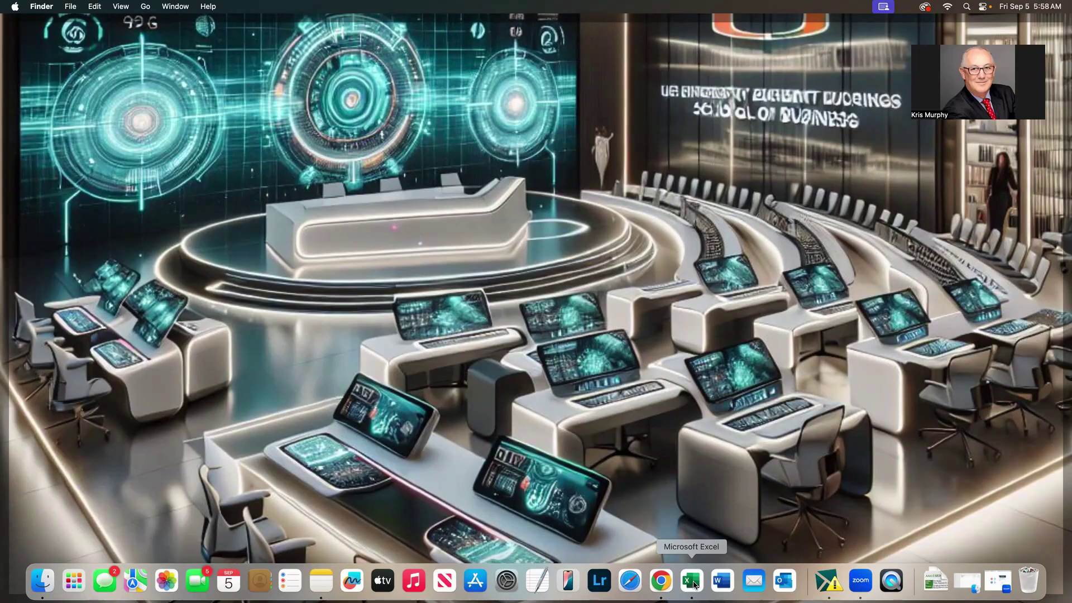
# Step: Open Excel from the Dock, bringing up the Car Inventory Analysis - Demo workbook
pyautogui.click(692, 581)
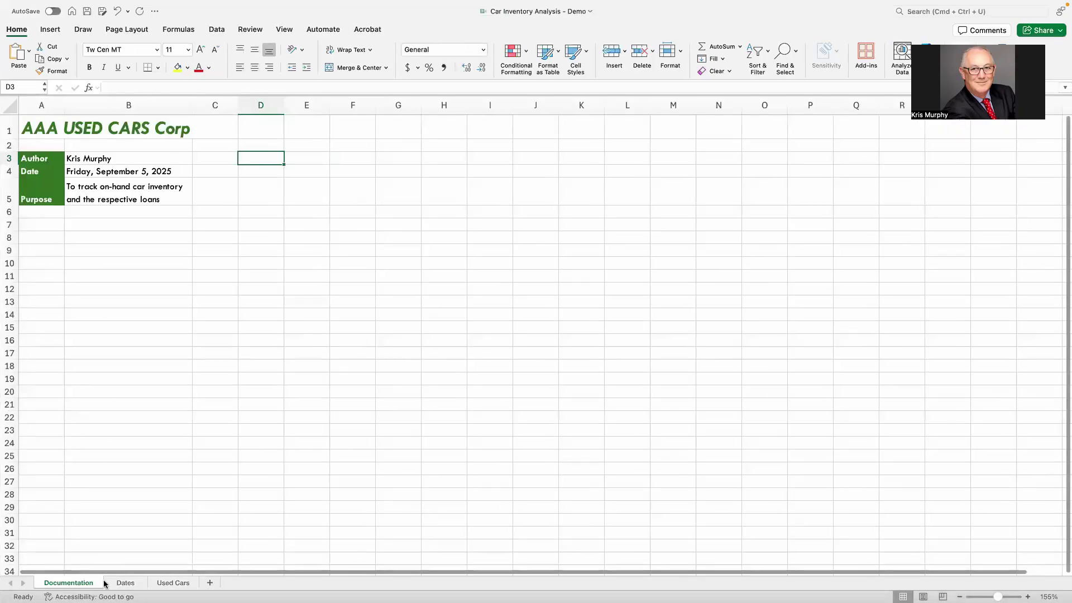
# Step: Retype the author's name in cell B3 of the Documentation sheet
pyautogui.click(135, 158)
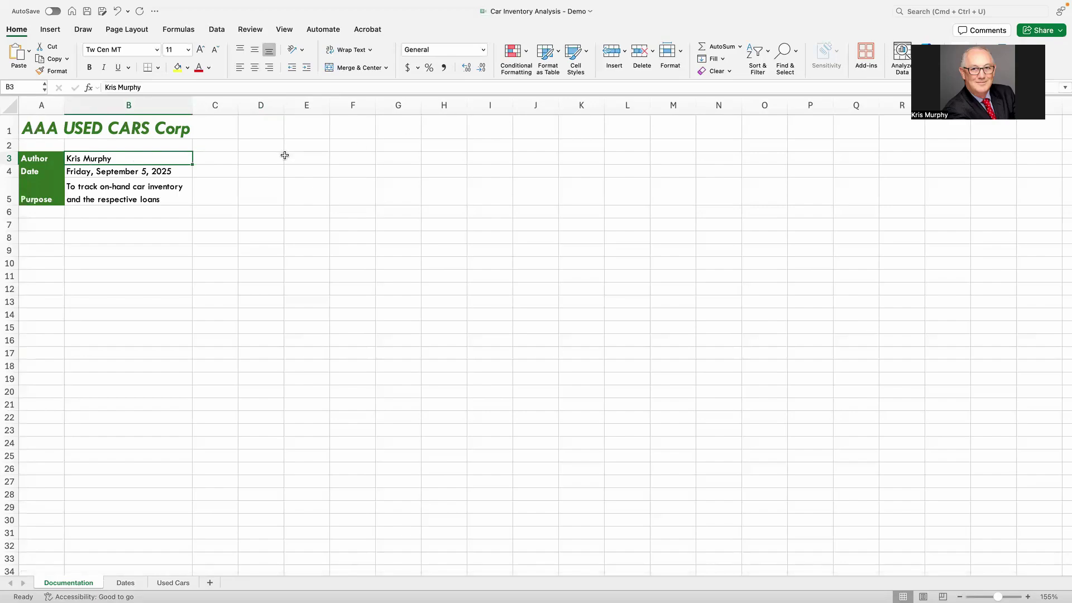
pyautogui.write('K')
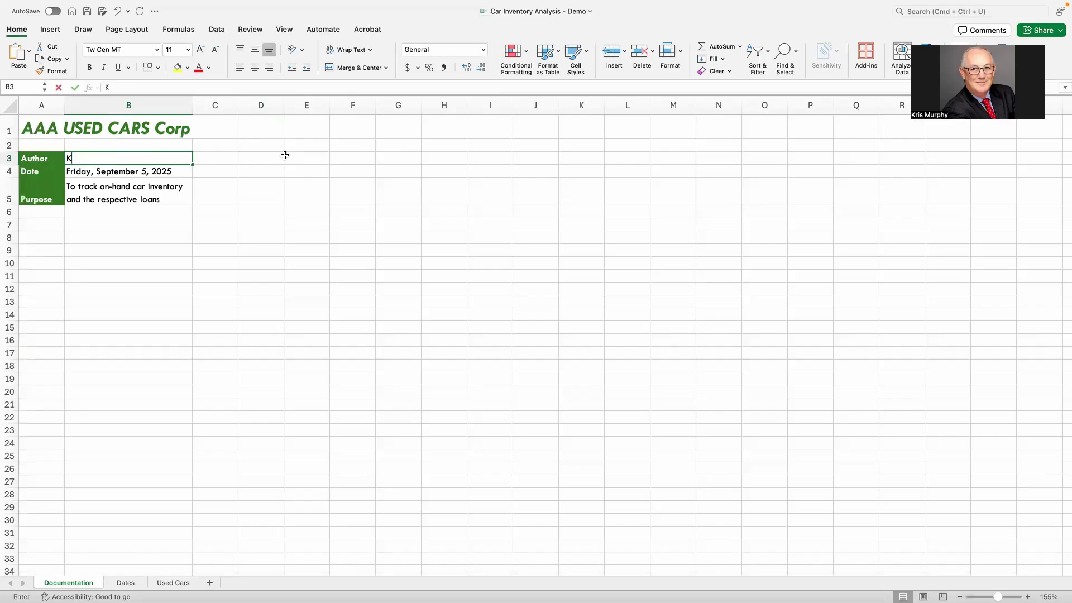
pyautogui.write('ris Murphy')
pyautogui.press('Return')
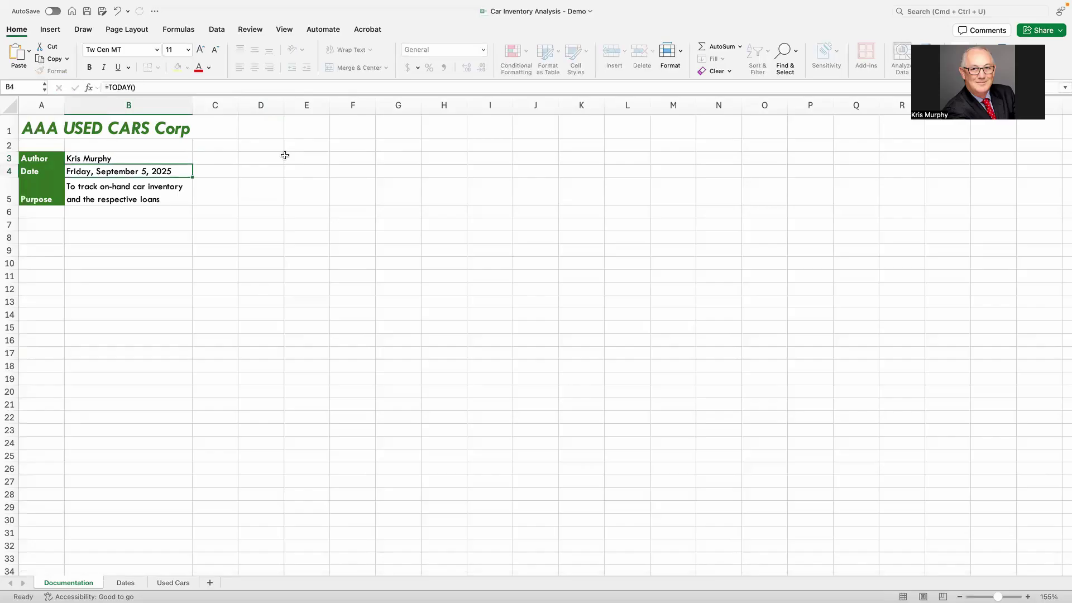
# Step: Enter =TODAY() in B4 and format it as Long Date
pyautogui.write('=to')
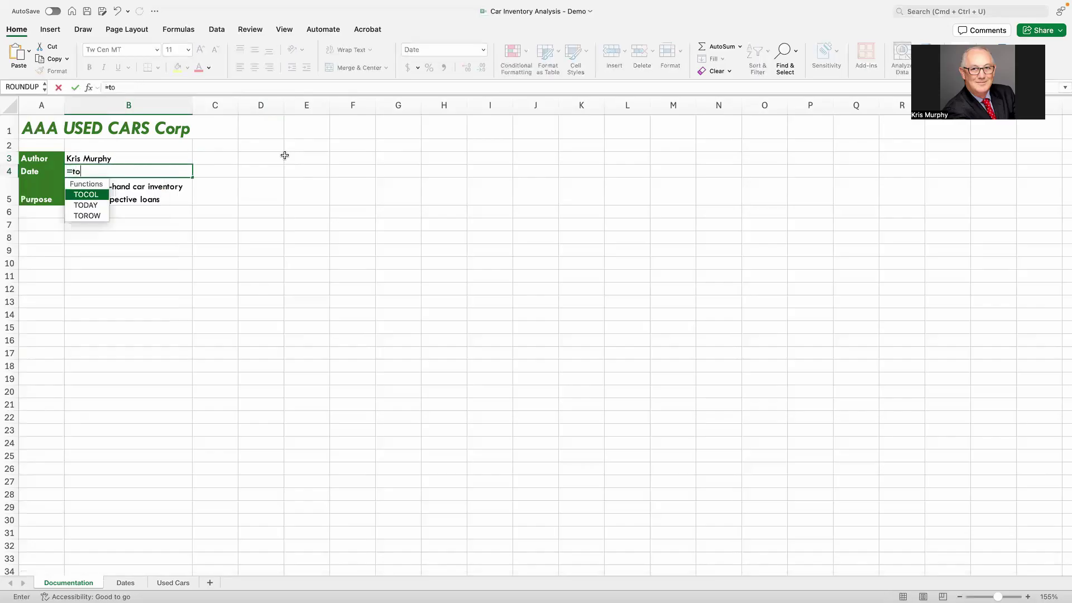
pyautogui.write('day()')
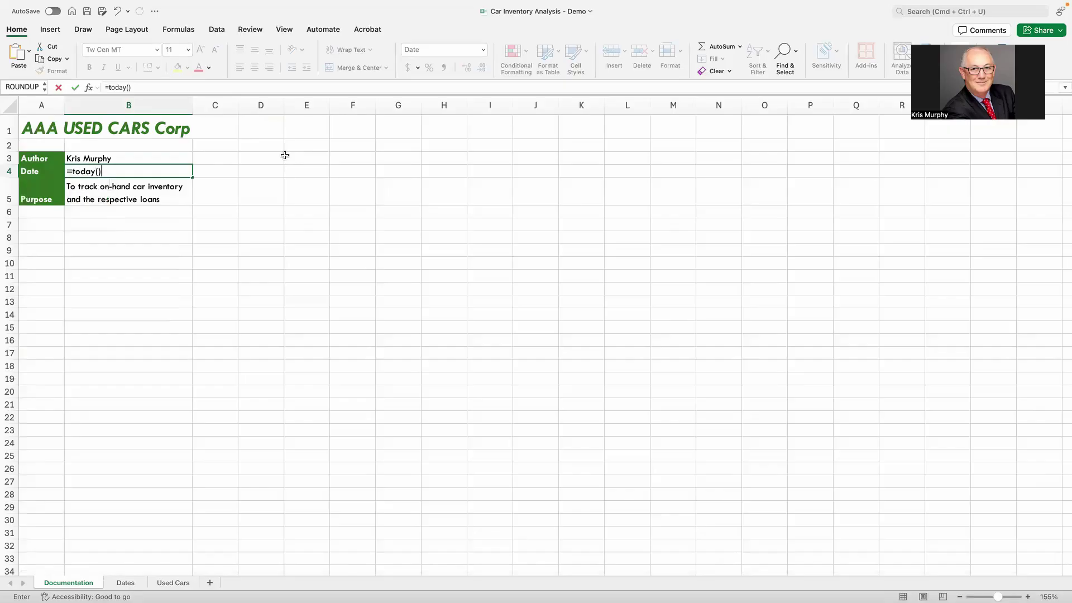
pyautogui.press('Return')
pyautogui.press('Up')
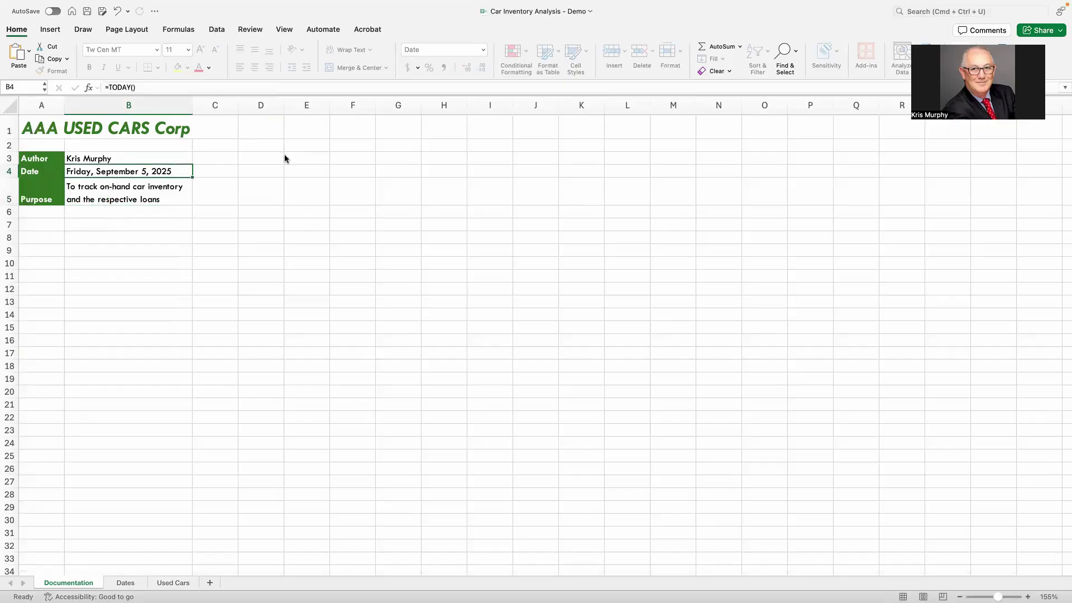
pyautogui.click(483, 49)
pyautogui.click(453, 175)
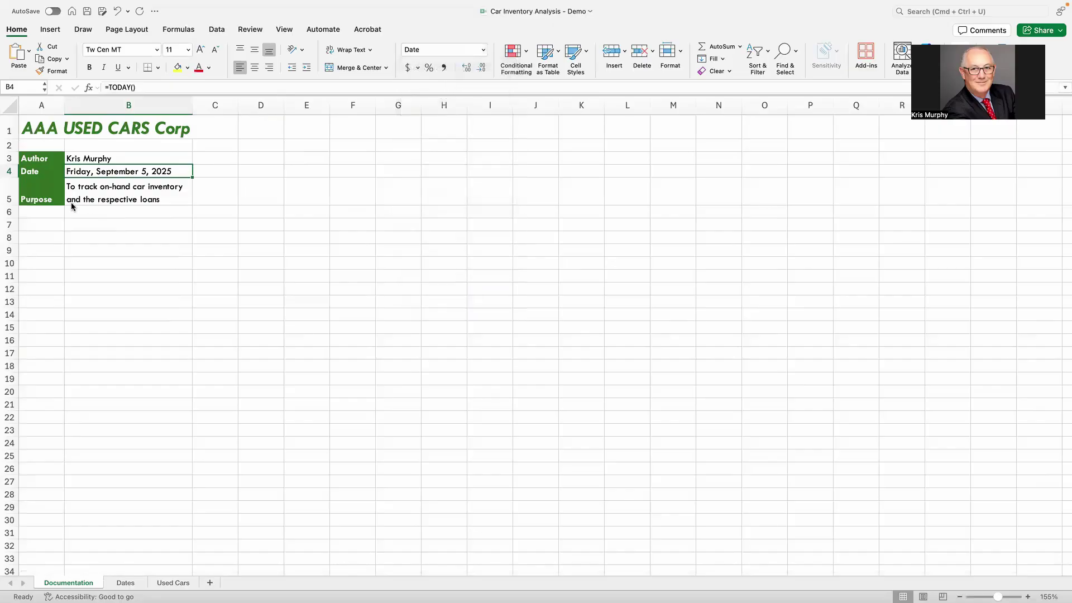
# Step: Toggle Wrap Text off and back on for the purpose text in B5
pyautogui.click(116, 191)
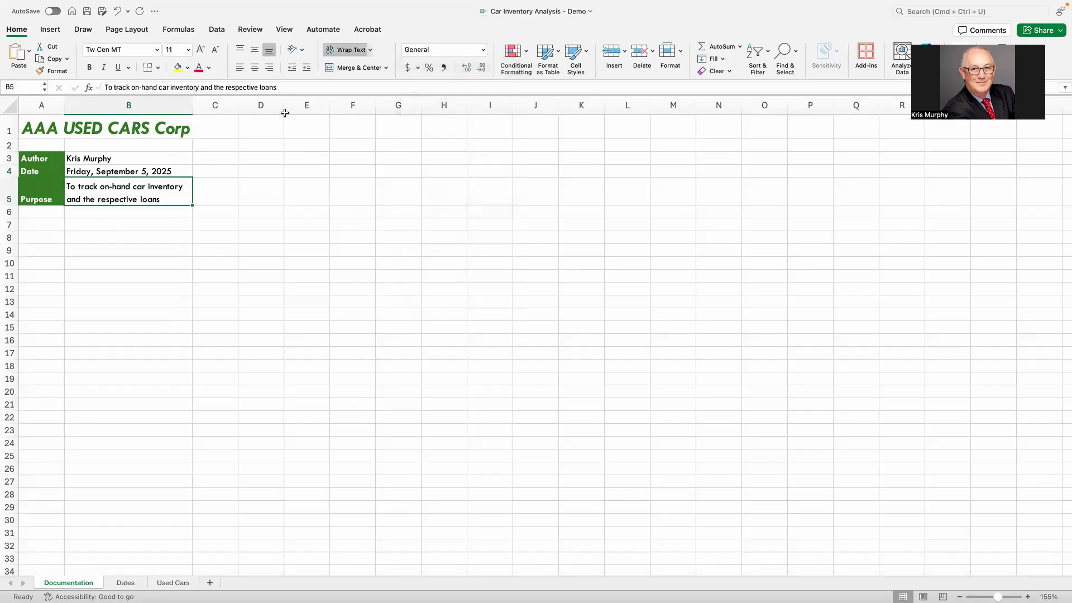
pyautogui.click(346, 50)
pyautogui.click(346, 49)
# Step: Set Dates!C3 to =Documentation!B4 so the Inventory Date shows 9/5/25
pyautogui.click(127, 582)
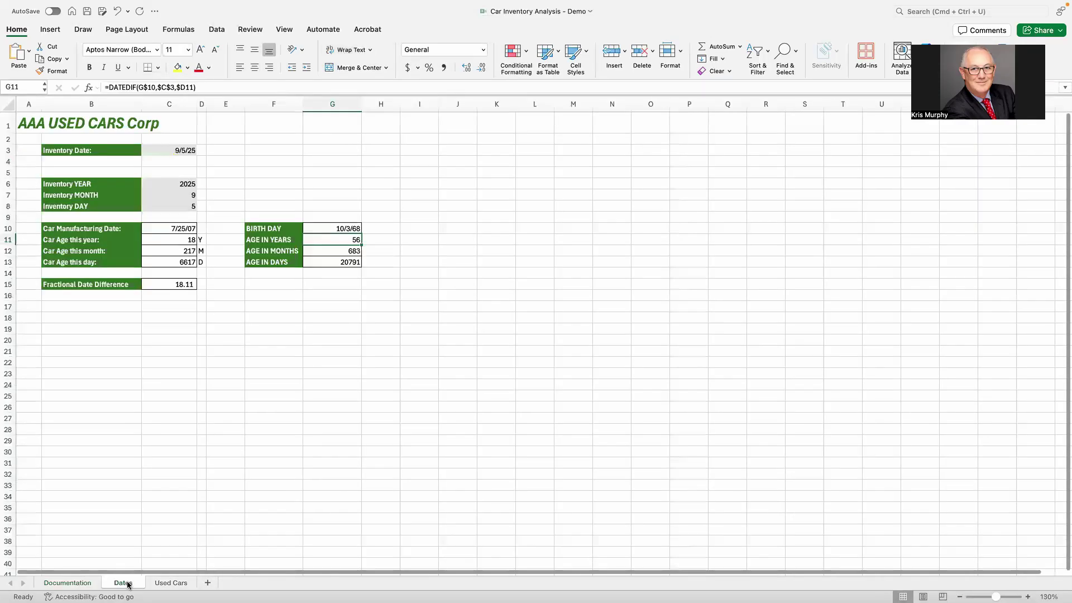
pyautogui.click(175, 153)
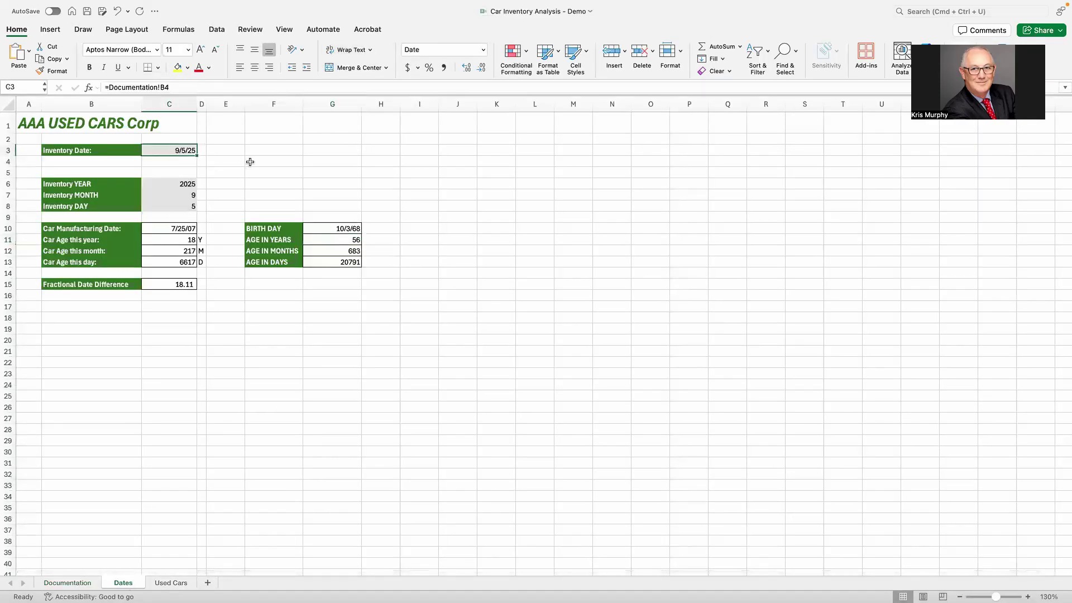
pyautogui.write('=')
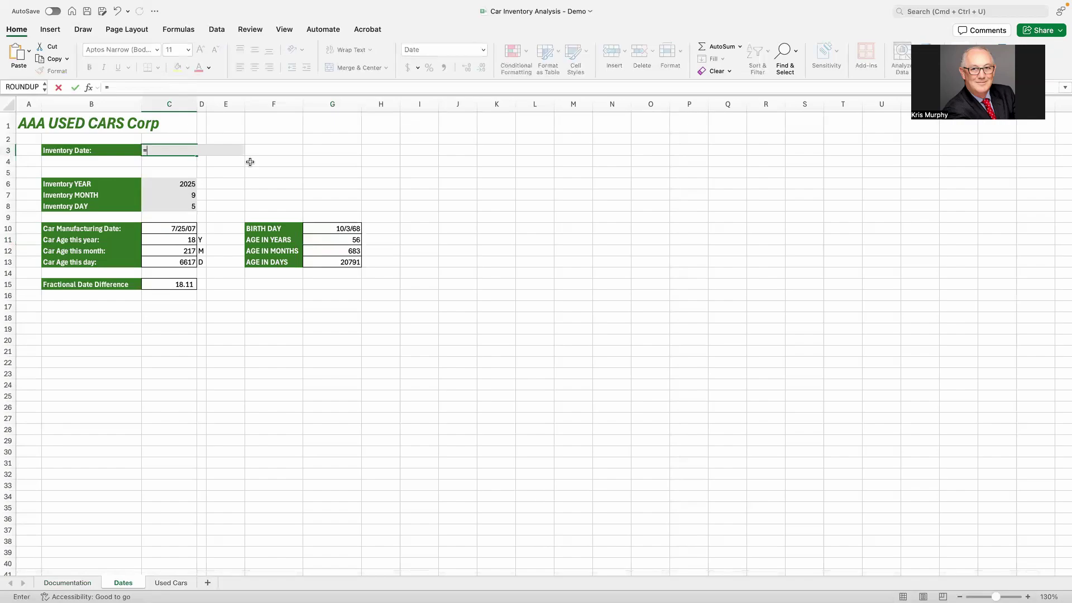
pyautogui.click(83, 582)
pyautogui.click(71, 171)
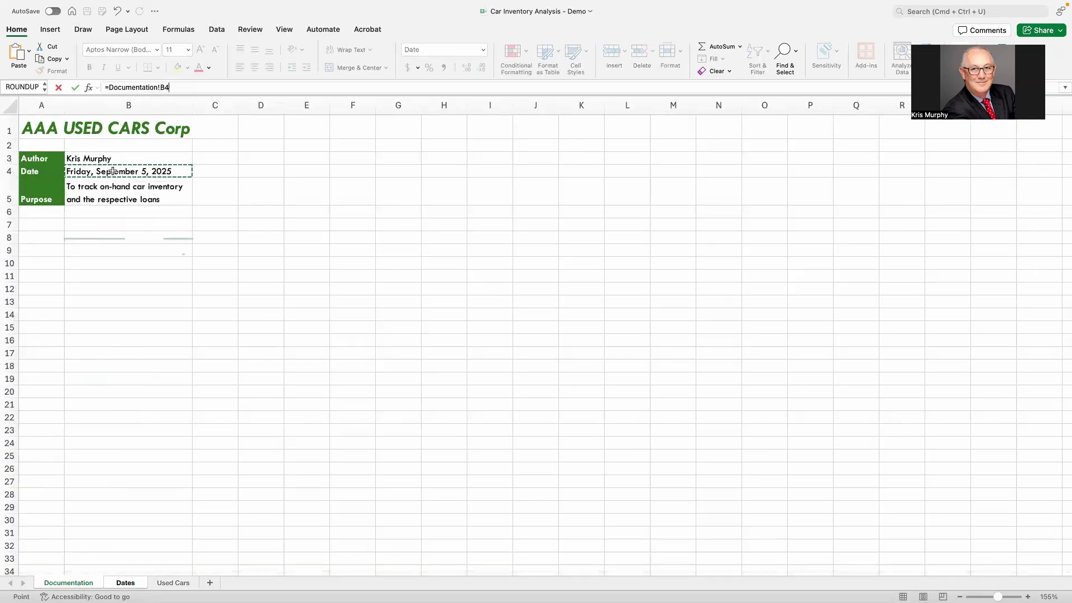
pyautogui.click(74, 87)
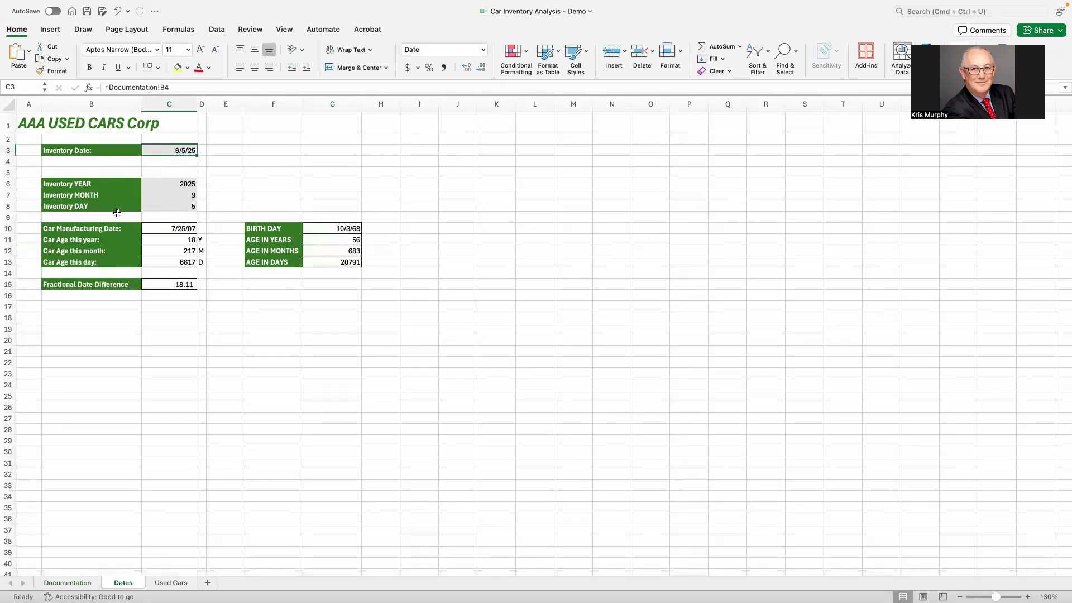
# Step: Enter =YEAR(C3), =MONTH(C3) and =DAY(C3) in C6:C8, returning 2025, 9 and 5
pyautogui.click(182, 182)
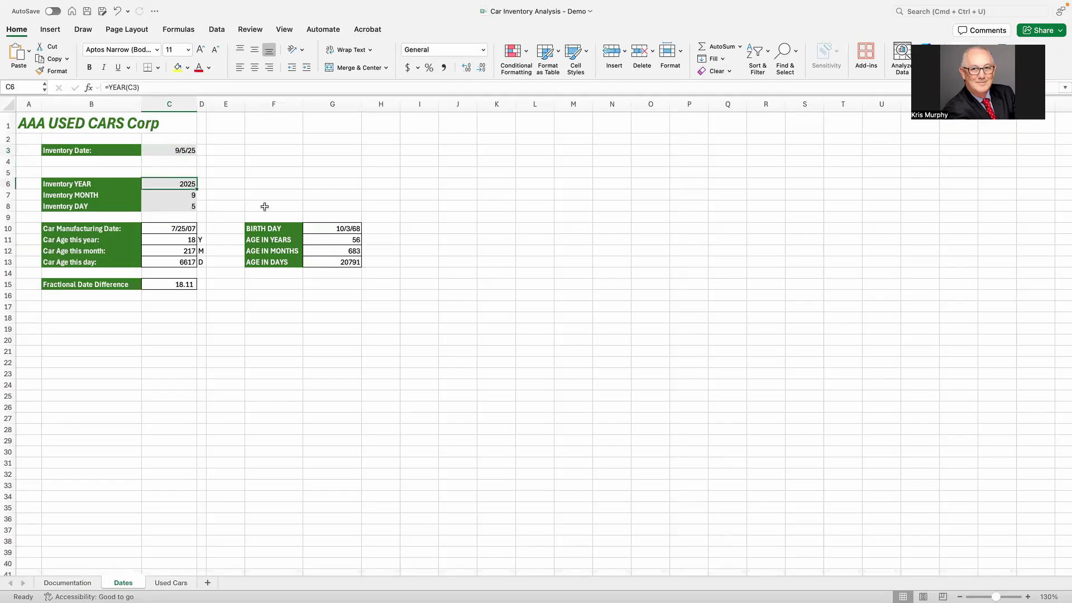
pyautogui.write('=year')
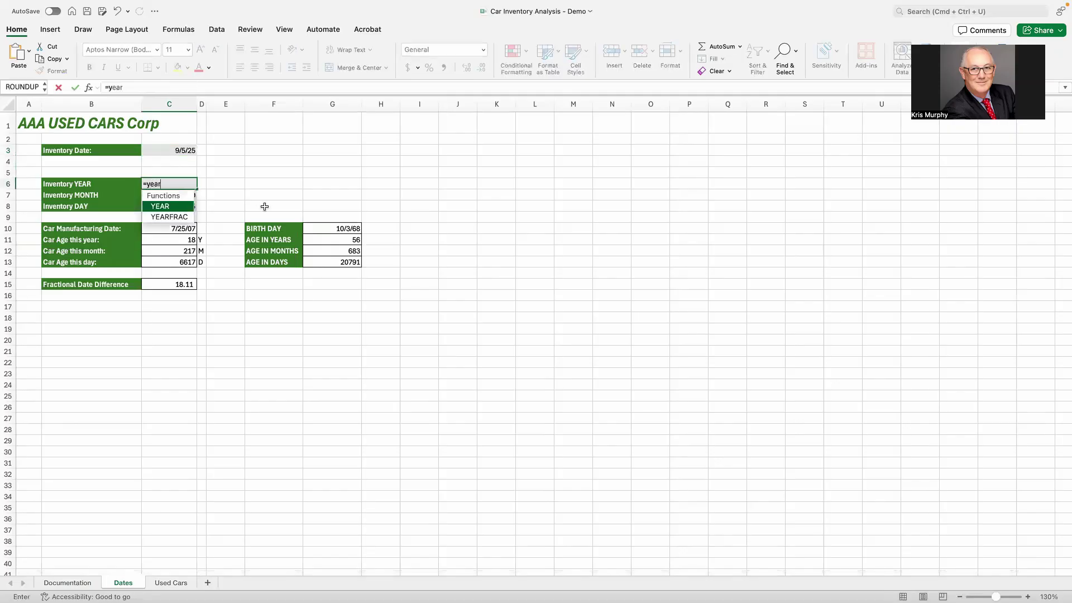
pyautogui.write('(')
pyautogui.click(190, 150)
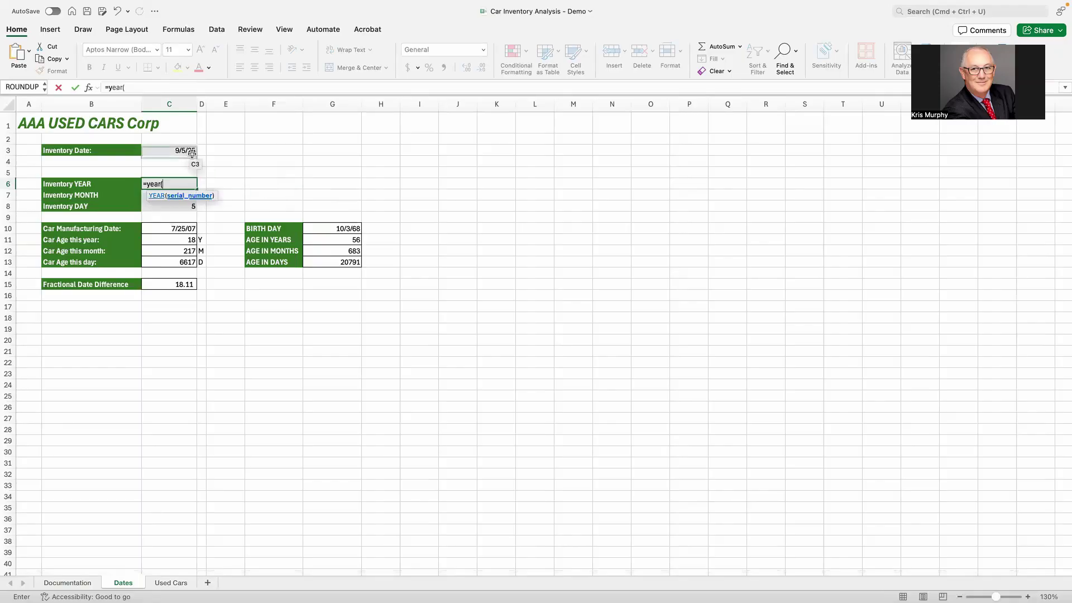
pyautogui.click(76, 88)
pyautogui.click(169, 197)
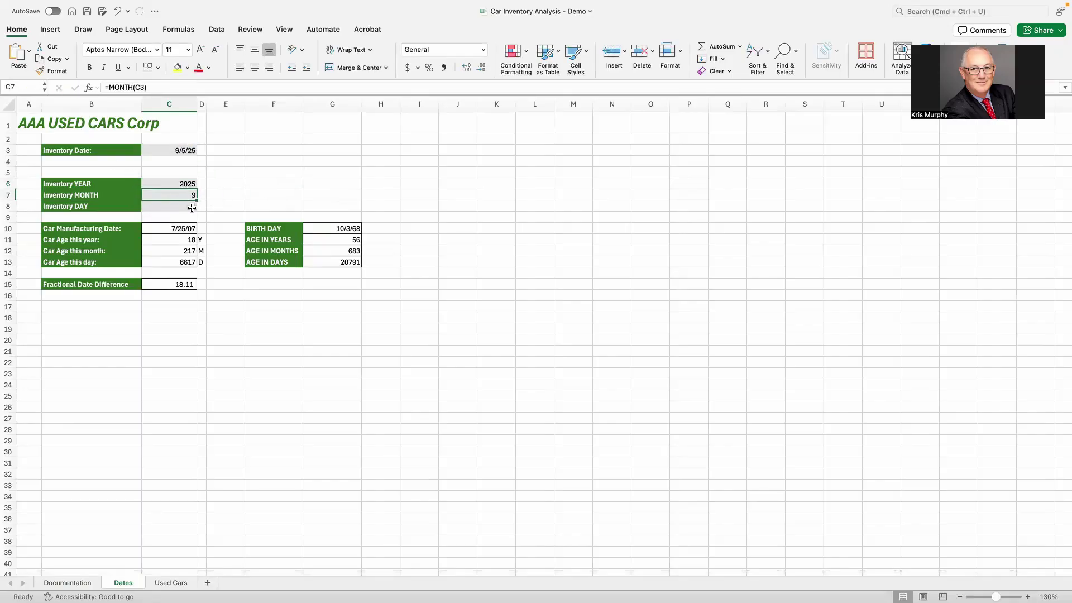
pyautogui.write('=month')
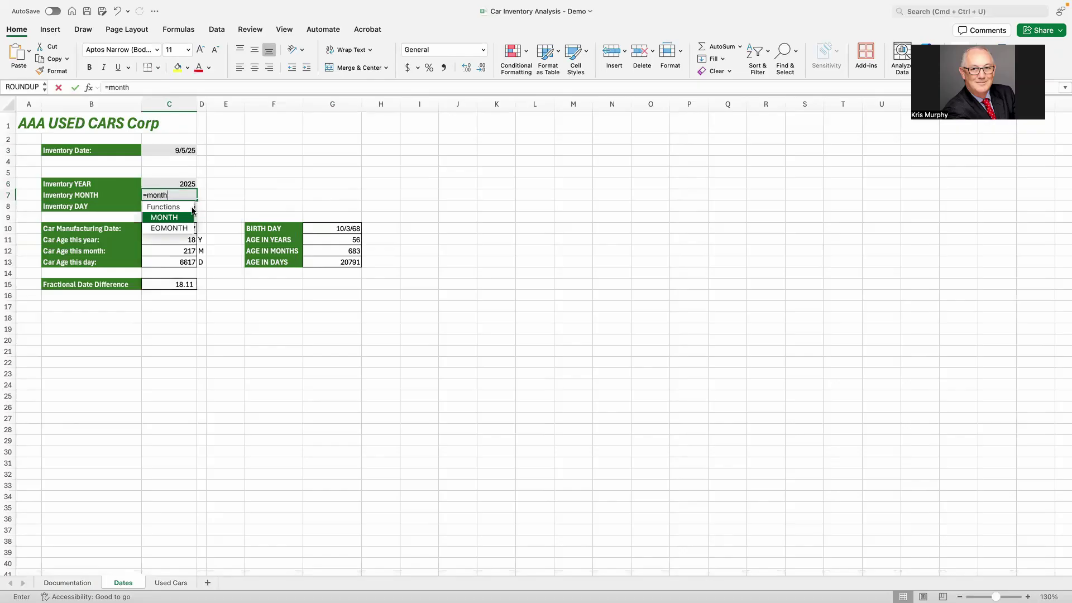
pyautogui.write('(')
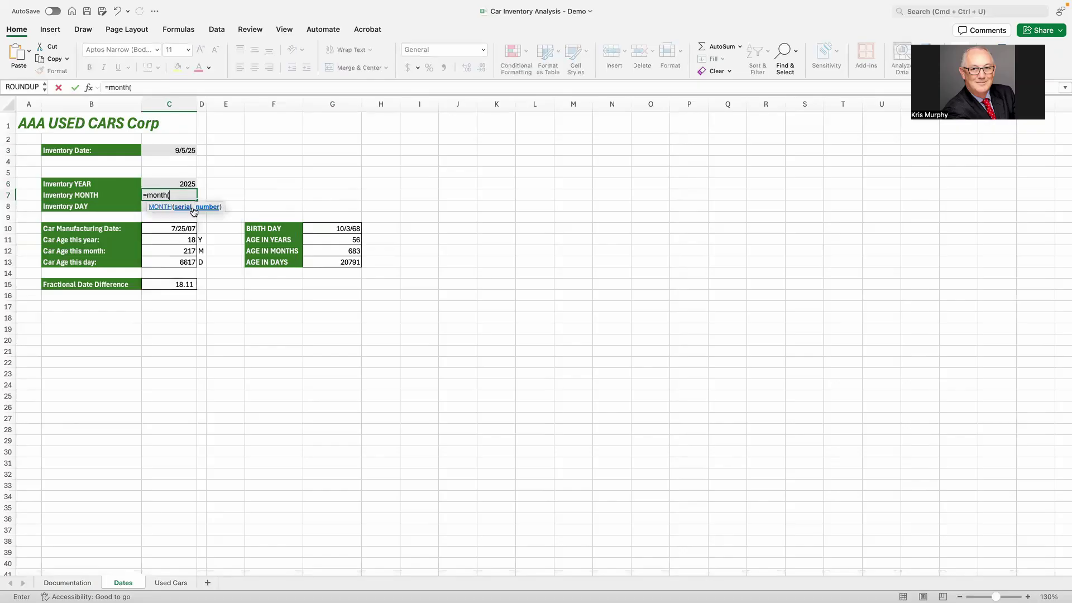
pyautogui.click(185, 151)
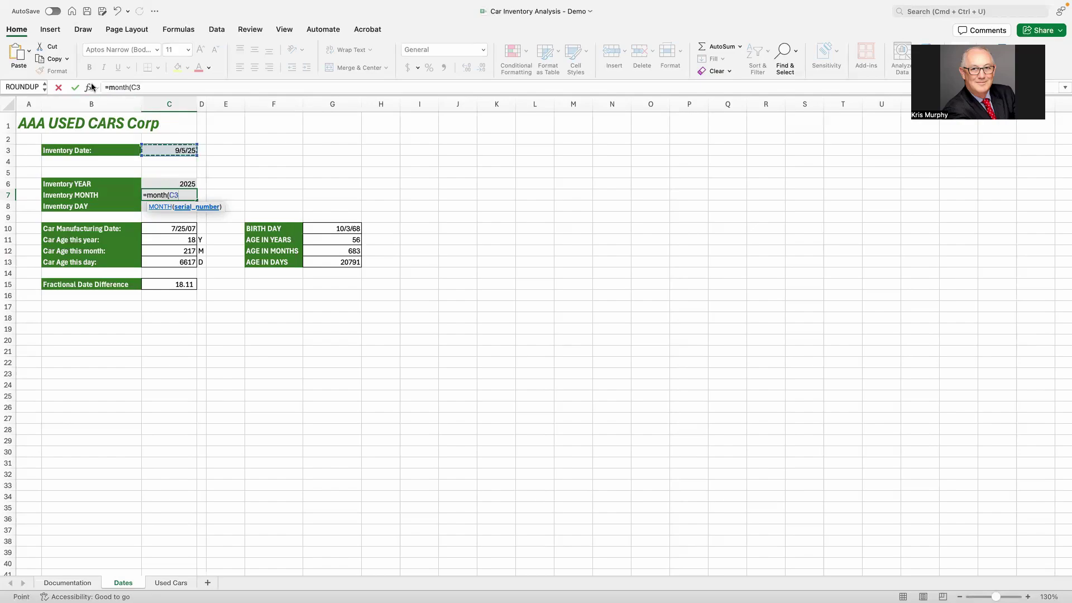
pyautogui.click(73, 88)
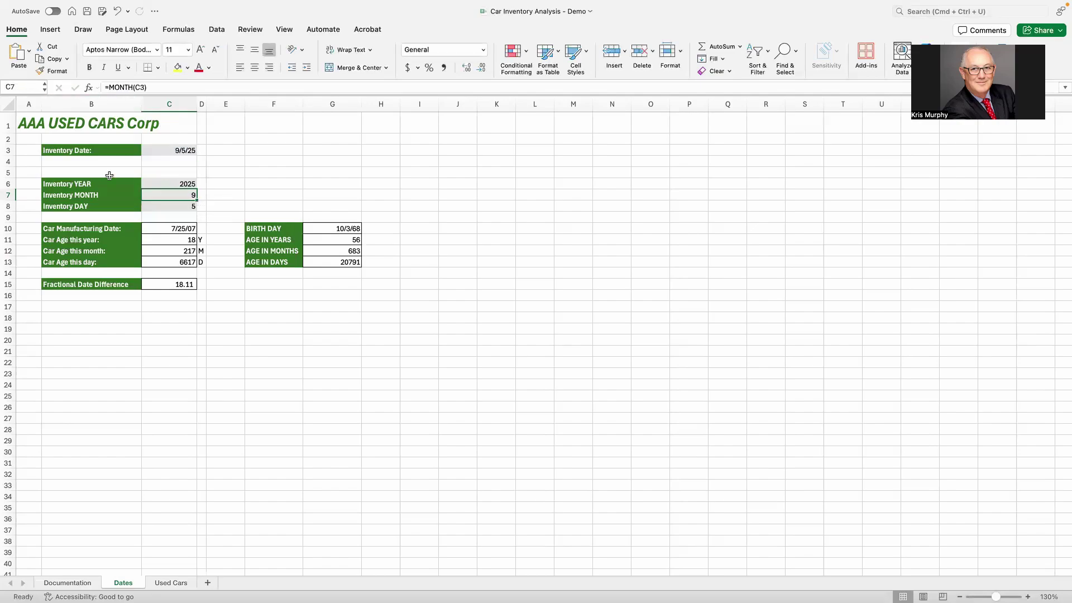
pyautogui.click(165, 207)
pyautogui.write('=day(')
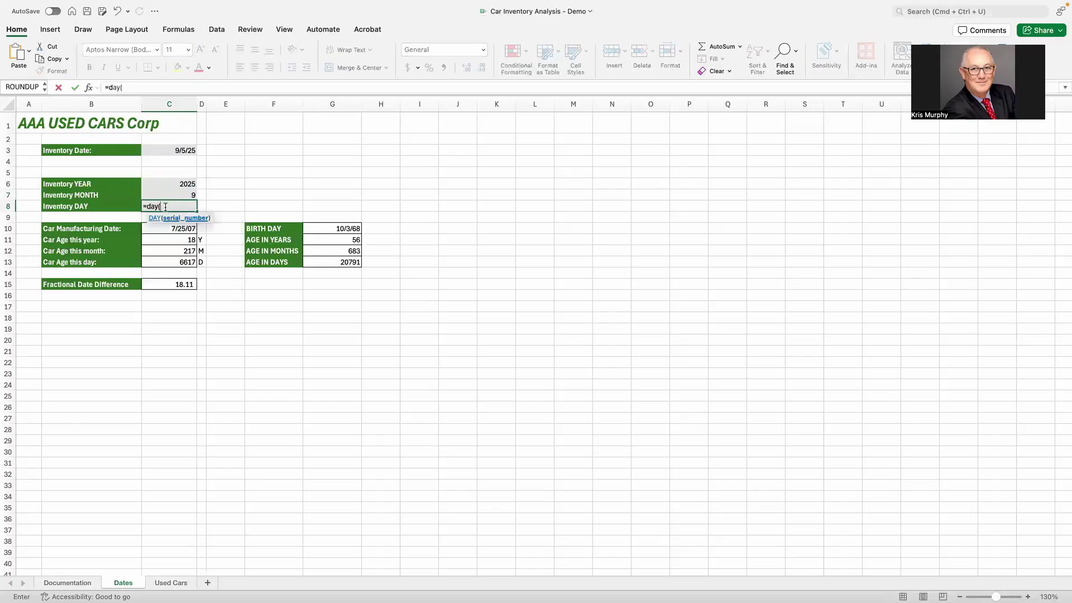
pyautogui.click(178, 151)
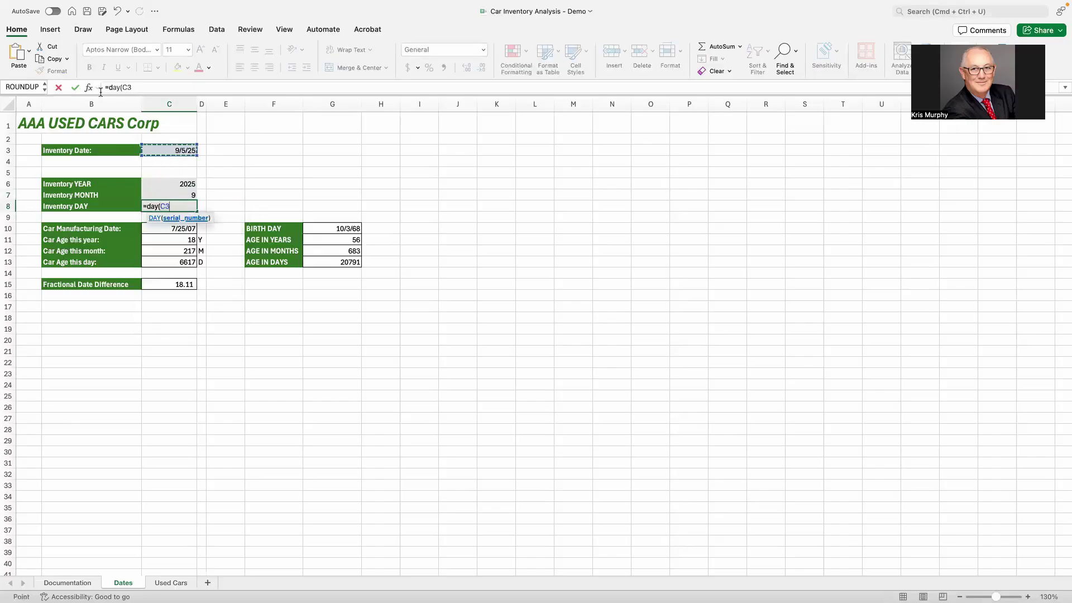
pyautogui.click(73, 86)
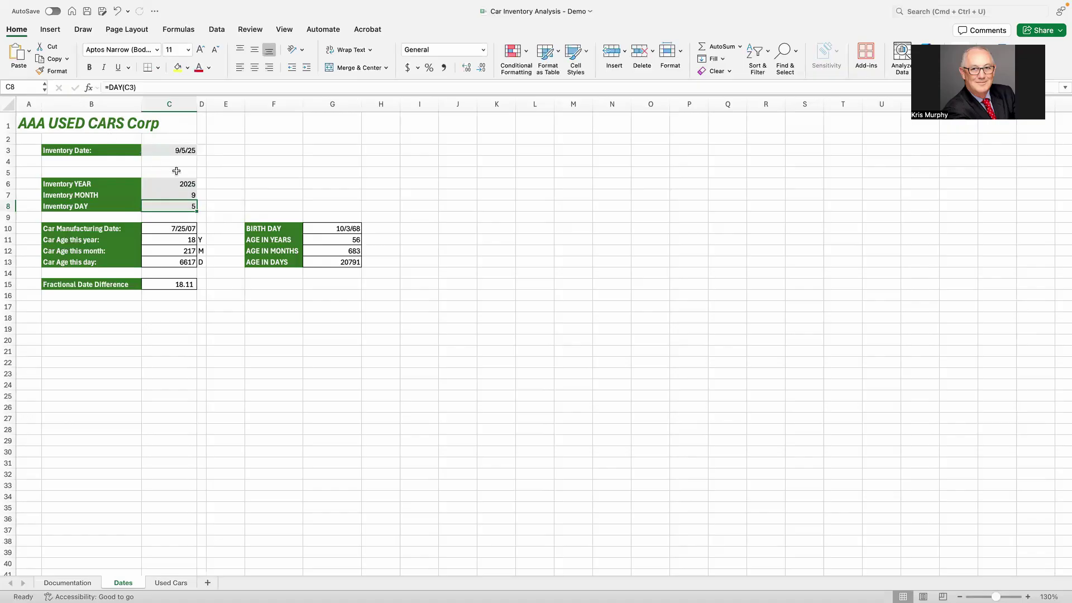
pyautogui.click(182, 227)
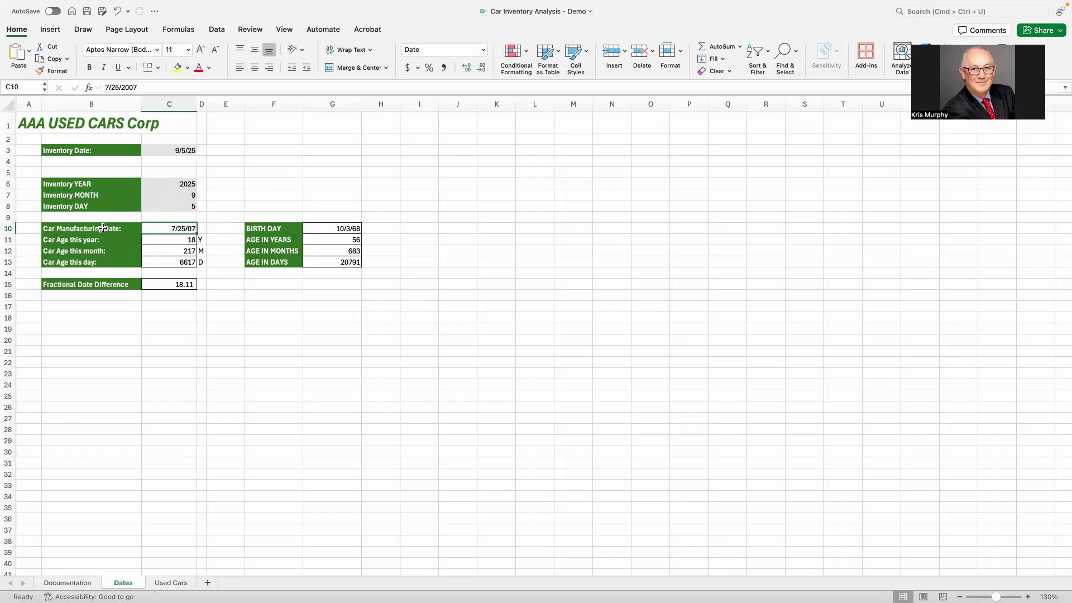
pyautogui.moveTo(104, 223); pyautogui.dragTo(109, 259)
pyautogui.press('super+c')
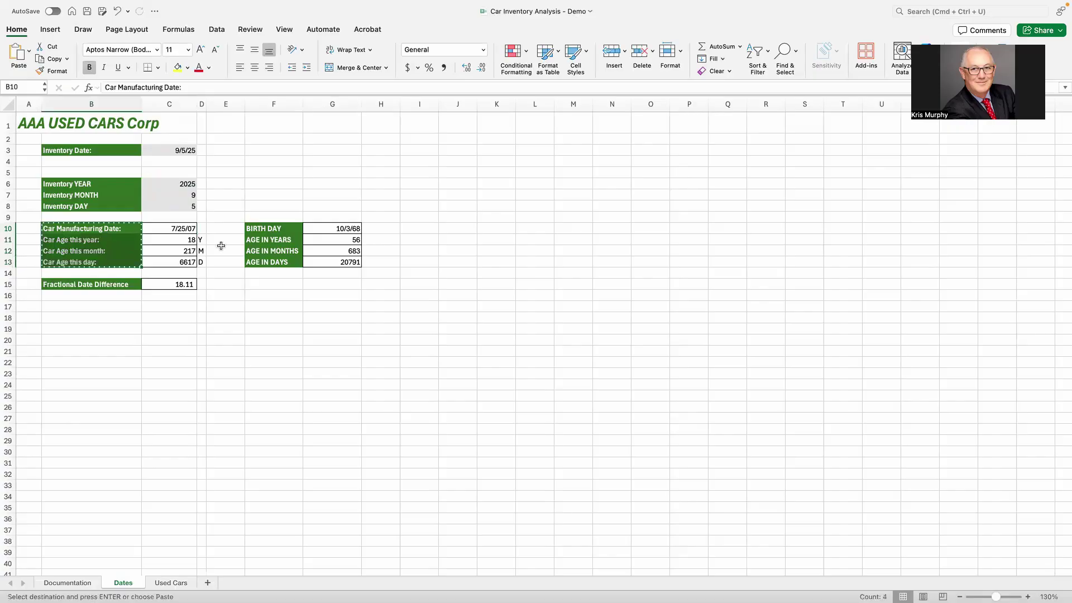
pyautogui.click(423, 230)
pyautogui.press('super+v')
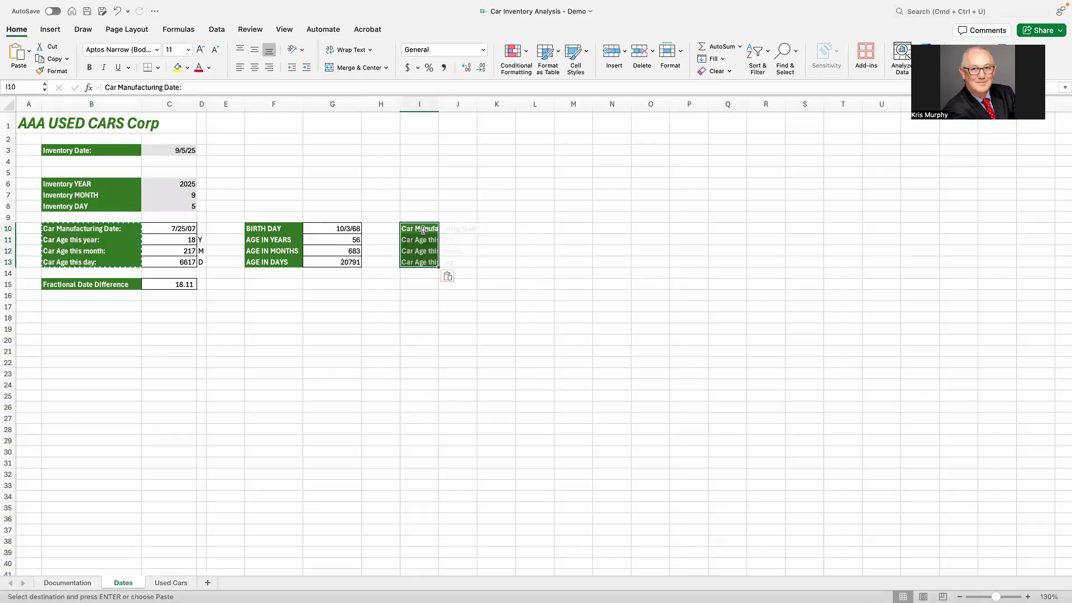
pyautogui.click(422, 217)
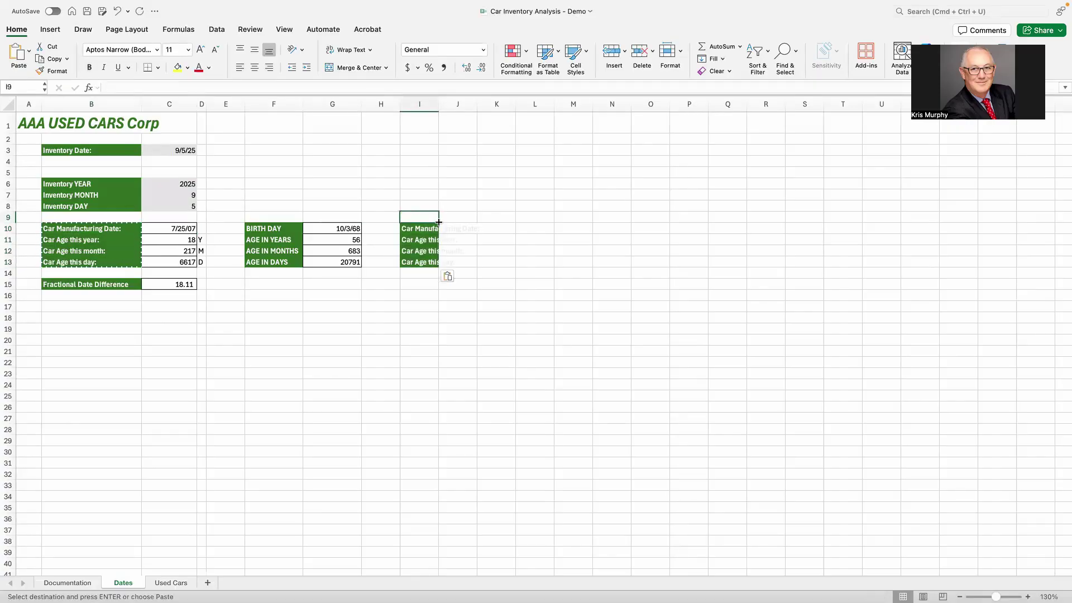
pyautogui.moveTo(438, 222); pyautogui.dragTo(427, 279)
pyautogui.click(374, 293)
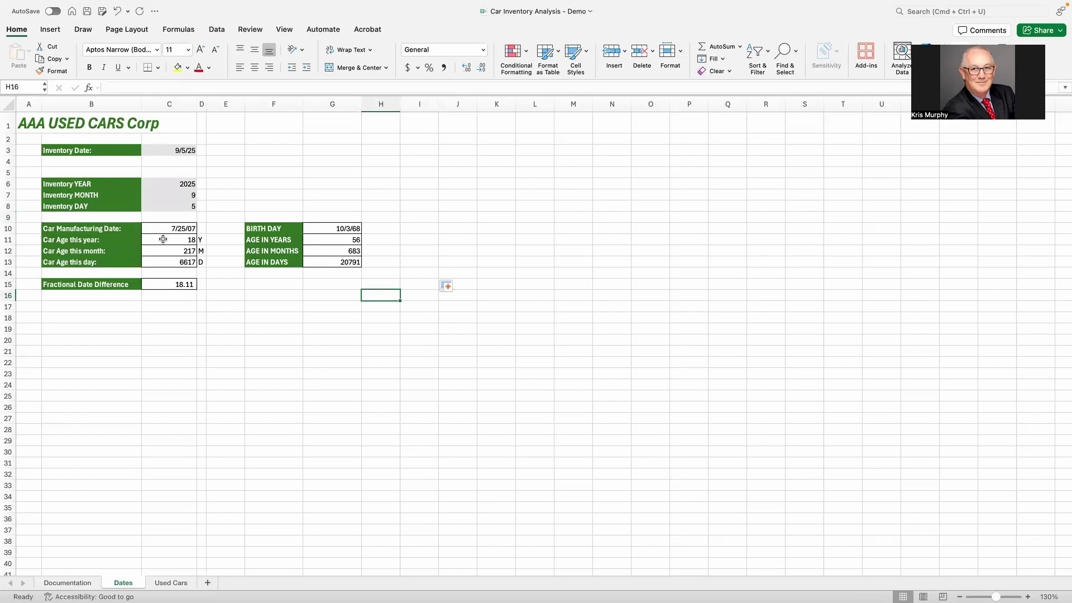
pyautogui.click(180, 229)
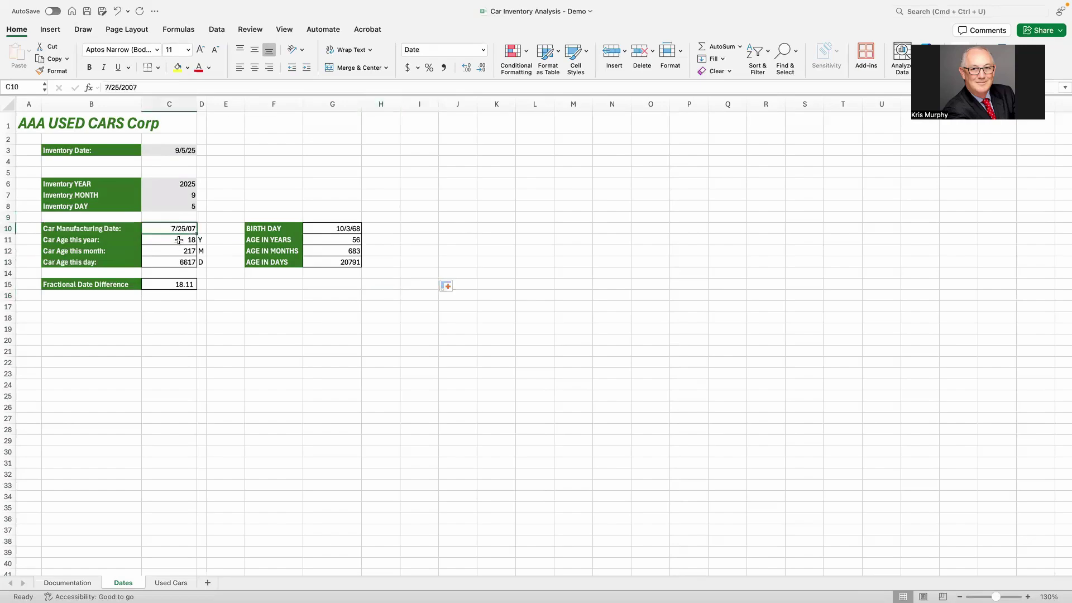
pyautogui.click(177, 239)
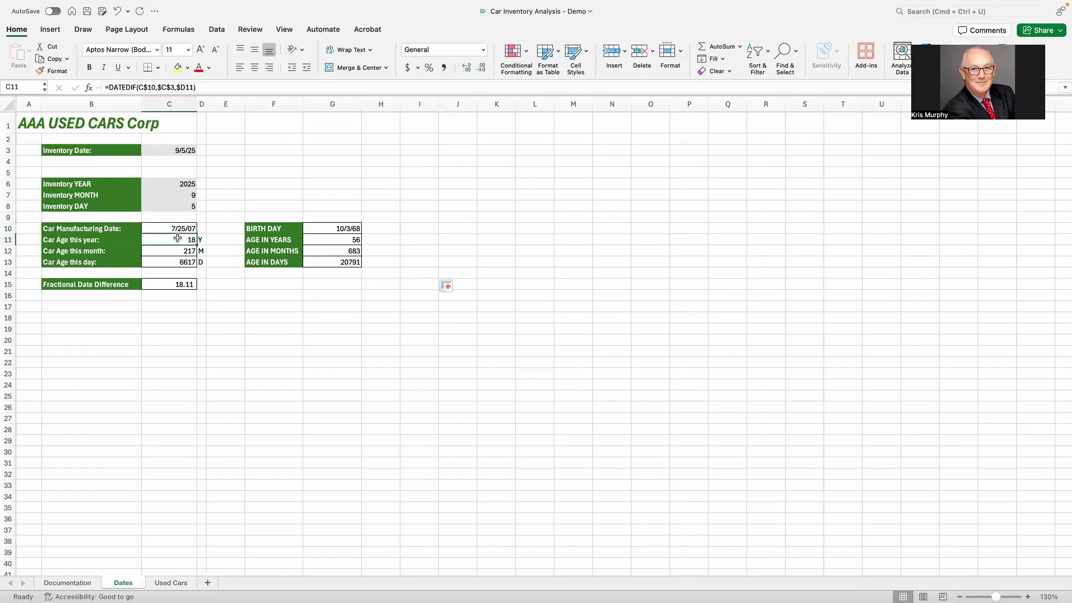
pyautogui.click(130, 87)
pyautogui.click(91, 87)
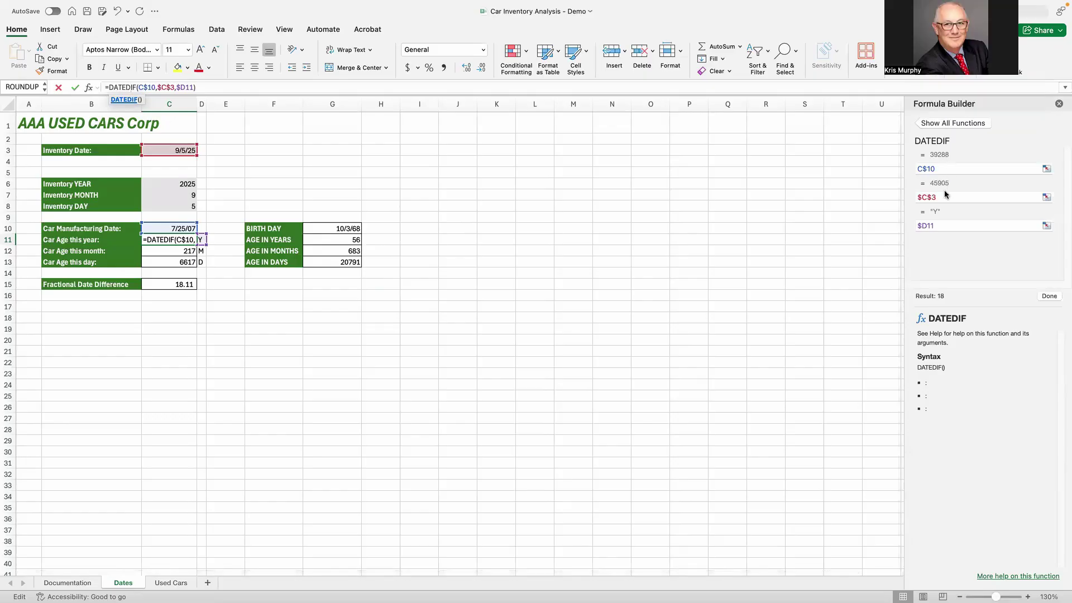
pyautogui.click(1058, 106)
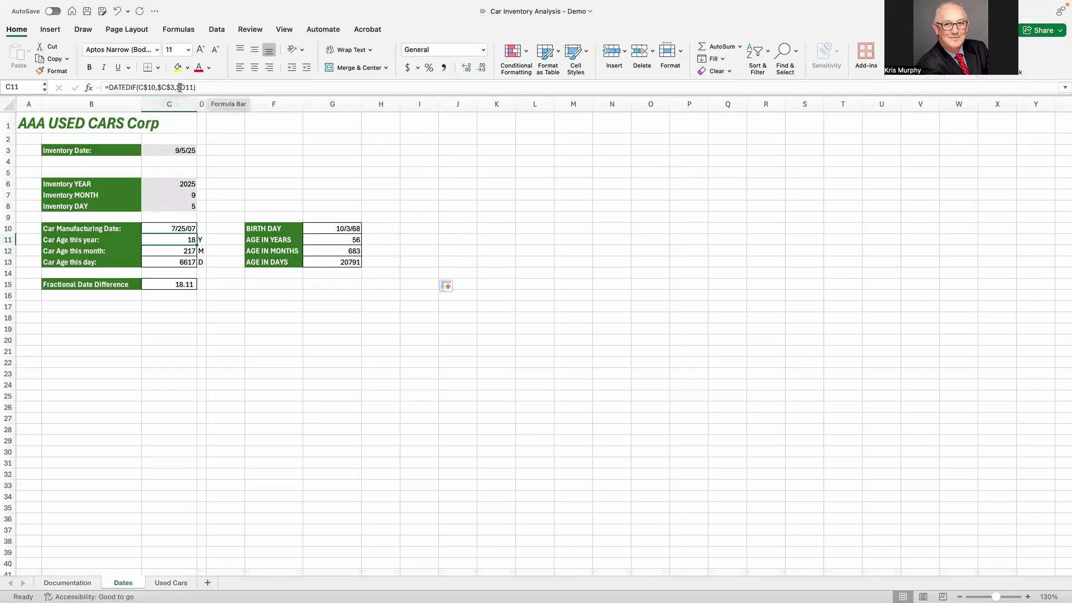
# Step: Enter =DATEDIF(C10,C3,"Y") in C11 for the car's age in years
pyautogui.write('da')
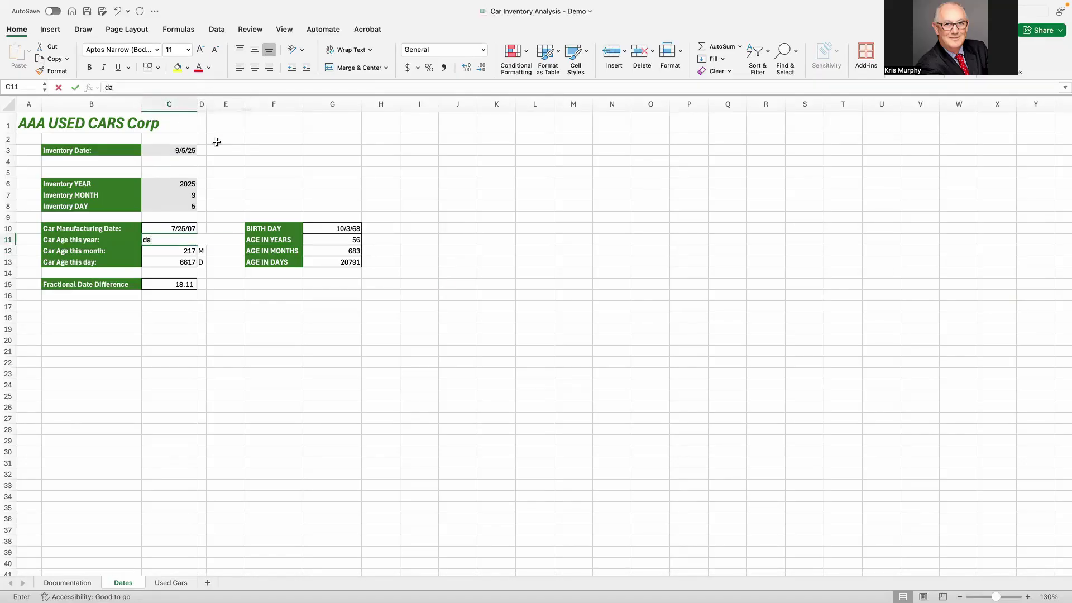
pyautogui.write('tedif(')
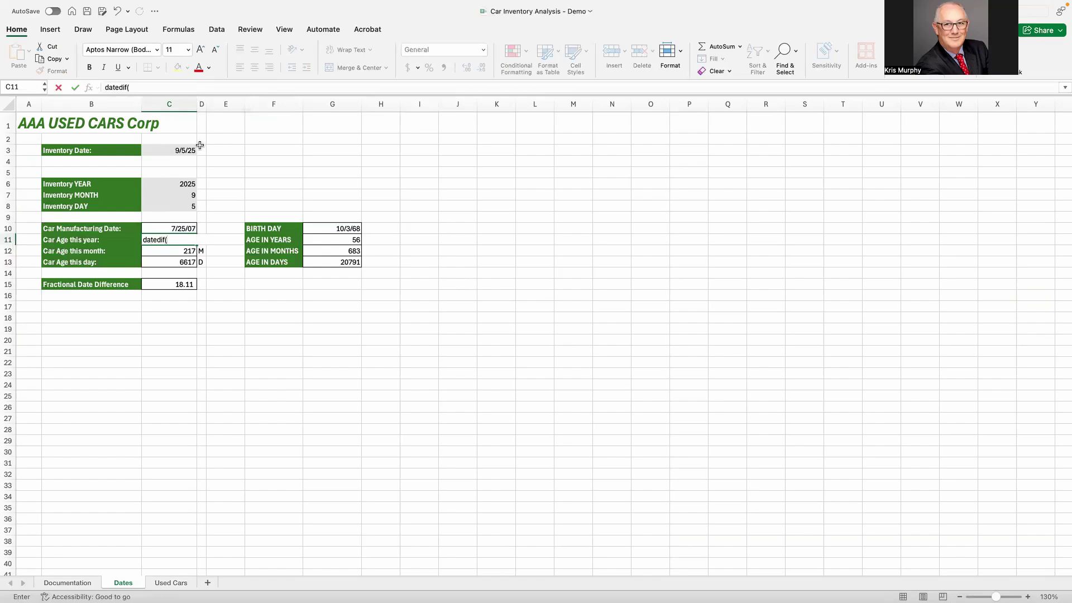
pyautogui.click(172, 184)
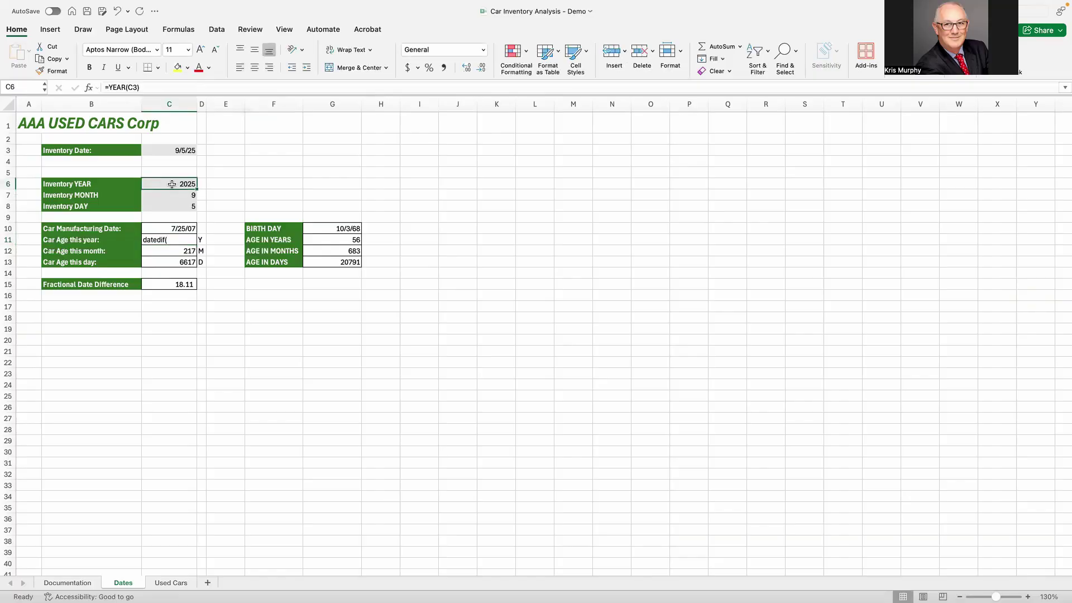
pyautogui.click(168, 240)
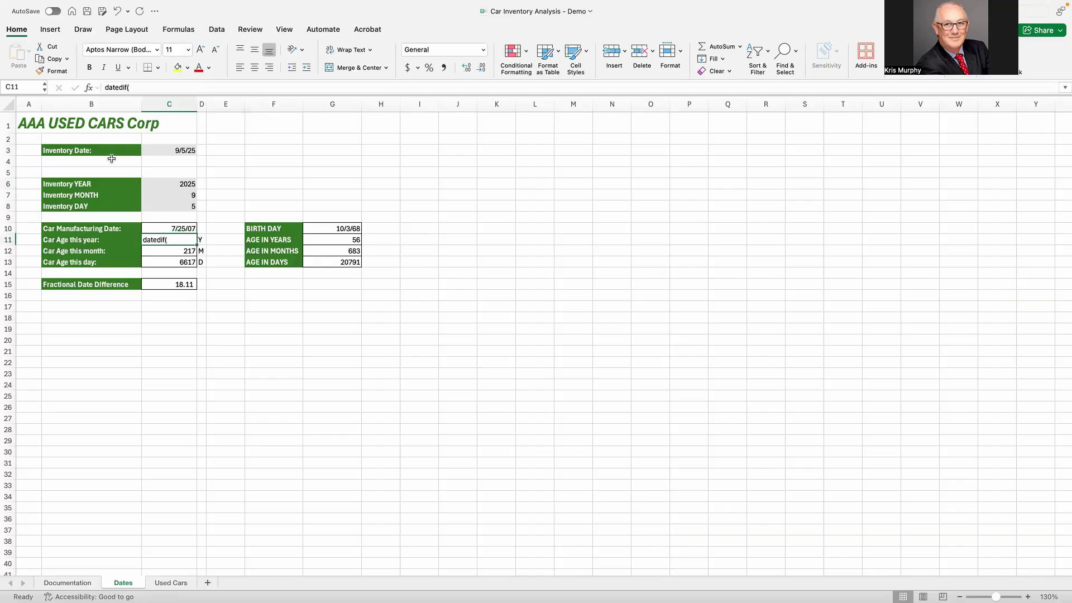
pyautogui.click(104, 88)
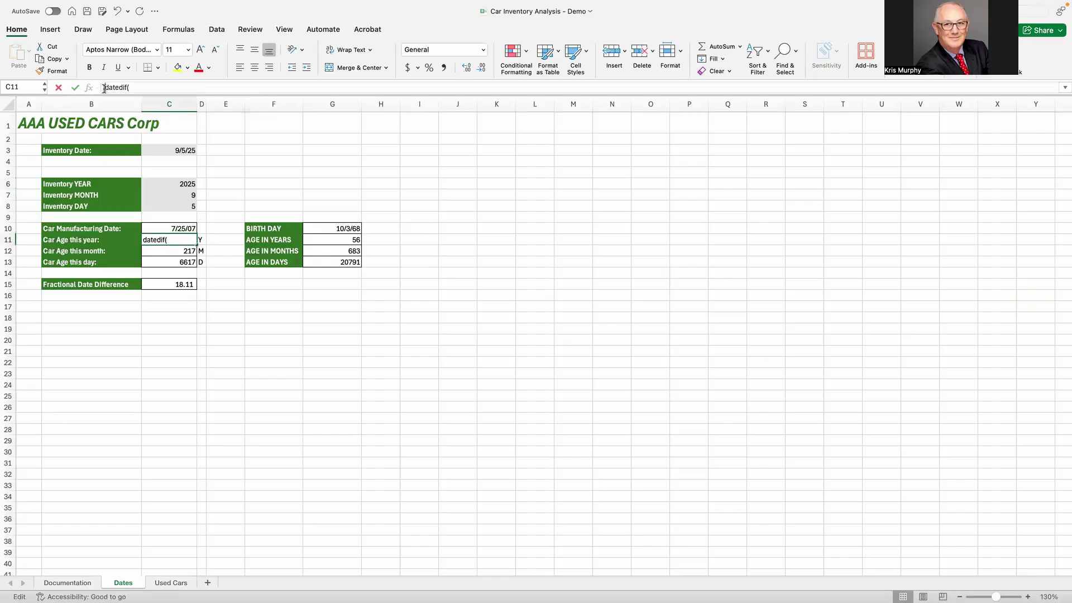
pyautogui.write('=')
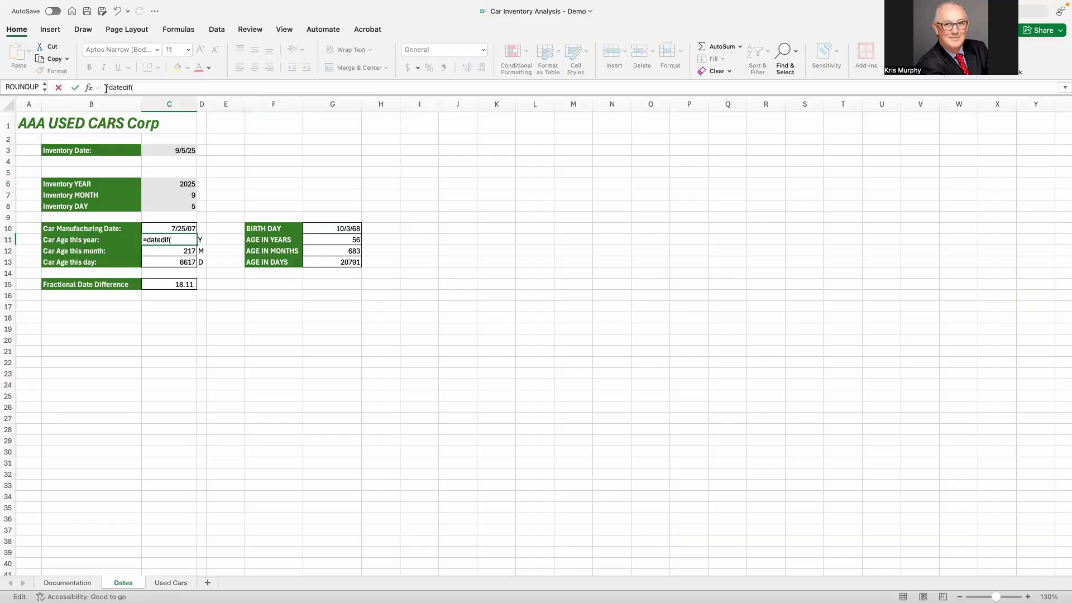
pyautogui.click(160, 87)
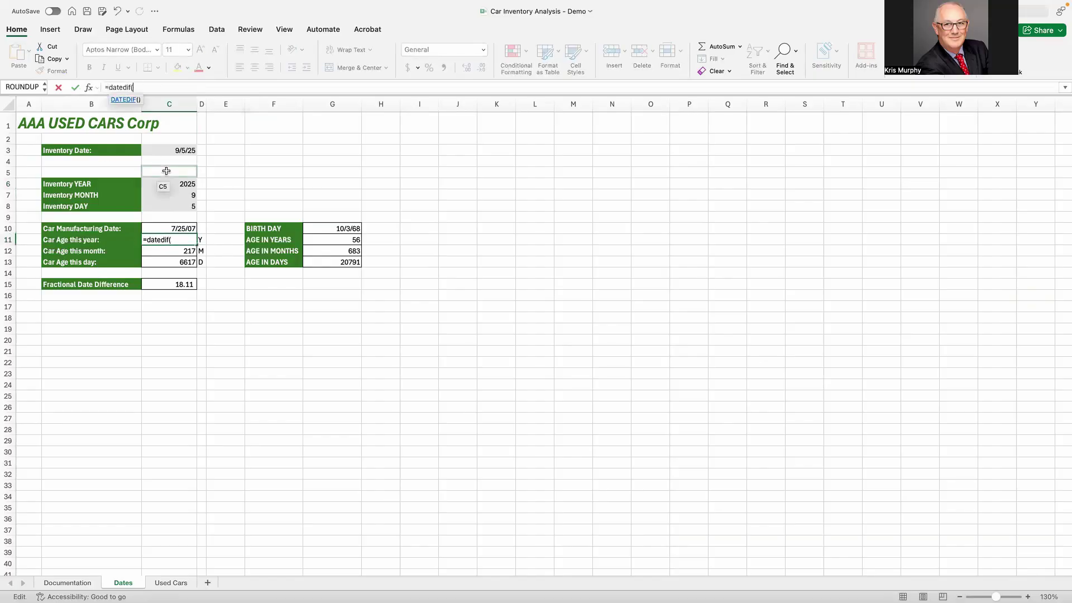
pyautogui.click(182, 227)
pyautogui.write(',')
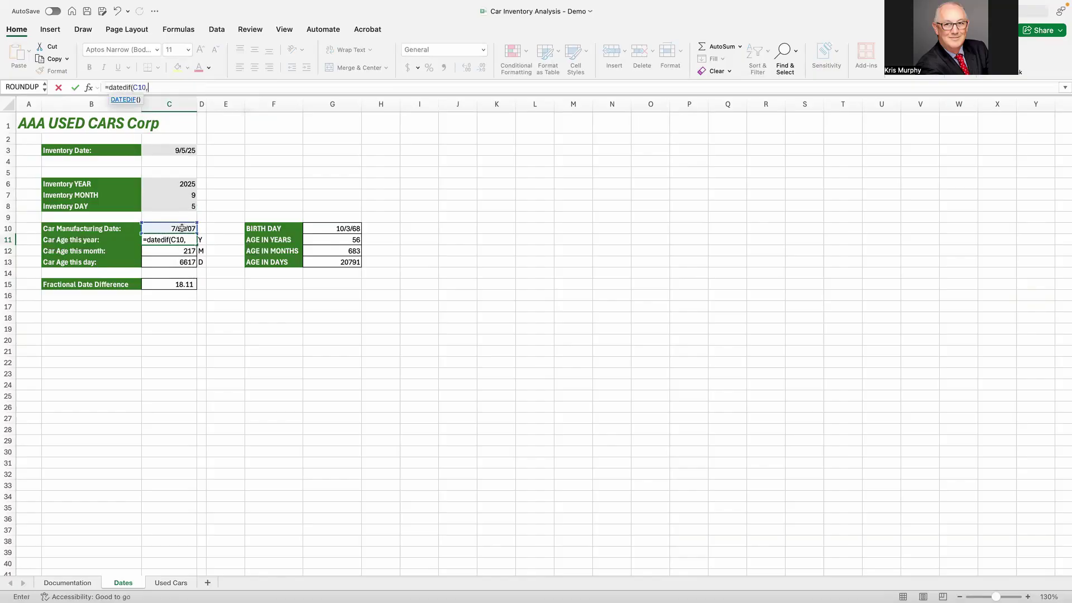
pyautogui.click(179, 149)
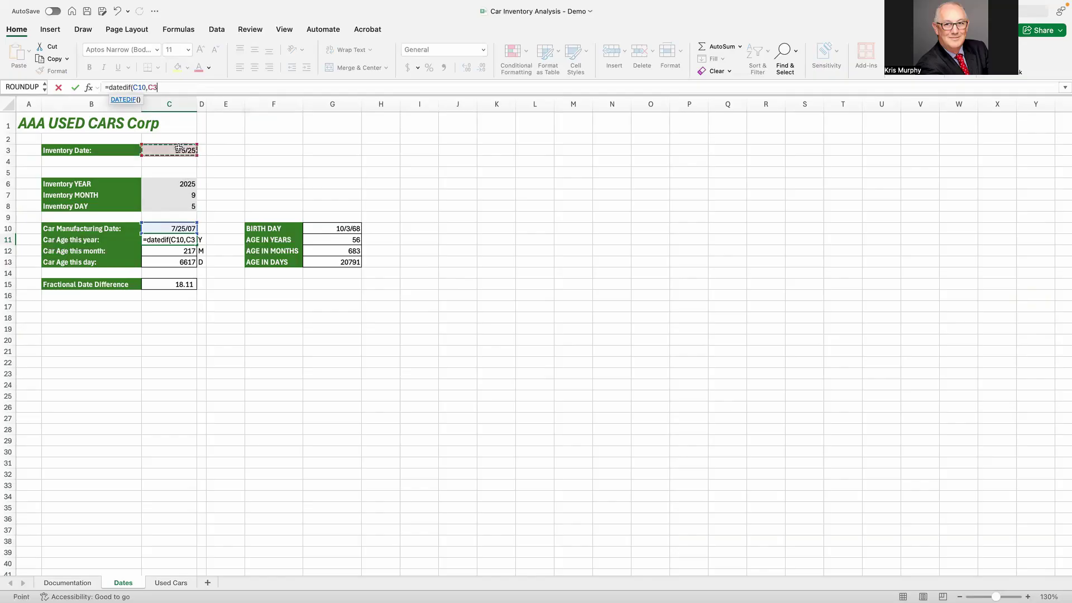
pyautogui.write(',"Y")')
pyautogui.press('Return')
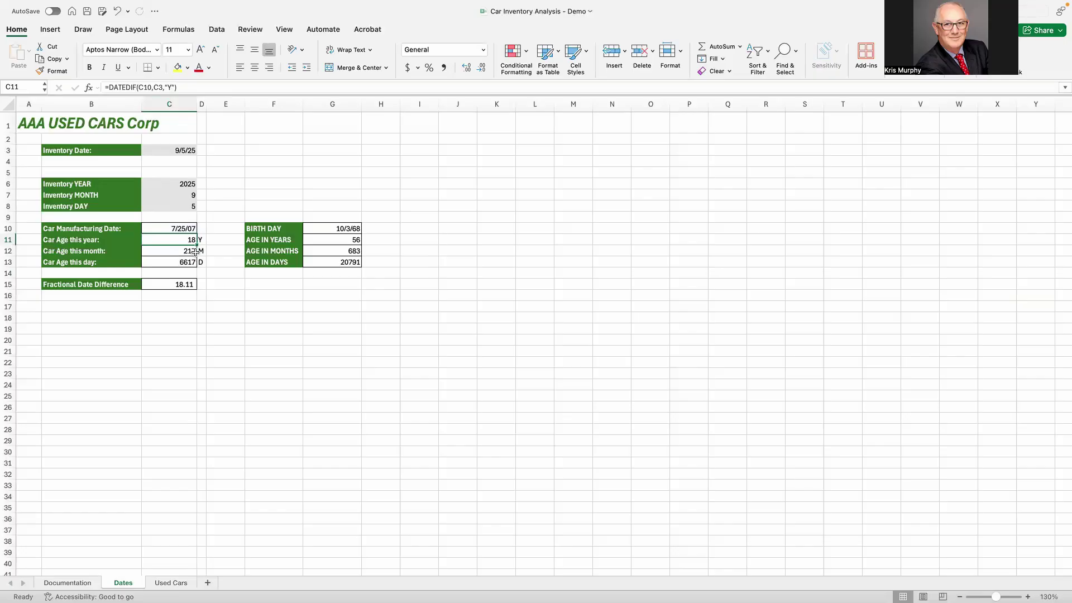
# Step: Change the formula to =DATEDIF(C$10,$C$3,D11), taking its unit from D11
pyautogui.click(178, 87)
pyautogui.press('BackSpace')
pyautogui.press('BackSpace')
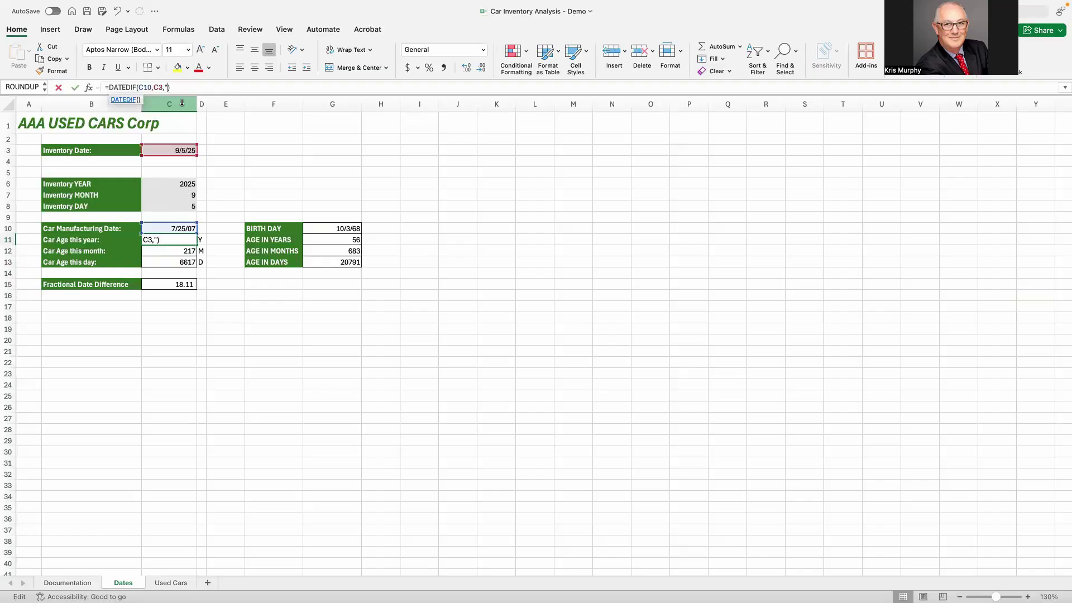
pyautogui.press('BackSpace')
pyautogui.write('d11')
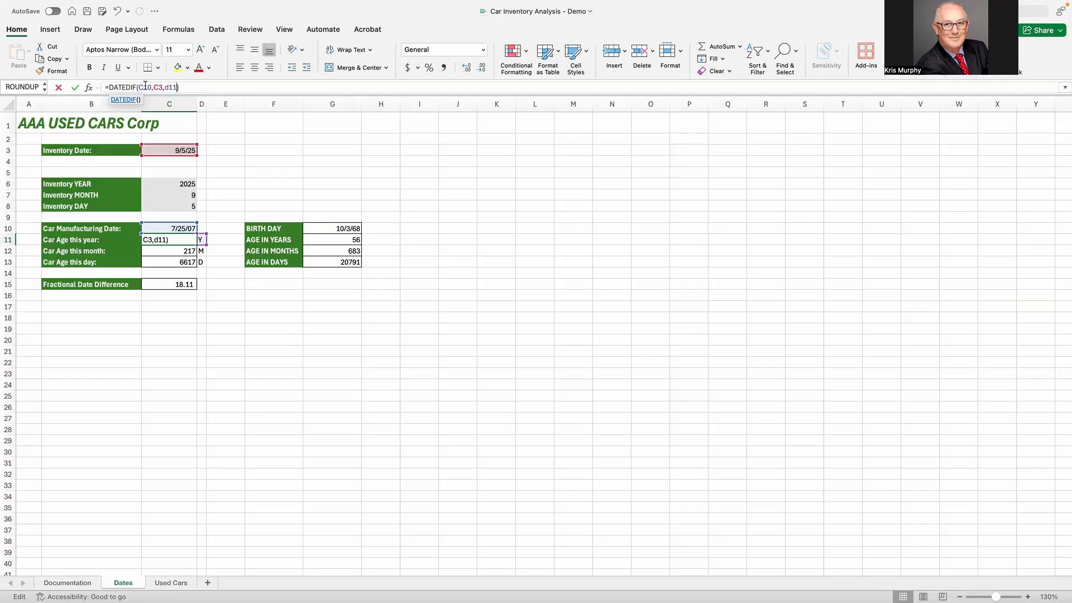
pyautogui.click(140, 87)
pyautogui.write('$')
pyautogui.doubleClick(164, 88)
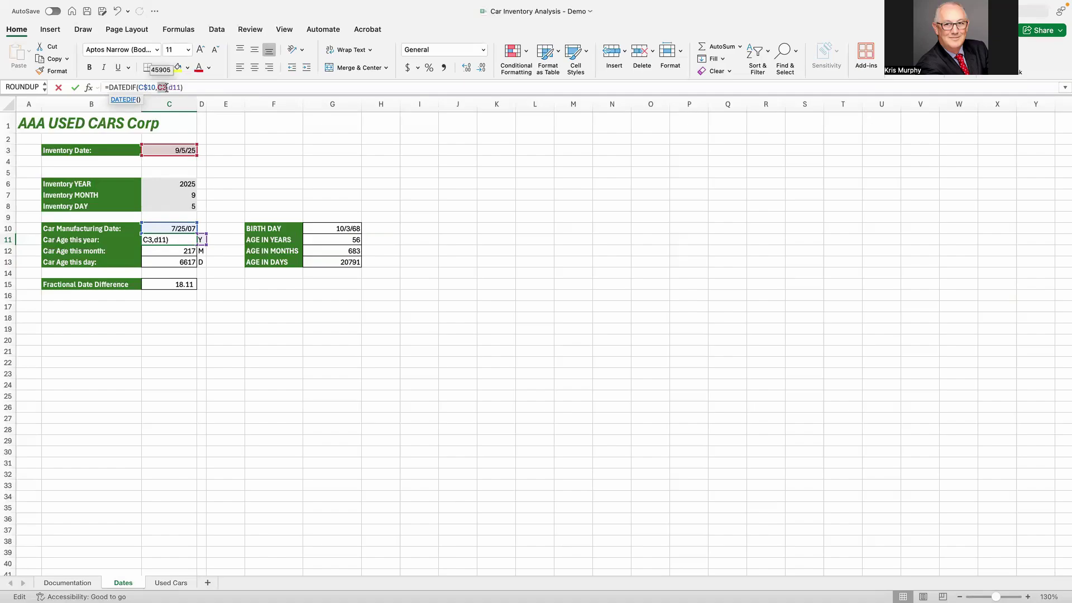
pyautogui.press('F4')
# Step: Fill the C11 DATEDIF formula down to C13 and check the copies against the column D units
pyautogui.click(73, 84)
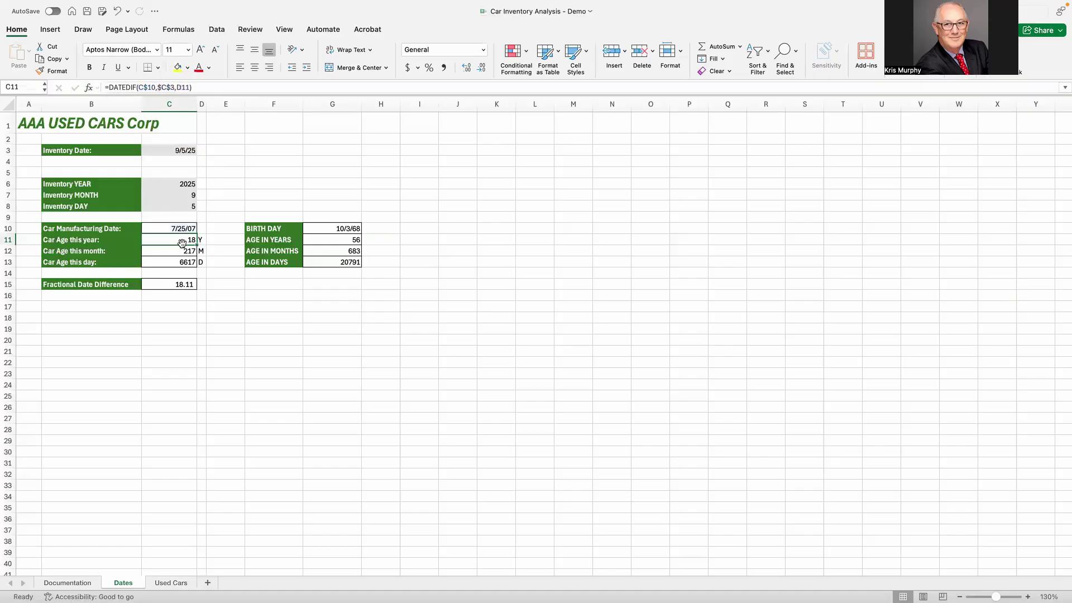
pyautogui.moveTo(198, 245)
pyautogui.mouseDown()
pyautogui.moveTo(198, 261)
pyautogui.moveTo(190, 258)
pyautogui.mouseUp()
pyautogui.click(193, 252)
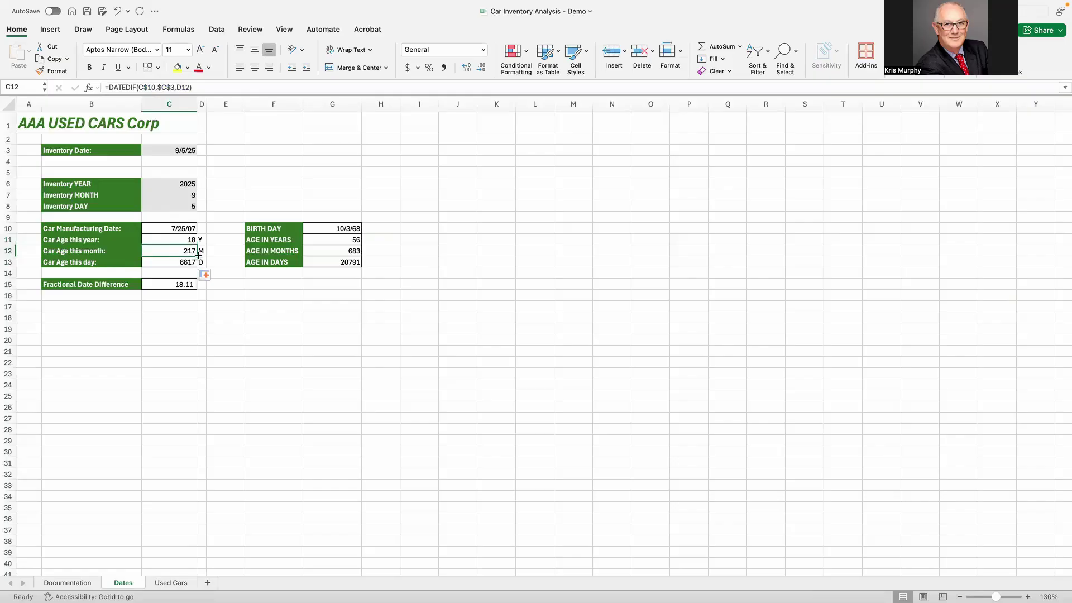
pyautogui.press('Down')
pyautogui.press('Up')
pyautogui.press('Up')
pyautogui.press('Right')
pyautogui.press('Down')
pyautogui.press('Down')
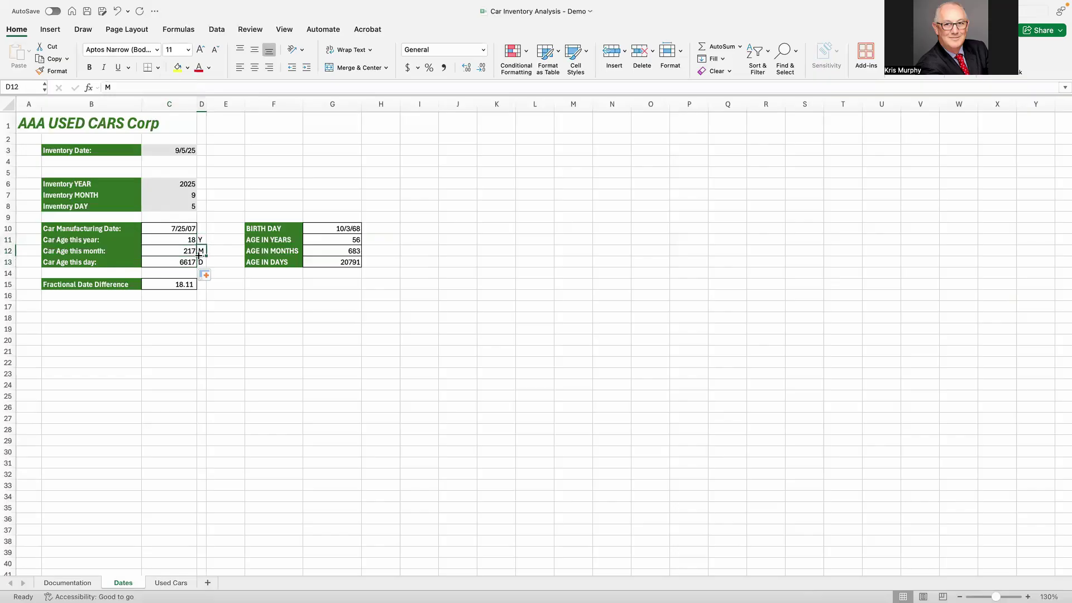
pyautogui.press('Up')
pyautogui.press('Up')
pyautogui.press('Left')
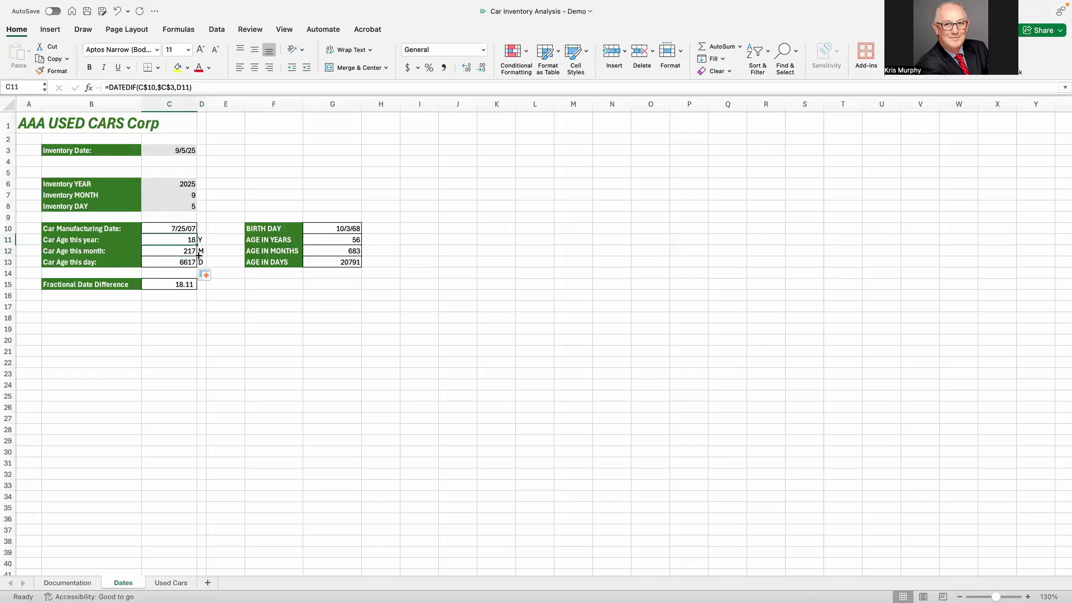
pyautogui.press('Right')
pyautogui.press('Left')
# Step: Lock the unit reference as $D11 and refill the formula through C13
pyautogui.click(177, 87)
pyautogui.write('$')
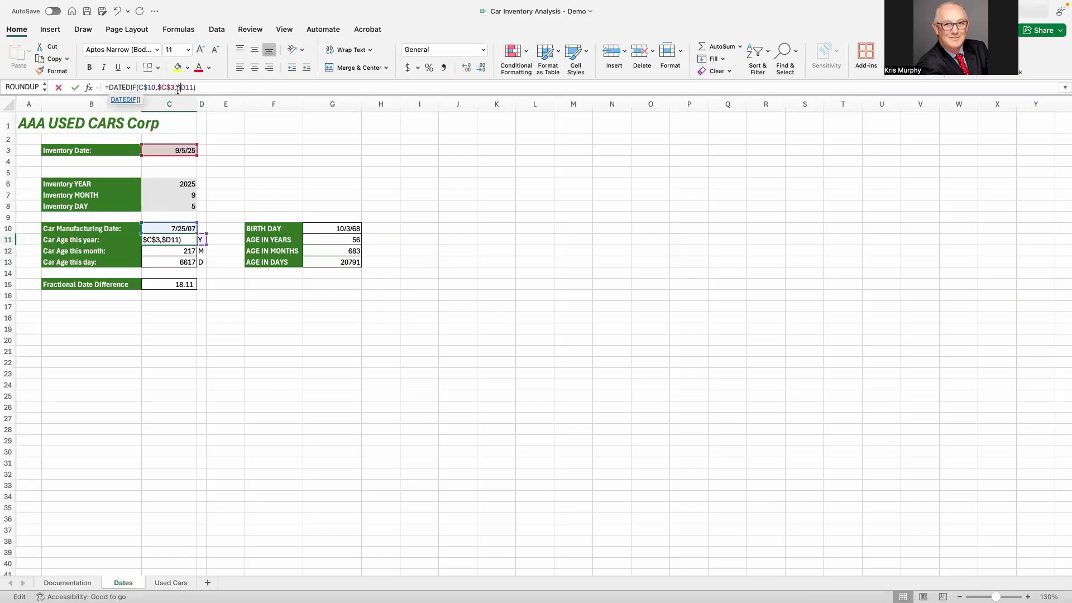
pyautogui.press('Return')
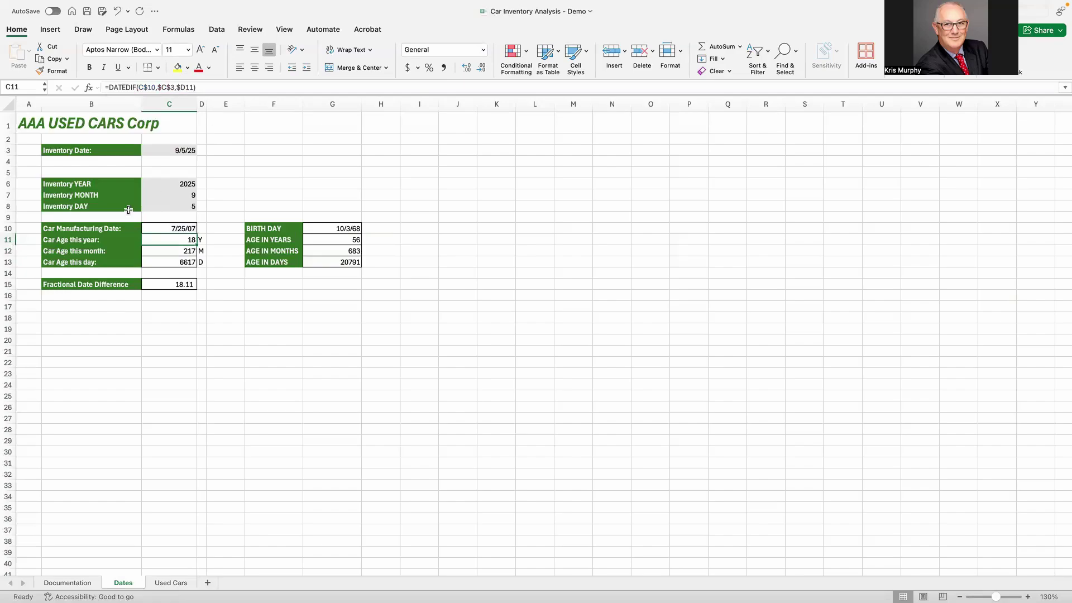
pyautogui.moveTo(195, 244); pyautogui.dragTo(198, 265)
pyautogui.click(186, 239)
pyautogui.hotkey('shift', 'Down')
pyautogui.hotkey('shift', 'Down')
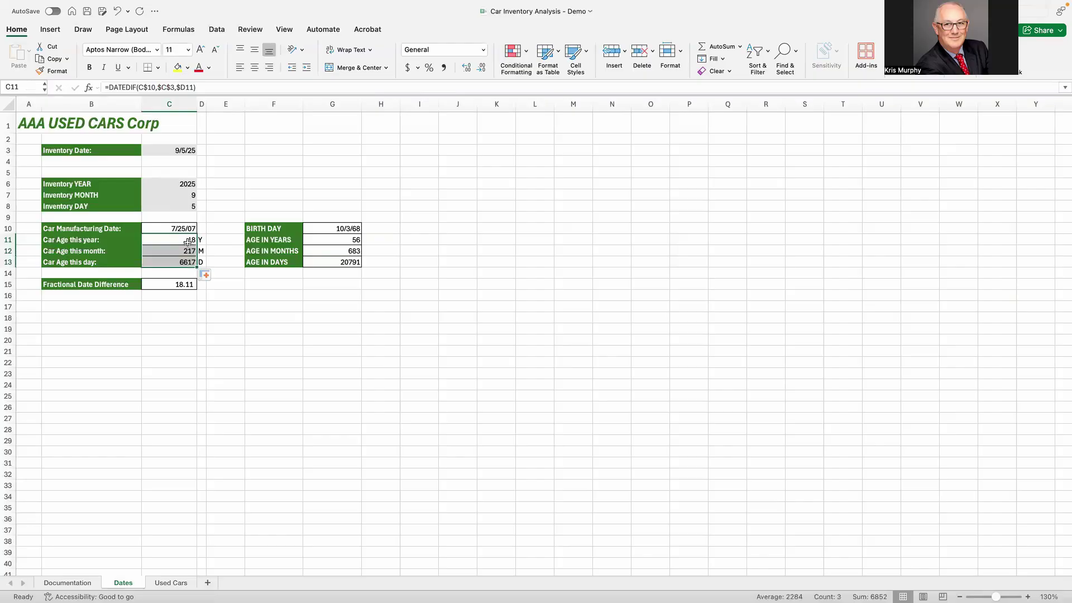
pyautogui.press('super+c')
pyautogui.press('Right')
pyautogui.press('Right')
pyautogui.press('Right')
pyautogui.press('Right')
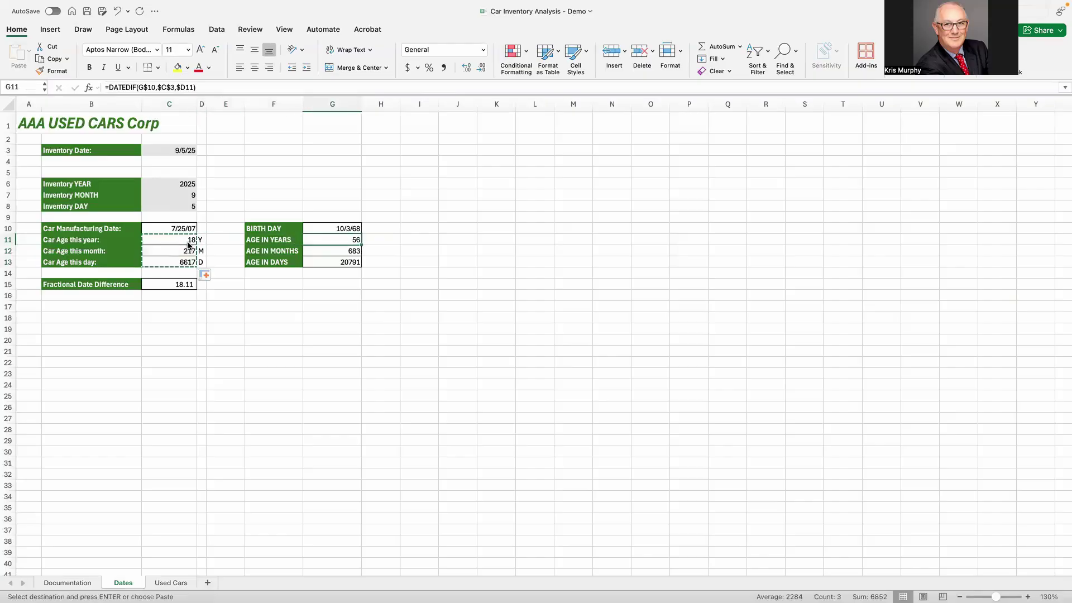
pyautogui.press('Return')
pyautogui.press('Up')
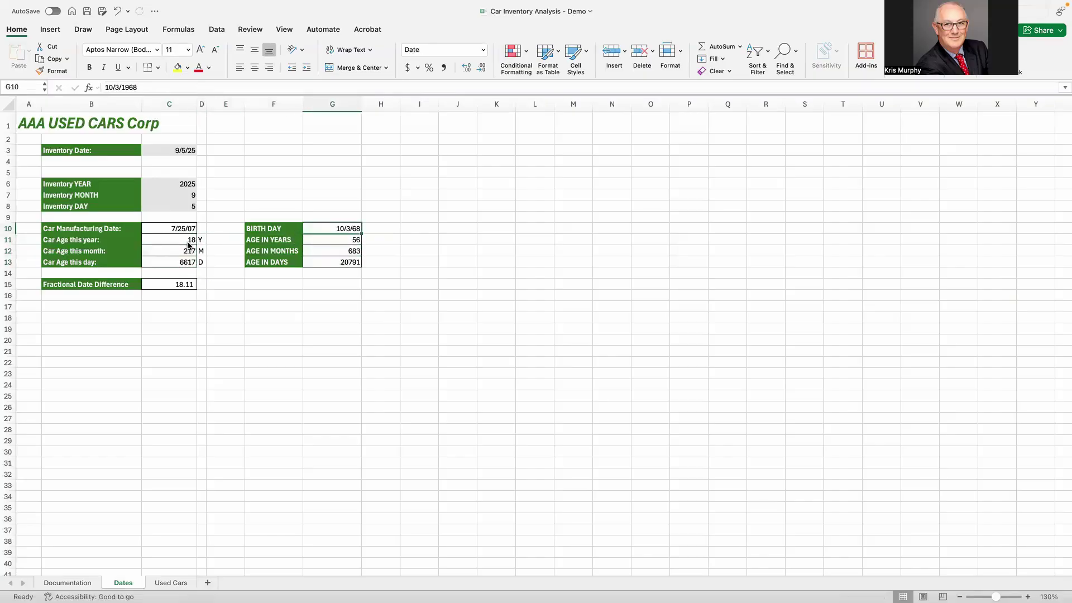
pyautogui.write('10')
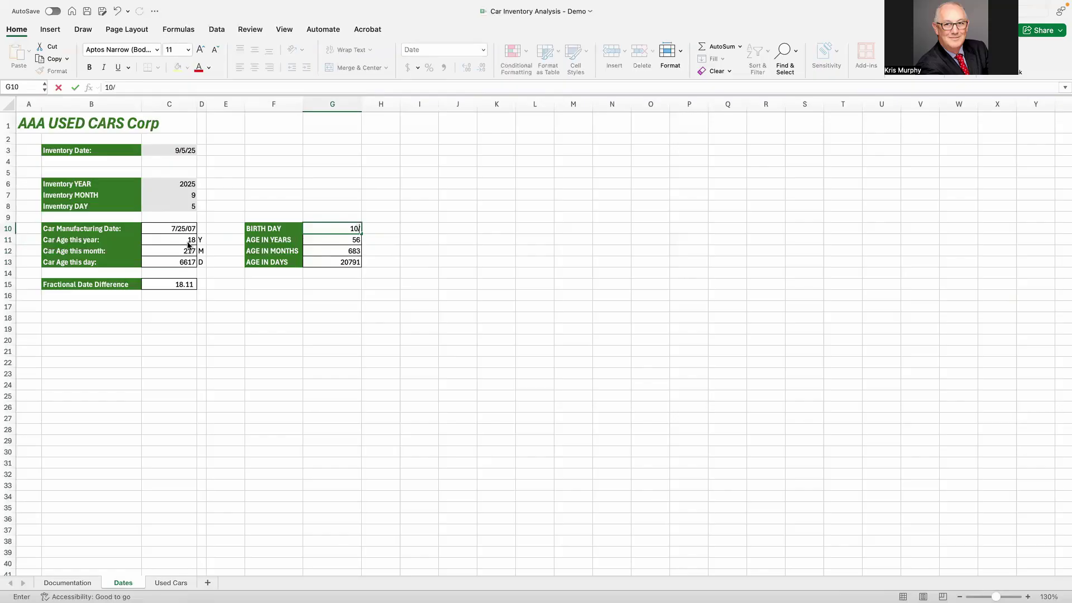
pyautogui.write('/03/1968')
pyautogui.press('Return')
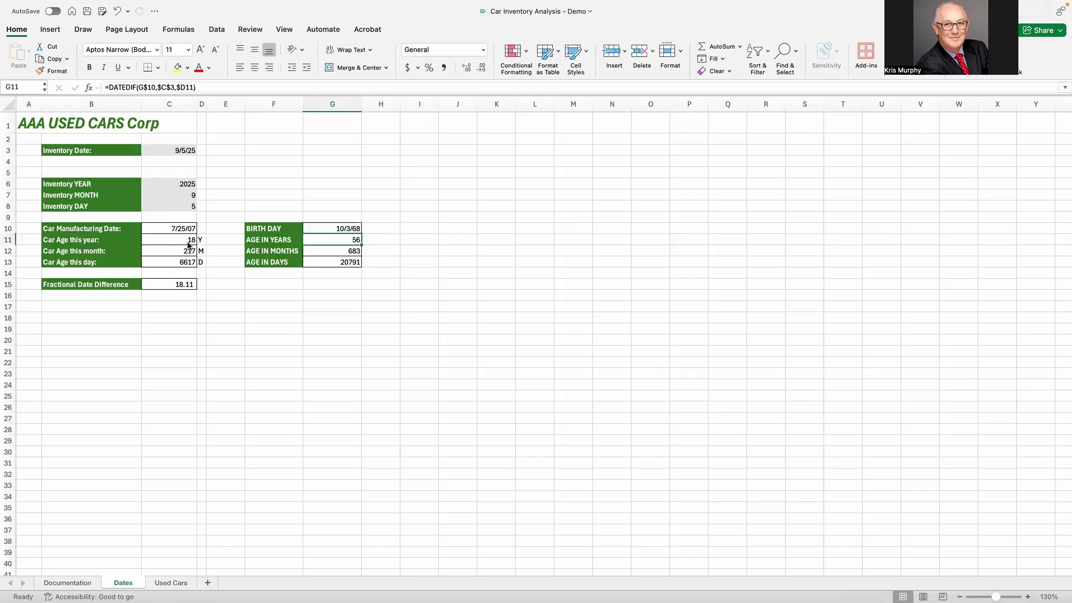
pyautogui.press('Down')
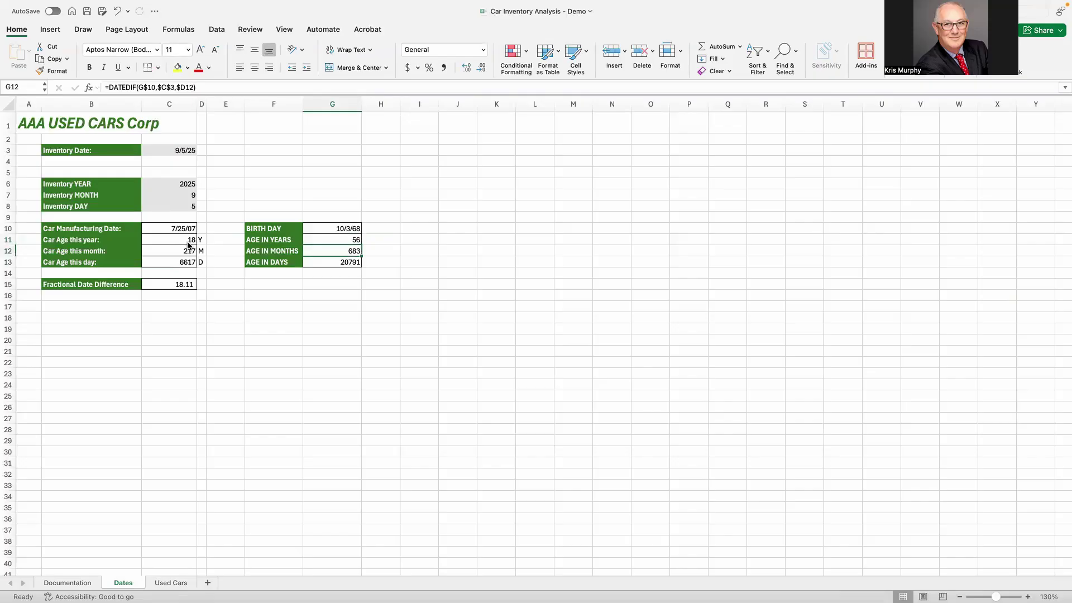
pyautogui.press('Down')
pyautogui.press('Left')
pyautogui.press('Left')
pyautogui.press('Left')
pyautogui.press('Left')
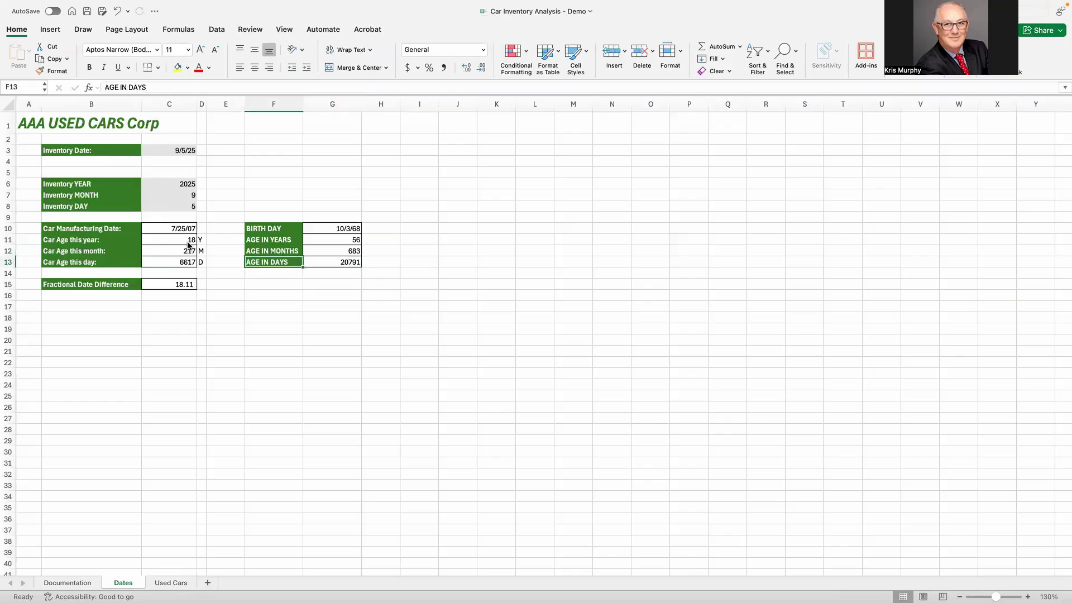
pyautogui.press('Right')
pyautogui.press('Right')
pyautogui.press('Right')
pyautogui.press('Right')
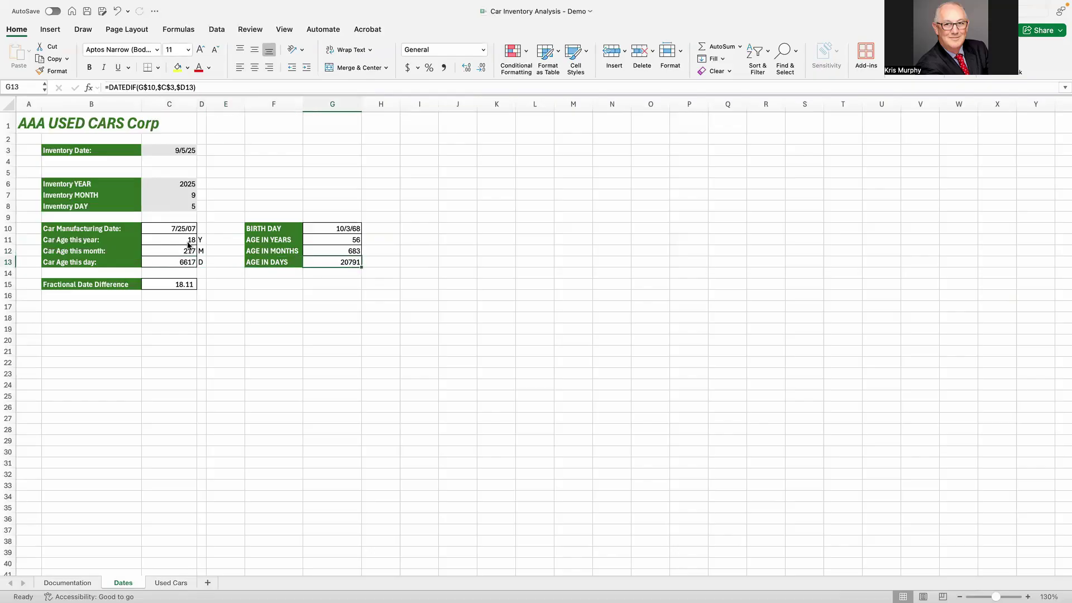
pyautogui.press('Left')
pyautogui.press('Left')
pyautogui.press('Left')
pyautogui.press('Left')
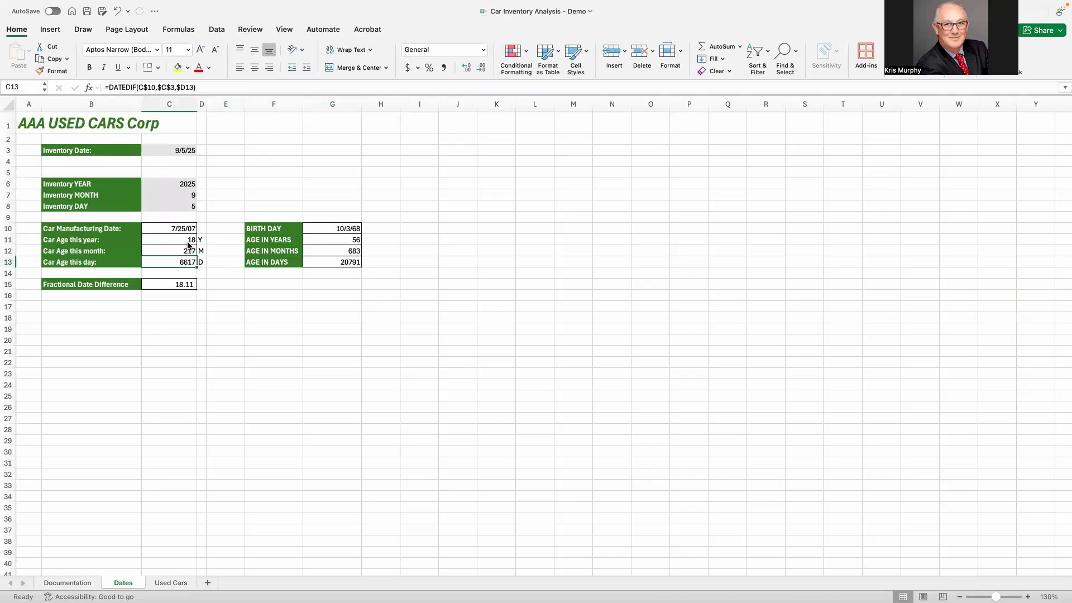
pyautogui.press('Down')
pyautogui.press('Down')
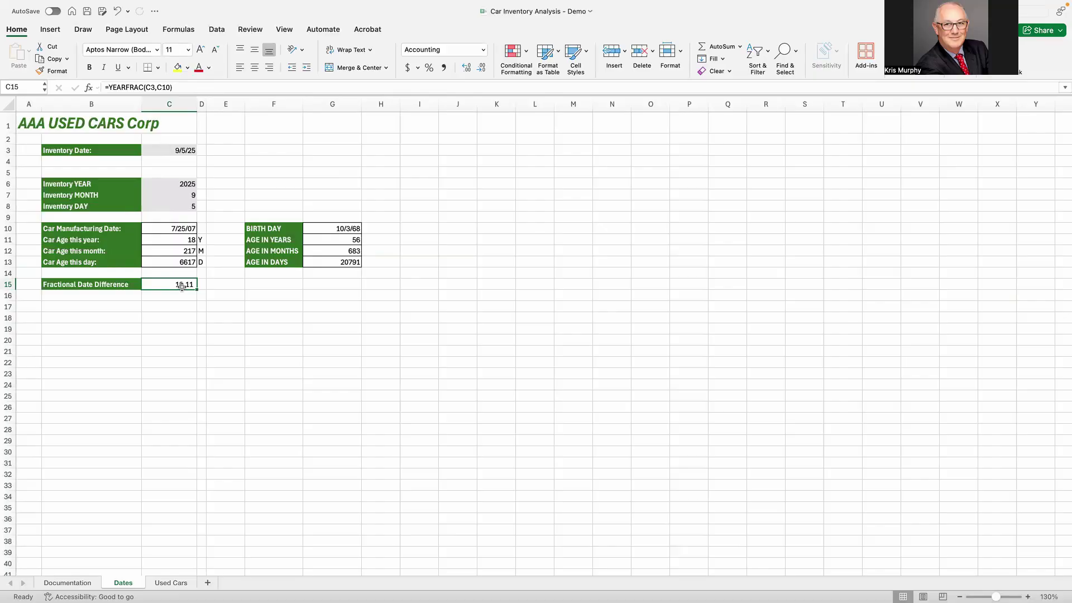
# Step: Inspect C15's YEARFRAC arguments in Formula Builder: start C3, end C10, basis empty
pyautogui.click(127, 88)
pyautogui.click(88, 87)
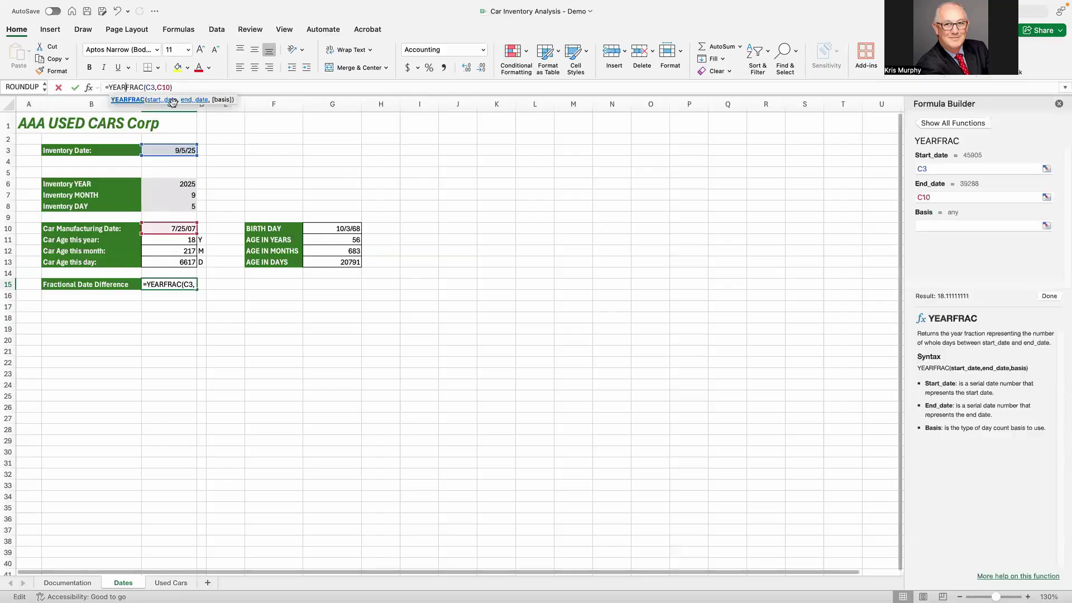
pyautogui.click(946, 166)
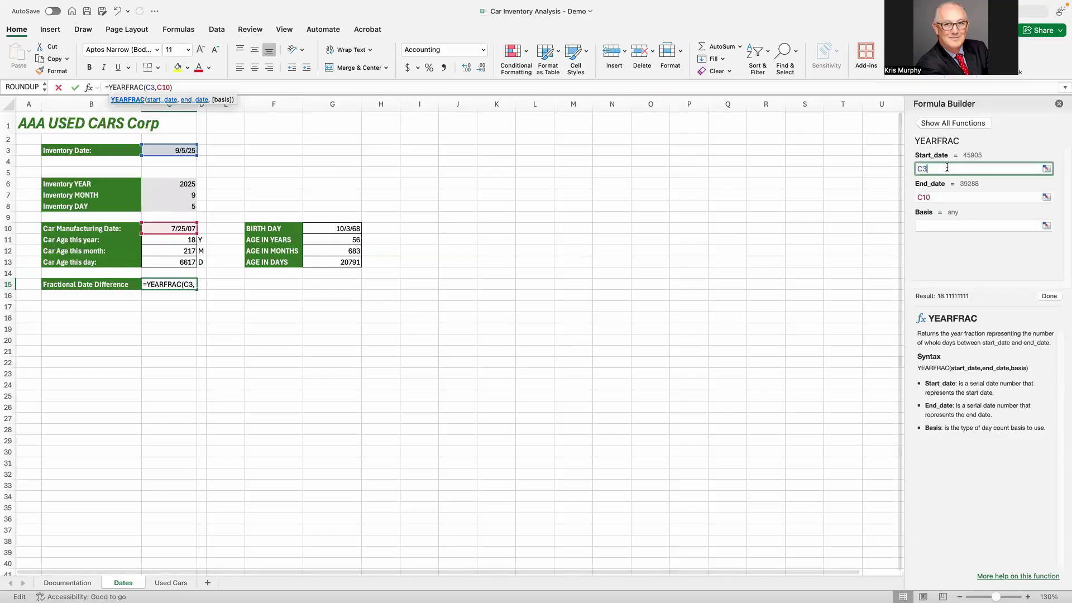
pyautogui.click(944, 198)
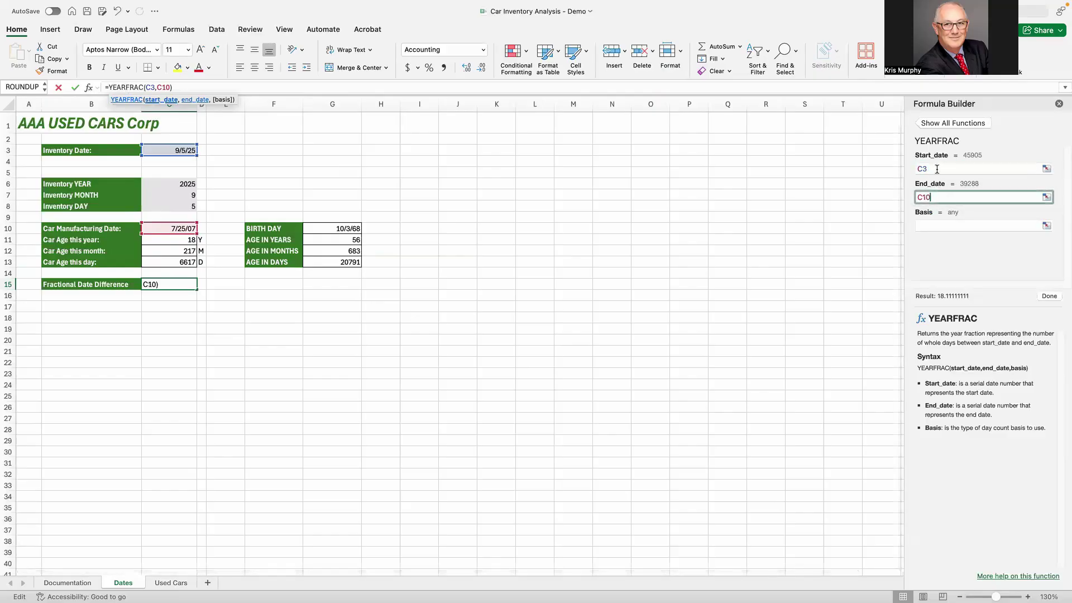
pyautogui.click(936, 168)
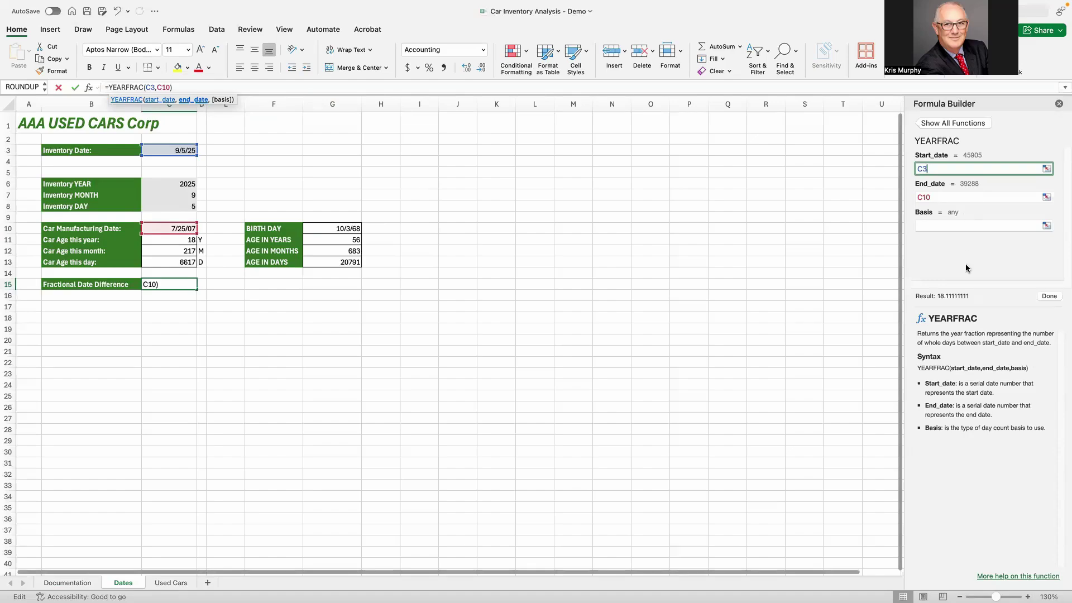
pyautogui.click(951, 225)
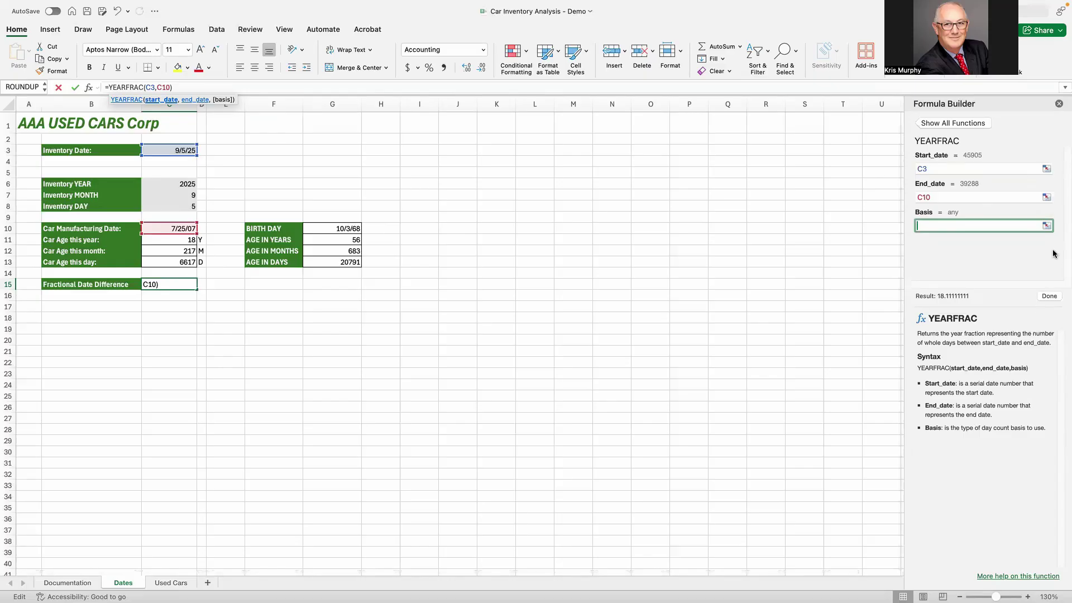
pyautogui.click(1048, 296)
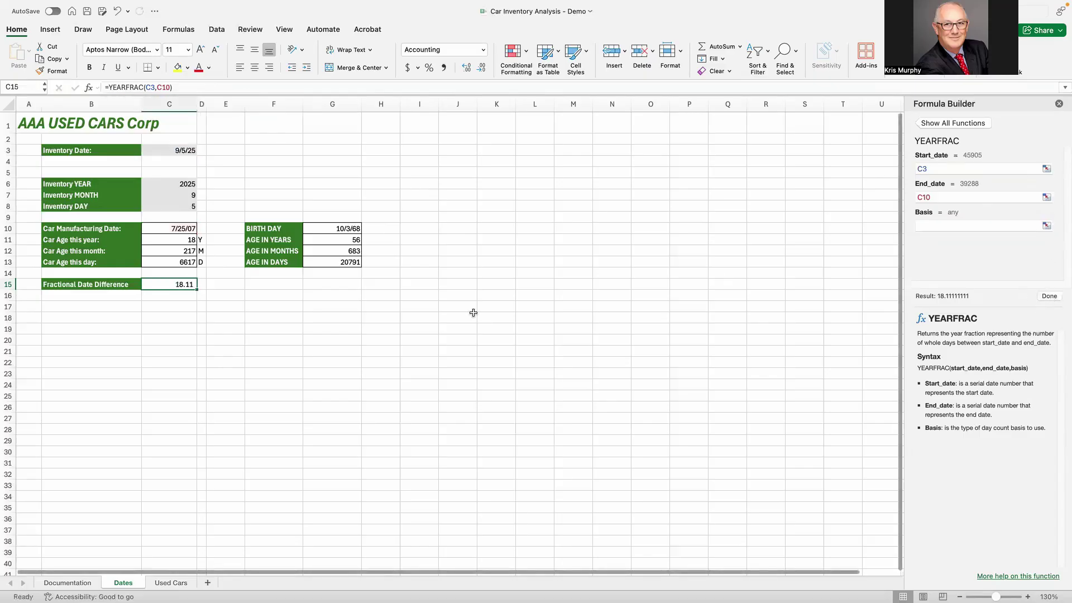
# Step: Go to the Used Cars sheet, close Formula Builder, and zoom in on the summary panel
pyautogui.click(171, 583)
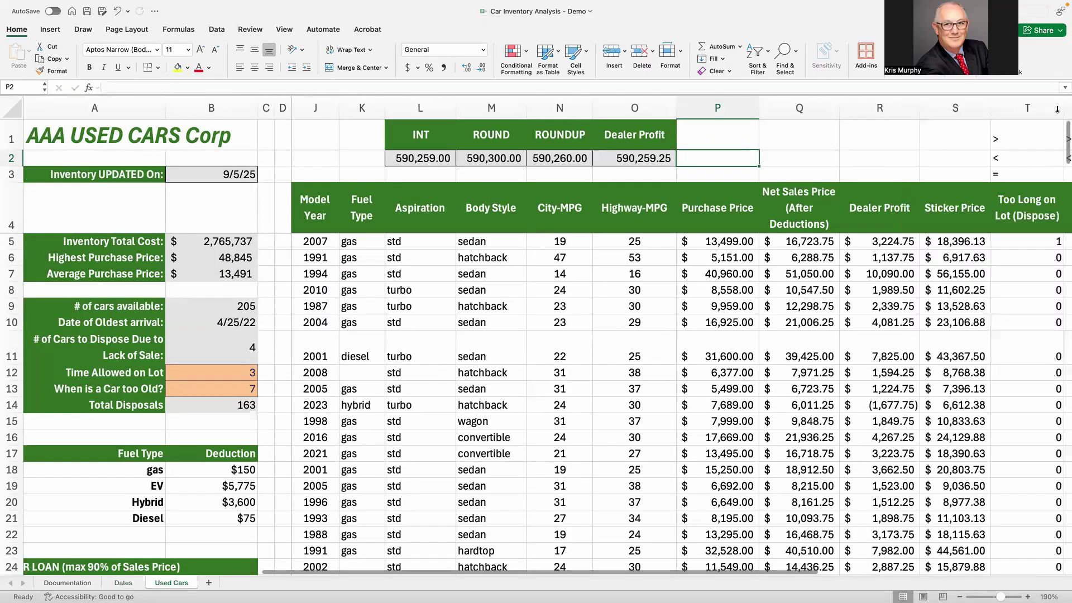
pyautogui.click(1059, 105)
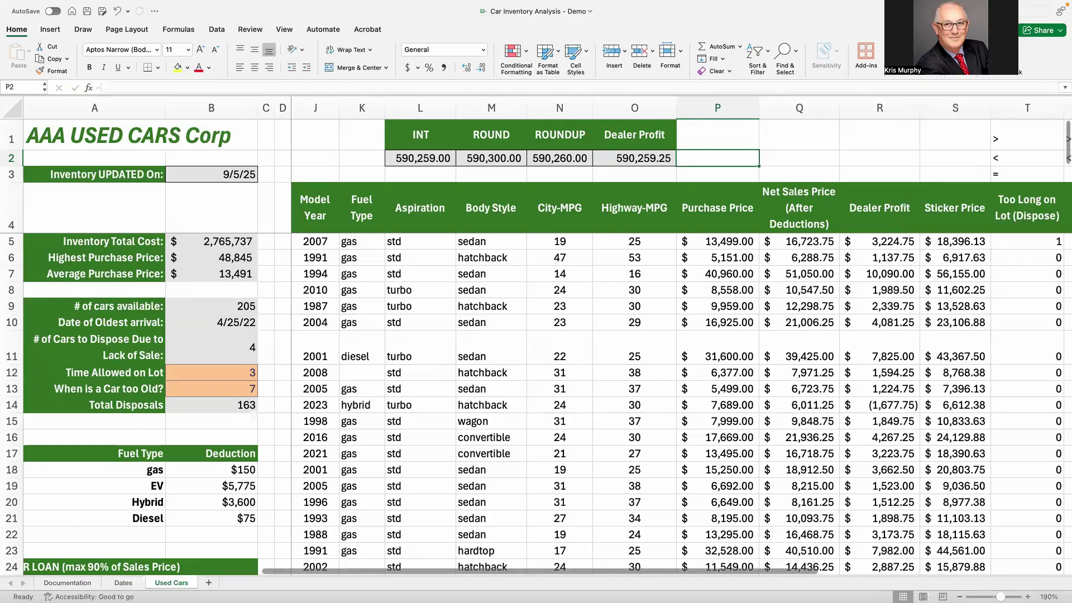
pyautogui.click(1027, 596)
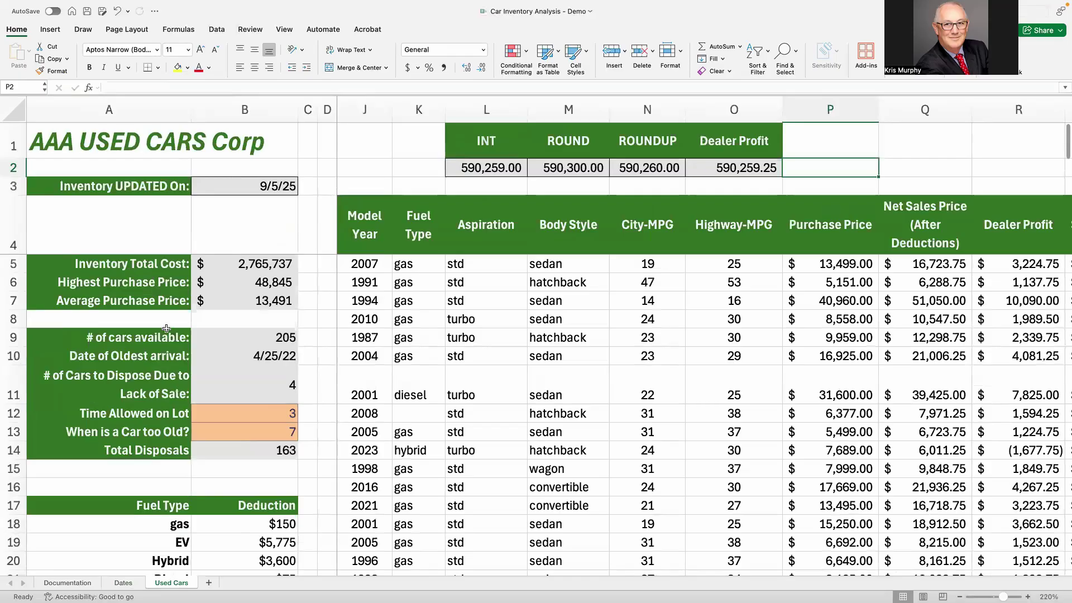
pyautogui.scroll(-1, 167, 329)
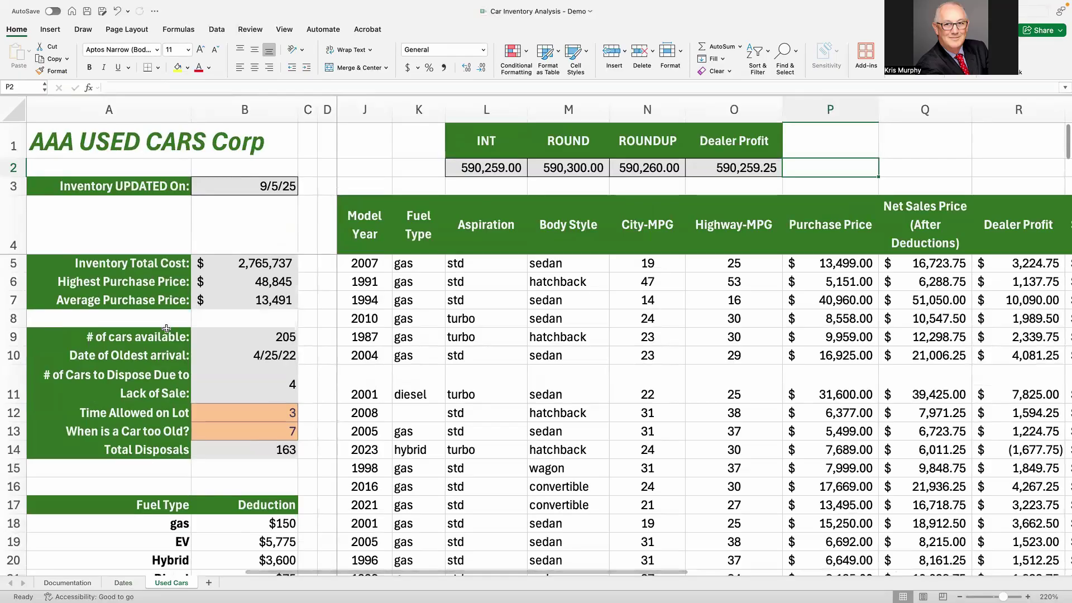
pyautogui.scroll(-1, 166, 329)
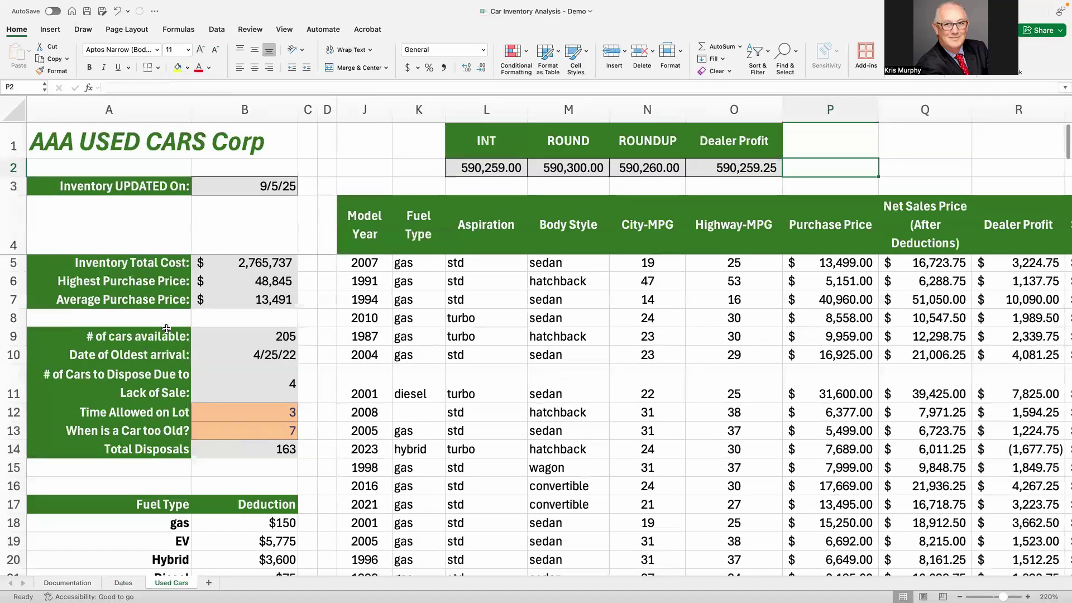
pyautogui.scroll(1, 167, 329)
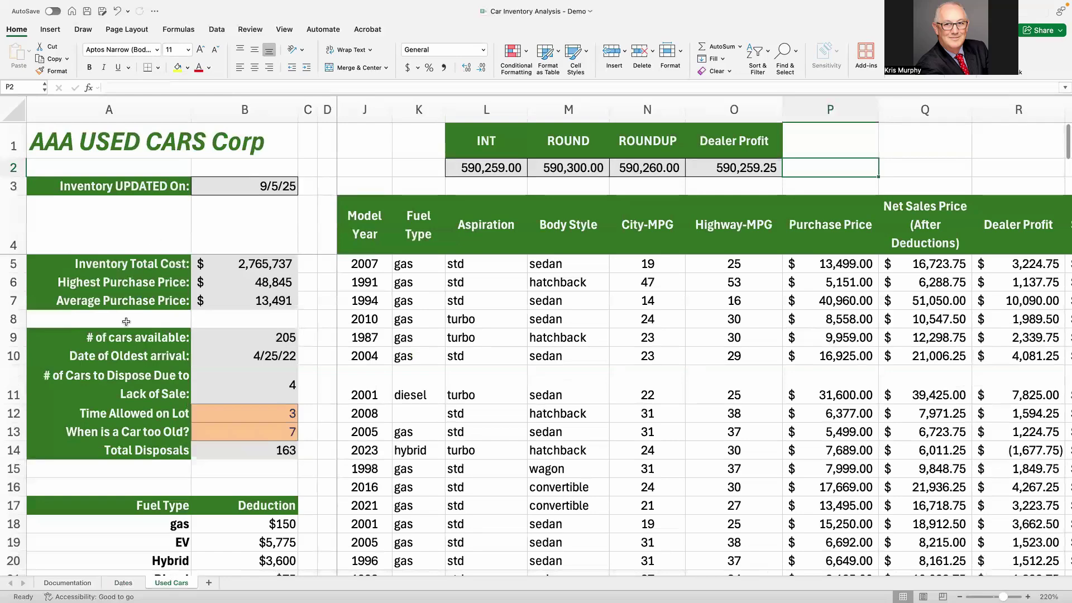
pyautogui.scroll(-5, 101, 452)
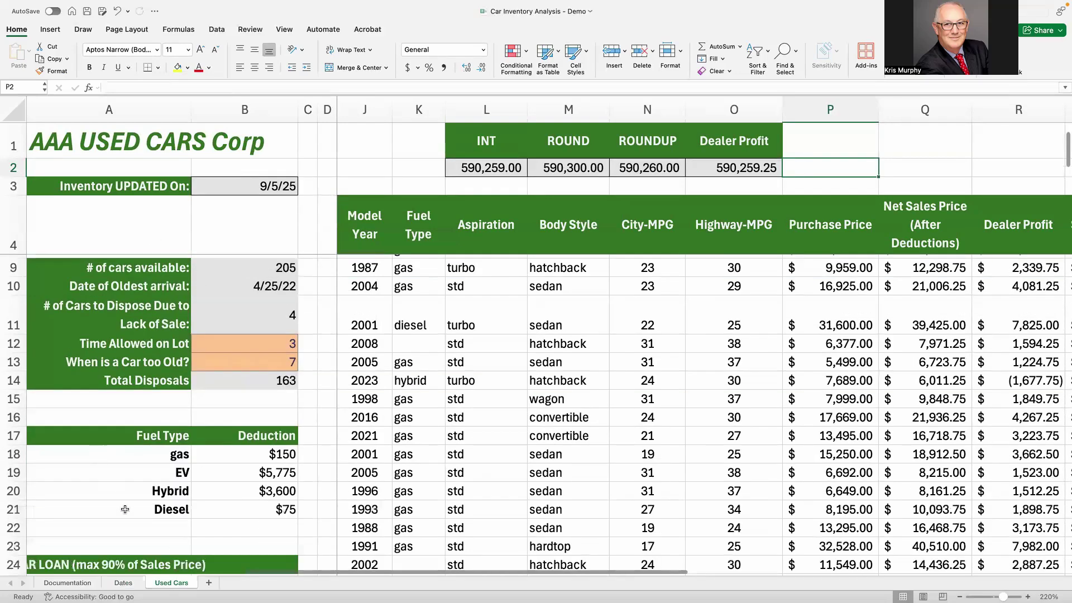
pyautogui.scroll(-10, 125, 511)
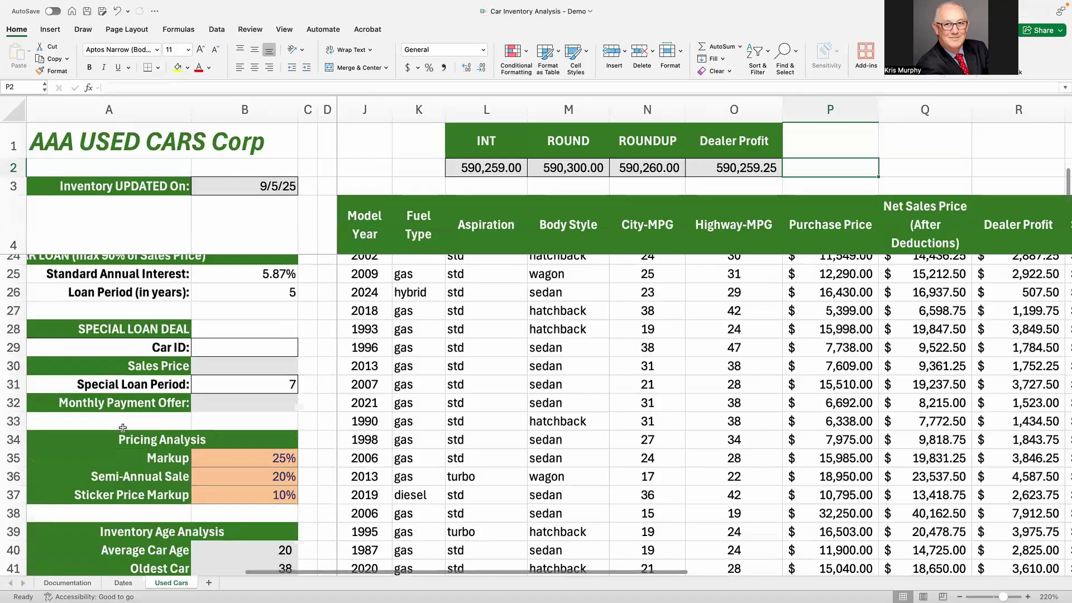
pyautogui.scroll(5, 124, 427)
pyautogui.scroll(3, 123, 427)
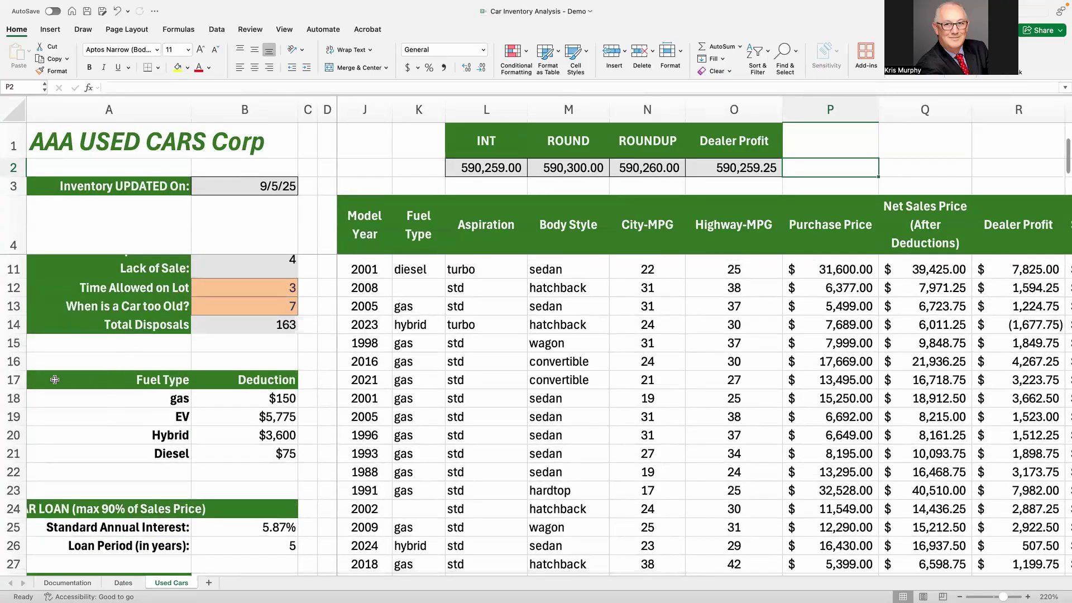
# Step: Copy the A17:B44 side-panel block and paste it one row lower at A18, accepting the unmerge
pyautogui.moveTo(54, 380); pyautogui.dragTo(240, 389)
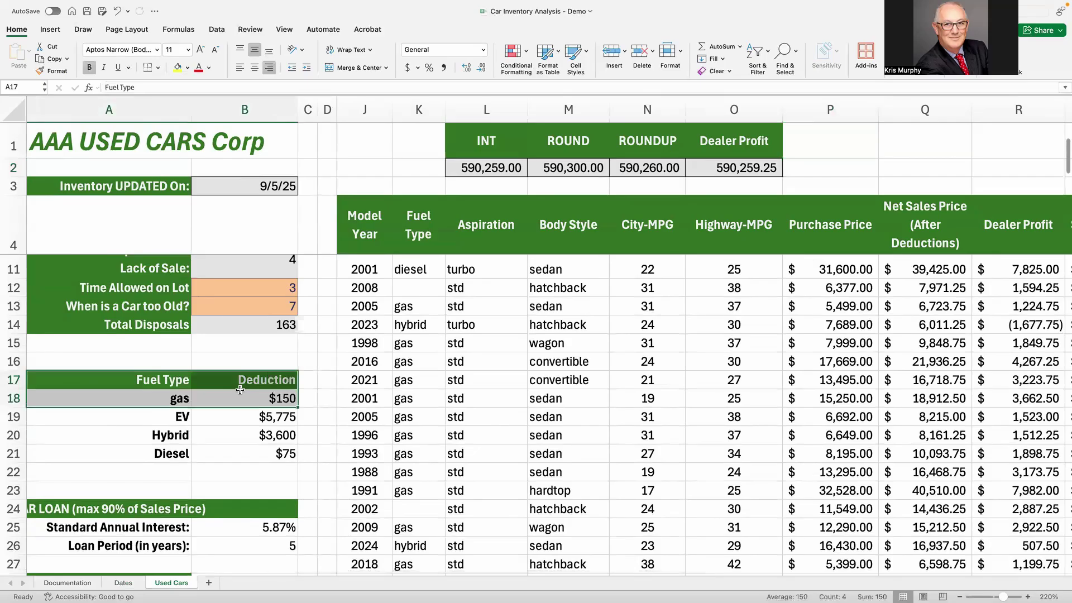
pyautogui.hotkey('shift', 'Down')
pyautogui.hotkey('shift', 'Down')
pyautogui.hotkey('shift', 'Down')
pyautogui.hotkey('shift', 'Down')
pyautogui.hotkey('shift', 'Down')
pyautogui.hotkey('shift', 'Down')
pyautogui.hotkey('shift', 'Down')
pyautogui.hotkey('shift', 'Down')
pyautogui.hotkey('shift', 'Down')
pyautogui.hotkey('shift', 'Down')
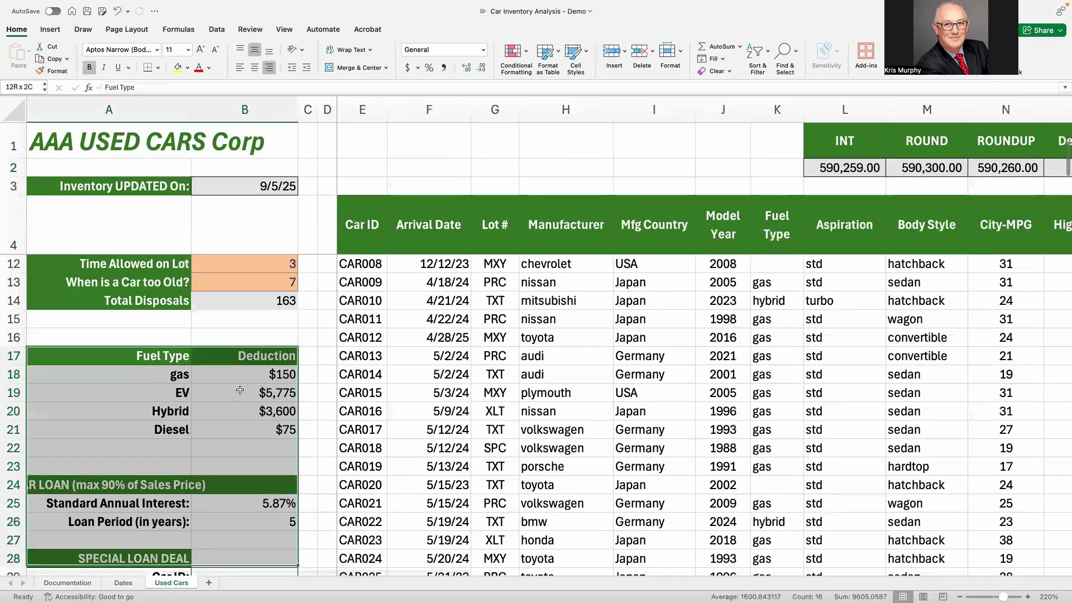
pyautogui.hotkey('shift', 'Down')
pyautogui.hotkey('shift', 'Down')
pyautogui.hotkey('shift', 'Down')
pyautogui.hotkey('shift', 'Down')
pyautogui.hotkey('shift', 'Down')
pyautogui.hotkey('shift', 'Down')
pyautogui.hotkey('shift', 'Down')
pyautogui.hotkey('shift', 'Down')
pyautogui.hotkey('shift', 'Down')
pyautogui.hotkey('shift', 'Down')
pyautogui.hotkey('shift', 'Down')
pyautogui.hotkey('shift', 'Down')
pyautogui.hotkey('shift', 'Down')
pyautogui.hotkey('shift', 'Down')
pyautogui.hotkey('shift', 'Down')
pyautogui.hotkey('shift', 'Down')
pyautogui.hotkey('shift', 'Down')
pyautogui.hotkey('shift', 'Down')
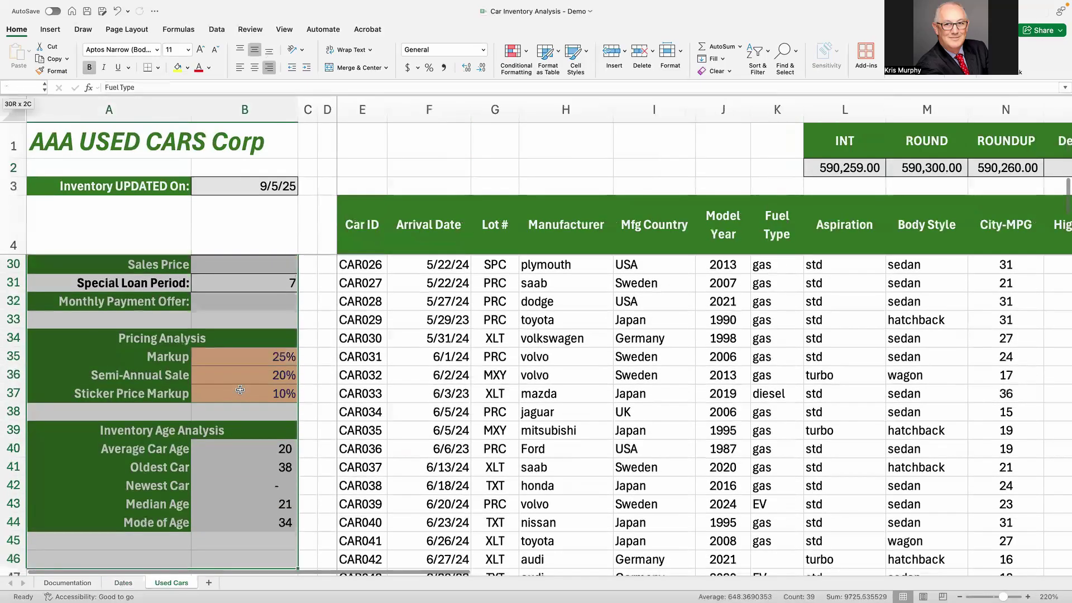
pyautogui.hotkey('shift', 'Down')
pyautogui.hotkey('shift', 'Up')
pyautogui.hotkey('shift', 'Up')
pyautogui.hotkey('shift', 'Up')
pyautogui.hotkey('shift', 'Up')
pyautogui.hotkey('shift', 'Down')
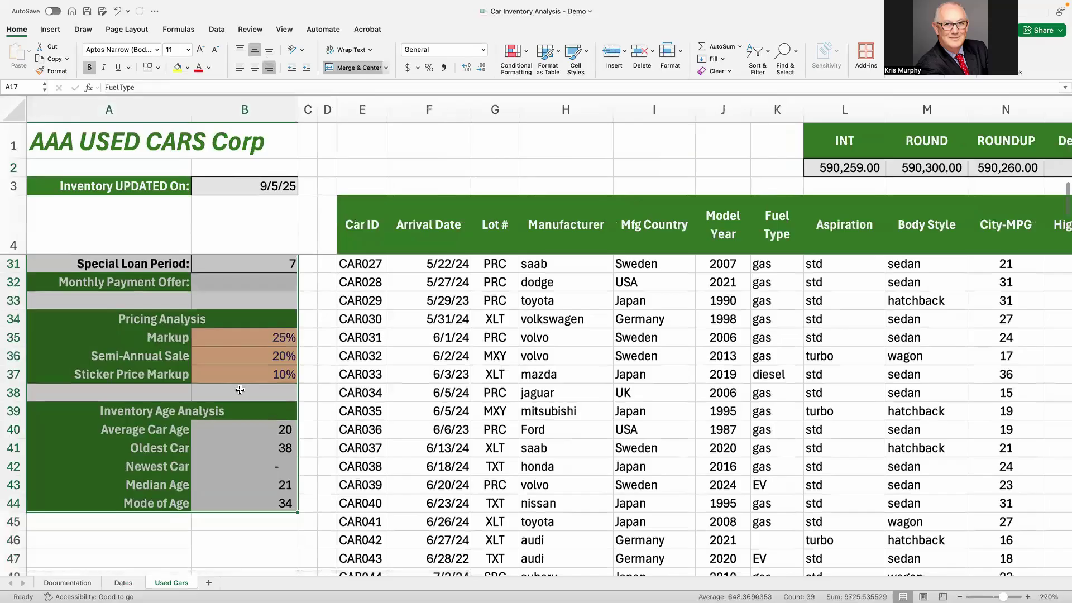
pyautogui.hotkey('ctrl', 'c')
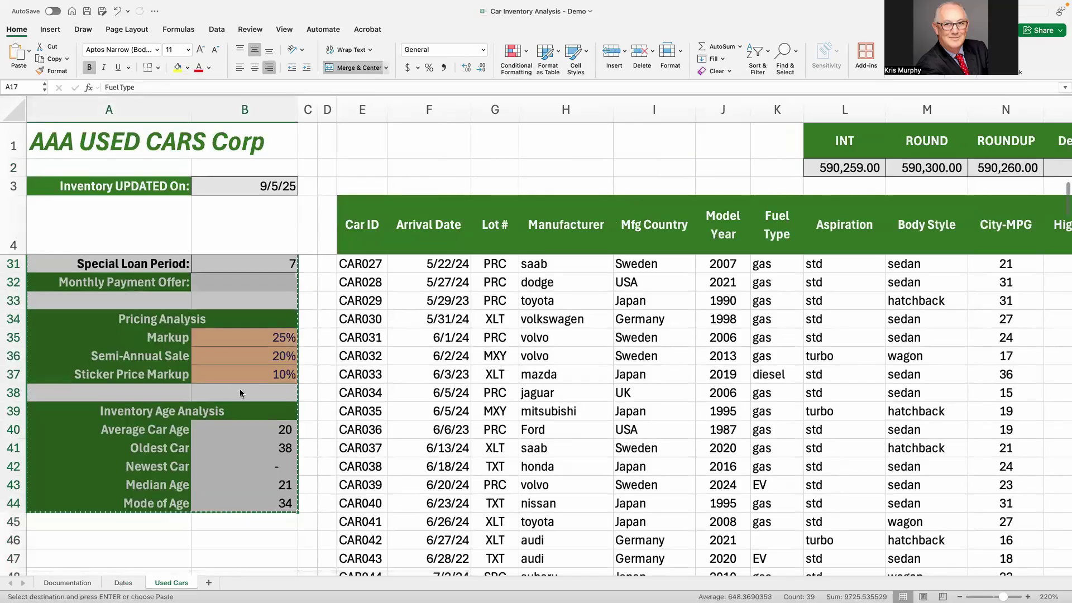
pyautogui.press('Return')
pyautogui.hotkey('ctrl', 'v')
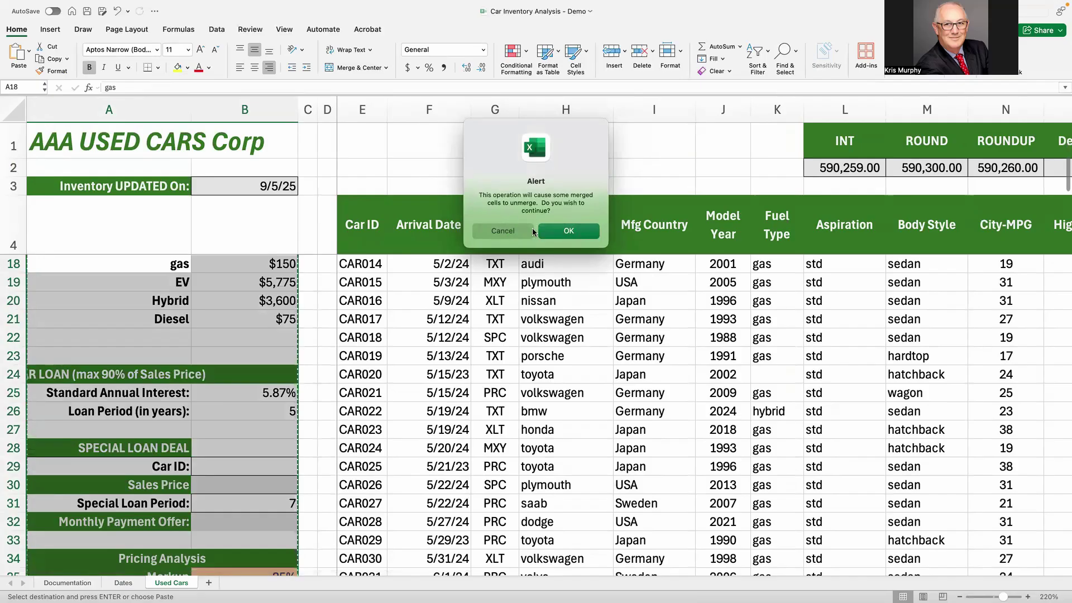
pyautogui.click(550, 231)
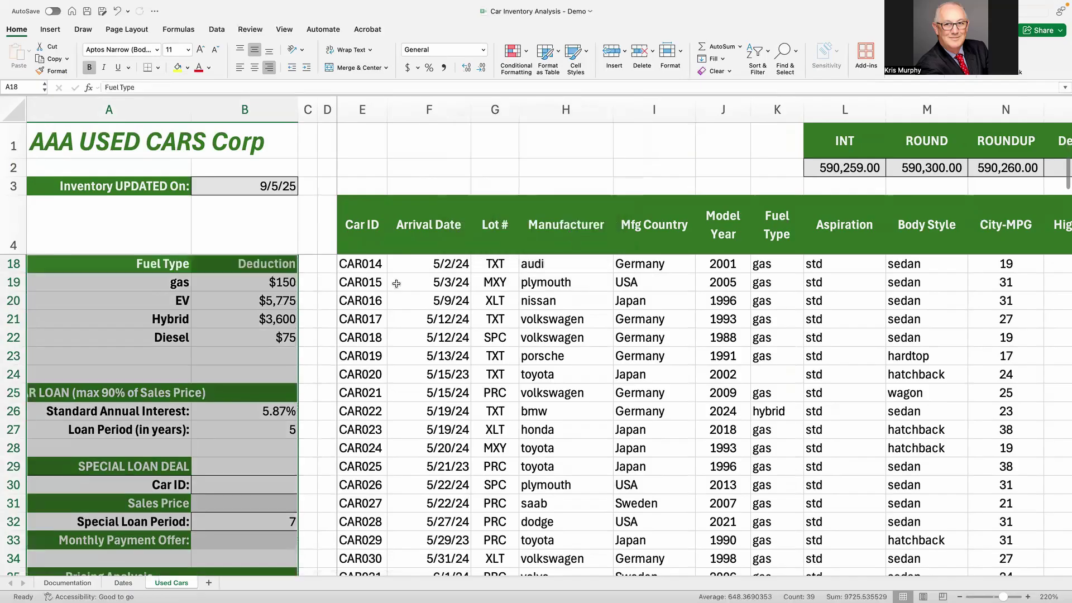
# Step: Copy the moved block and paste it back so it starts at A17
pyautogui.hotkey('ctrl', 'c')
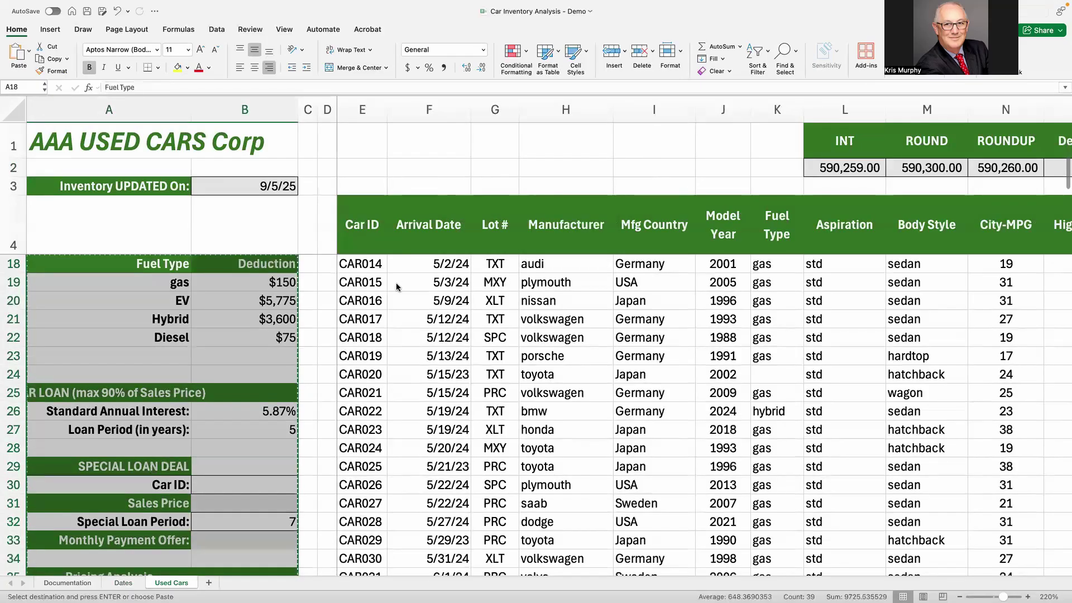
pyautogui.press('Up')
pyautogui.press('Return')
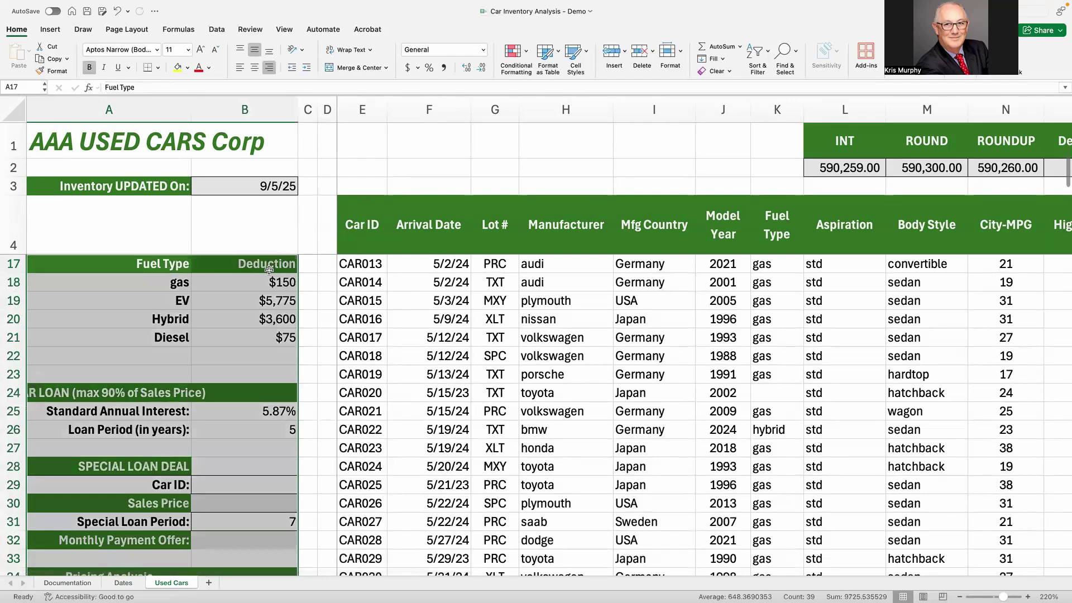
pyautogui.scroll(1, 222, 307)
pyautogui.scroll(5, 223, 306)
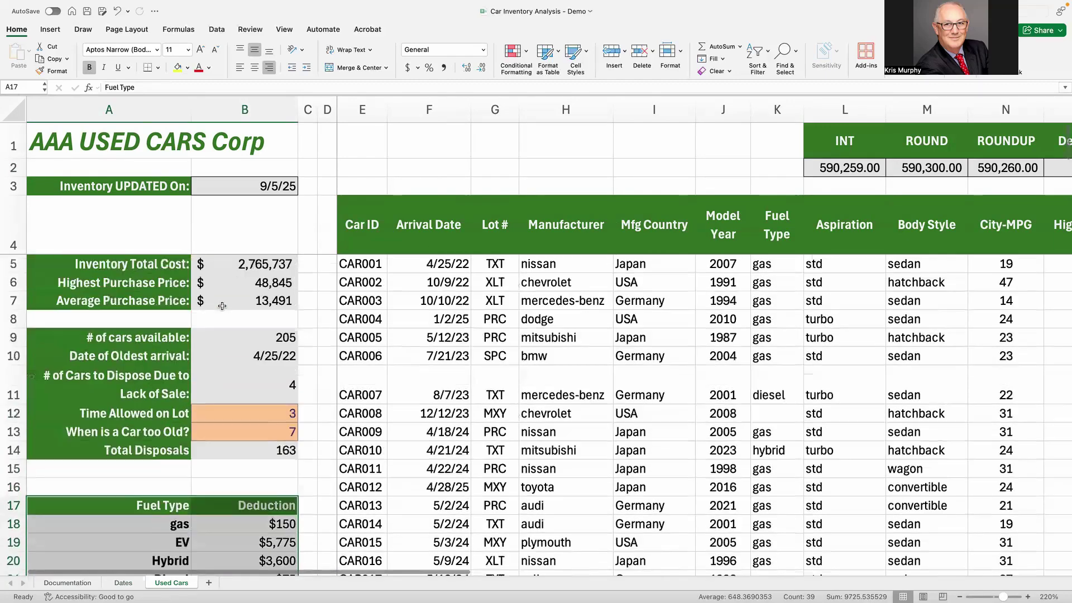
pyautogui.click(127, 403)
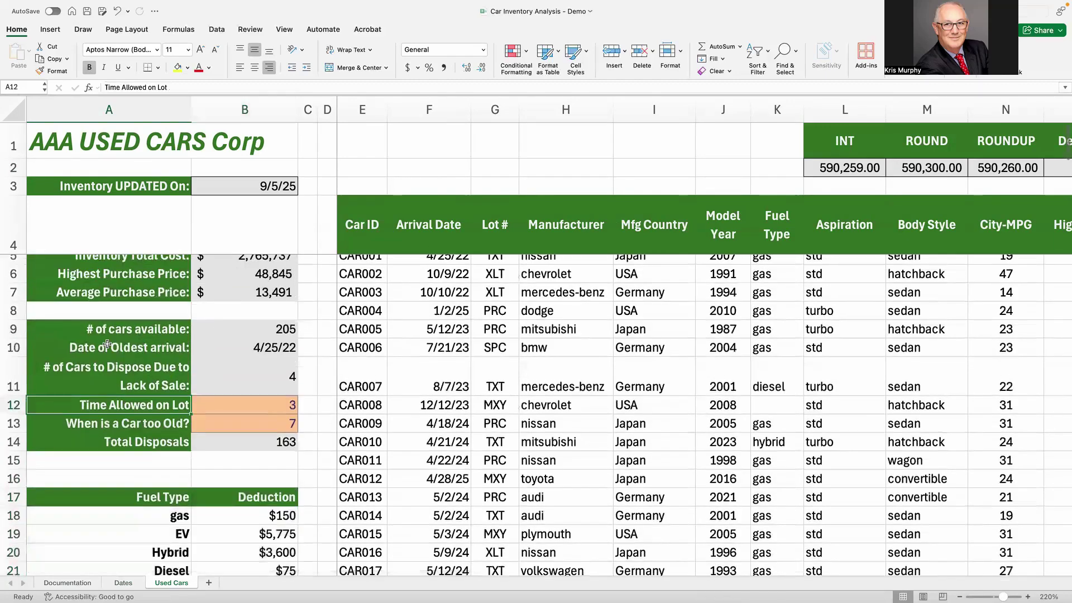
pyautogui.scroll(1, 106, 343)
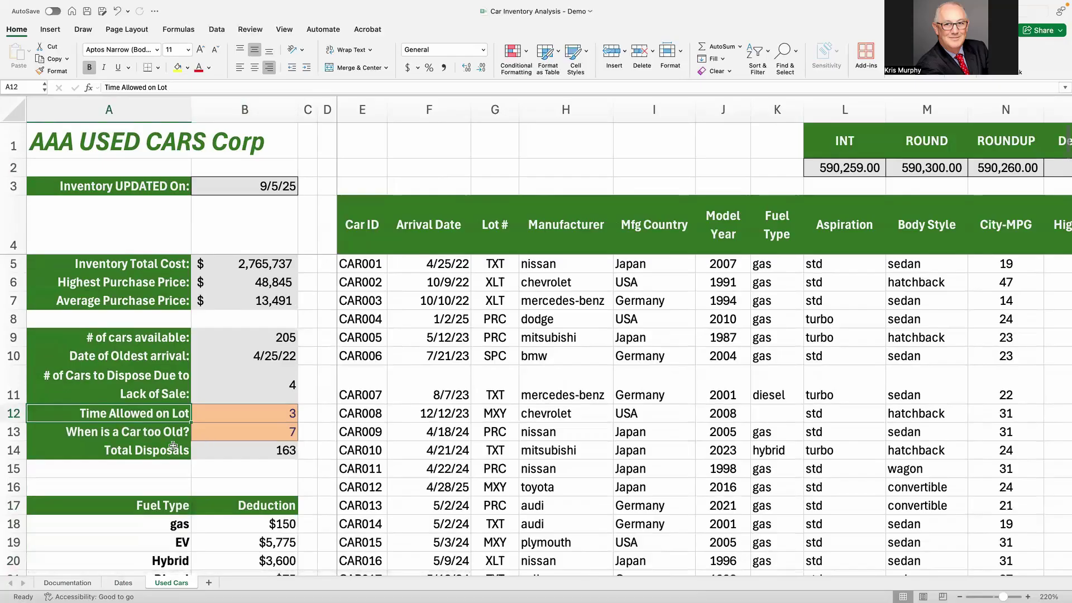
pyautogui.click(257, 418)
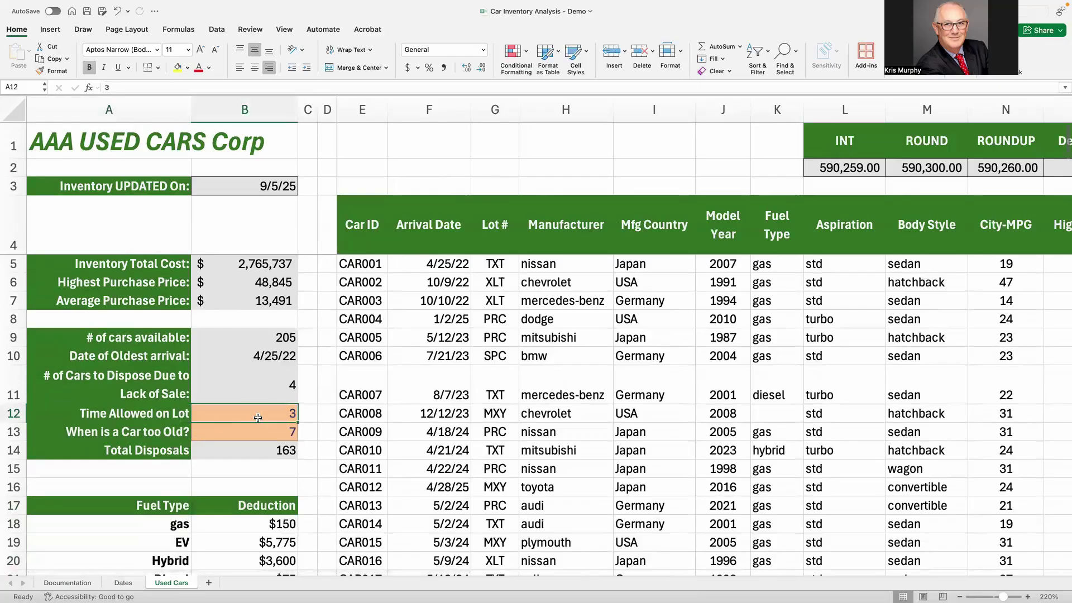
pyautogui.click(585, 63)
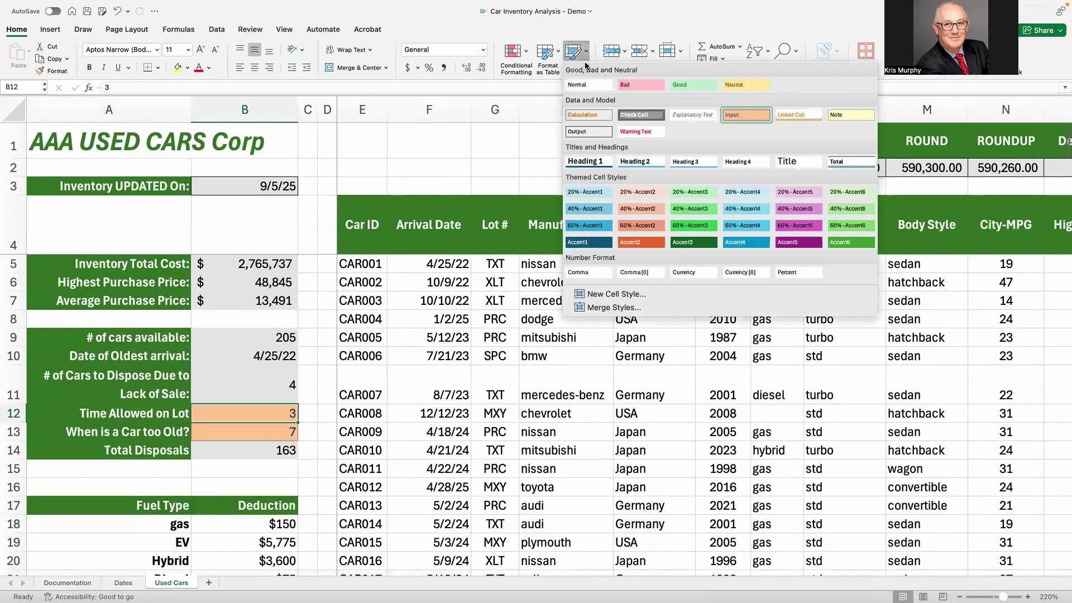
pyautogui.click(746, 115)
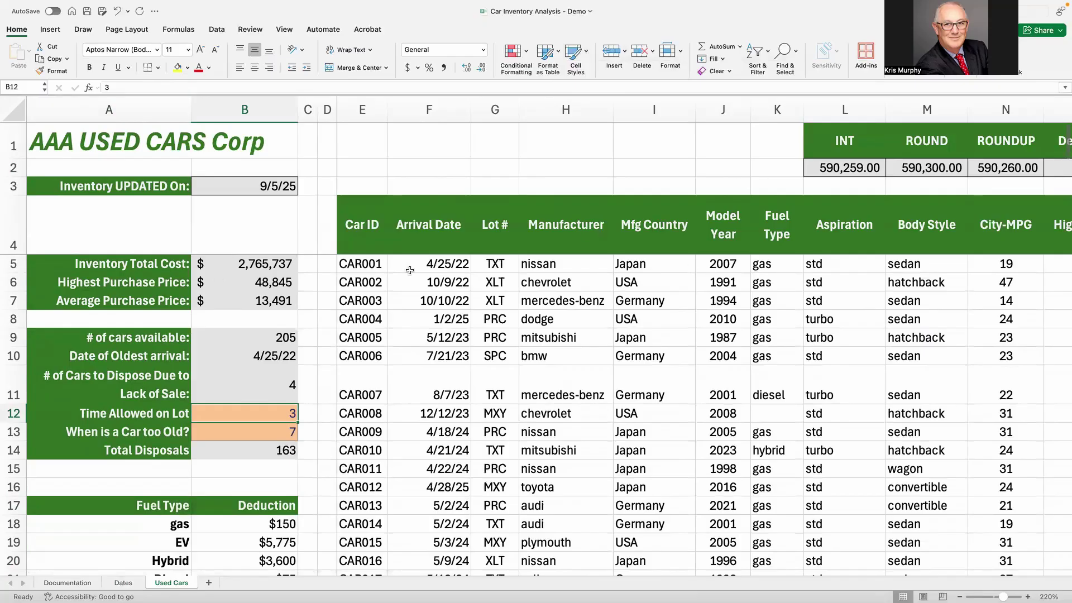
pyautogui.click(249, 436)
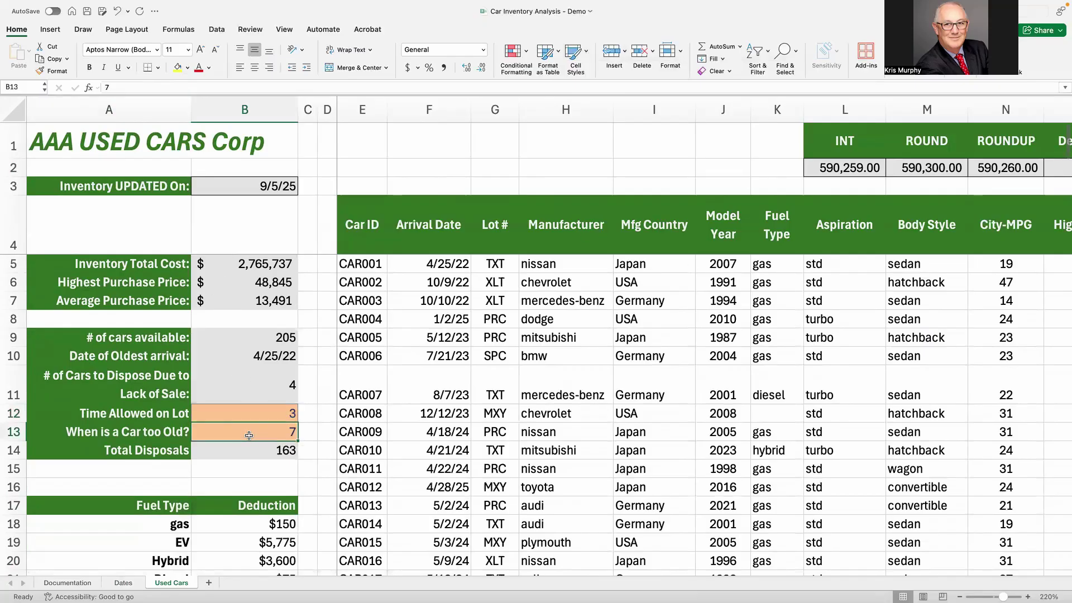
pyautogui.scroll(-1, 246, 411)
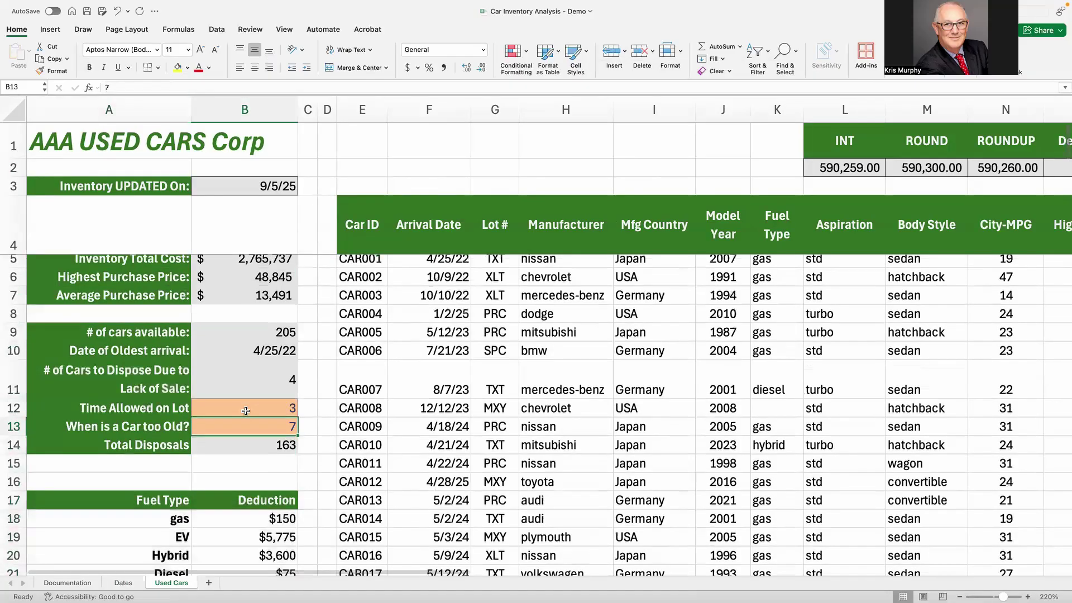
pyautogui.scroll(-8, 246, 410)
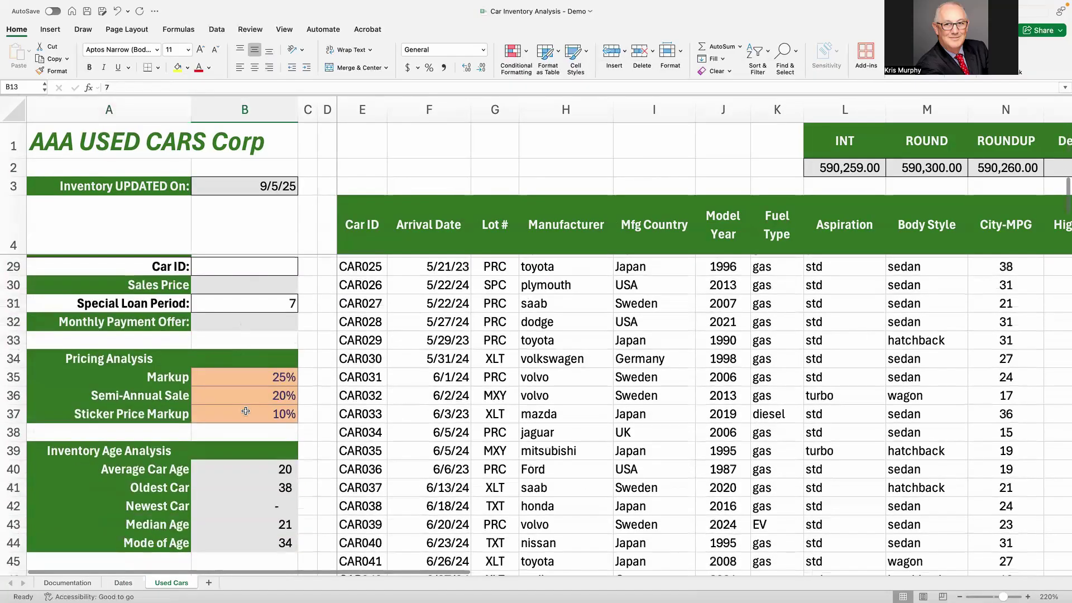
pyautogui.click(266, 382)
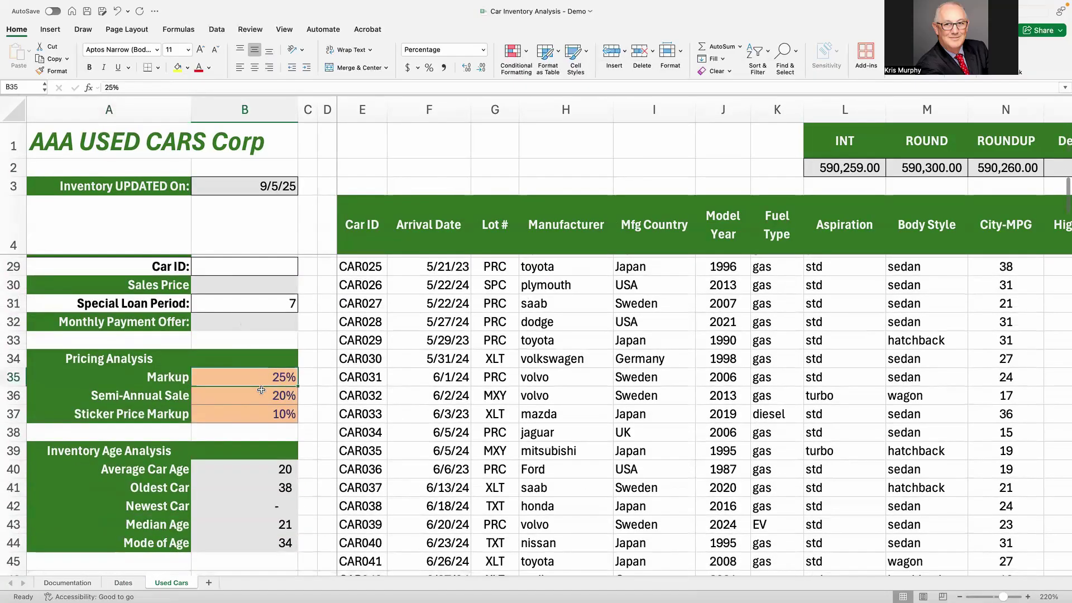
pyautogui.click(580, 55)
pyautogui.click(748, 114)
pyautogui.click(255, 399)
pyautogui.click(254, 416)
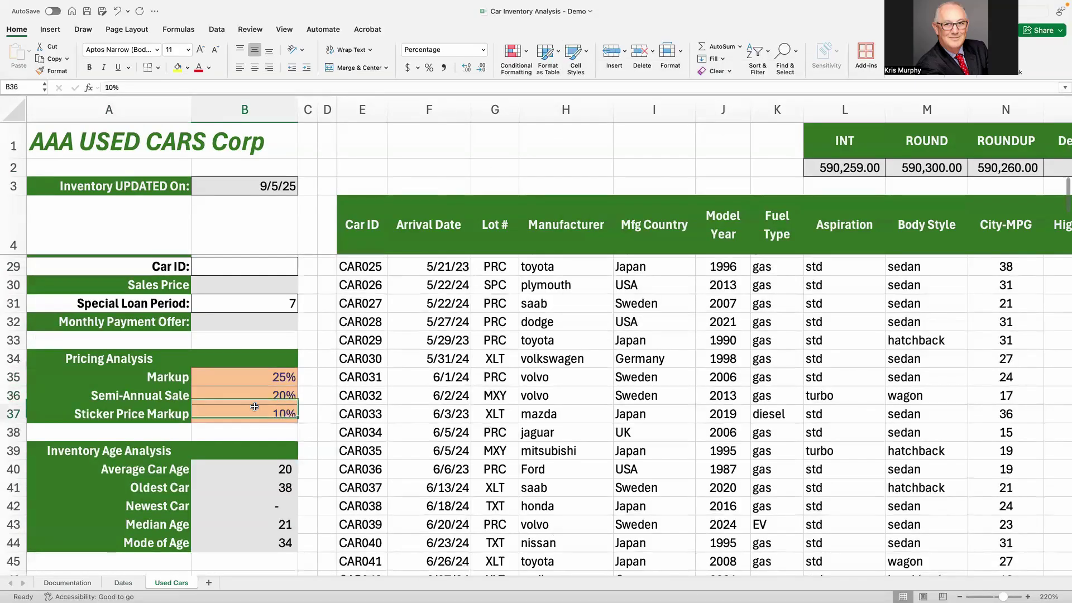
pyautogui.scroll(5, 255, 413)
pyautogui.scroll(3, 255, 406)
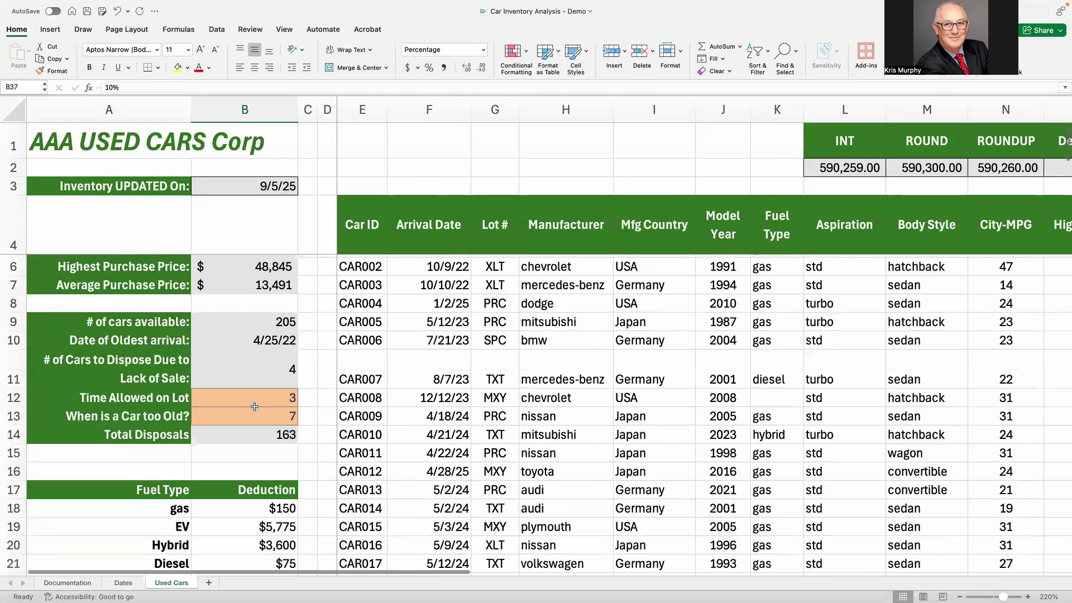
pyautogui.scroll(1, 326, 306)
pyautogui.click(358, 264)
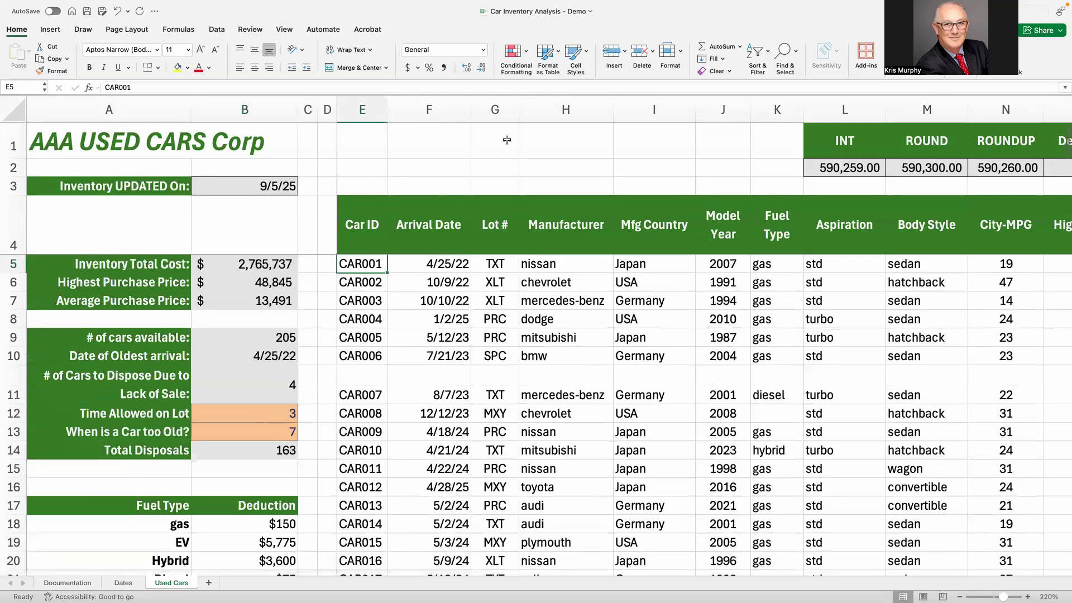
# Step: Freeze panes at E5 and test horizontal scrolling
pyautogui.click(284, 30)
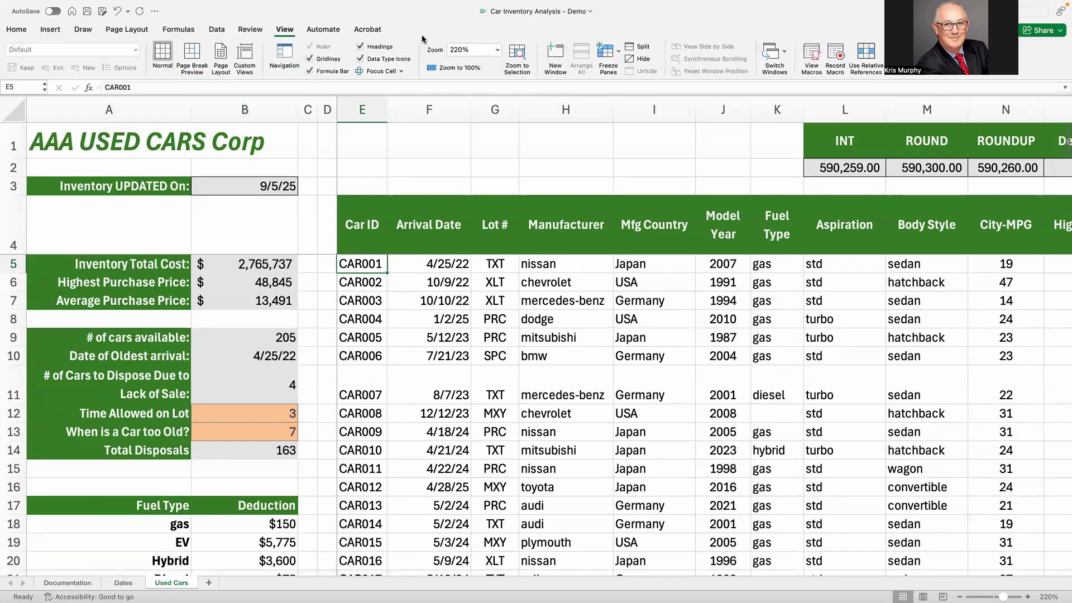
pyautogui.click(602, 58)
pyautogui.click(631, 69)
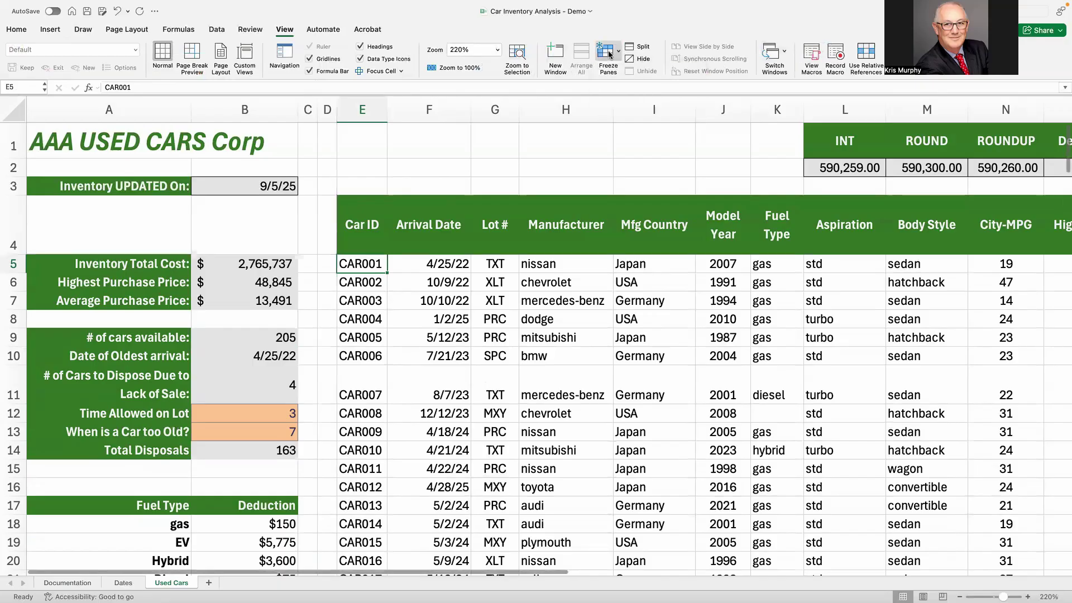
pyautogui.click(609, 54)
pyautogui.click(634, 67)
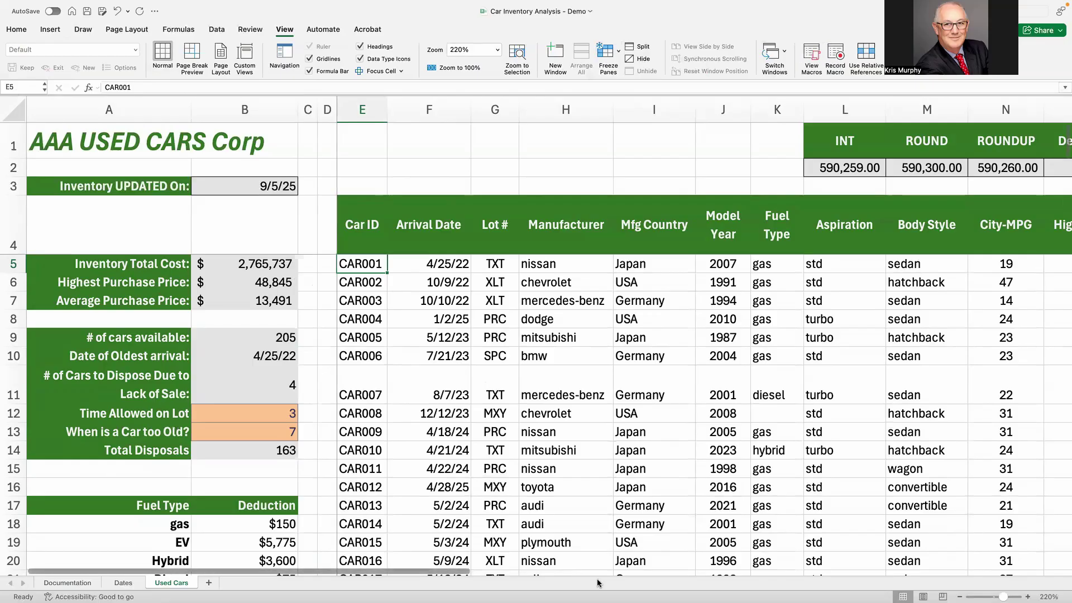
pyautogui.hscroll(2, 502, 575)
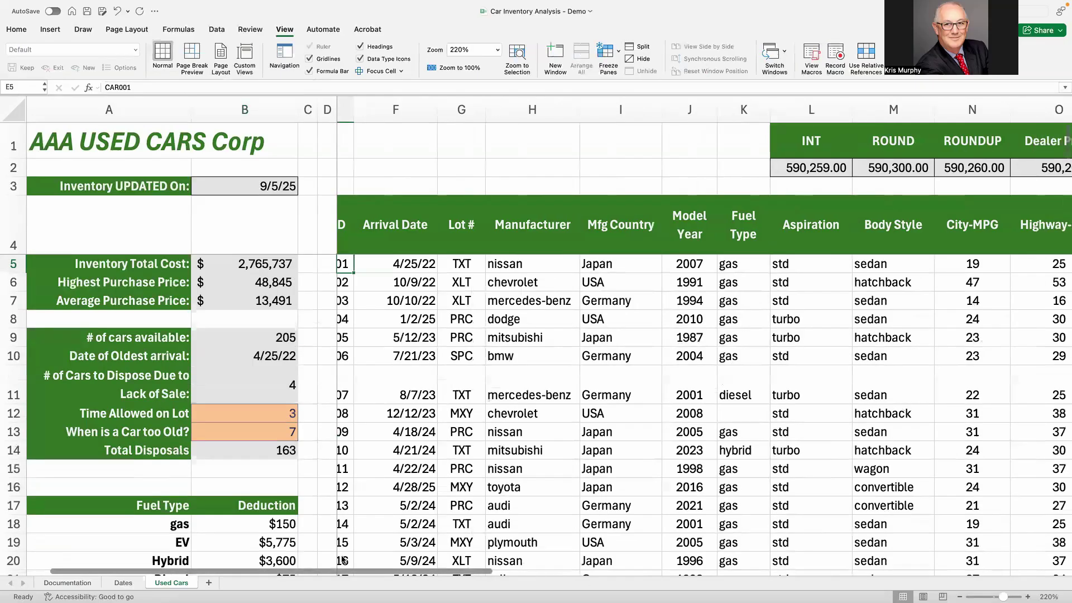
pyautogui.hscroll(-2, 343, 560)
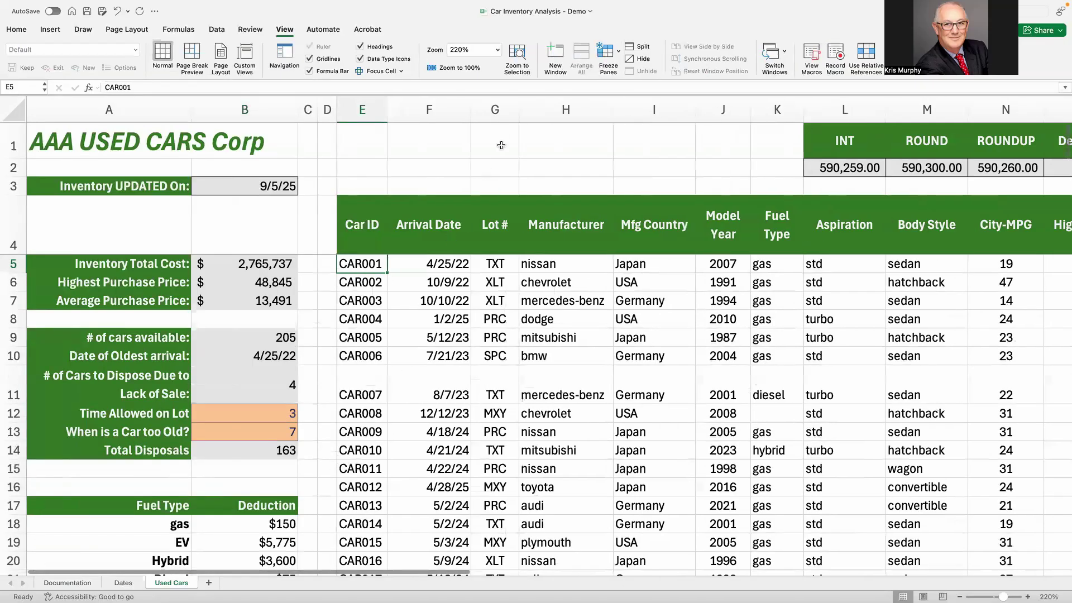
# Step: Unfreeze the panes and scroll right to the Dealer Profit price columns
pyautogui.click(609, 60)
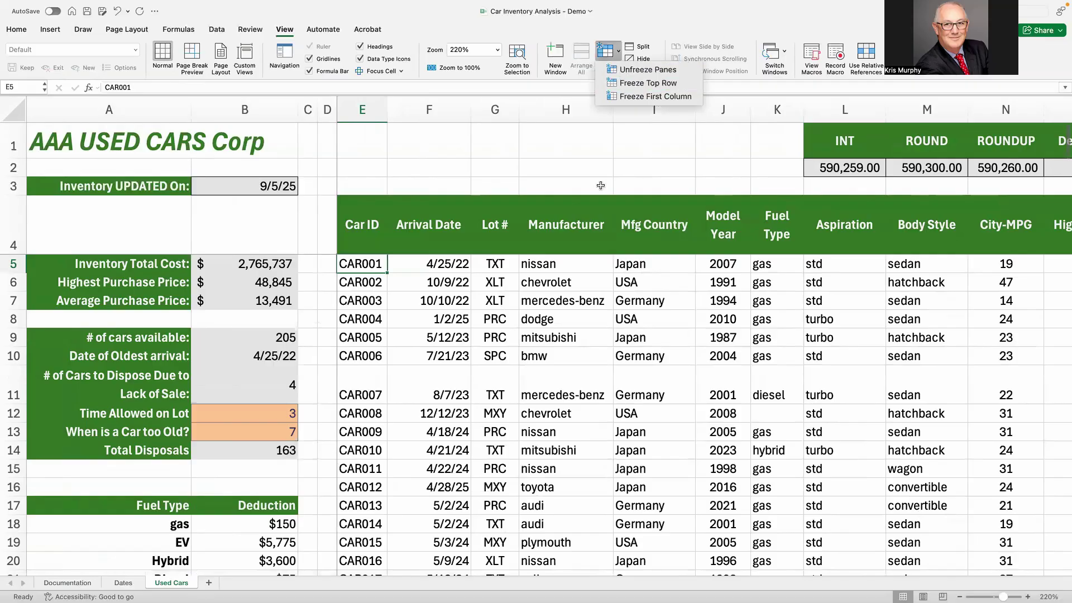
pyautogui.click(601, 185)
pyautogui.moveTo(485, 570); pyautogui.dragTo(637, 584)
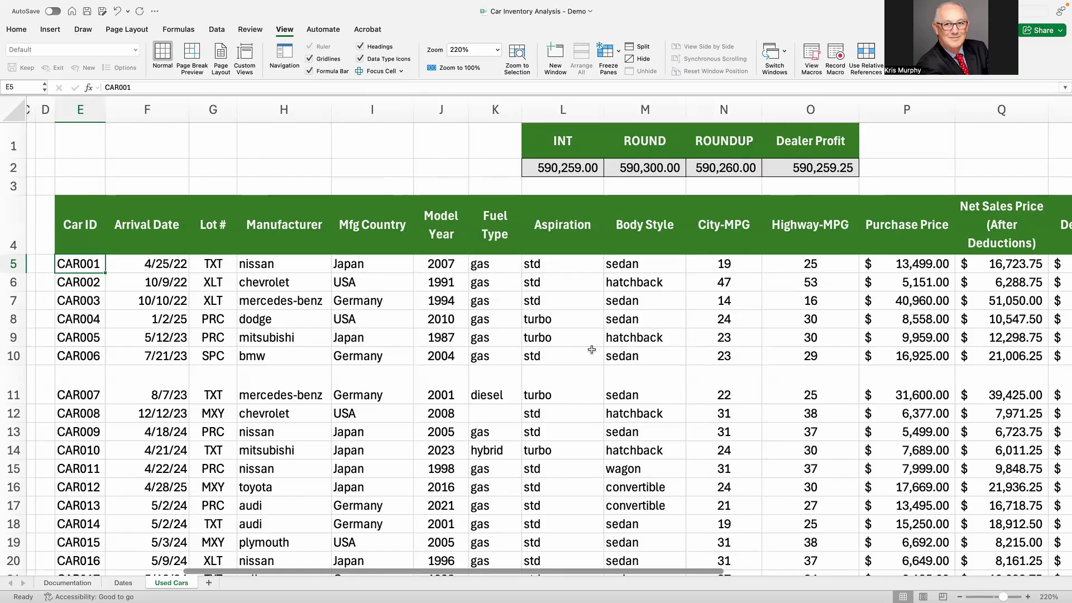
pyautogui.moveTo(507, 568); pyautogui.dragTo(846, 573)
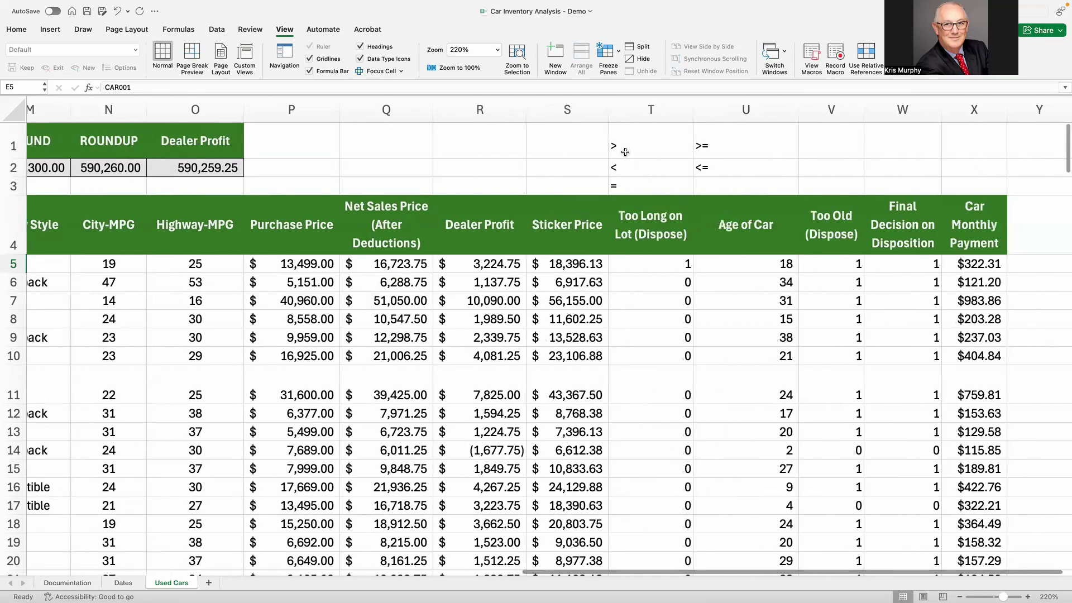
pyautogui.click(660, 104)
pyautogui.rightClick(660, 104)
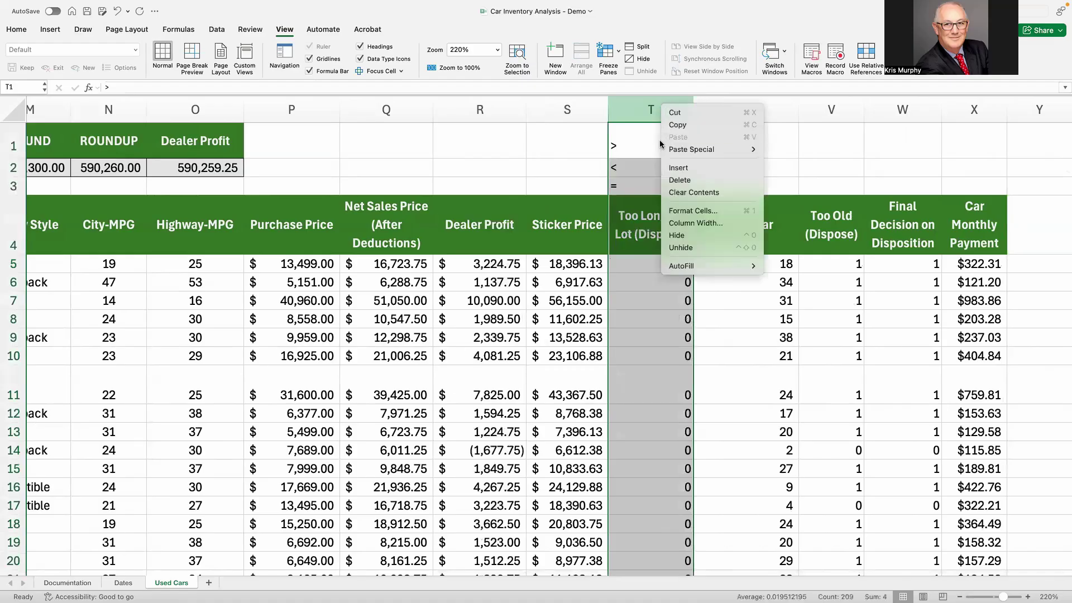
pyautogui.click(682, 167)
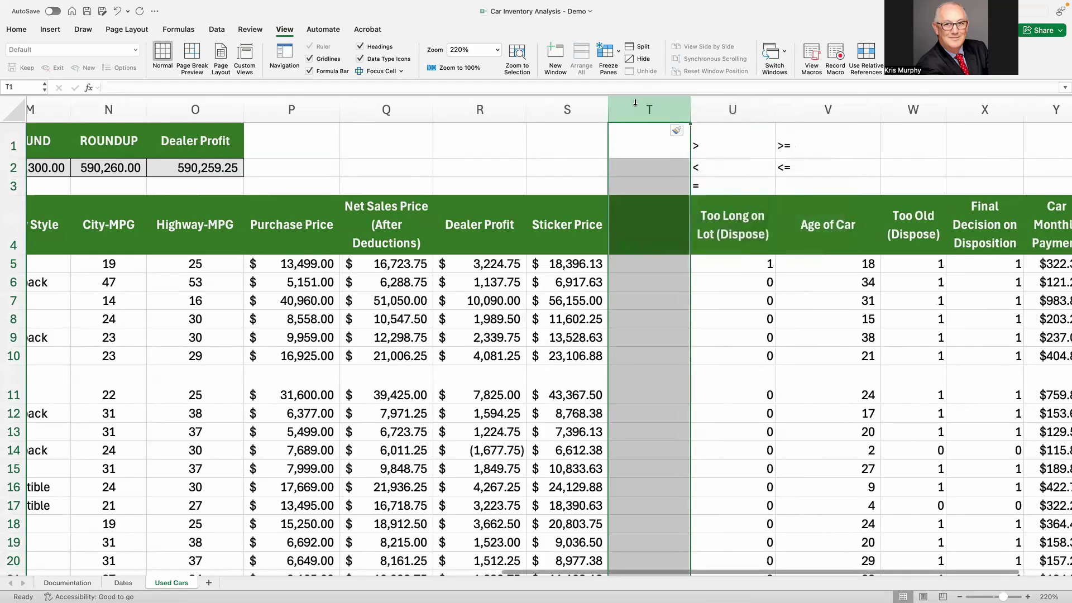
pyautogui.rightClick(635, 103)
pyautogui.click(649, 181)
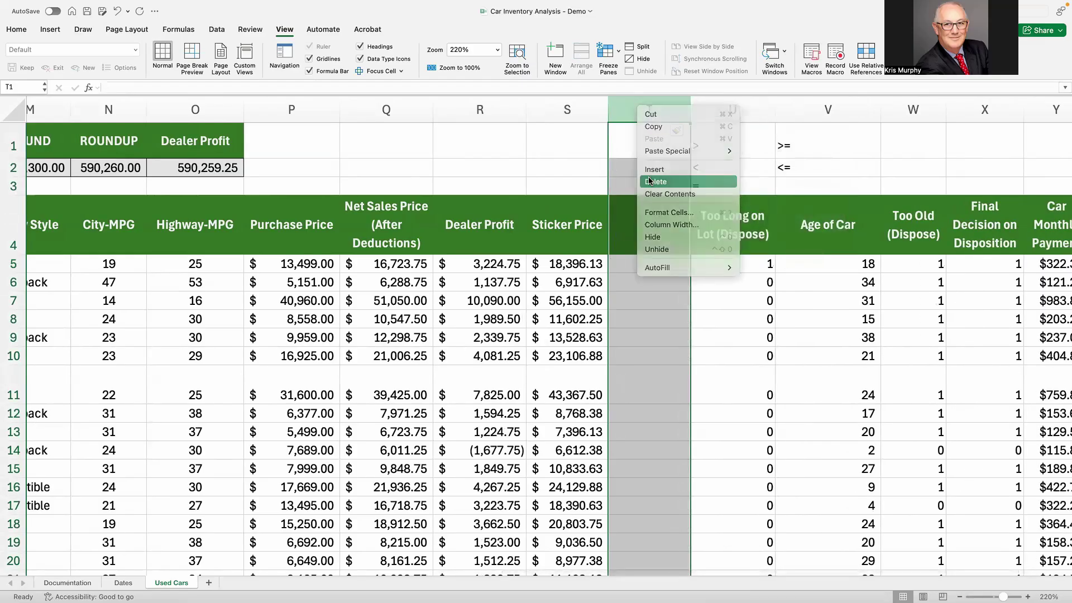
pyautogui.click(389, 231)
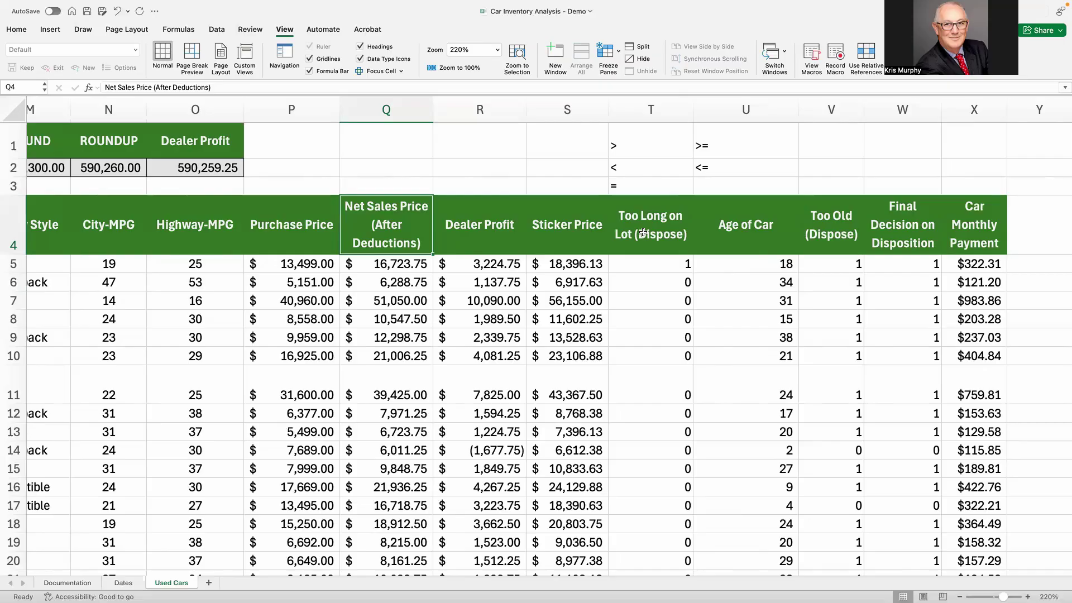
pyautogui.click(747, 229)
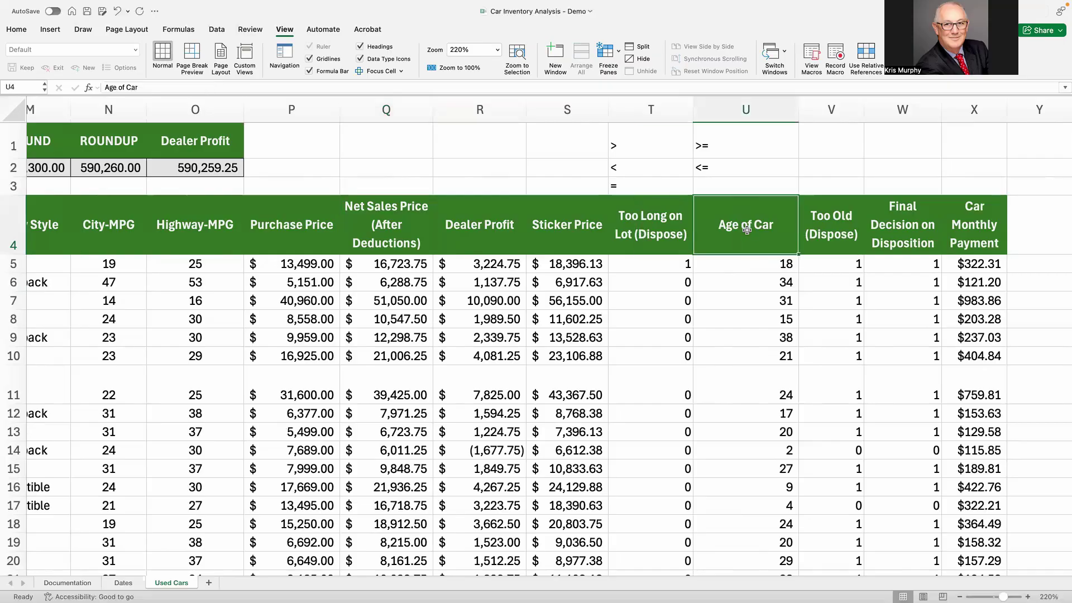
pyautogui.click(833, 230)
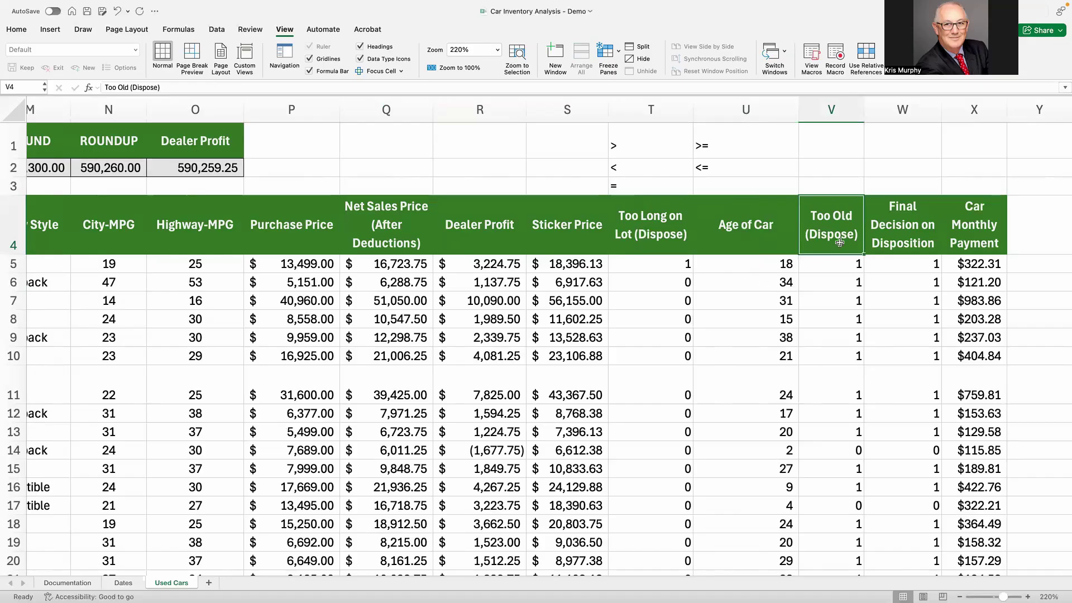
pyautogui.click(915, 234)
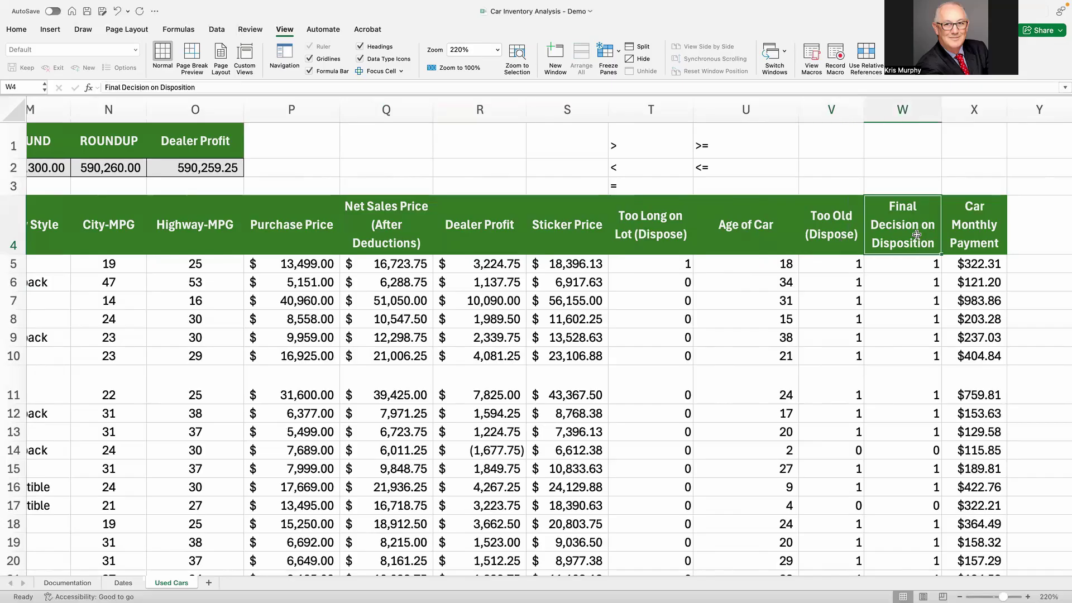
pyautogui.click(973, 226)
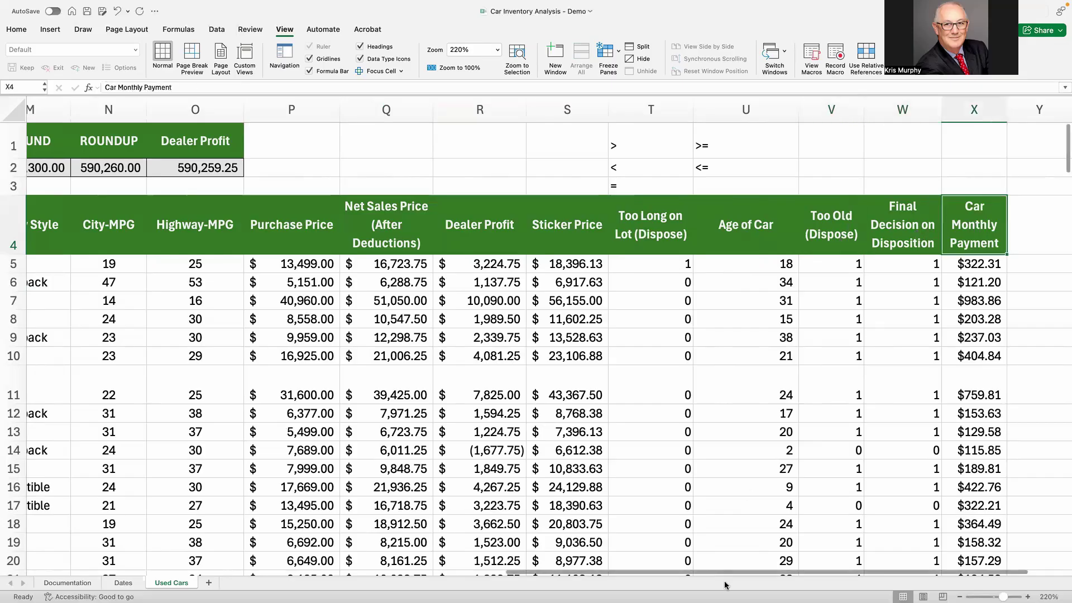
pyautogui.moveTo(739, 570); pyautogui.dragTo(404, 558)
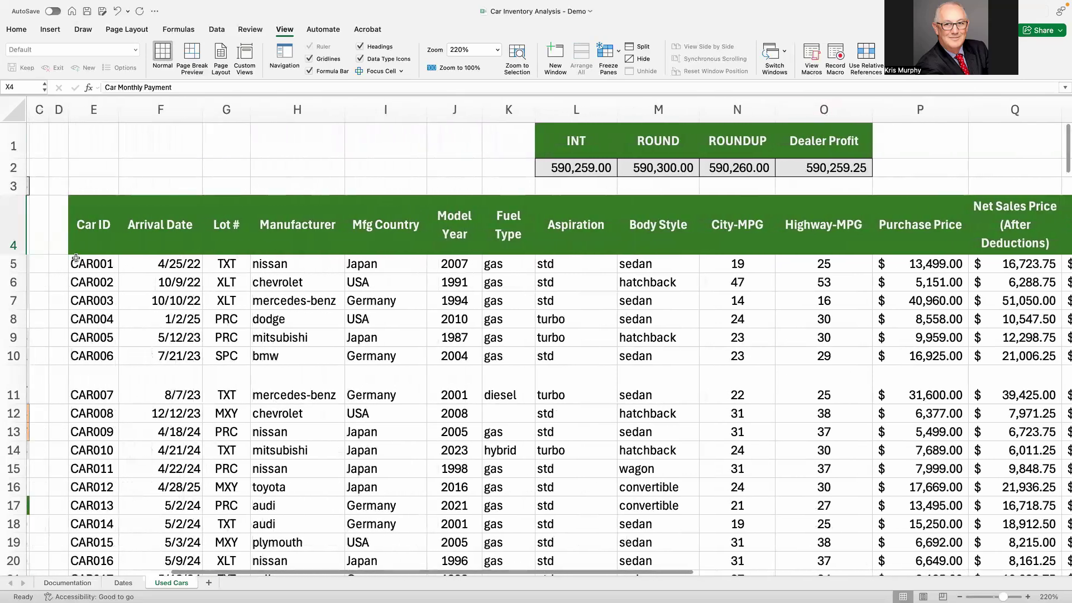
# Step: Enter Car001 in E5 and Flash Fill column E so the IDs read Car002, Car003, and onward
pyautogui.click(78, 261)
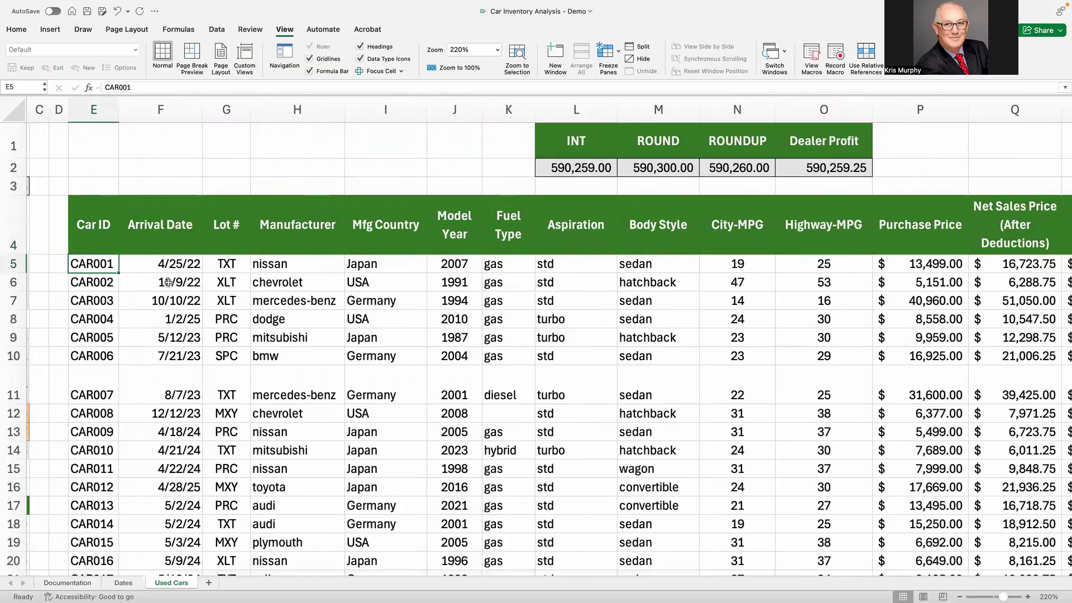
pyautogui.write('Car')
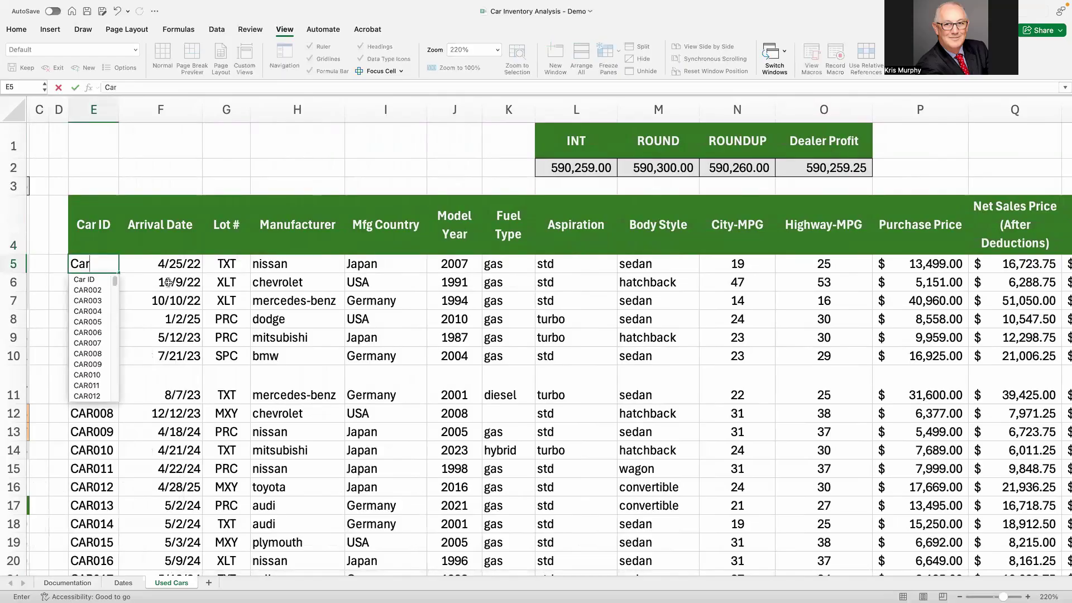
pyautogui.write('001')
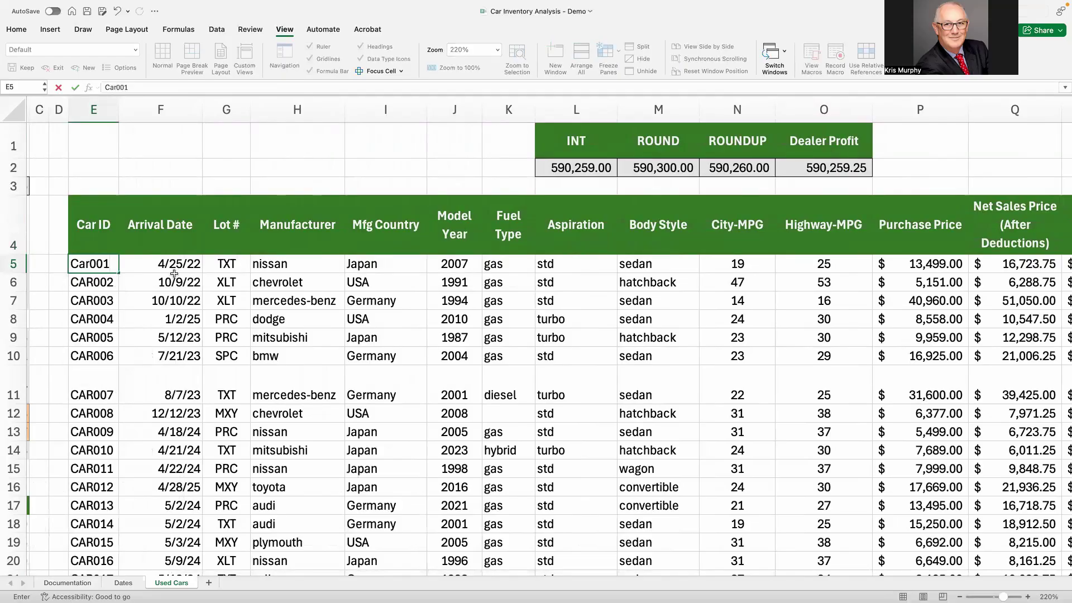
pyautogui.click(75, 87)
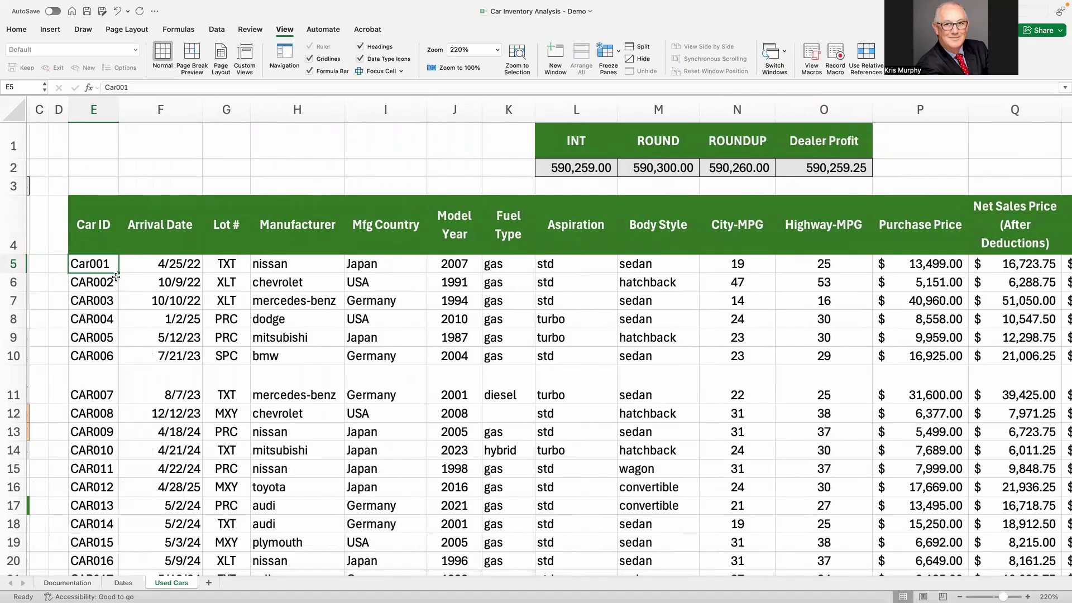
pyautogui.hotkey('ctrl', 'e')
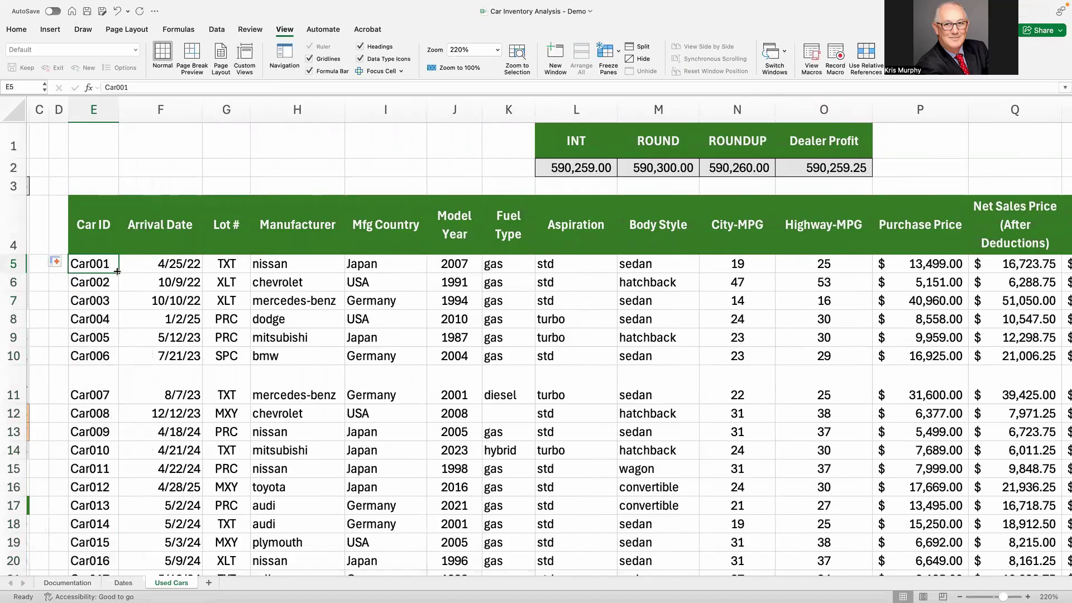
pyautogui.click(64, 263)
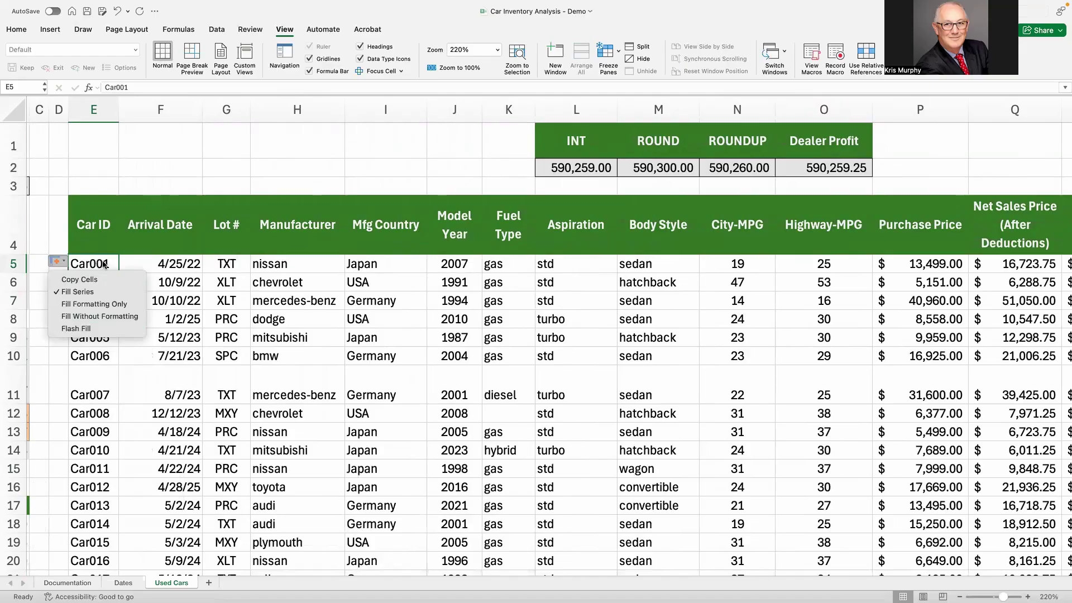
pyautogui.click(77, 331)
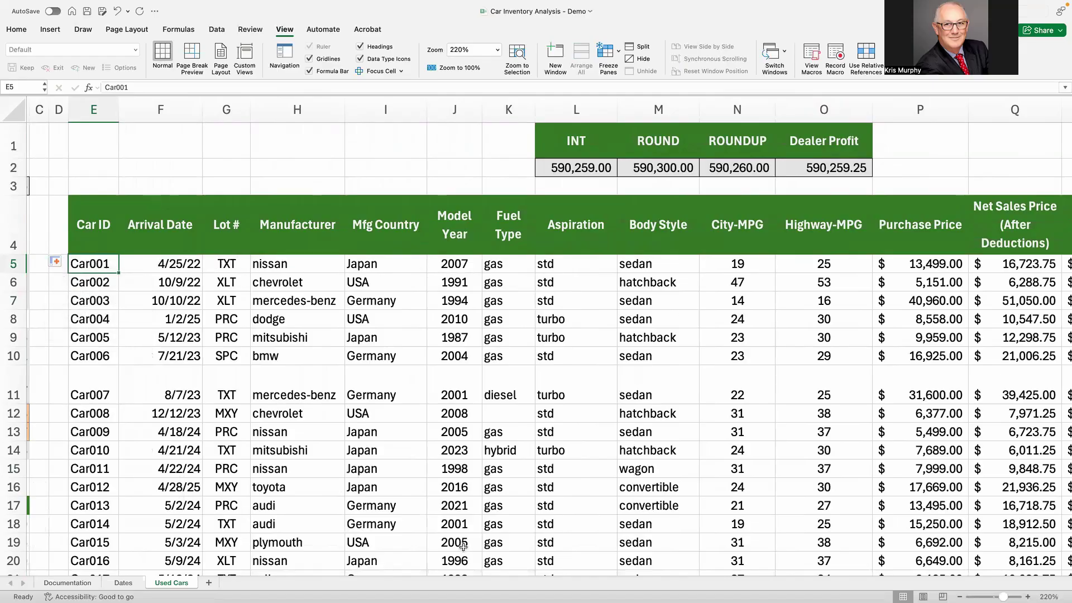
pyautogui.moveTo(451, 574); pyautogui.dragTo(769, 574)
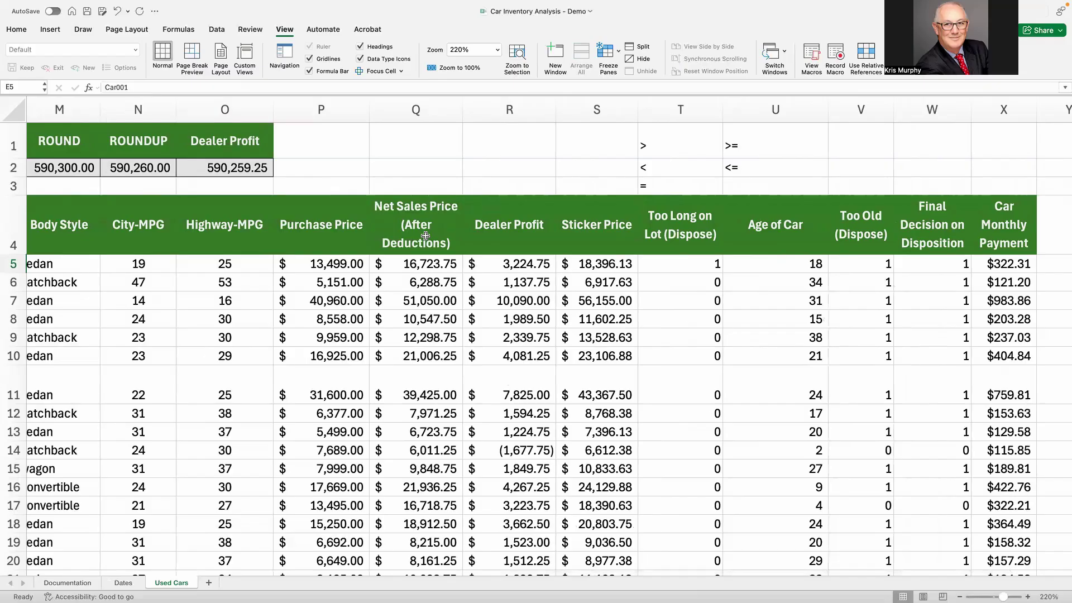
# Step: Replace Q5's formula with =P5*(1+B35), marking the purchase price up by the 25% rate
pyautogui.click(427, 268)
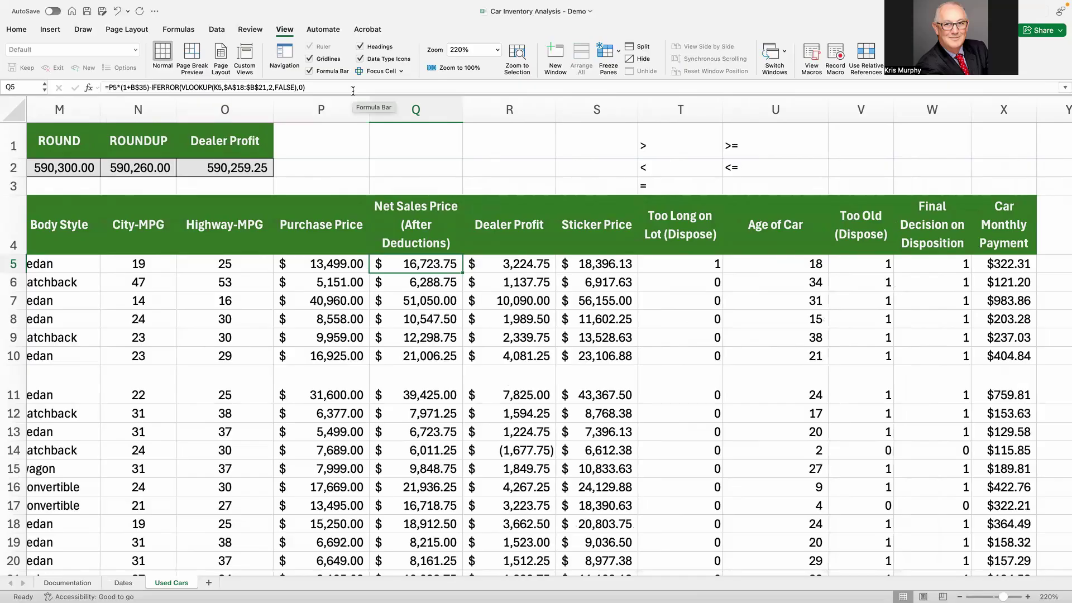
pyautogui.press('Delete')
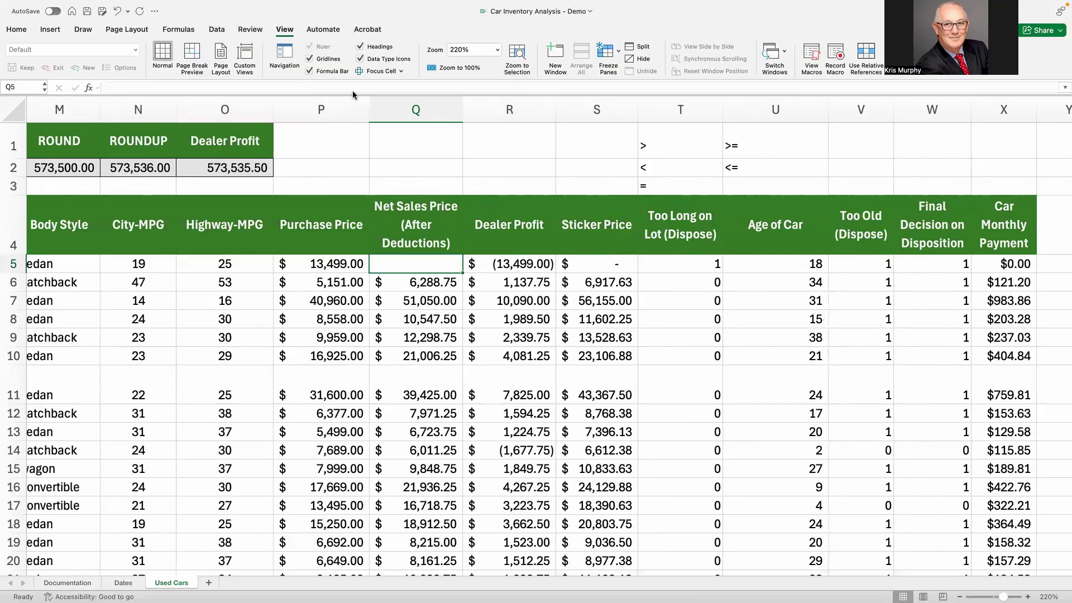
pyautogui.write('=')
pyautogui.press('Left')
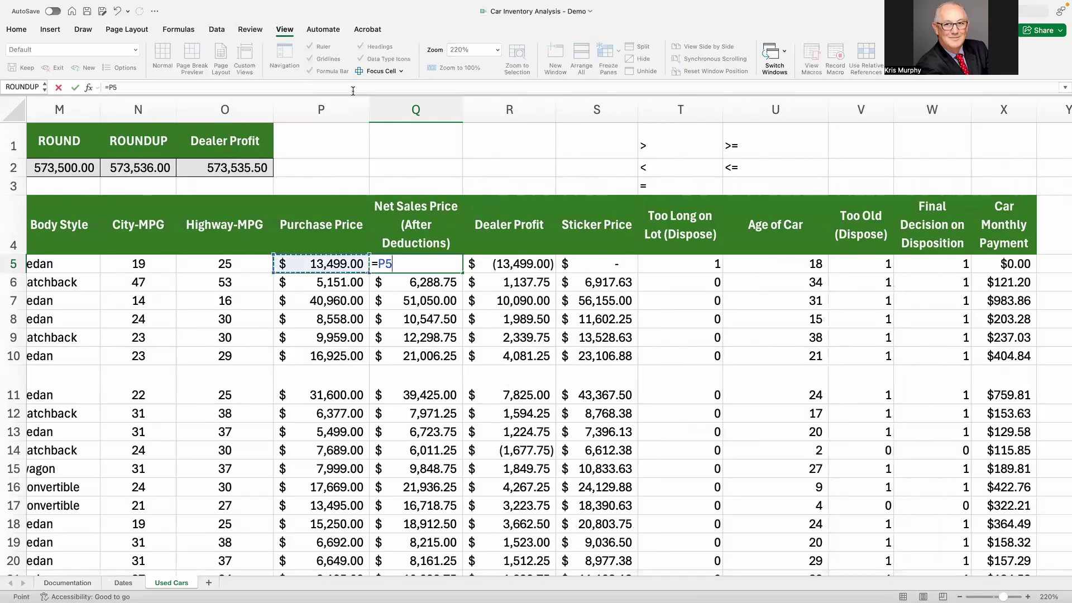
pyautogui.write('*(1+')
pyautogui.press('Left')
pyautogui.press('Left')
pyautogui.press('Left')
pyautogui.press('Left')
pyautogui.press('Left')
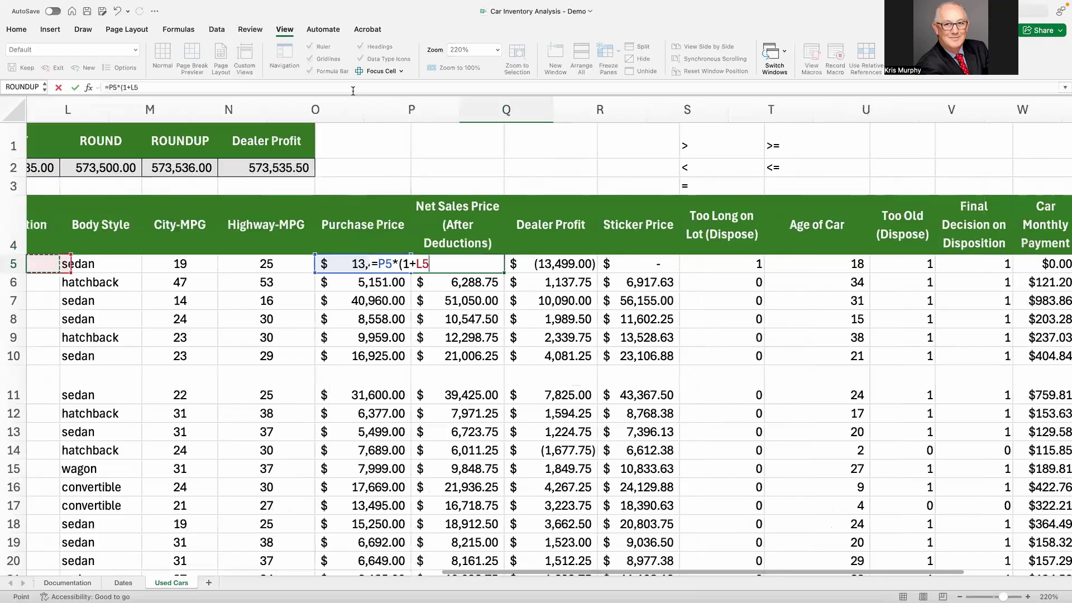
pyautogui.press('Home')
pyautogui.press('Down')
pyautogui.press('Down')
pyautogui.press('Down')
pyautogui.press('Down')
pyautogui.press('Down')
pyautogui.press('Down')
pyautogui.press('Down')
pyautogui.press('Down')
pyautogui.press('Down')
pyautogui.press('Down')
pyautogui.press('Down')
pyautogui.press('Down')
pyautogui.press('Down')
pyautogui.press('Down')
pyautogui.press('Down')
pyautogui.press('Down')
pyautogui.press('Down')
pyautogui.press('Down')
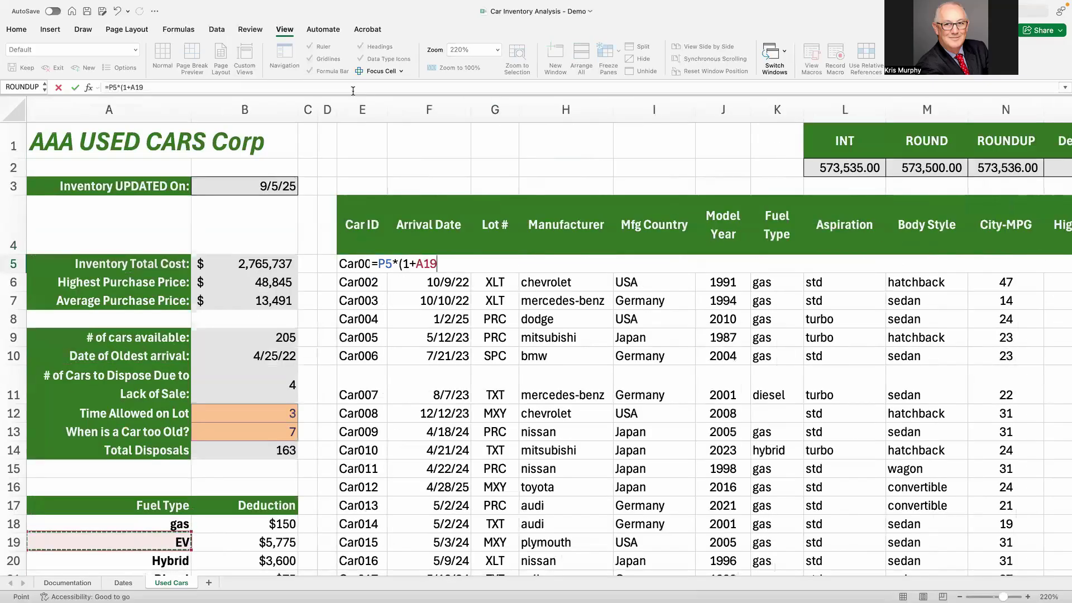
pyautogui.press('Down')
pyautogui.press('Down')
pyautogui.press('Down')
pyautogui.press('Down')
pyautogui.press('Down')
pyautogui.press('Down')
pyautogui.press('Down')
pyautogui.press('Down')
pyautogui.press('Down')
pyautogui.press('Down')
pyautogui.press('Down')
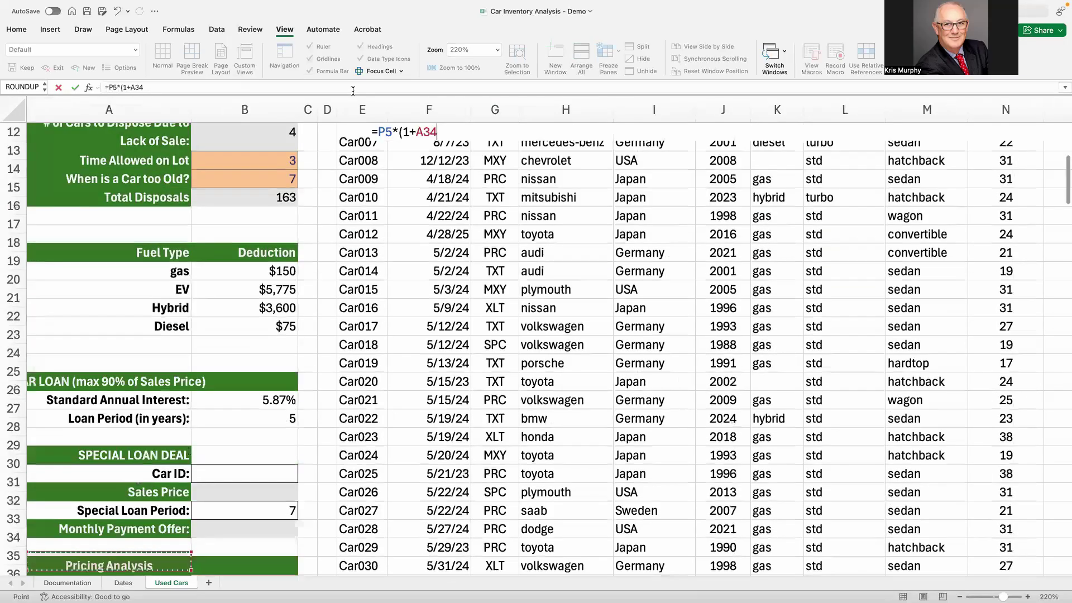
pyautogui.press('Down')
pyautogui.press('Down')
pyautogui.press('Down')
pyautogui.press('Up')
pyautogui.press('Up')
pyautogui.press('Up')
pyautogui.press('Right')
pyautogui.press('Down')
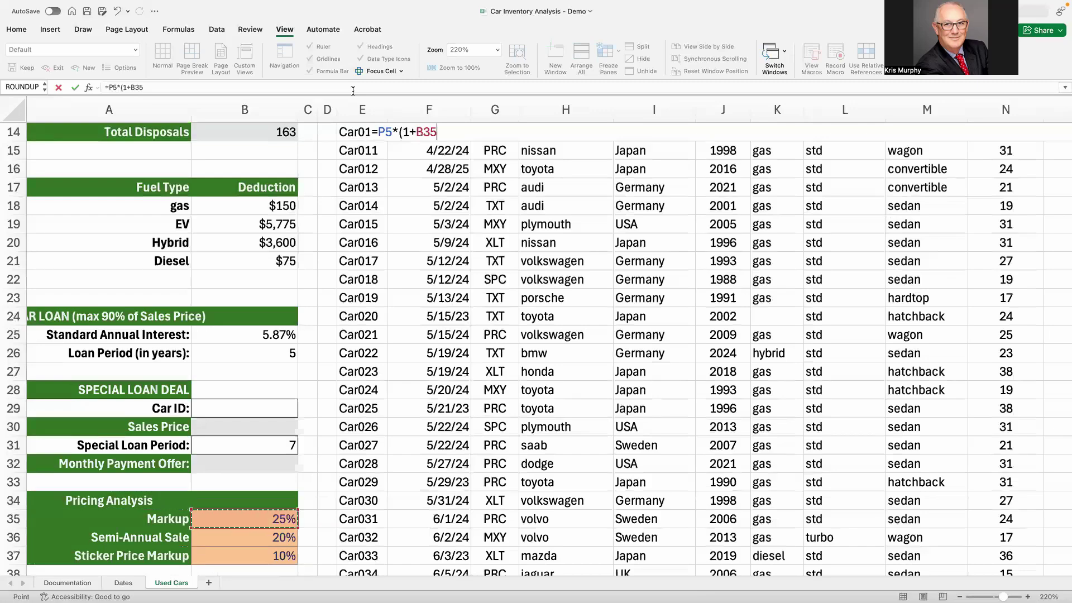
pyautogui.write(')')
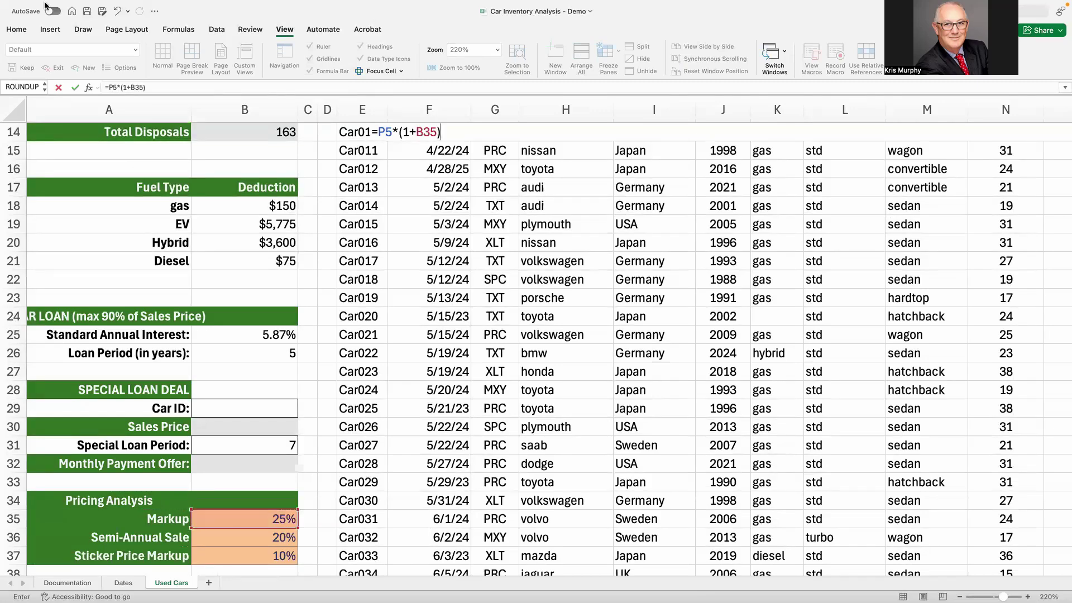
pyautogui.click(73, 87)
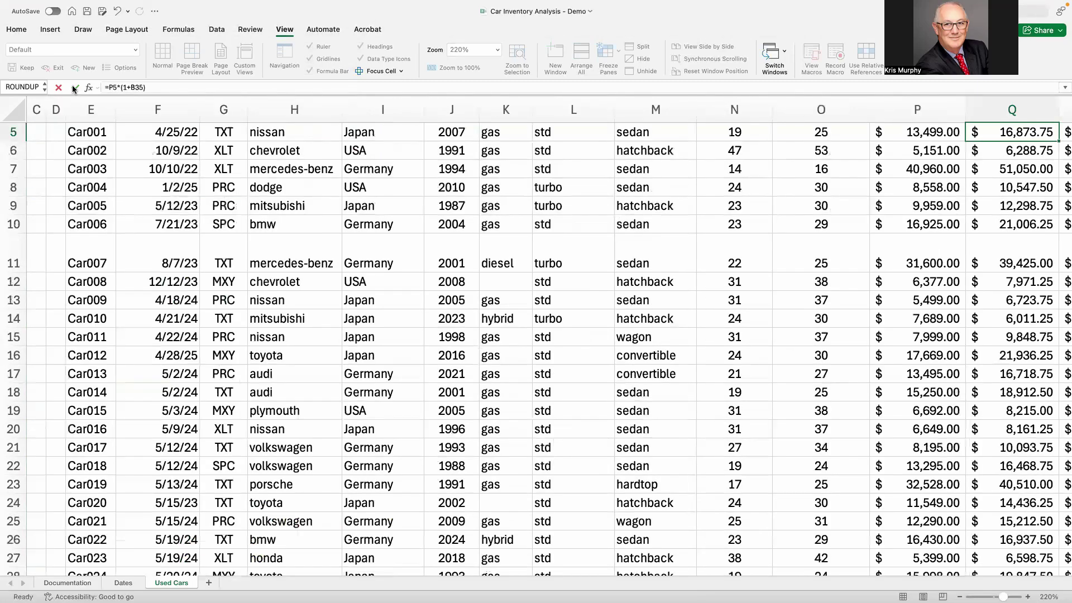
# Step: Anchor the markup reference as B$35 in Q5's formula and review it
pyautogui.click(136, 87)
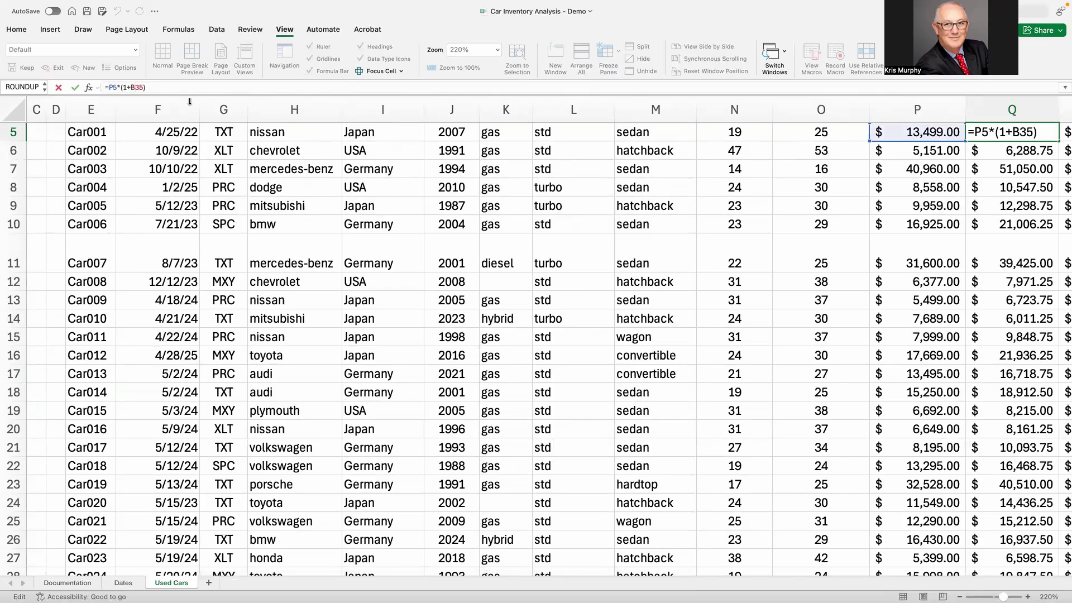
pyautogui.write('$')
pyautogui.click(75, 87)
pyautogui.scroll(1, 872, 203)
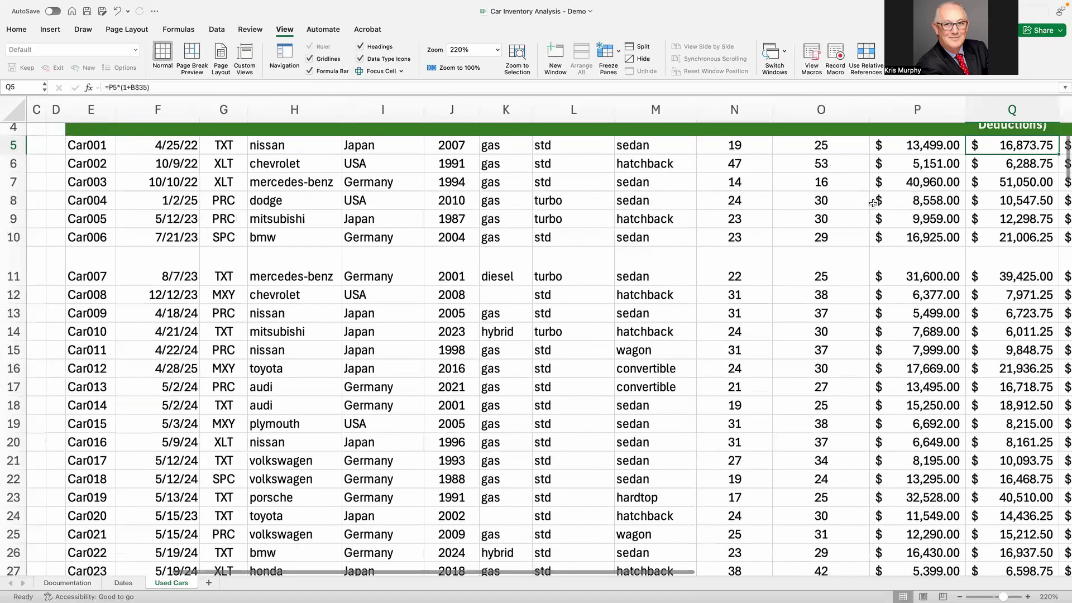
pyautogui.scroll(2, 872, 203)
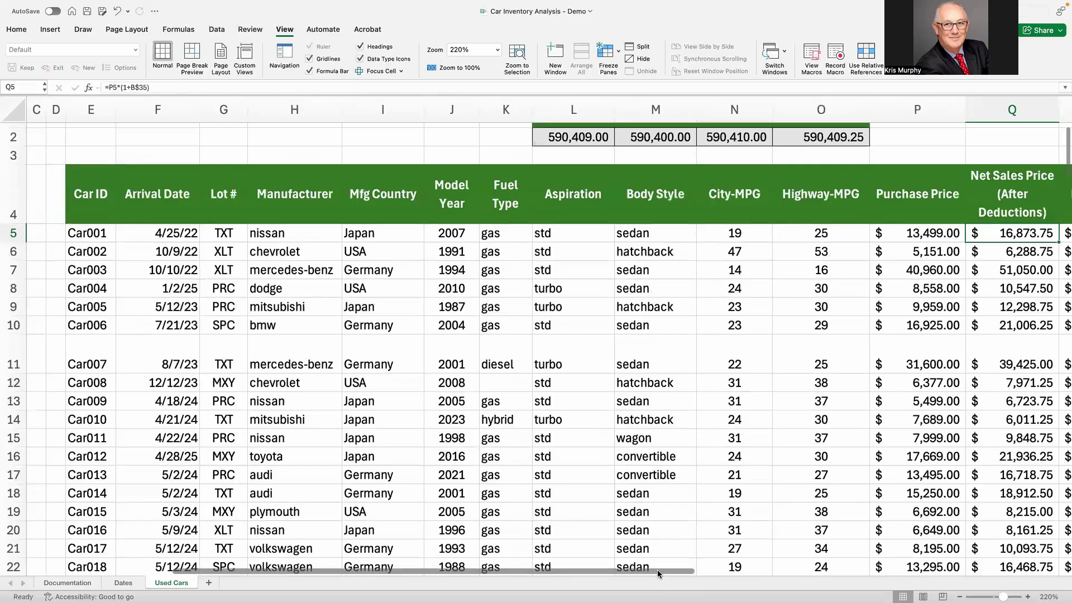
pyautogui.hscroll(10, 658, 573)
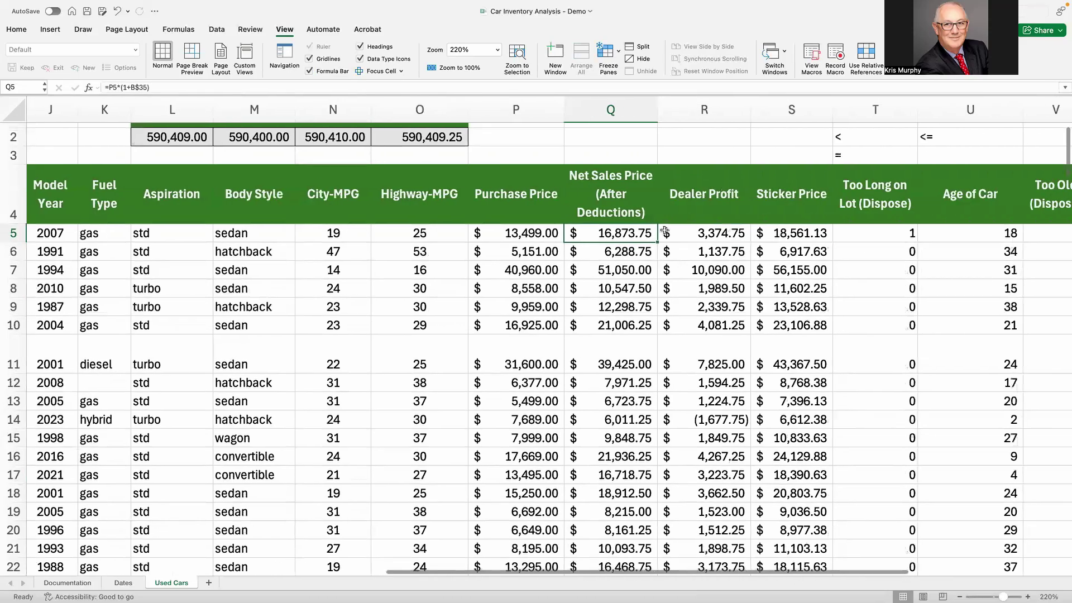
pyautogui.click(169, 87)
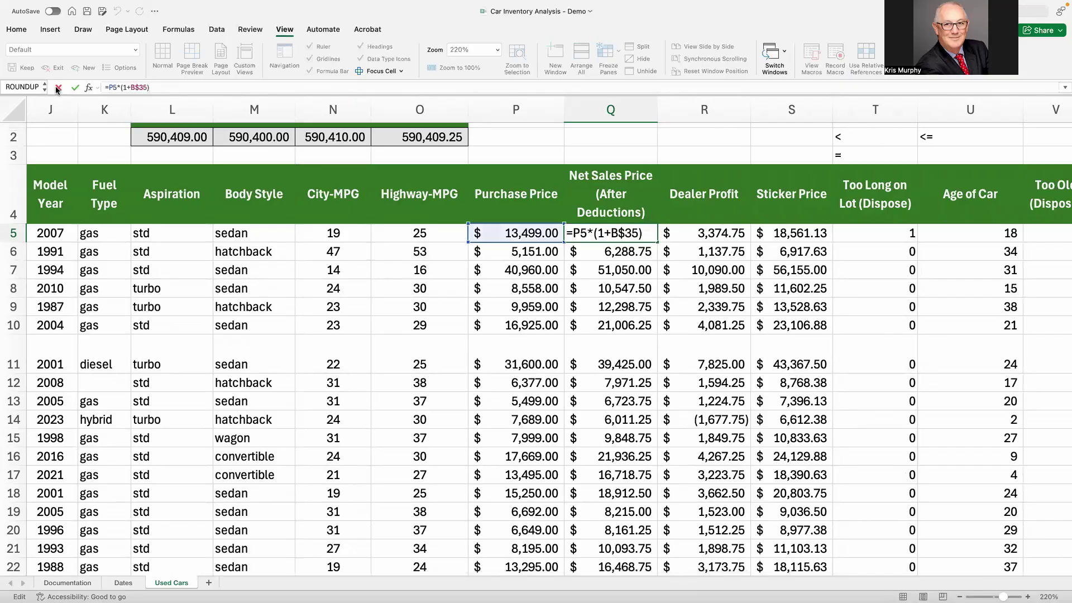
pyautogui.click(58, 88)
pyautogui.click(698, 235)
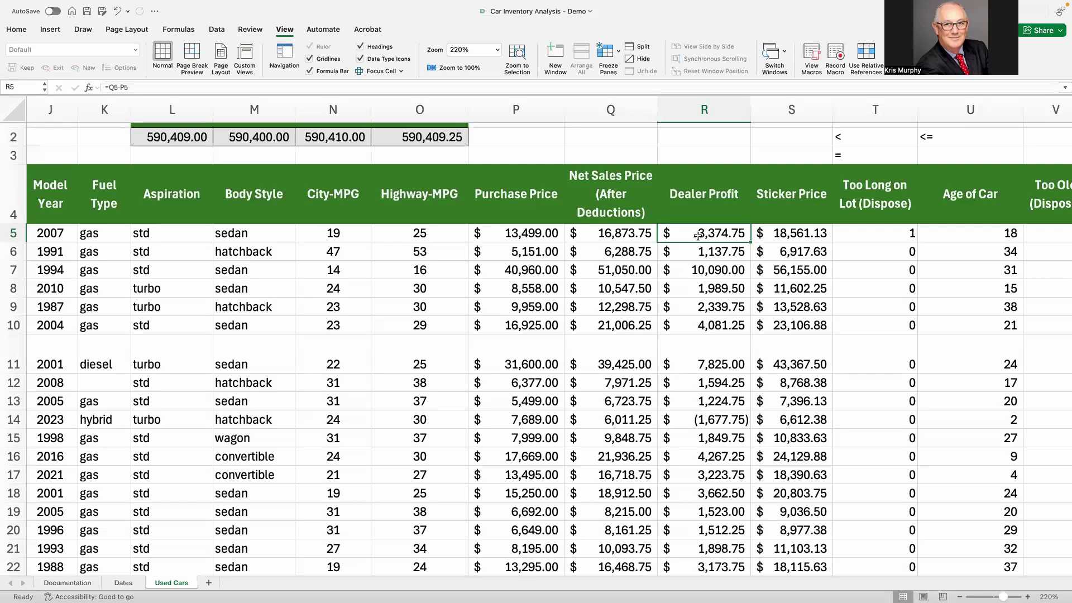
# Step: Clear R5's Dealer Profit formula and check the EV and gas amounts in the fuel type deduction list
pyautogui.press('Delete')
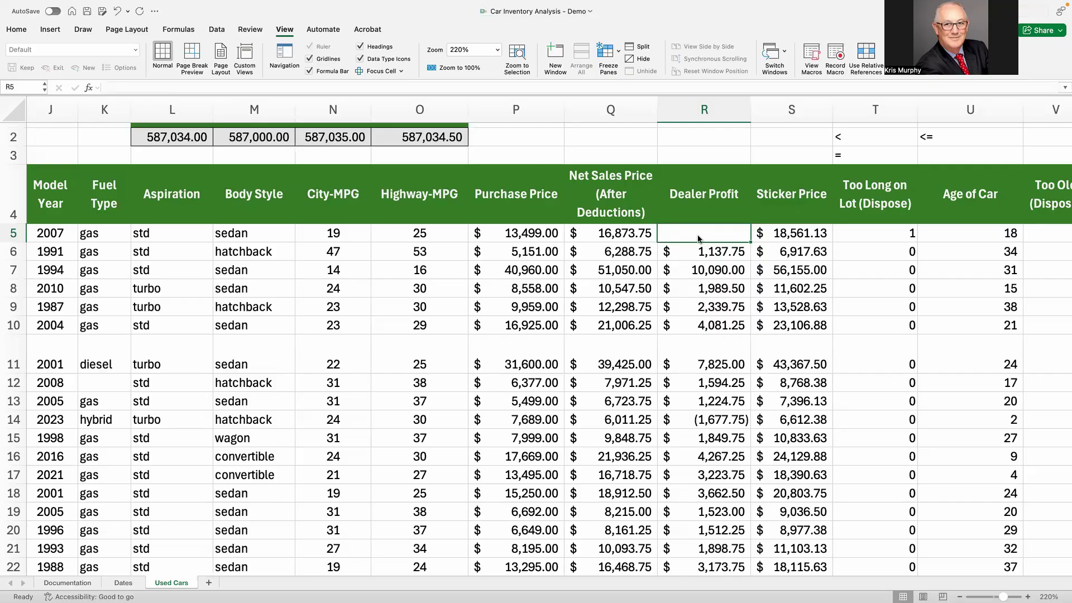
pyautogui.press('Left')
pyautogui.press('Left')
pyautogui.press('Left')
pyautogui.press('Left')
pyautogui.press('Left')
pyautogui.press('Left')
pyautogui.press('Left')
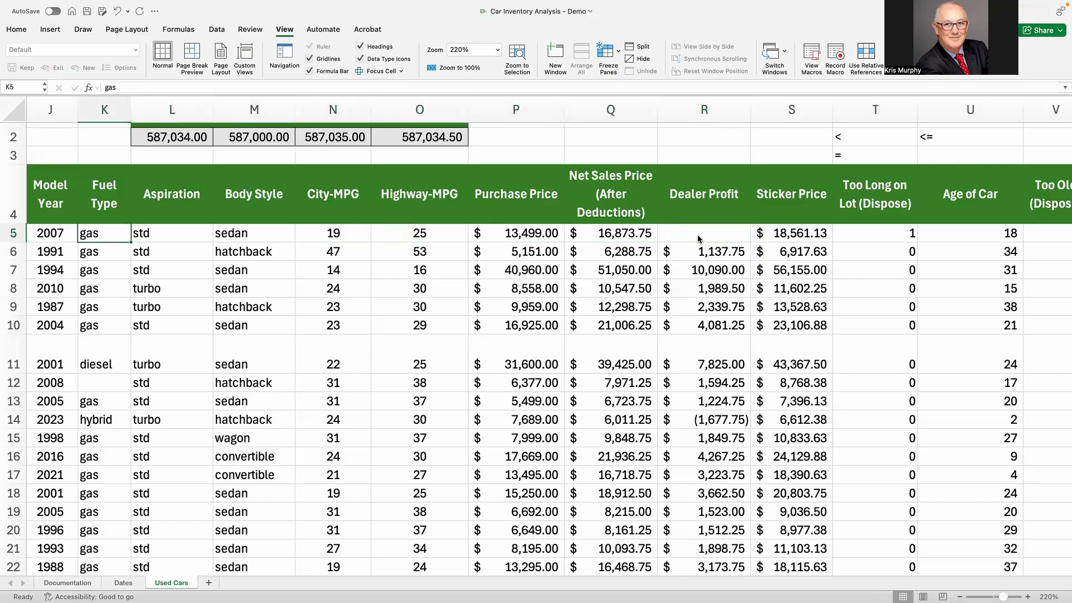
pyautogui.press('Left')
pyautogui.press('Left')
pyautogui.press('Left')
pyautogui.press('Left')
pyautogui.press('Left')
pyautogui.press('Left')
pyautogui.press('Left')
pyautogui.press('Left')
pyautogui.press('Left')
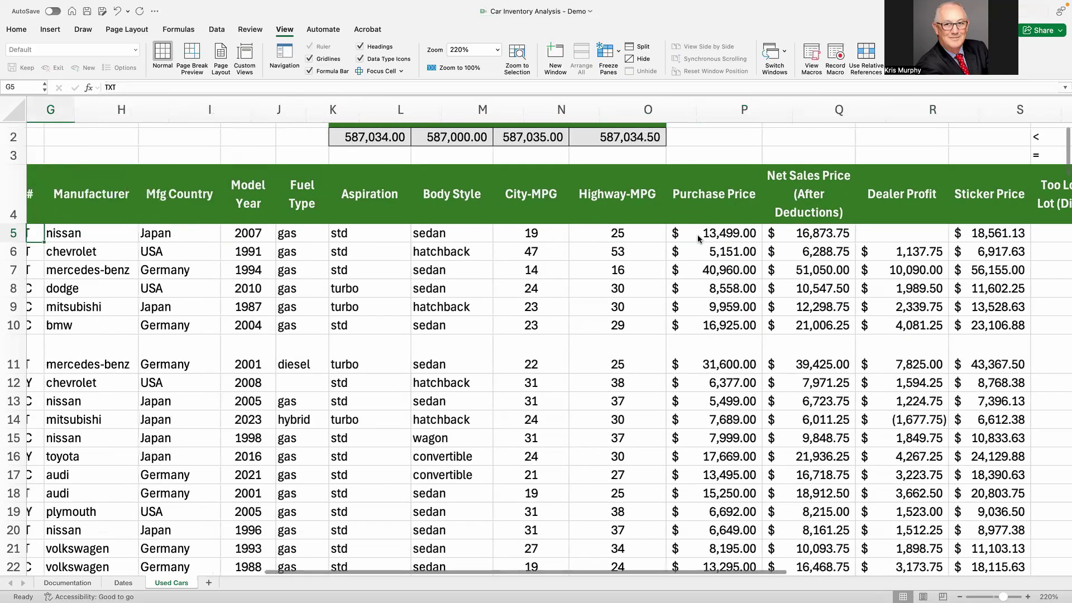
pyautogui.press('Left')
pyautogui.press('Down')
pyautogui.press('Down')
pyautogui.press('Down')
pyautogui.press('Down')
pyautogui.press('Down')
pyautogui.press('Down')
pyautogui.press('Down')
pyautogui.press('Down')
pyautogui.press('Down')
pyautogui.press('Down')
pyautogui.press('Down')
pyautogui.press('Down')
pyautogui.press('Down')
pyautogui.press('Down')
pyautogui.press('Down')
pyautogui.press('Down')
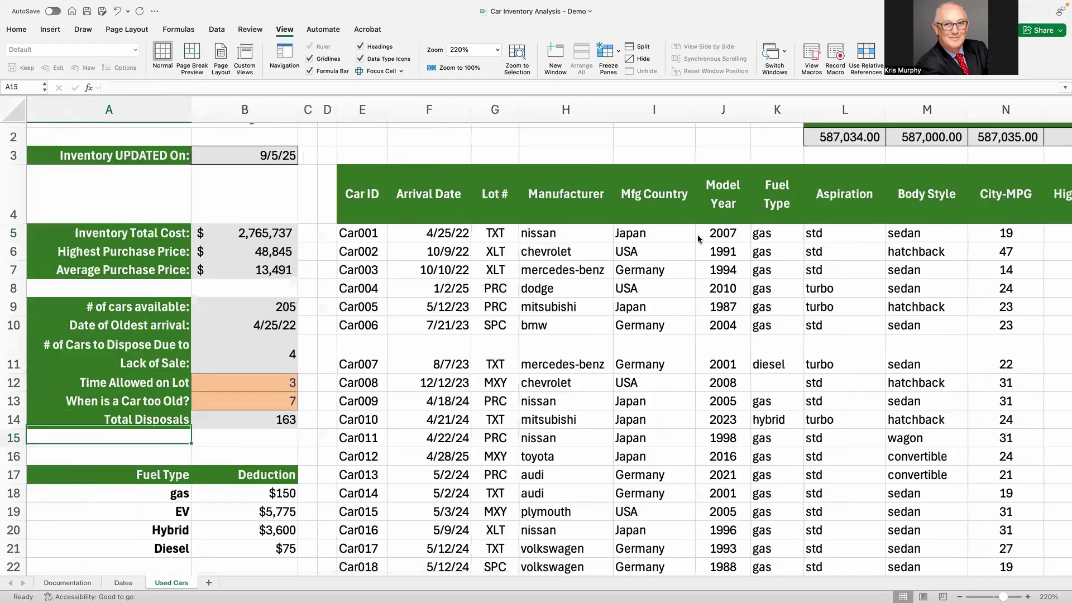
pyautogui.press('Up')
pyautogui.press('Up')
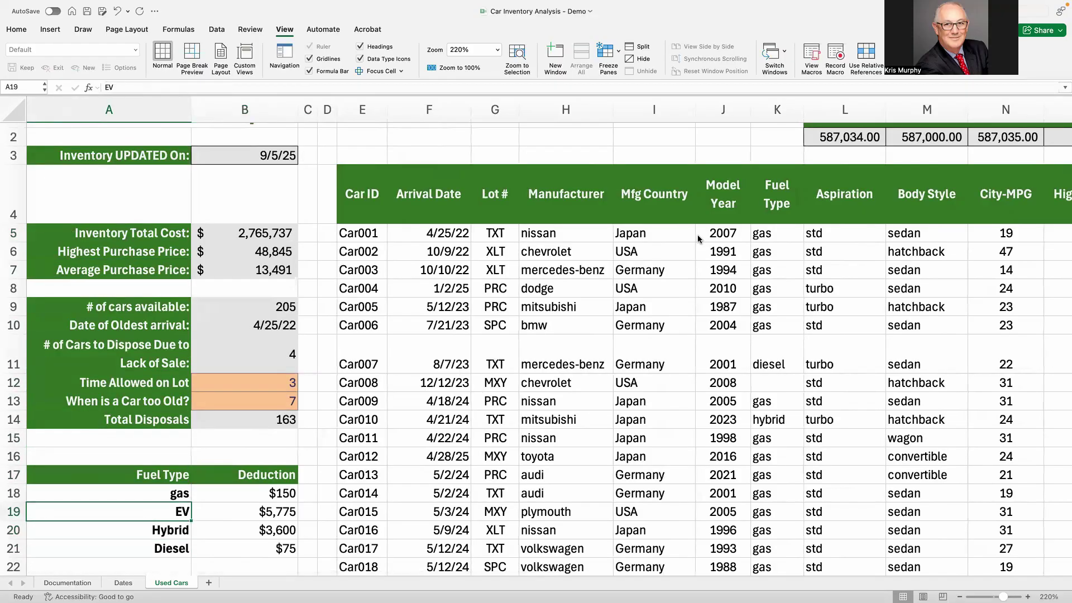
pyautogui.press('Right')
pyautogui.press('Down')
pyautogui.press('Down')
pyautogui.press('Up')
pyautogui.press('Up')
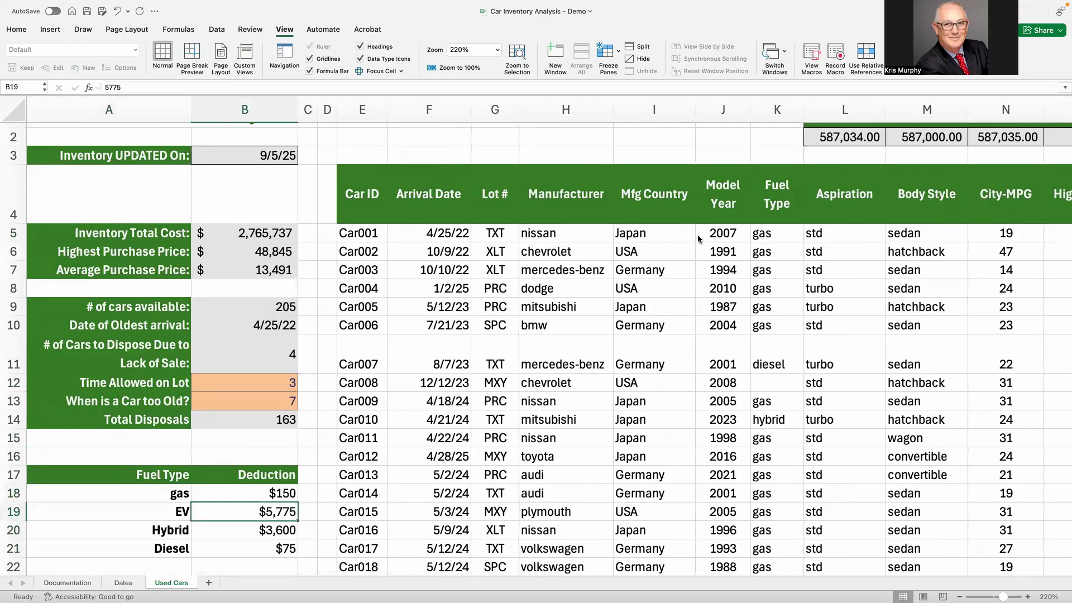
pyautogui.press('Up')
pyautogui.press('Up')
pyautogui.press('Down')
# Step: Move back along row 5 to the empty Dealer Profit cell R5
pyautogui.press('Left')
pyautogui.press('Right')
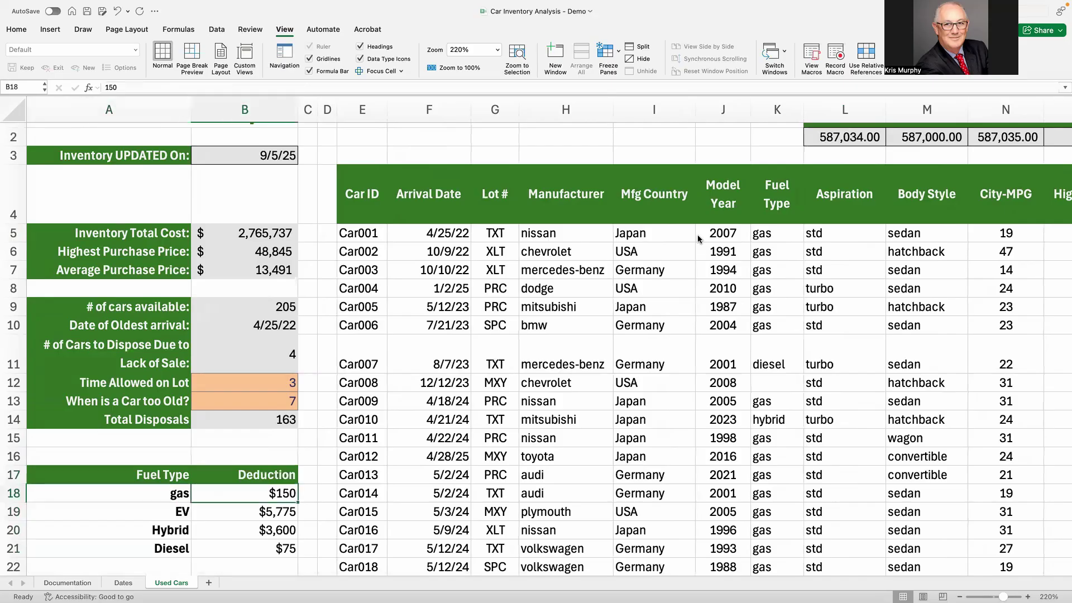
pyautogui.press('Right')
pyautogui.press('Left')
pyautogui.press('Left')
pyautogui.press('Down')
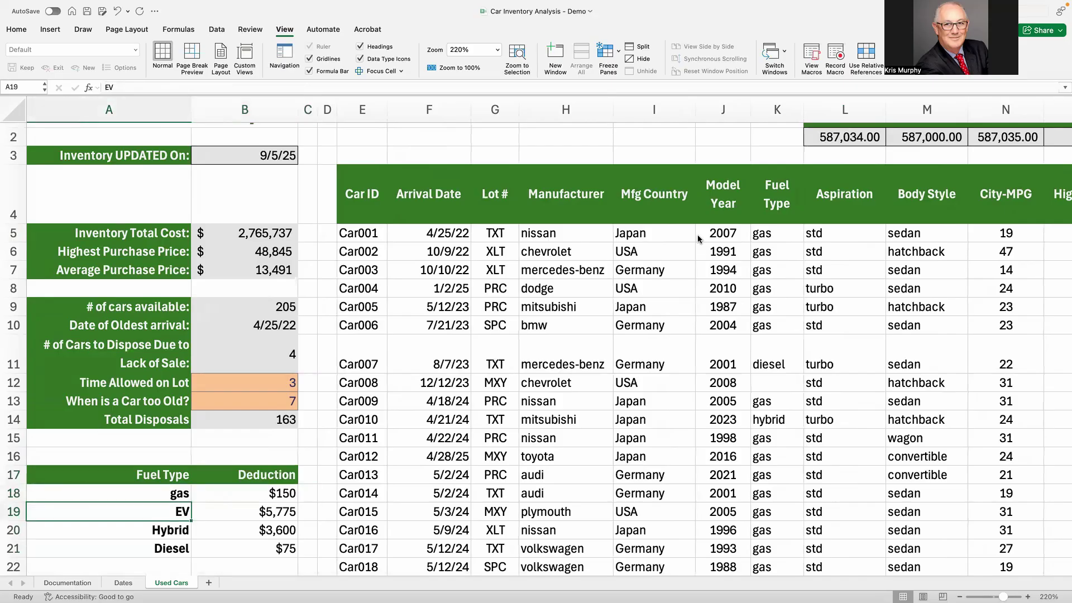
pyautogui.press('Down')
pyautogui.press('Up')
pyautogui.press('Up')
pyautogui.press('Up')
pyautogui.press('Up')
pyautogui.press('Up')
pyautogui.press('Up')
pyautogui.press('Up')
pyautogui.press('Up')
pyautogui.press('Up')
pyautogui.press('Up')
pyautogui.press('Up')
pyautogui.press('Up')
pyautogui.press('Up')
pyautogui.press('Up')
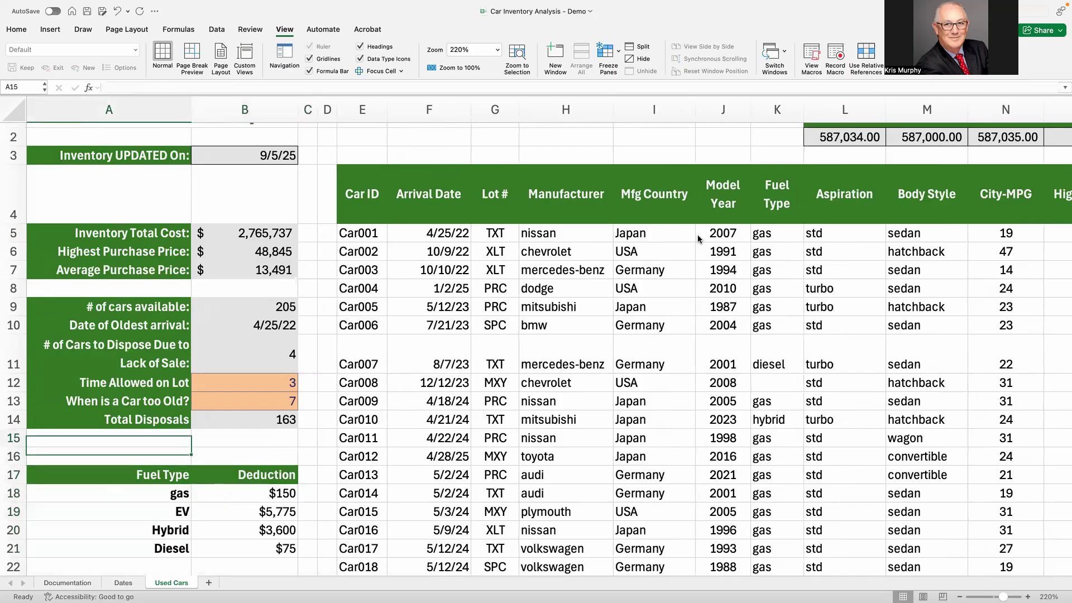
pyautogui.press('Up')
pyautogui.press('Right')
pyautogui.press('Right')
pyautogui.press('Right')
pyautogui.press('Right')
pyautogui.press('Right')
pyautogui.press('Right')
pyautogui.press('Right')
pyautogui.press('Right')
pyautogui.press('Right')
pyautogui.press('Right')
pyautogui.press('Right')
pyautogui.press('Right')
pyautogui.press('Right')
pyautogui.press('Right')
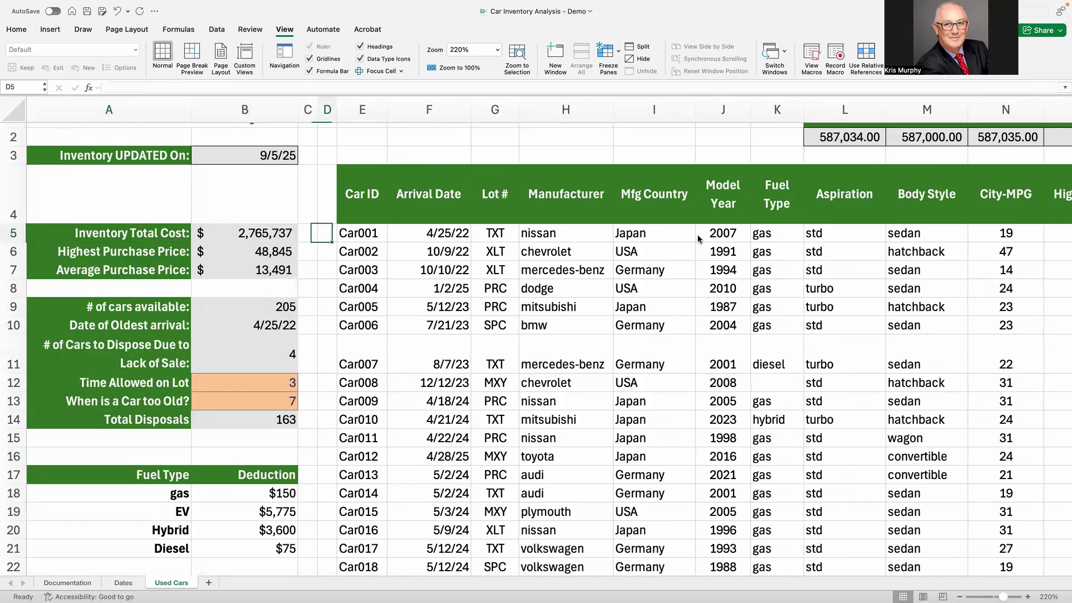
pyautogui.press('Right')
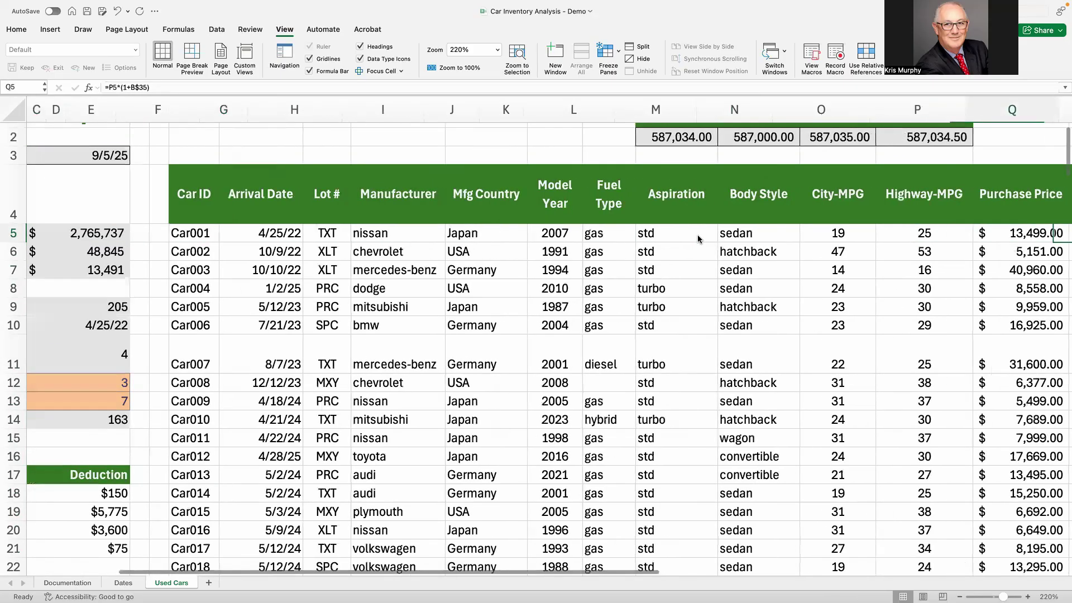
pyautogui.press('Right')
pyautogui.press('Right')
pyautogui.press('Right')
pyautogui.press('Right')
pyautogui.press('Right')
pyautogui.press('Right')
pyautogui.press('Left')
pyautogui.press('Left')
pyautogui.press('Left')
pyautogui.press('Left')
pyautogui.press('Left')
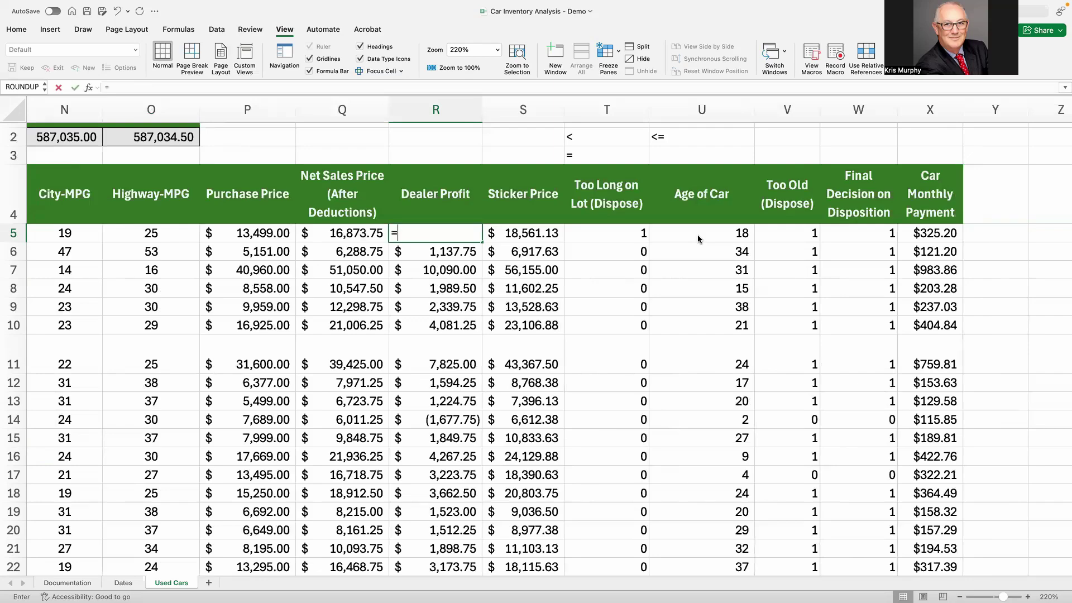
# Step: Enter =VLOOKUP(K5,A18:B21,2,FALSE) in R5, returning the $150.00 gas deduction
pyautogui.write('=vlooku')
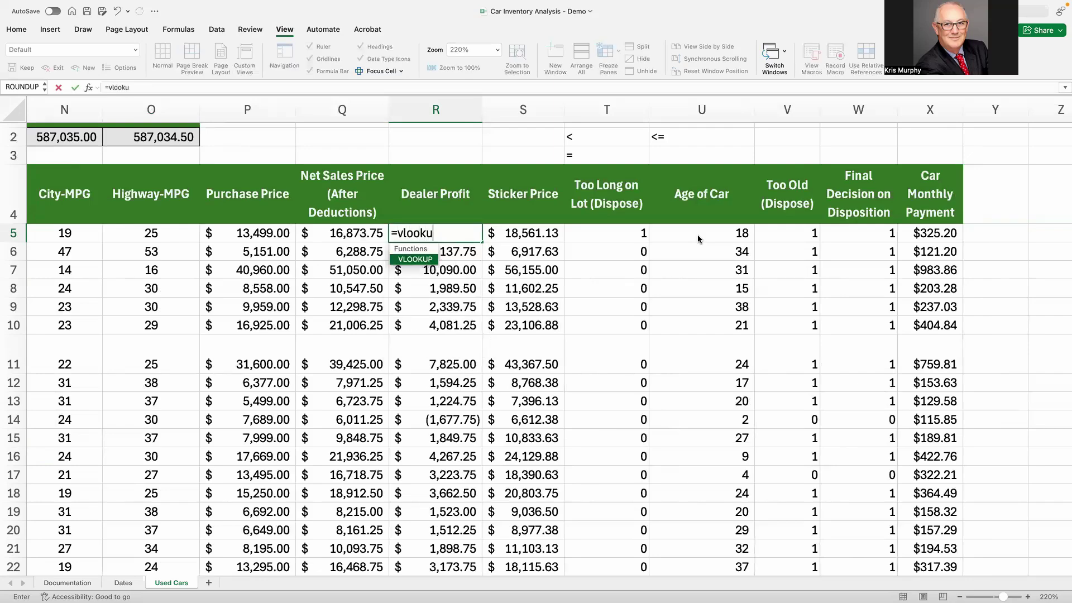
pyautogui.write('p(')
pyautogui.press('Left')
pyautogui.press('Left')
pyautogui.press('Left')
pyautogui.press('Left')
pyautogui.press('Left')
pyautogui.press('Left')
pyautogui.press('Left')
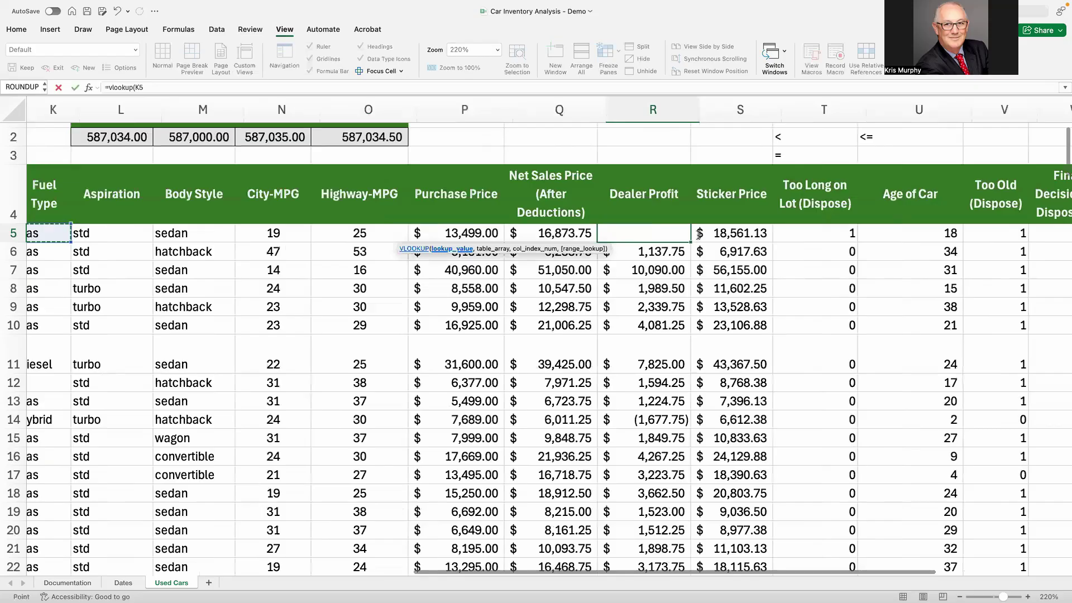
pyautogui.hscroll(-5, 698, 234)
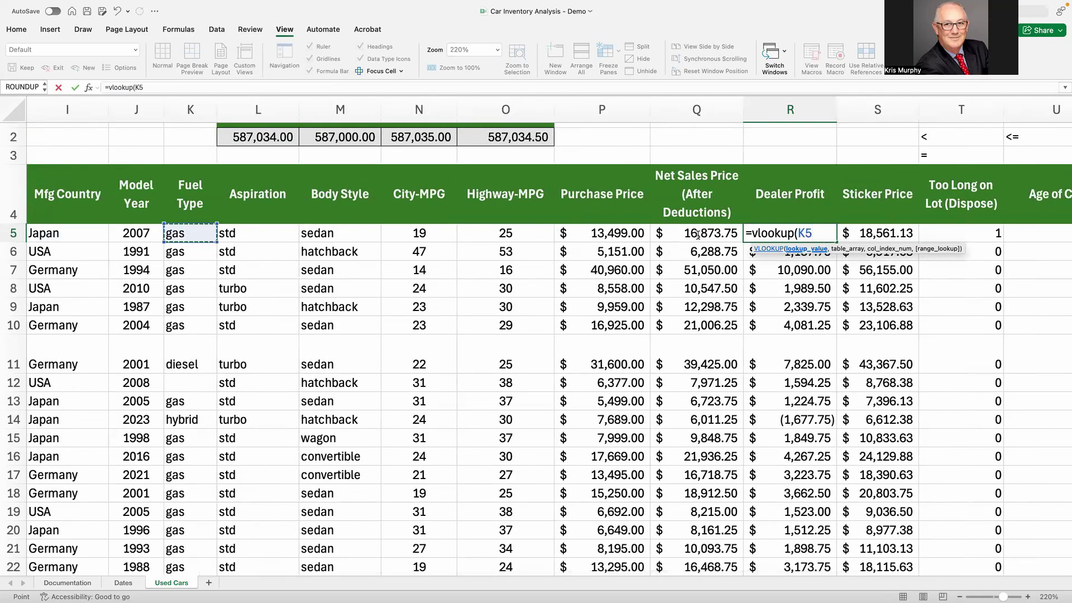
pyautogui.write(',')
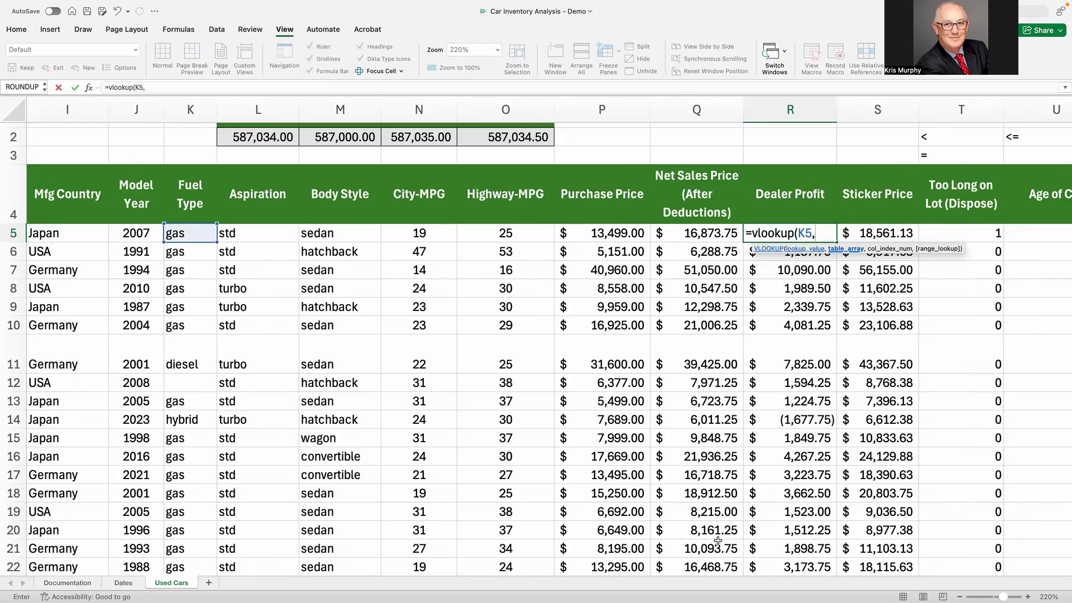
pyautogui.moveTo(641, 575); pyautogui.dragTo(258, 461)
pyautogui.scroll(-1, 258, 461)
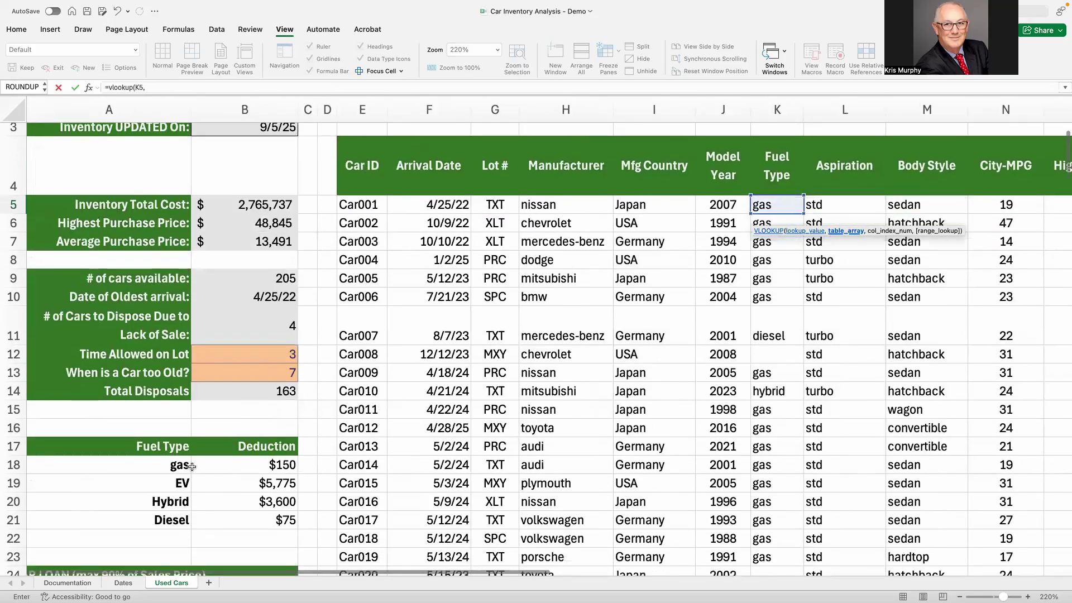
pyautogui.moveTo(181, 466); pyautogui.dragTo(248, 522)
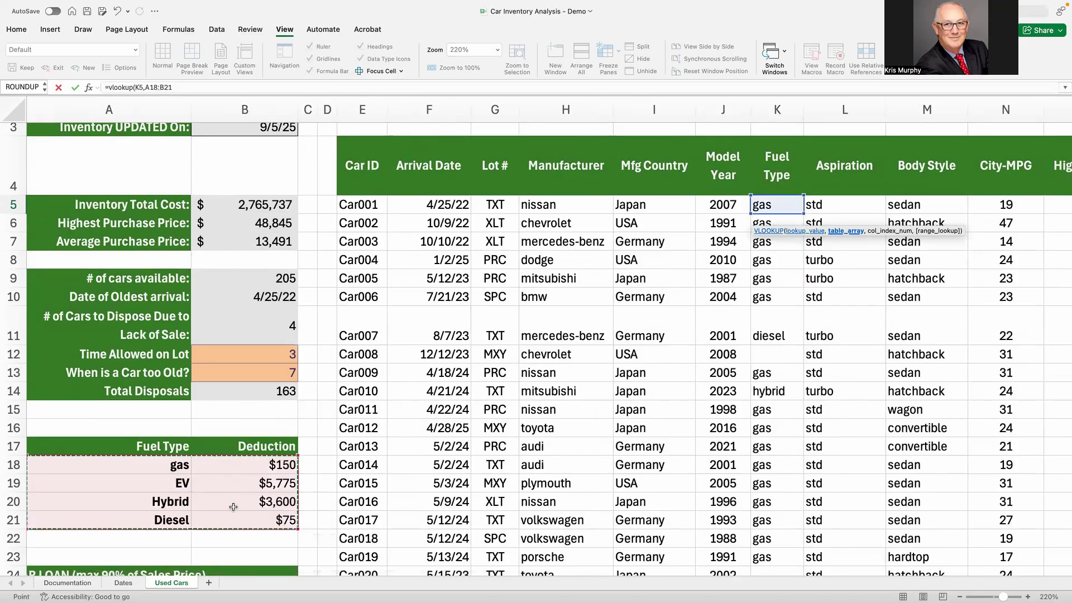
pyautogui.click(190, 86)
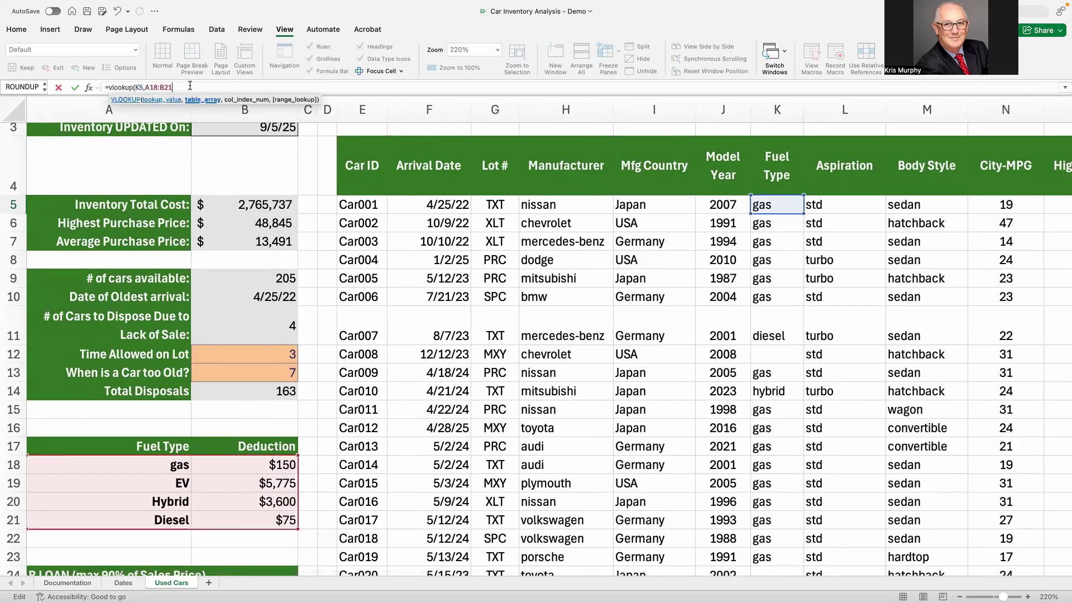
pyautogui.write(',')
pyautogui.write(',2')
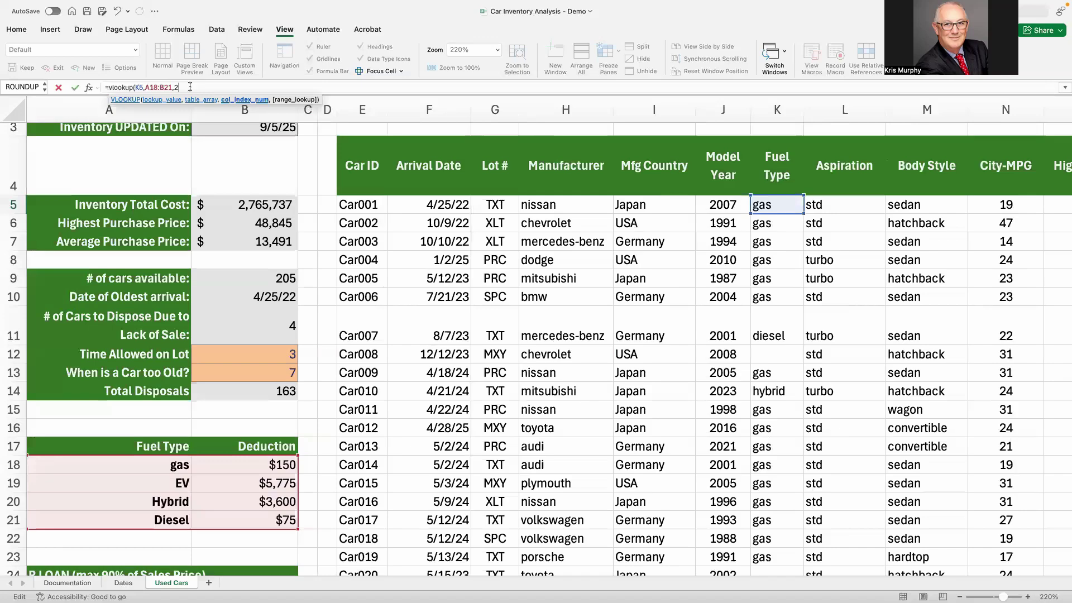
pyautogui.write(',')
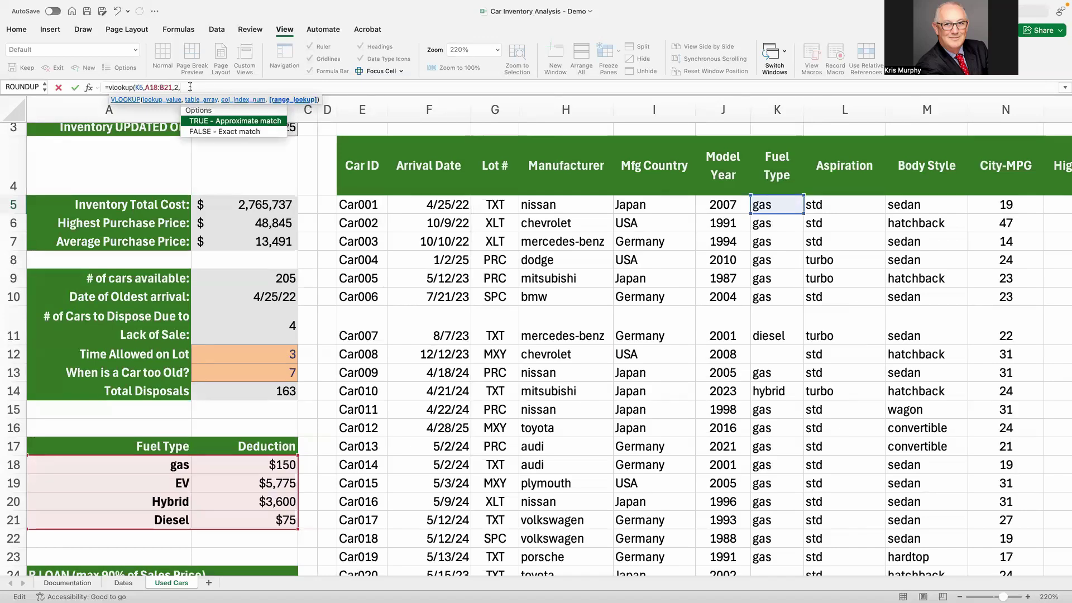
pyautogui.doubleClick(221, 132)
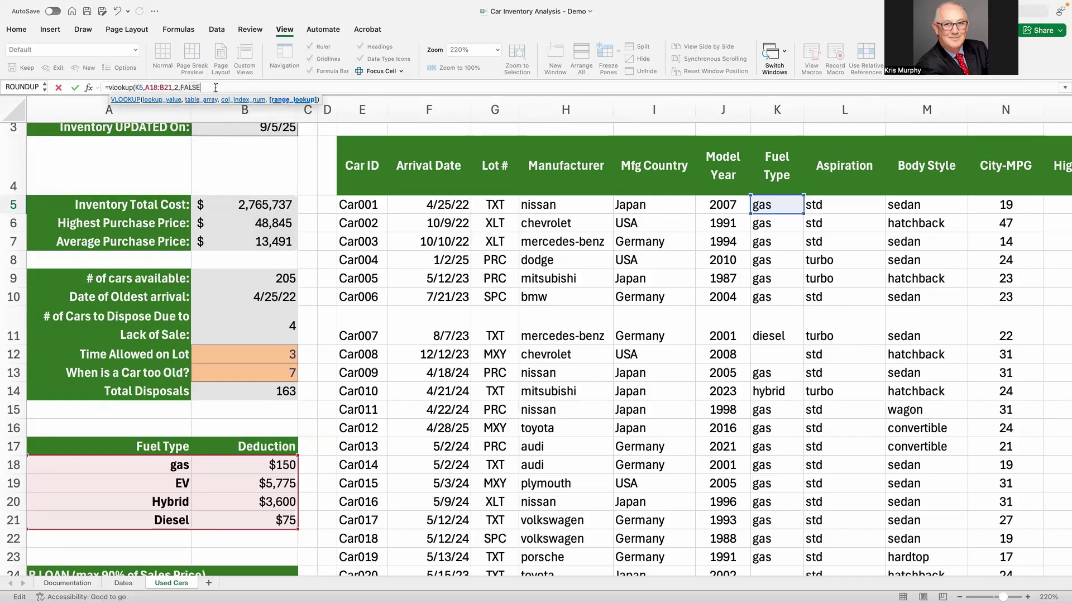
pyautogui.write(')')
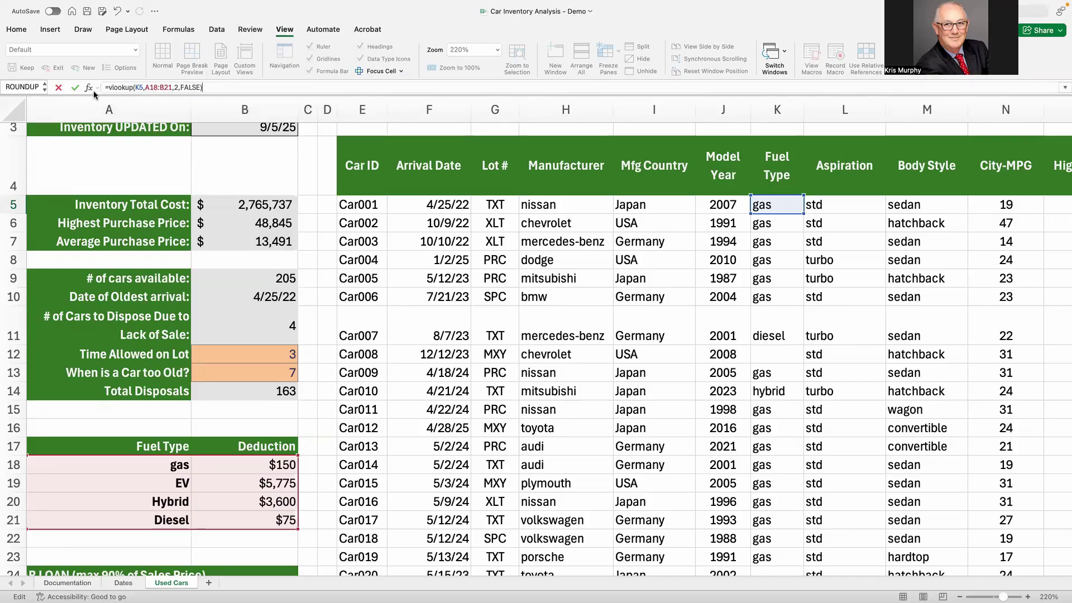
pyautogui.click(75, 87)
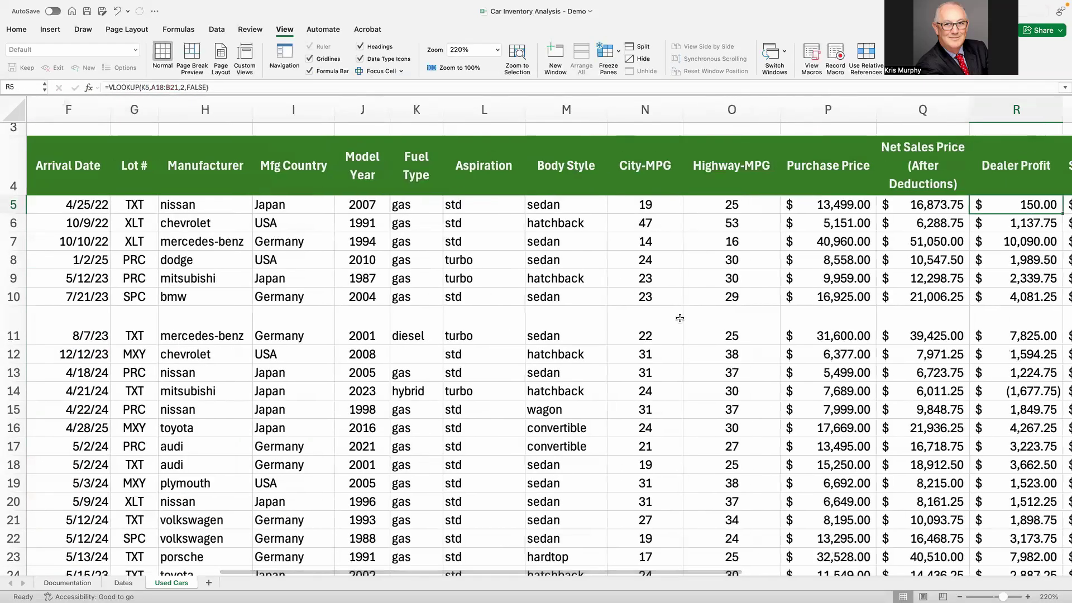
# Step: Copy the VLOOKUP(K5,A18:B21,2,FALSE) expression from R5's formula without changing R5
pyautogui.moveTo(546, 571); pyautogui.dragTo(751, 570)
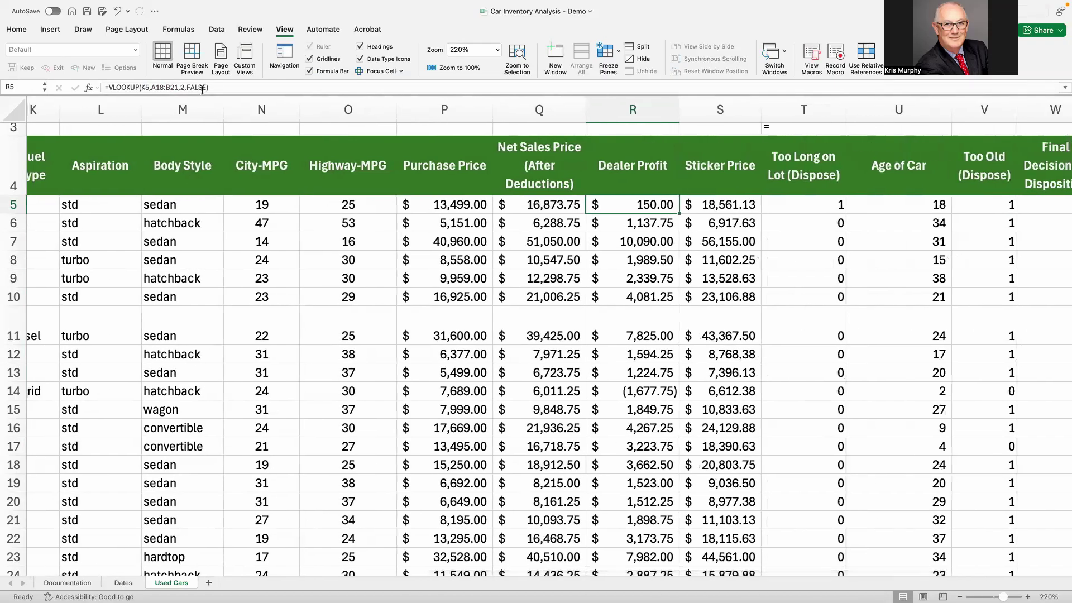
pyautogui.moveTo(209, 87); pyautogui.dragTo(108, 84)
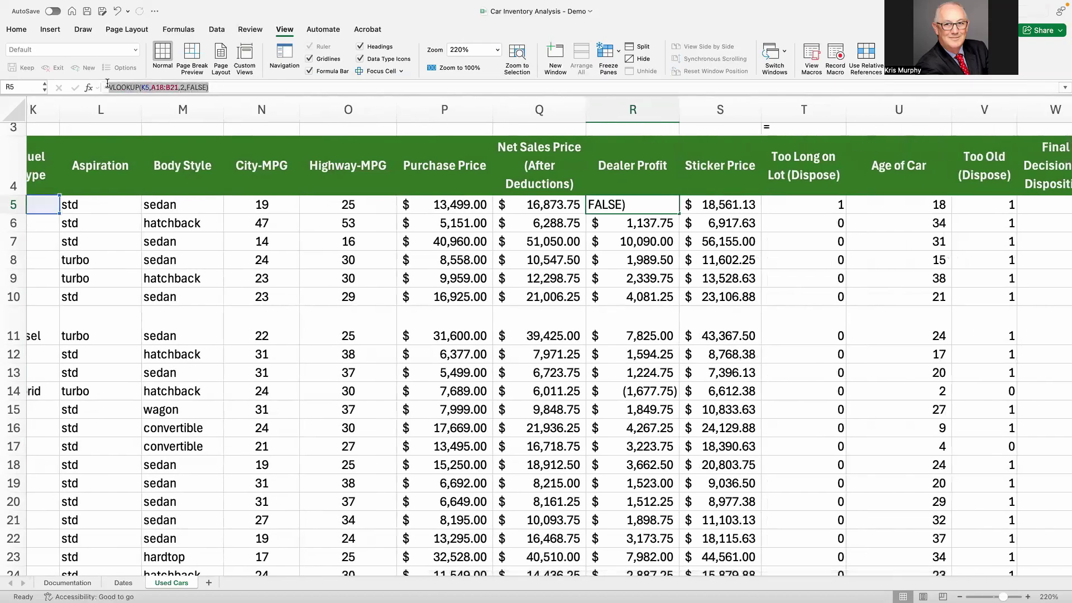
pyautogui.rightClick(121, 88)
pyautogui.click(128, 109)
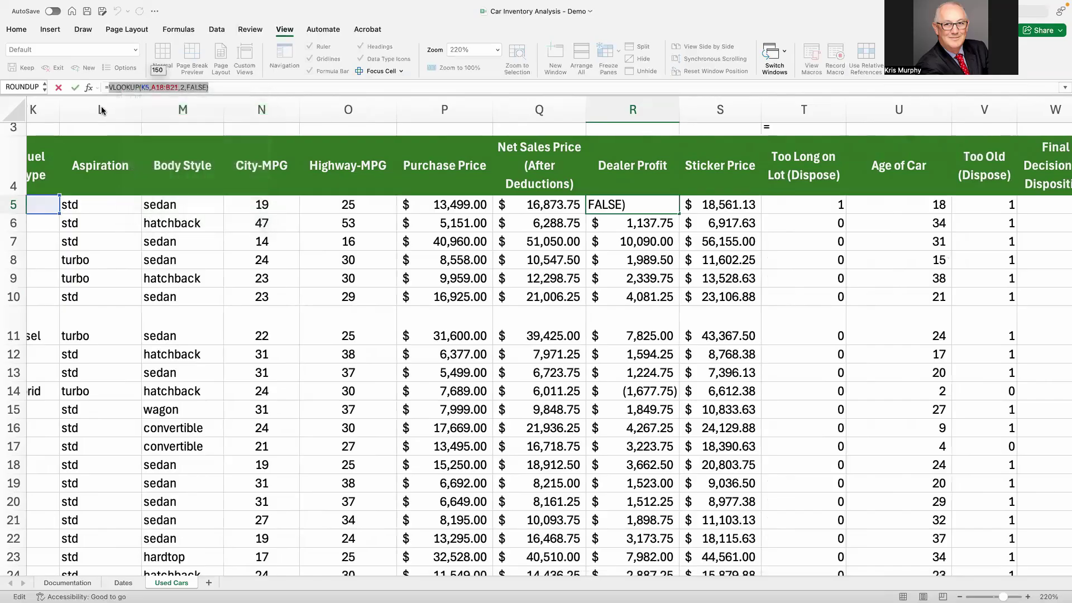
pyautogui.click(59, 87)
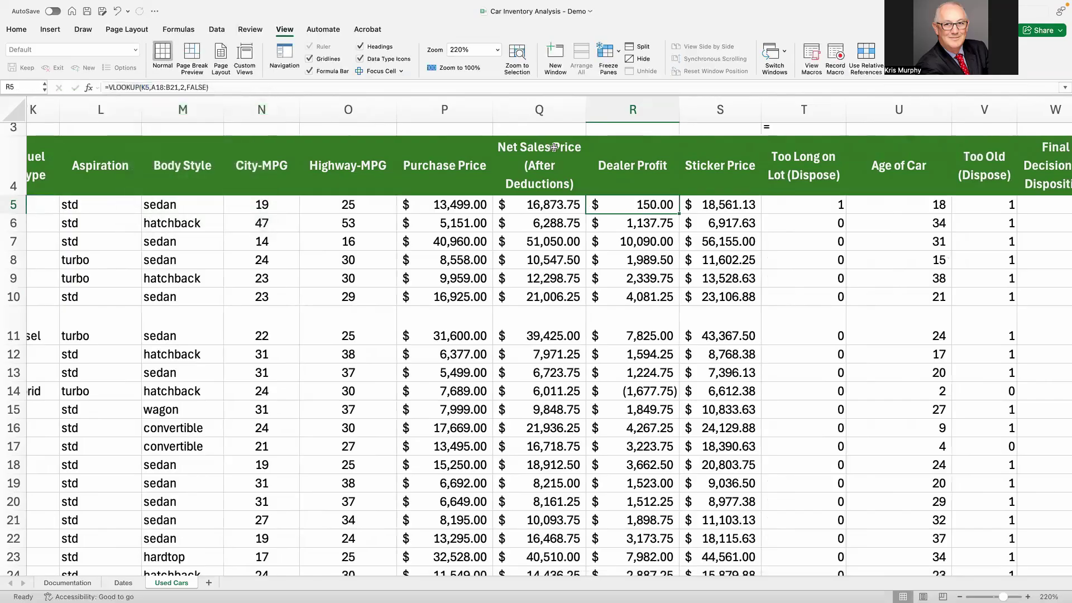
# Step: Subtract the pasted lookup in Q5, making Net Sales Price $16,723.75
pyautogui.click(544, 205)
pyautogui.click(189, 87)
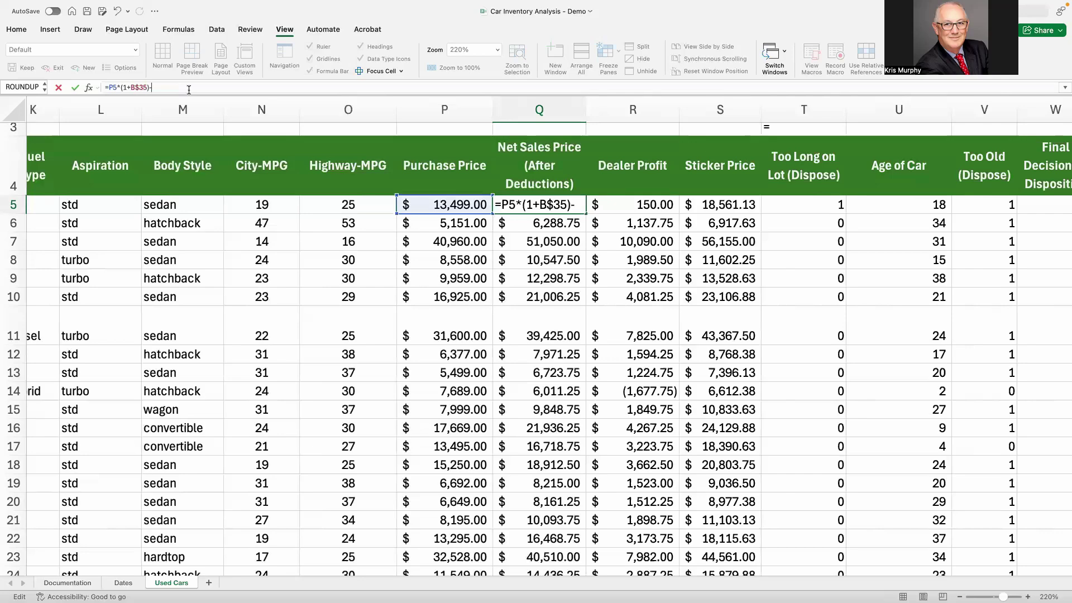
pyautogui.write('-')
pyautogui.hotkey('ctrl', 'v')
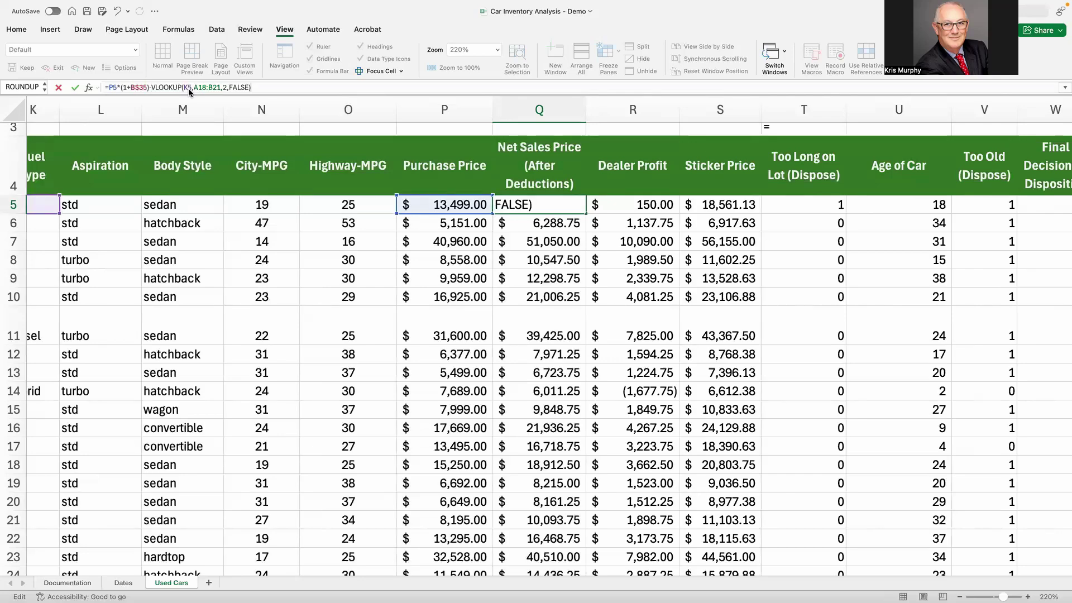
pyautogui.click(75, 87)
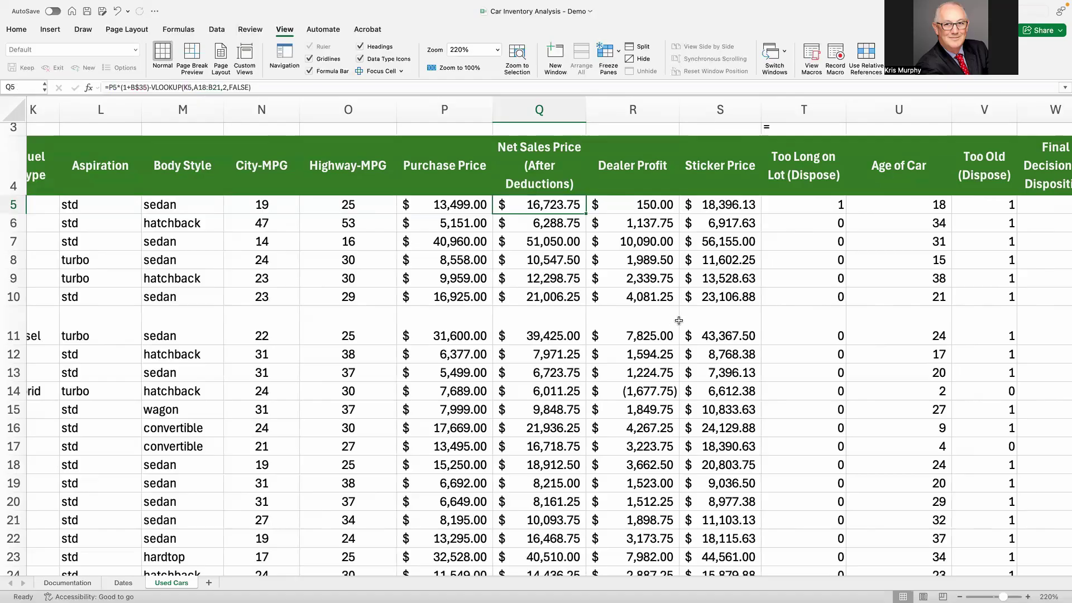
# Step: Lock the lookup range as $A$18:$B$21 in Q5, fill column Q, and inspect row 12's blank fuel type
pyautogui.doubleClick(584, 213)
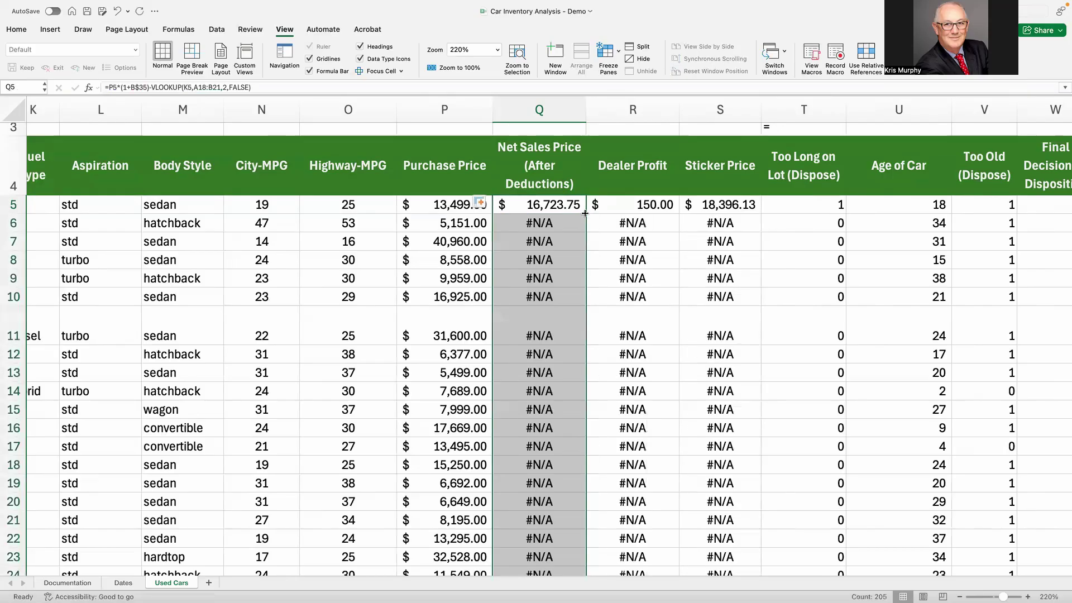
pyautogui.click(542, 212)
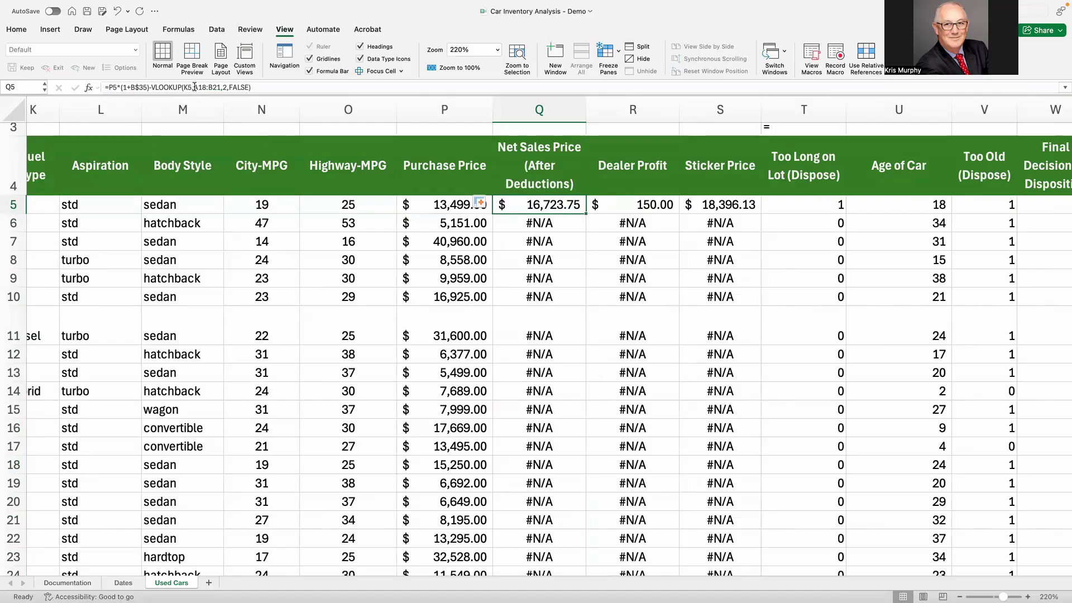
pyautogui.moveTo(194, 88); pyautogui.dragTo(220, 89)
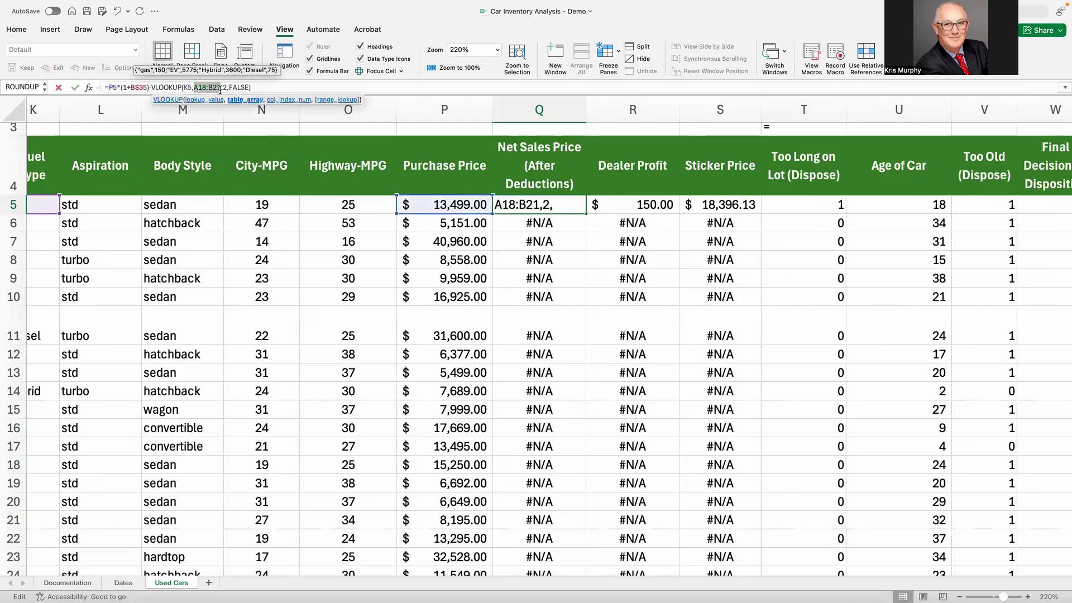
pyautogui.press('F4')
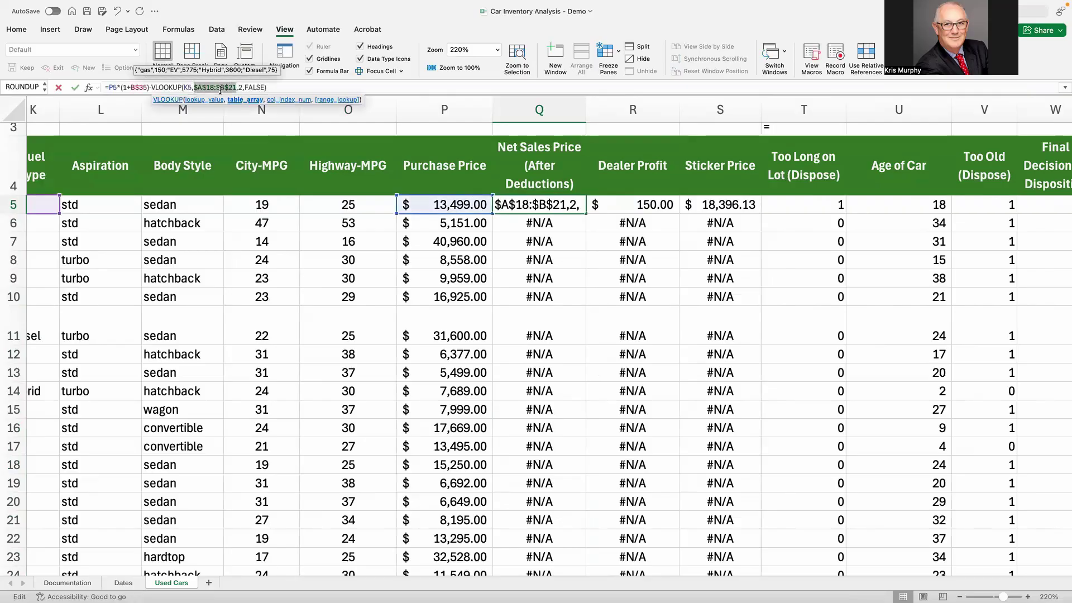
pyautogui.click(74, 88)
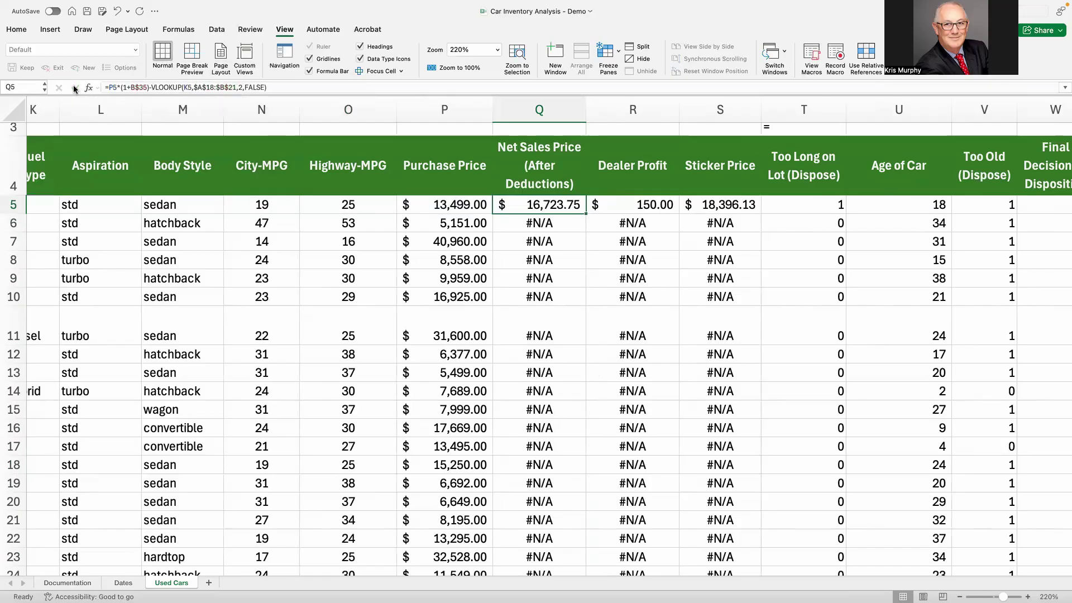
pyautogui.doubleClick(587, 212)
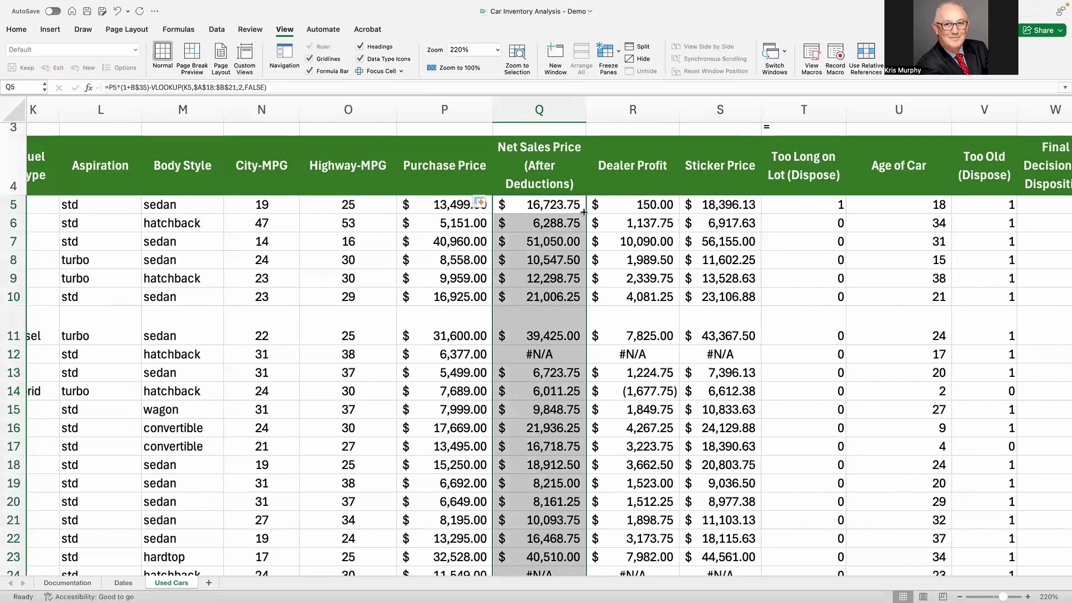
pyautogui.click(552, 205)
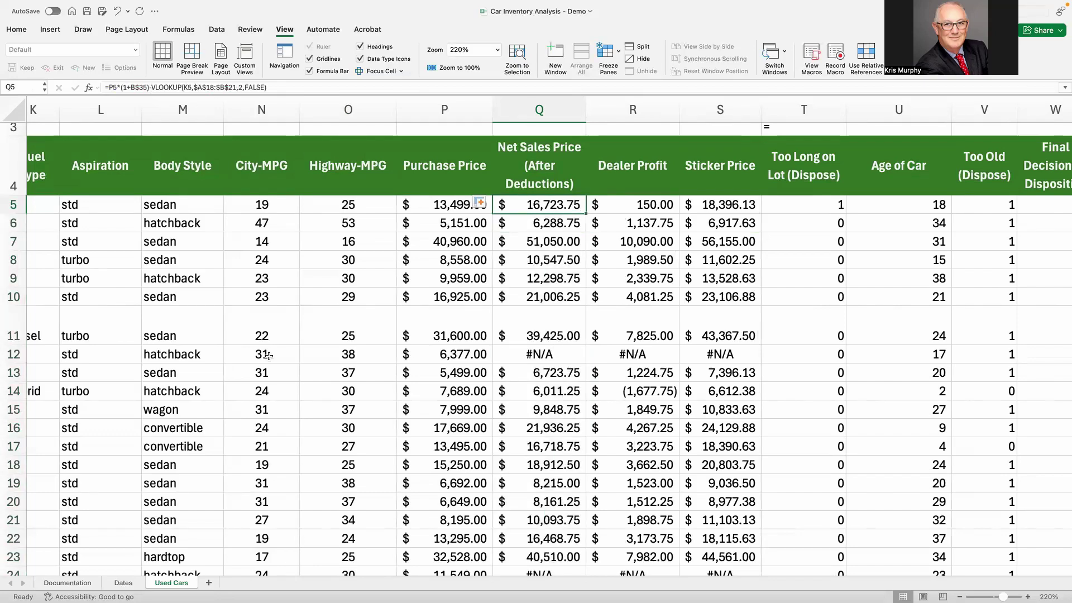
pyautogui.click(40, 352)
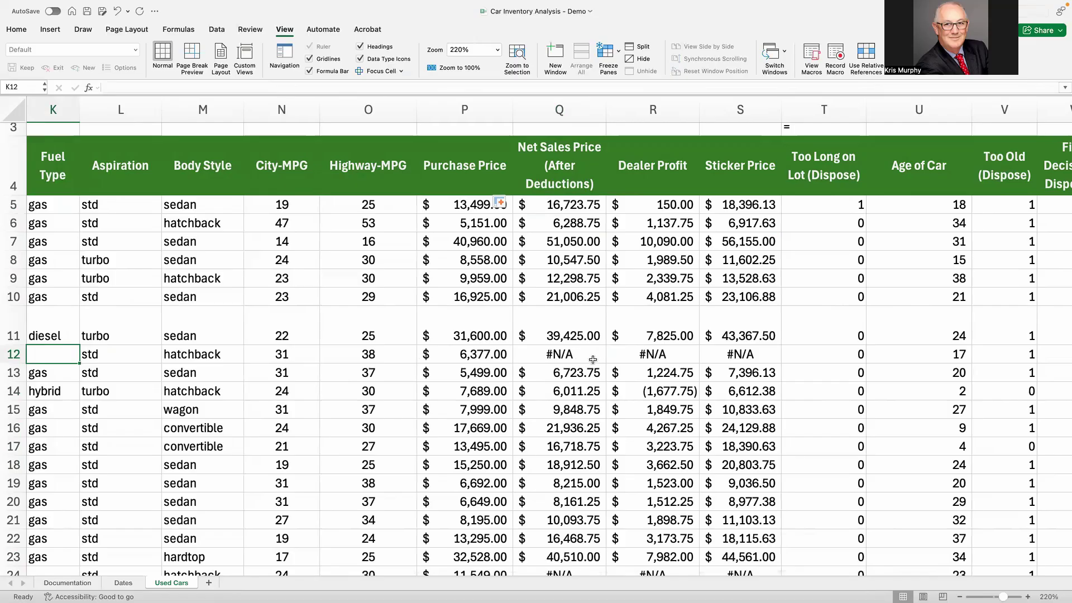
# Step: Wrap Q5's formula in IFERROR(...,0) and refill column Q, so row 12 shows $7,971.25
pyautogui.click(557, 204)
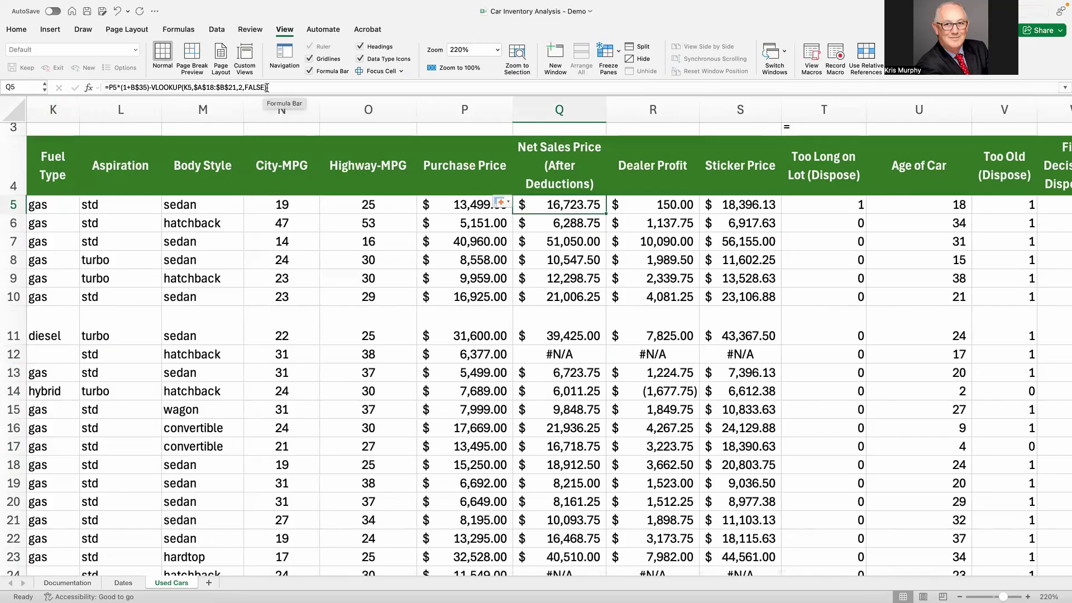
pyautogui.click(152, 88)
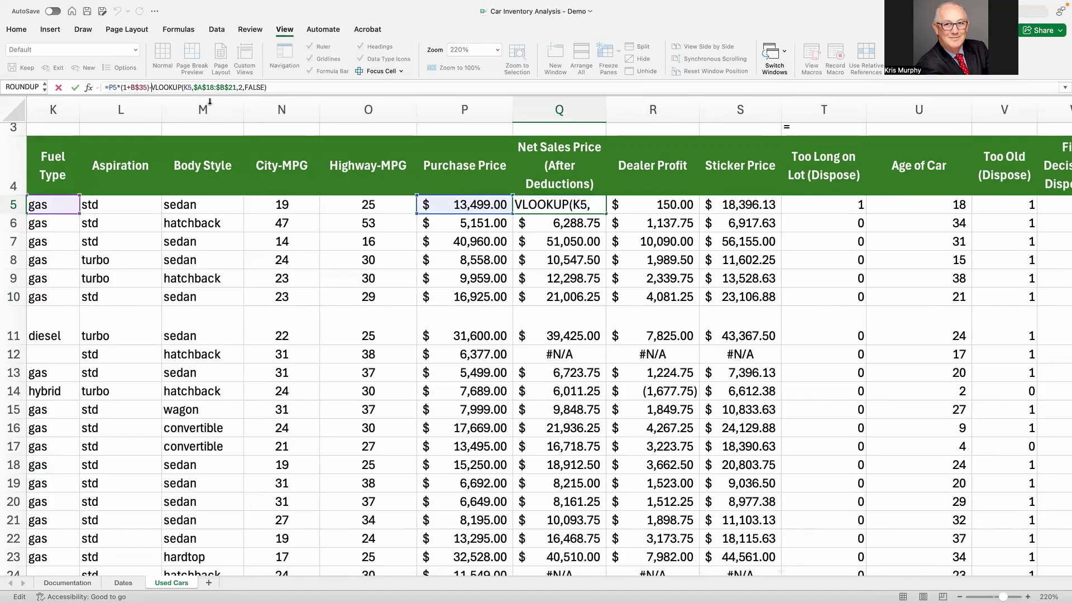
pyautogui.write('ifer')
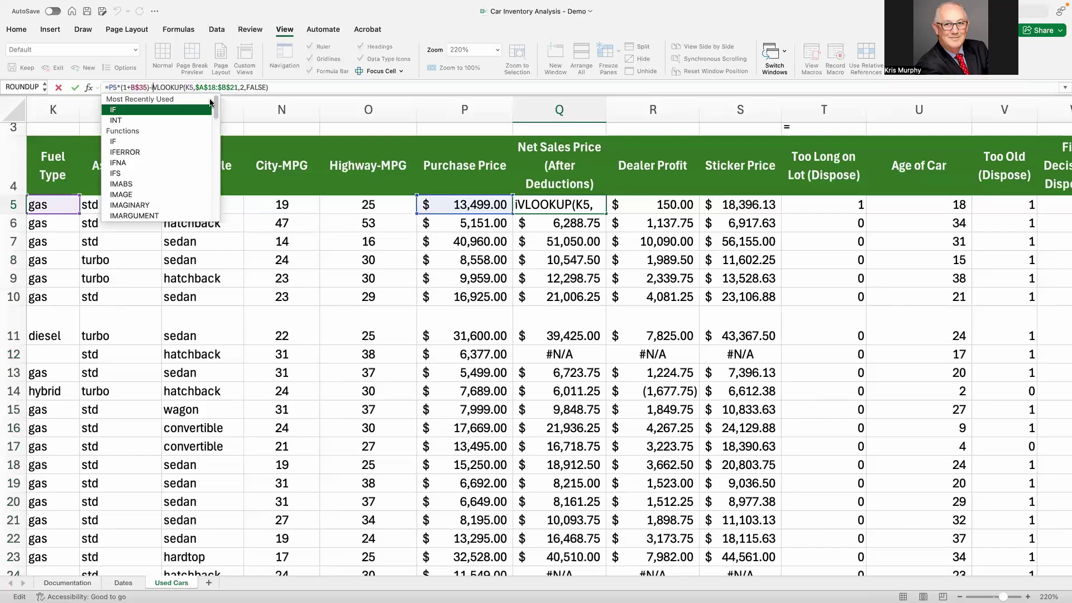
pyautogui.write('ror')
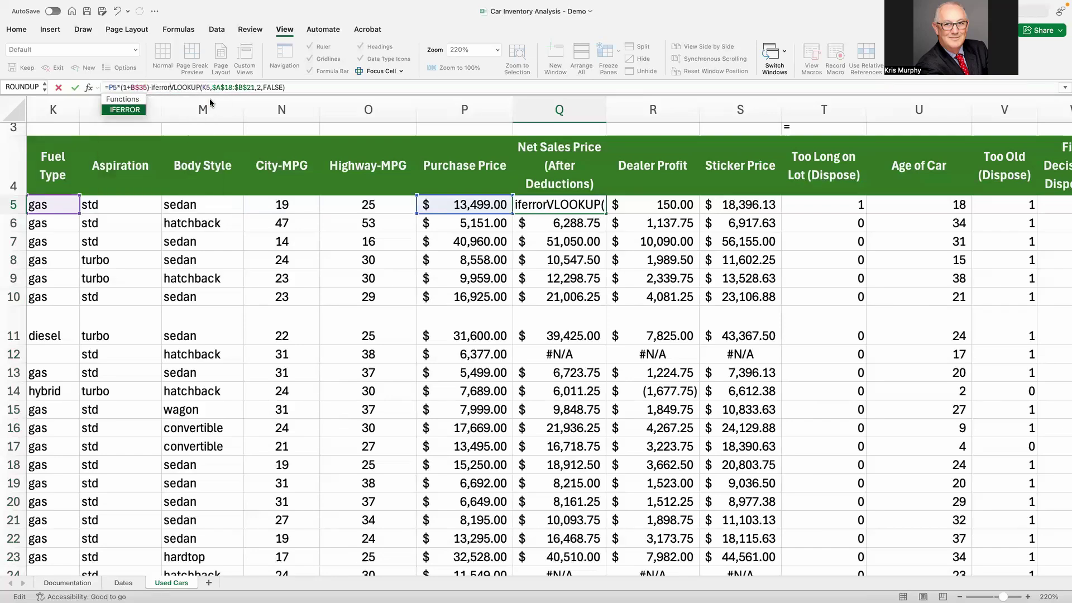
pyautogui.write('(')
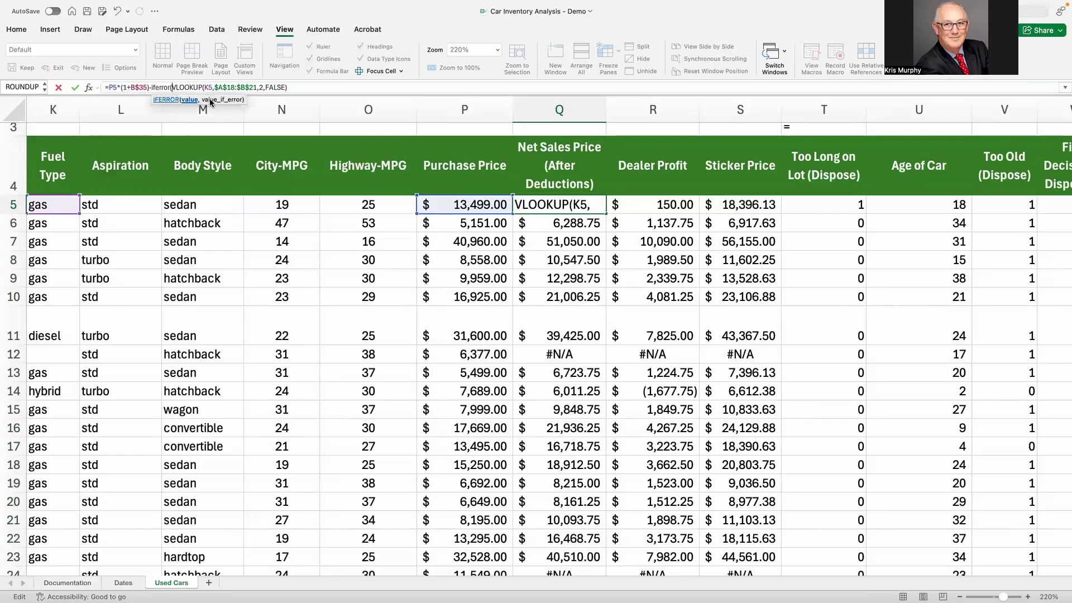
pyautogui.click(313, 91)
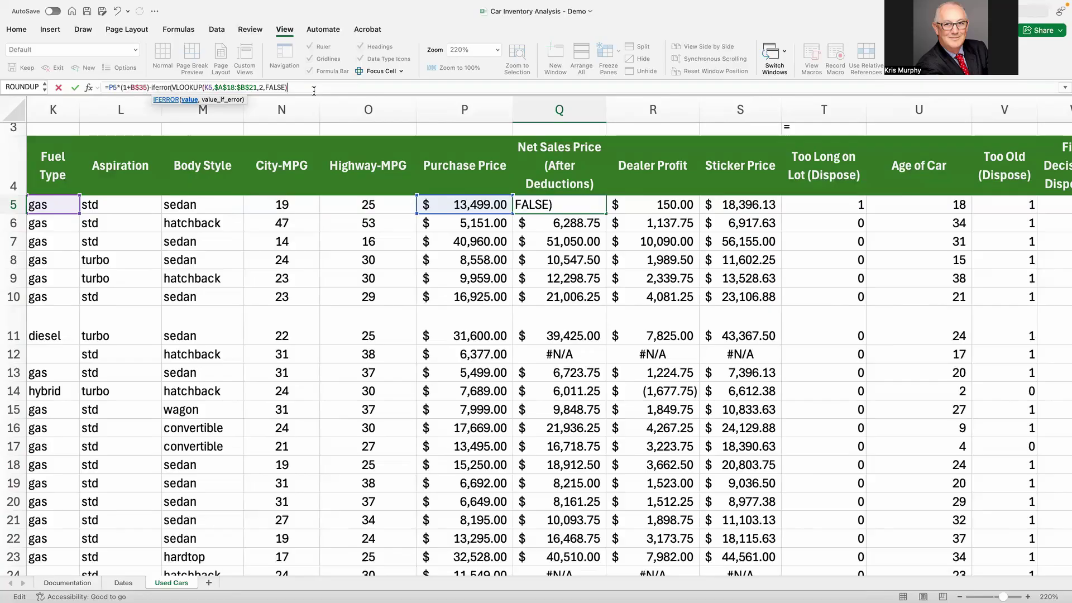
pyautogui.write(',0)')
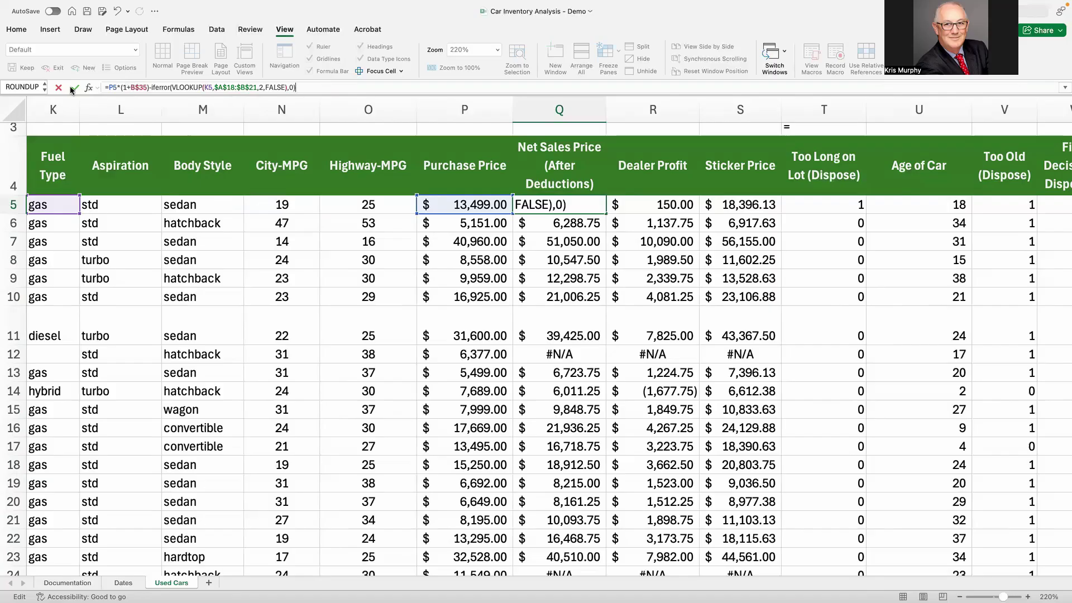
pyautogui.hotkey('ctrl', 'Return')
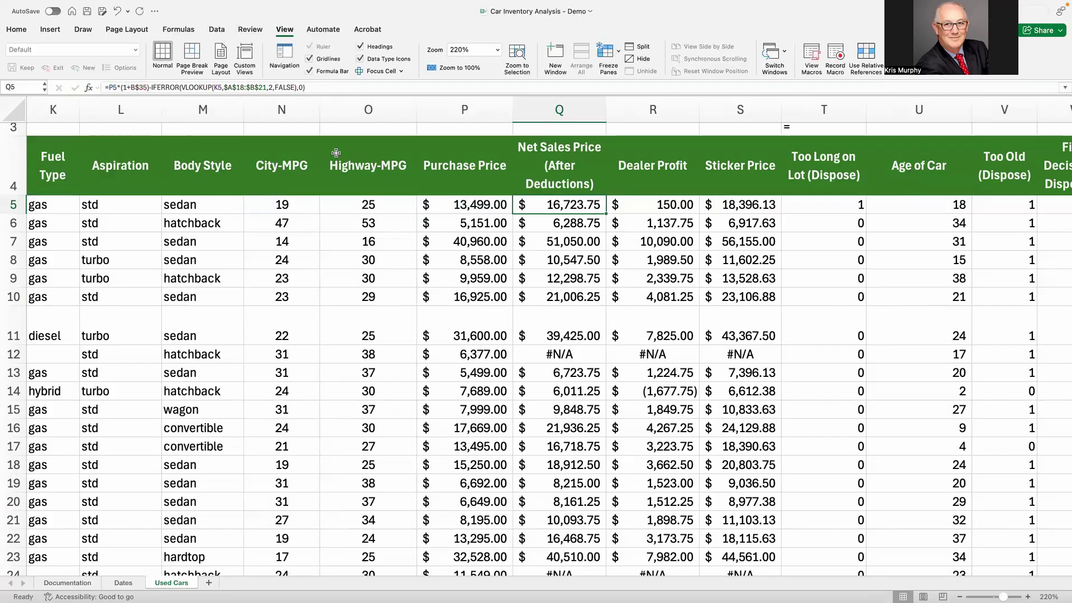
pyautogui.doubleClick(607, 213)
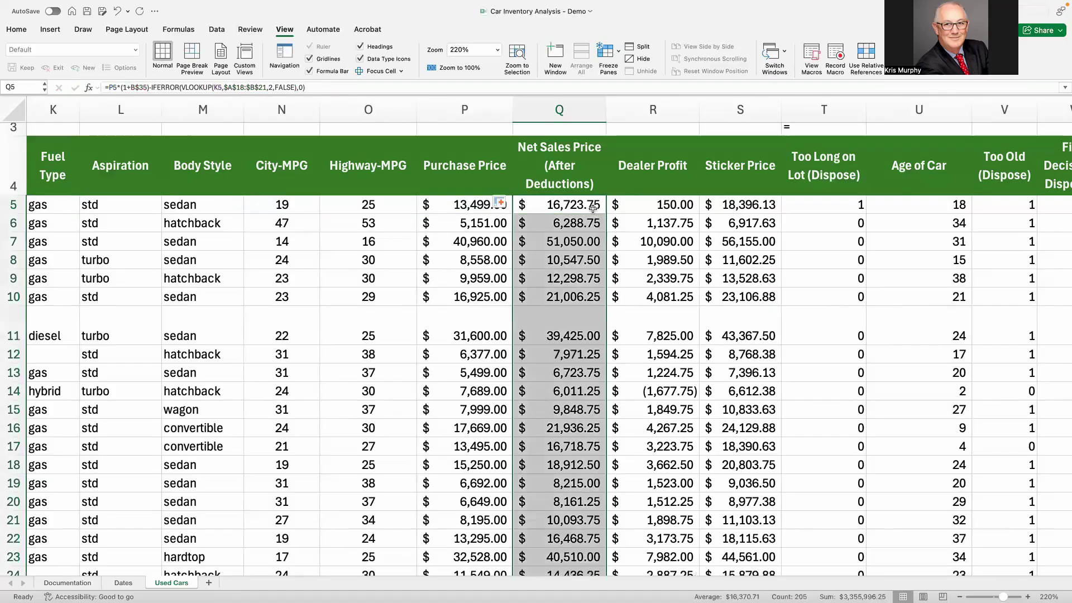
pyautogui.click(590, 206)
# Step: Replace R5 with =Q5-P5 and fill the Dealer Profit formula down column R
pyautogui.click(652, 205)
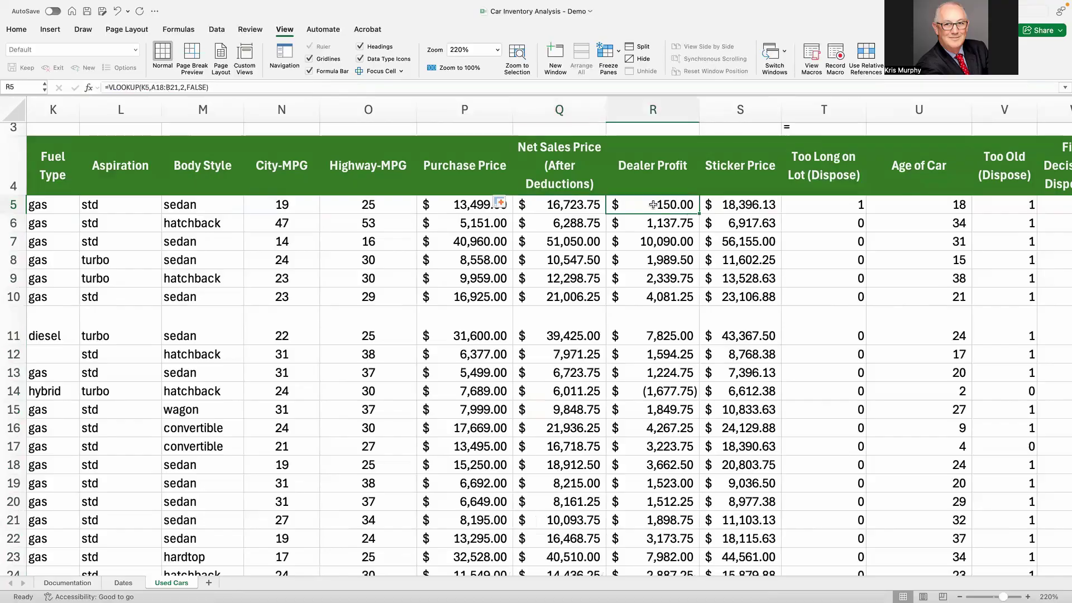
pyautogui.press('Delete')
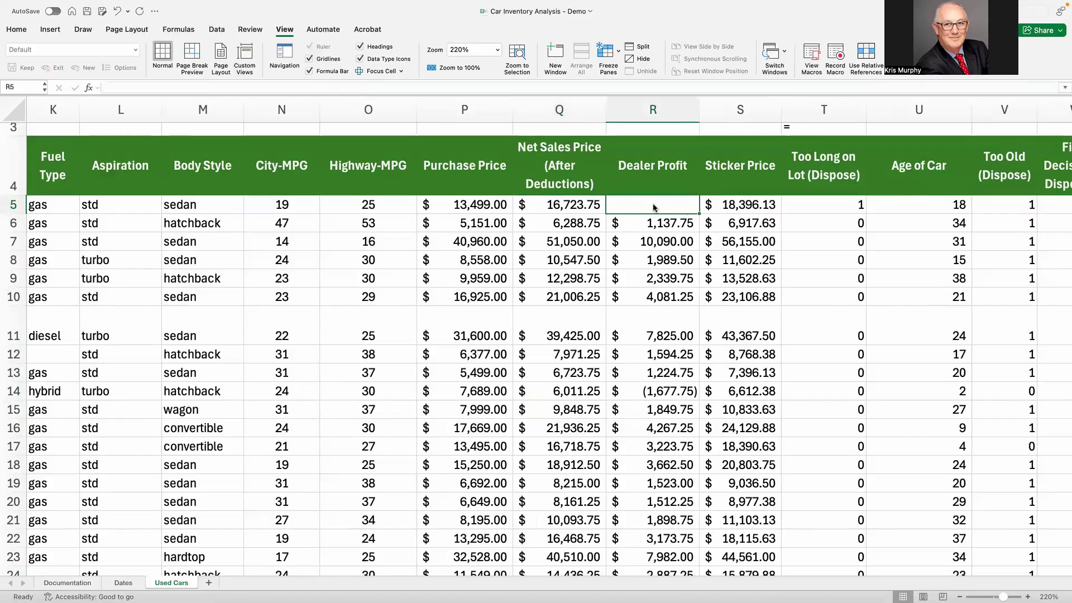
pyautogui.write('=')
pyautogui.press('Left')
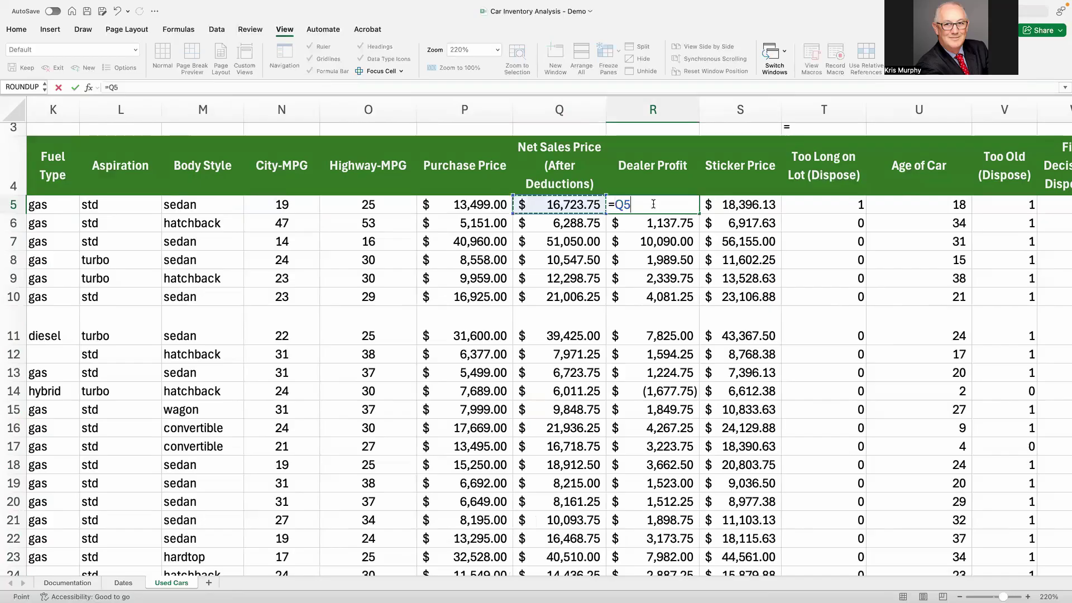
pyautogui.write('-')
pyautogui.press('Left')
pyautogui.press('Left')
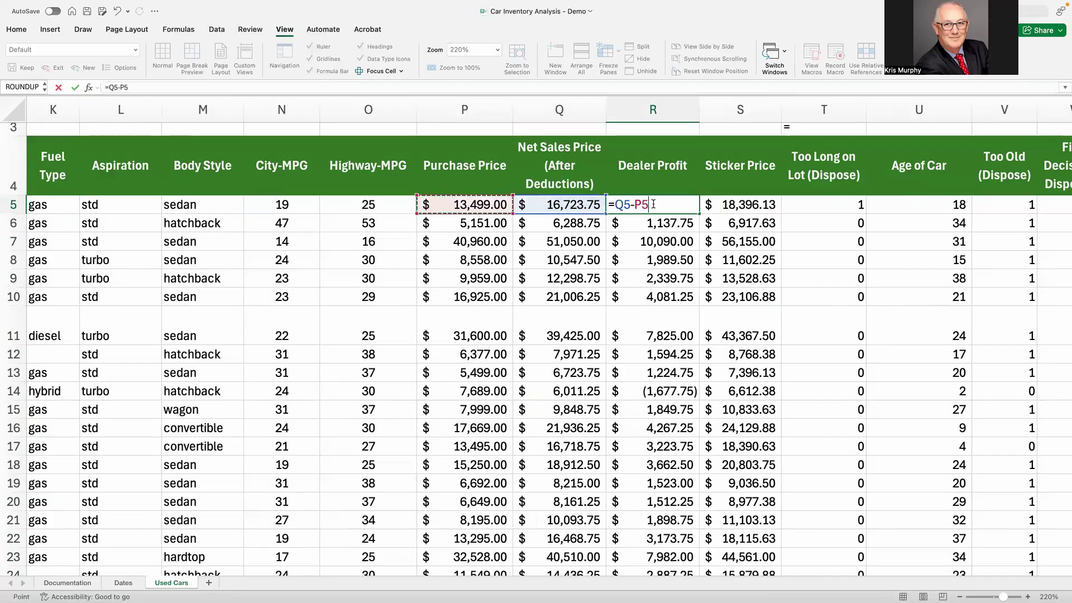
pyautogui.press('Return')
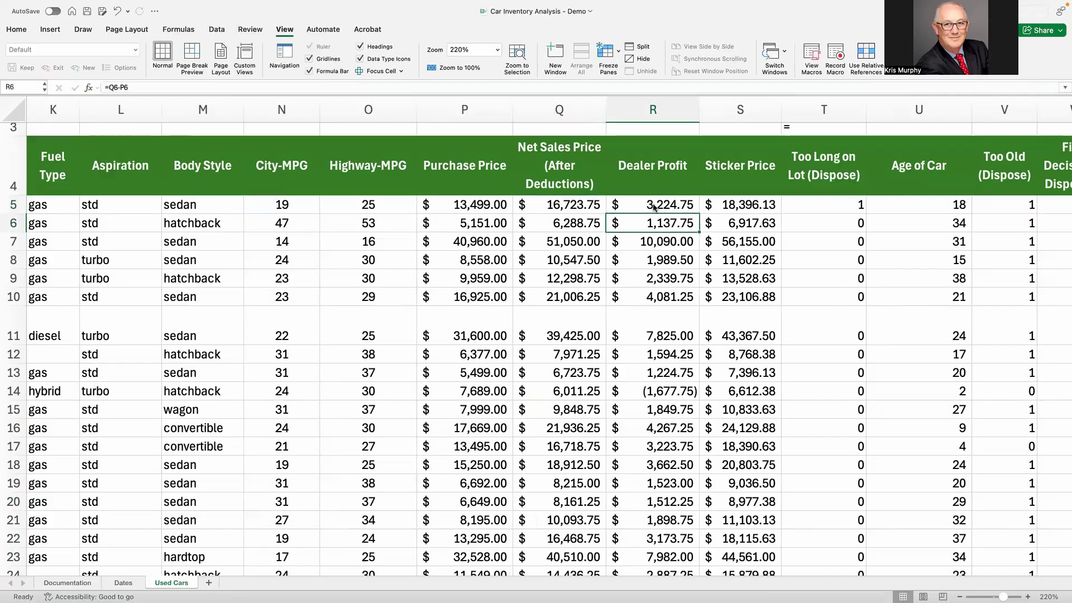
pyautogui.click(654, 207)
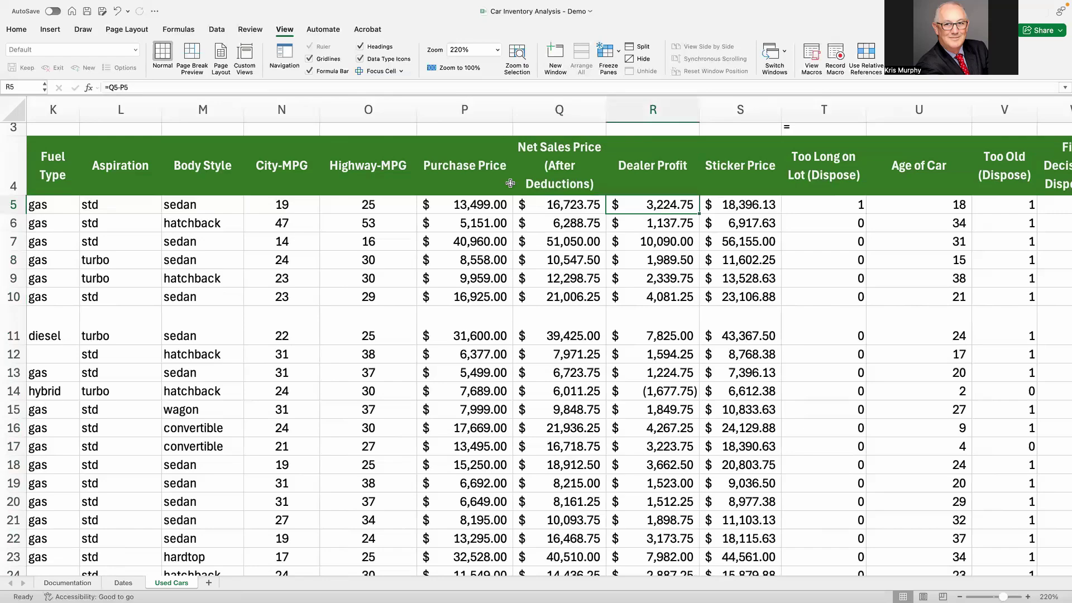
pyautogui.doubleClick(697, 213)
pyautogui.click(675, 206)
pyautogui.click(729, 204)
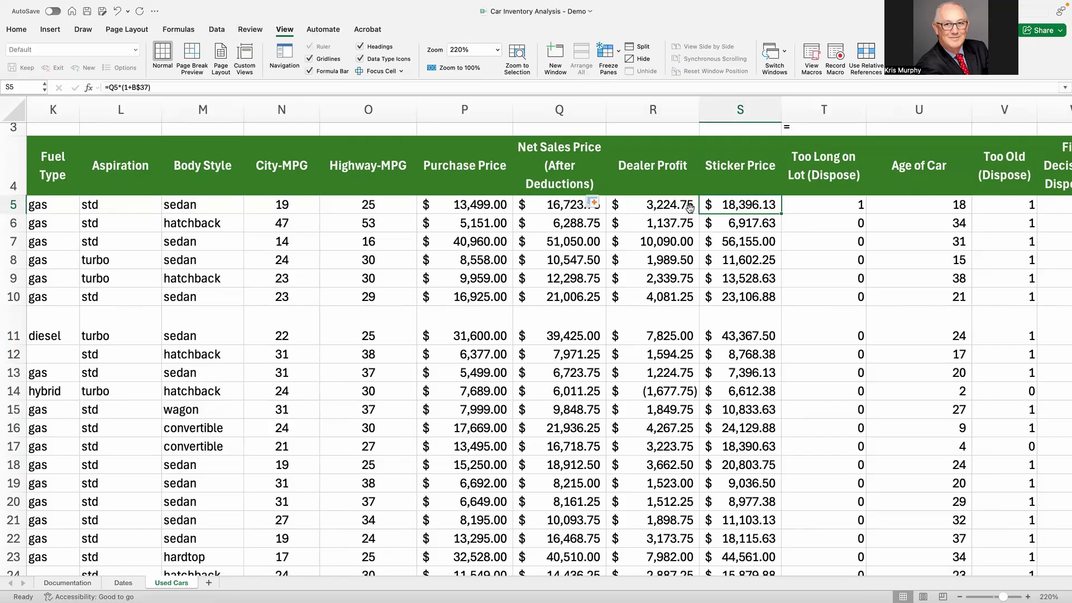
# Step: Enter =Q5*(1+B37) in S5, referencing the 10% Sticker Price Markup
pyautogui.write('=')
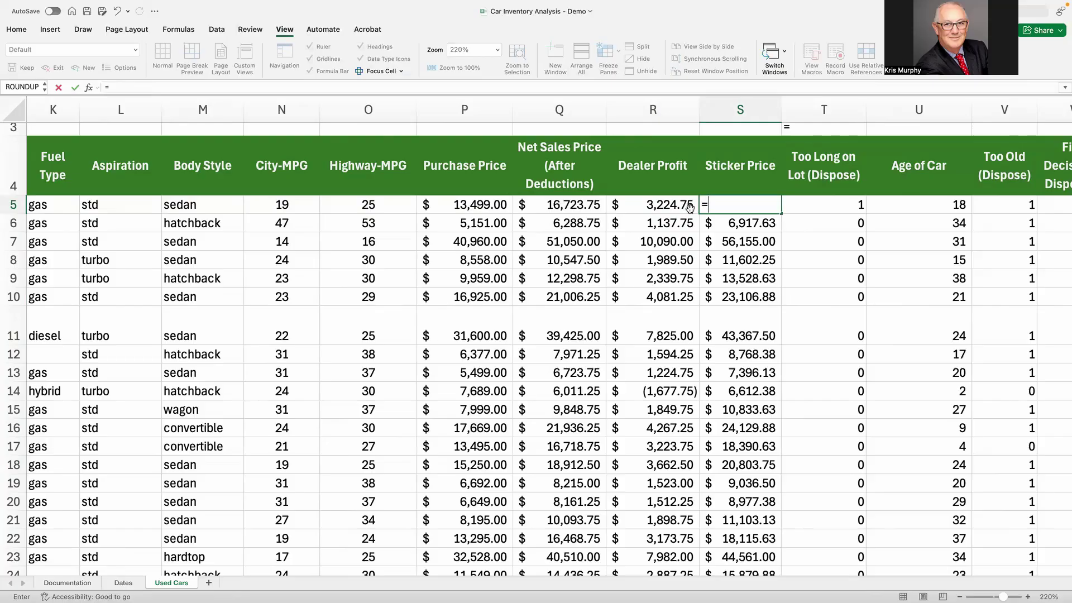
pyautogui.press('Left')
pyautogui.press('Left')
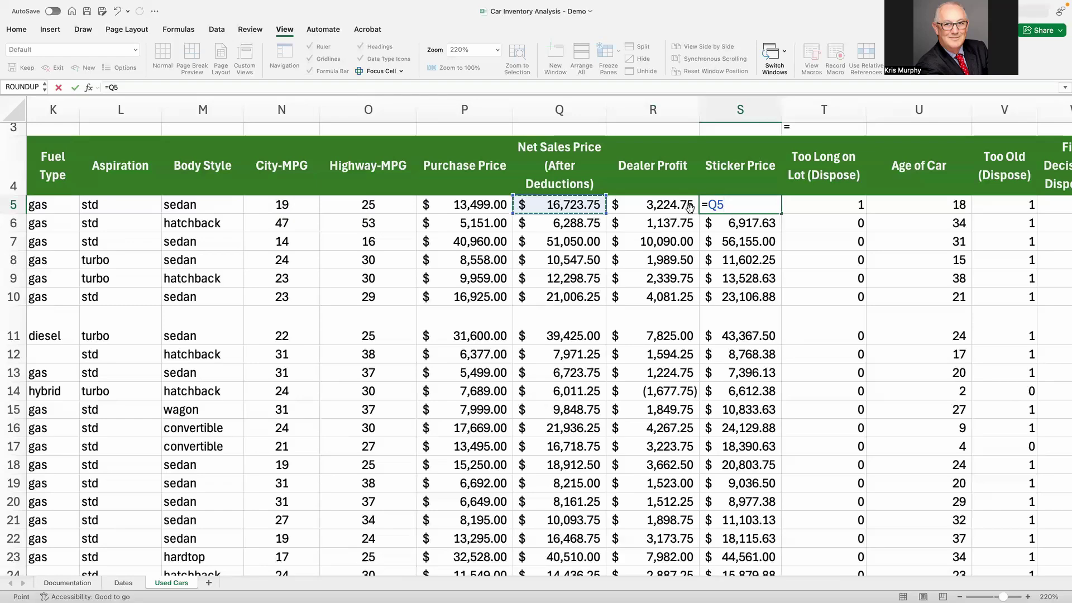
pyautogui.write('*(1+')
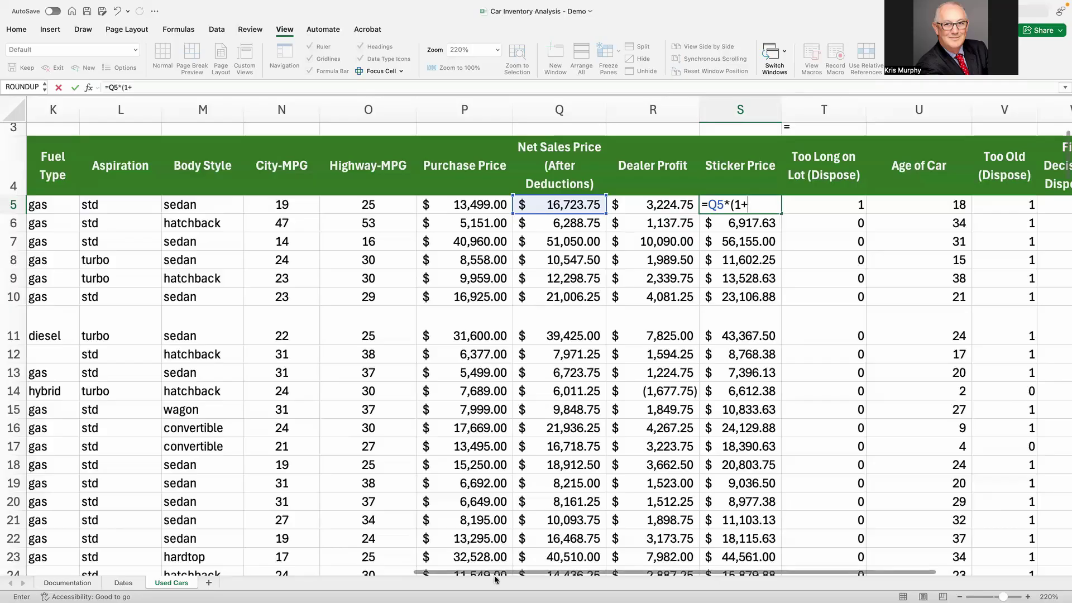
pyautogui.moveTo(496, 575); pyautogui.dragTo(106, 575)
pyautogui.scroll(-1, 162, 471)
pyautogui.scroll(-1, 161, 470)
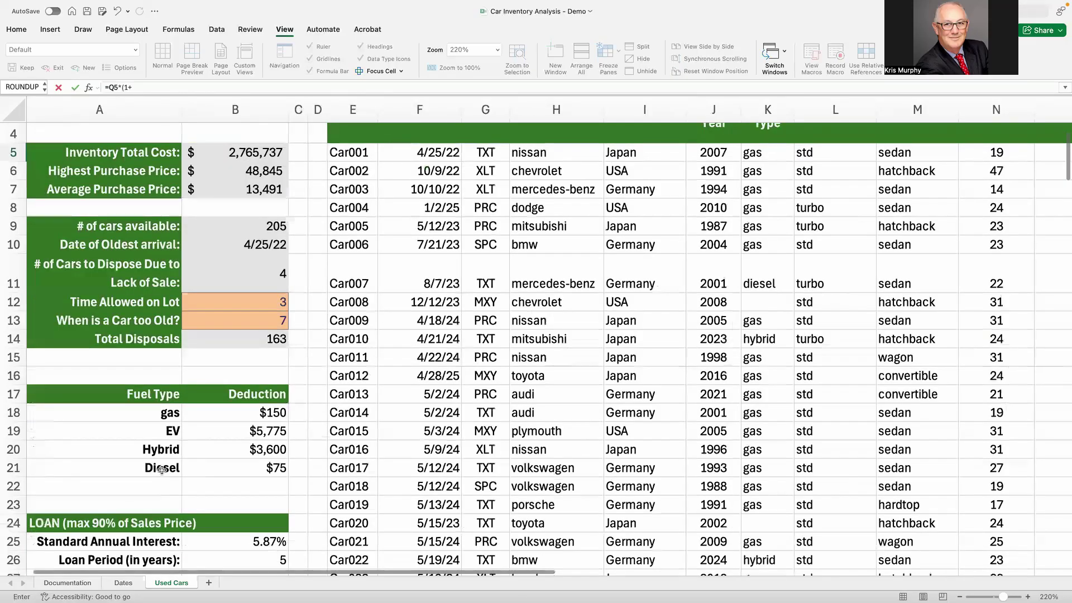
pyautogui.scroll(-17, 161, 470)
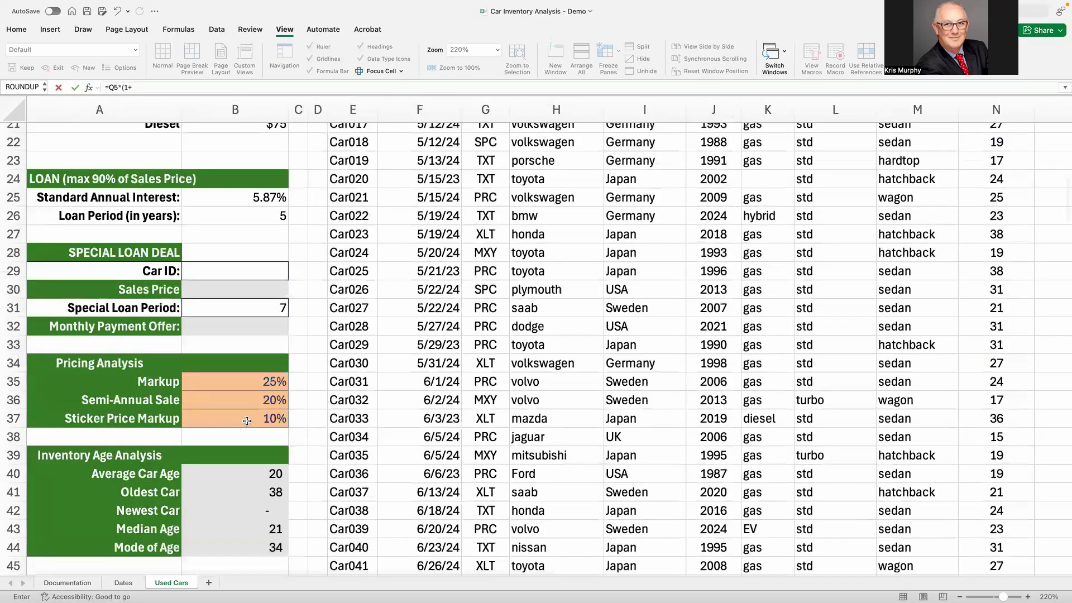
pyautogui.click(247, 420)
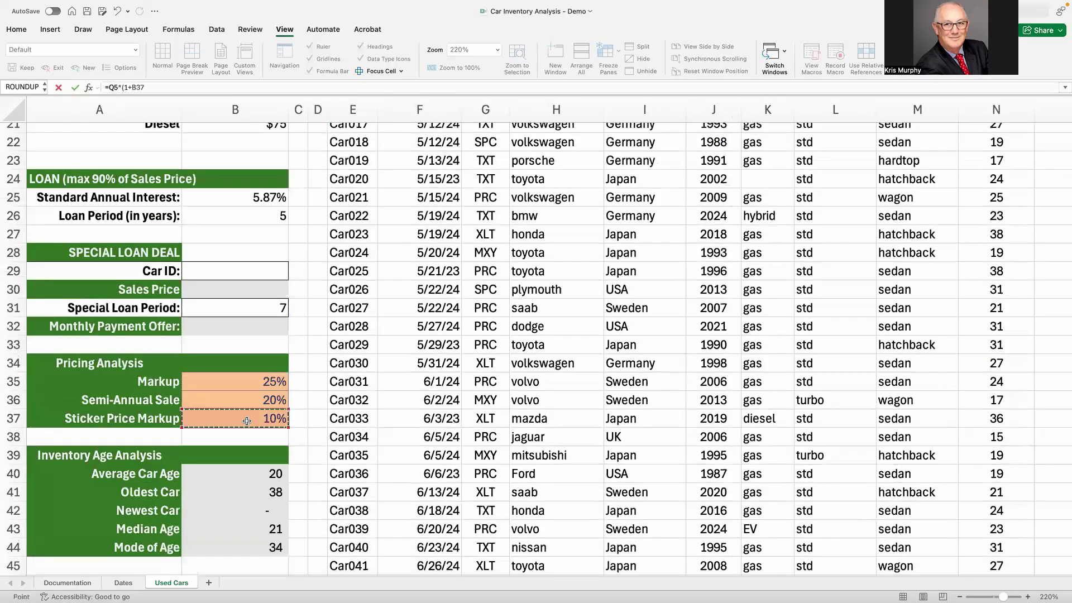
pyautogui.click(172, 88)
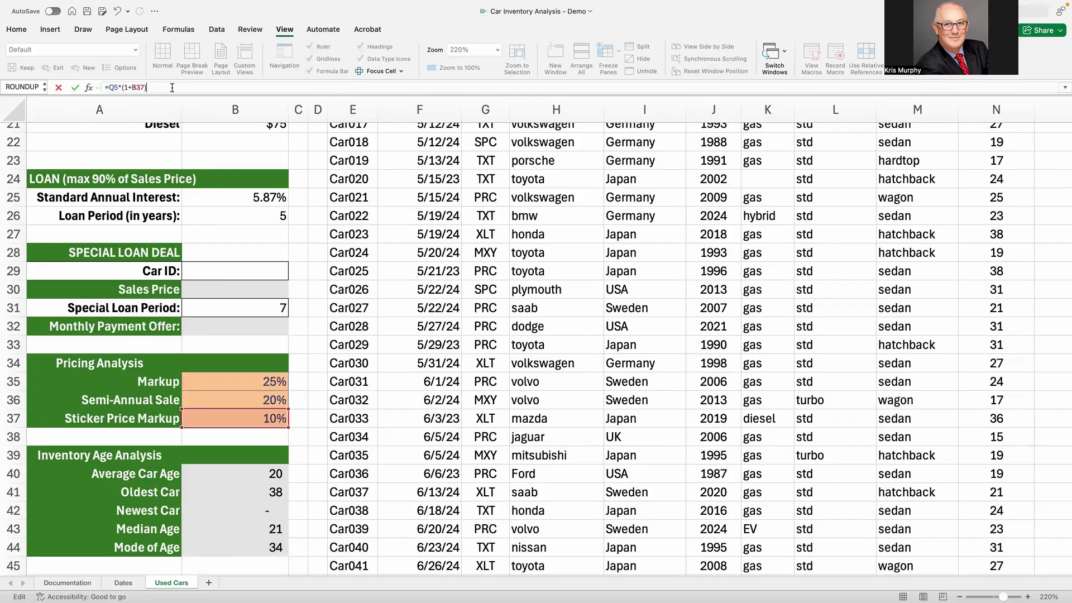
pyautogui.click(75, 87)
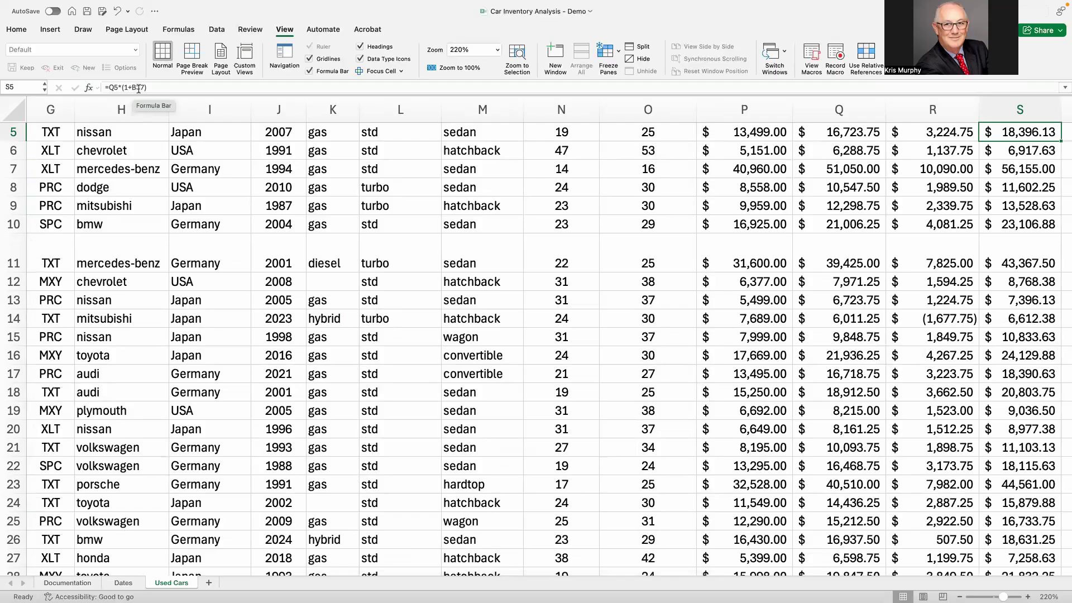
# Step: Anchor the markup reference as B$37, keeping the sticker price at $18,396.13
pyautogui.click(138, 87)
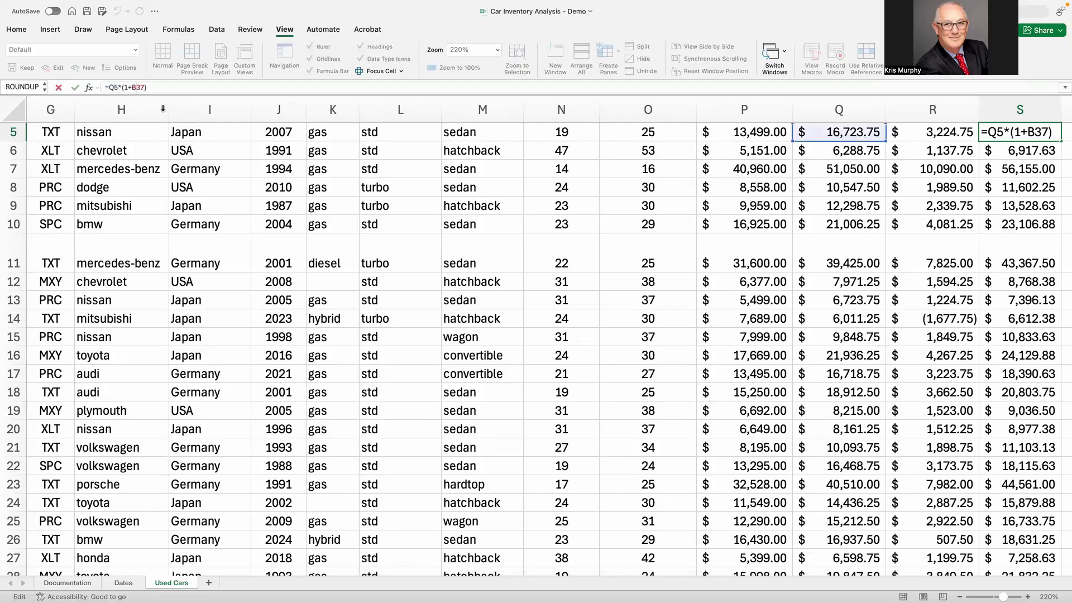
pyautogui.write('$')
pyautogui.click(75, 87)
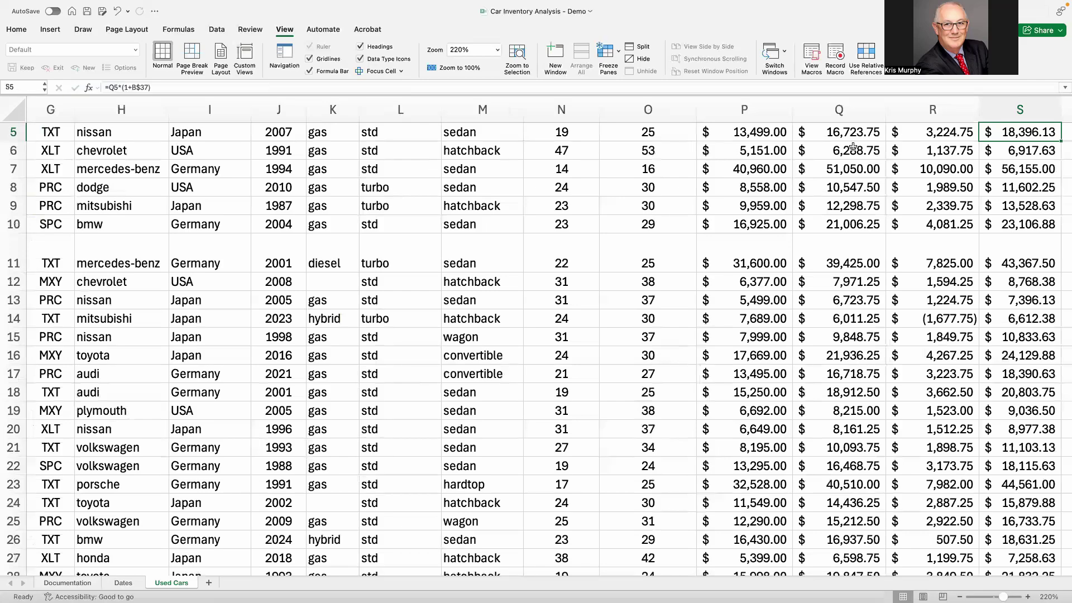
pyautogui.doubleClick(1060, 140)
pyautogui.click(1030, 134)
pyautogui.scroll(-2, 835, 342)
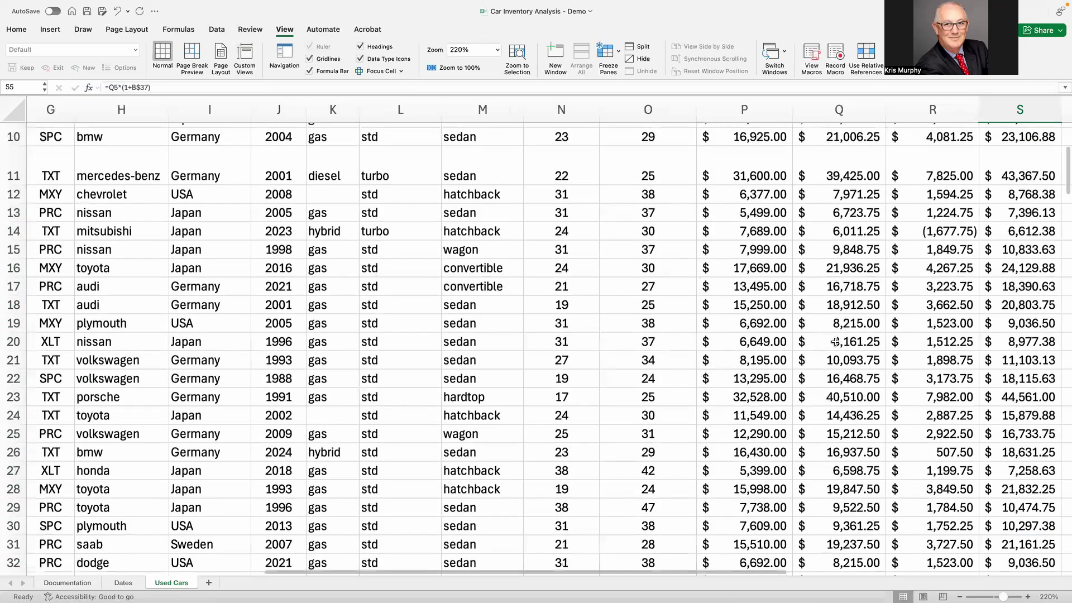
pyautogui.scroll(1, 836, 342)
pyautogui.scroll(4, 617, 581)
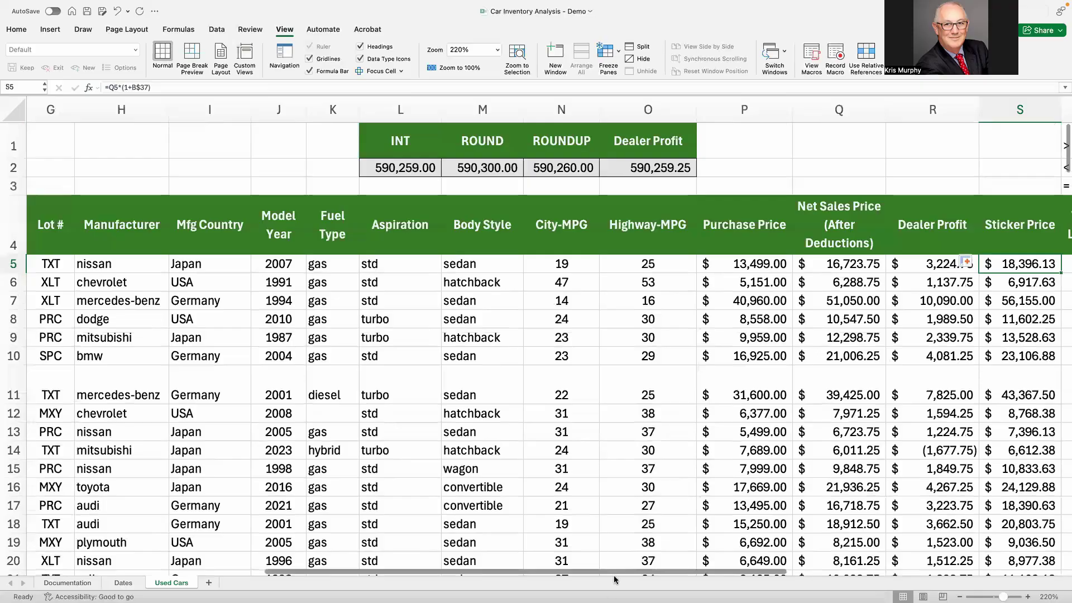
pyautogui.hscroll(3, 617, 573)
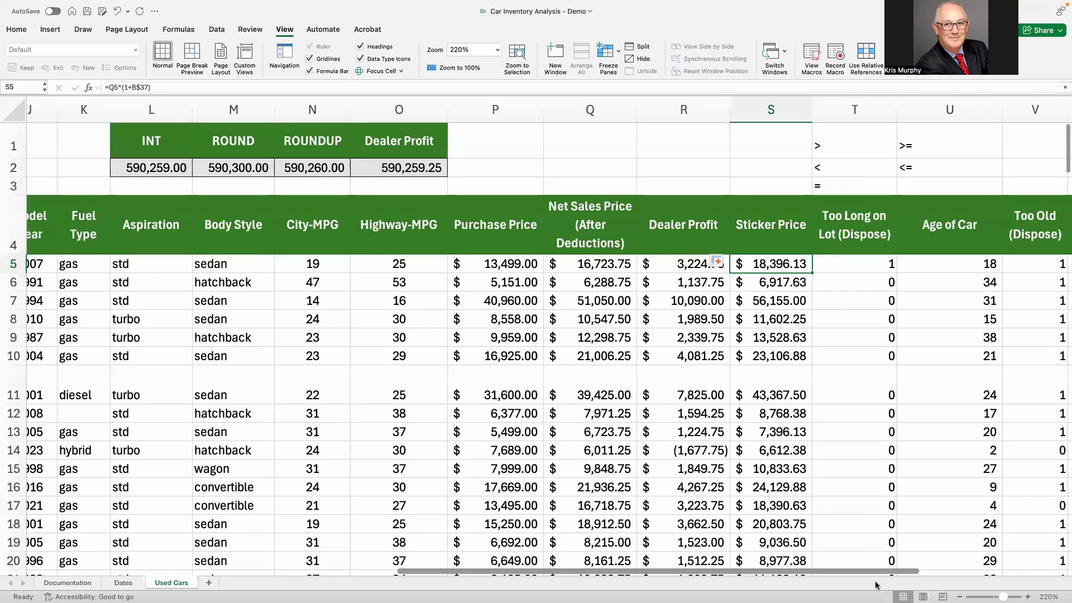
pyautogui.hscroll(4, 875, 581)
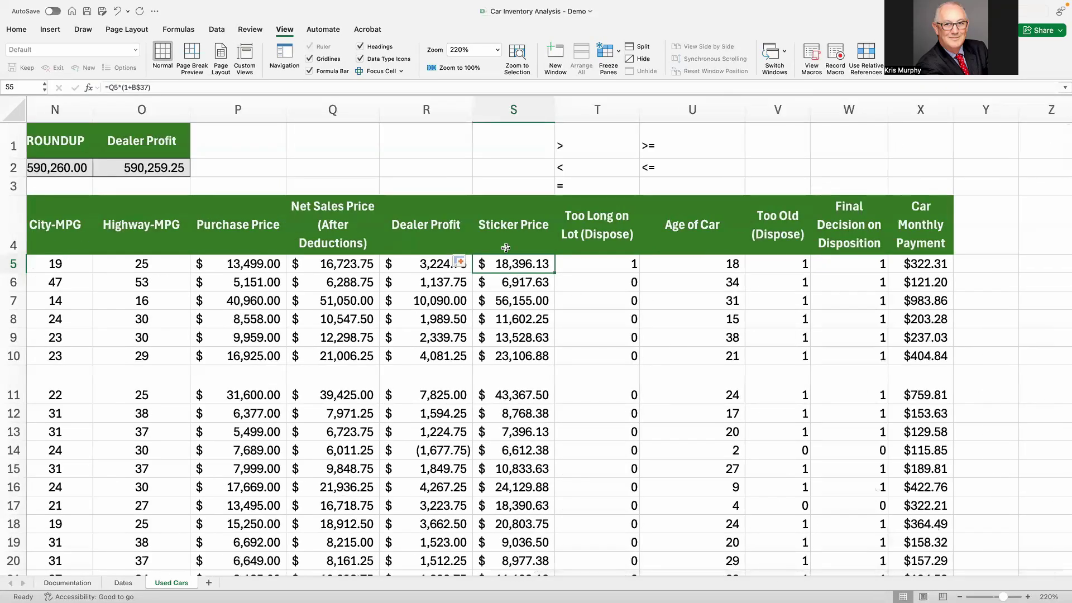
pyautogui.click(596, 261)
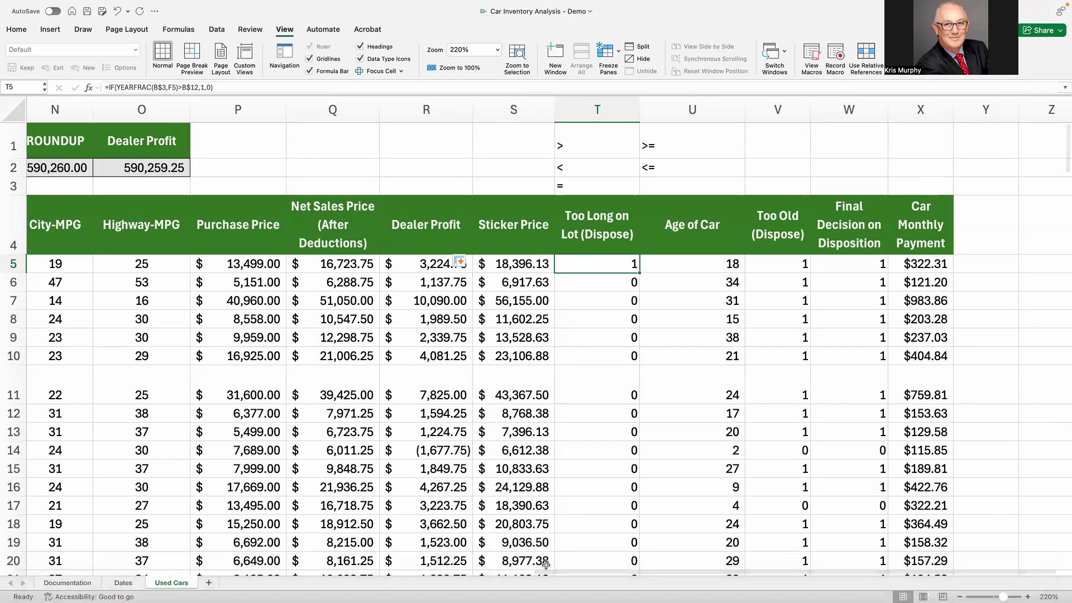
pyautogui.hscroll(-15, 546, 563)
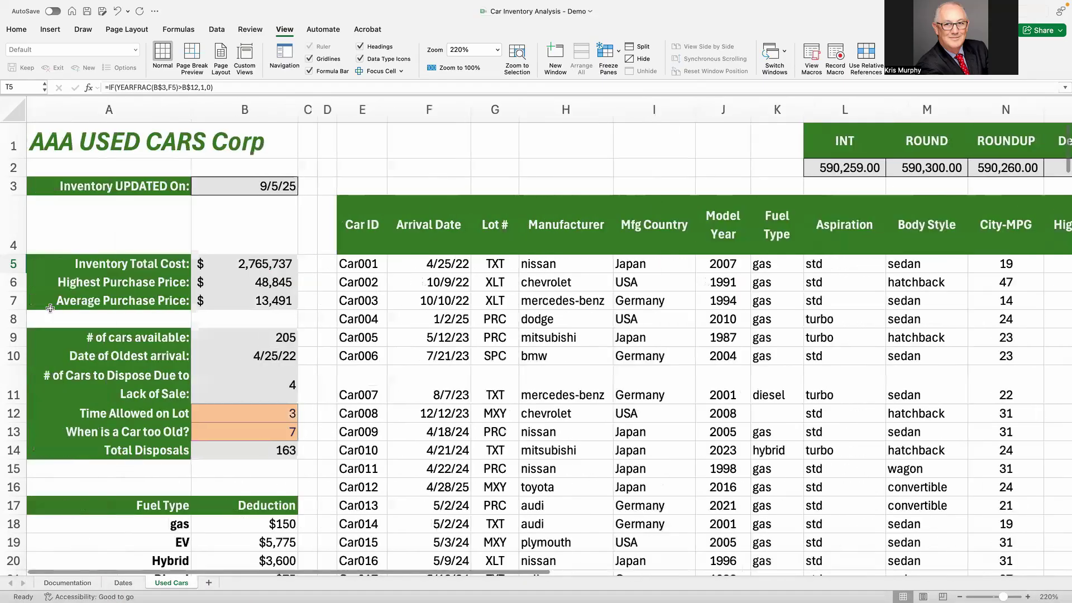
pyautogui.click(271, 186)
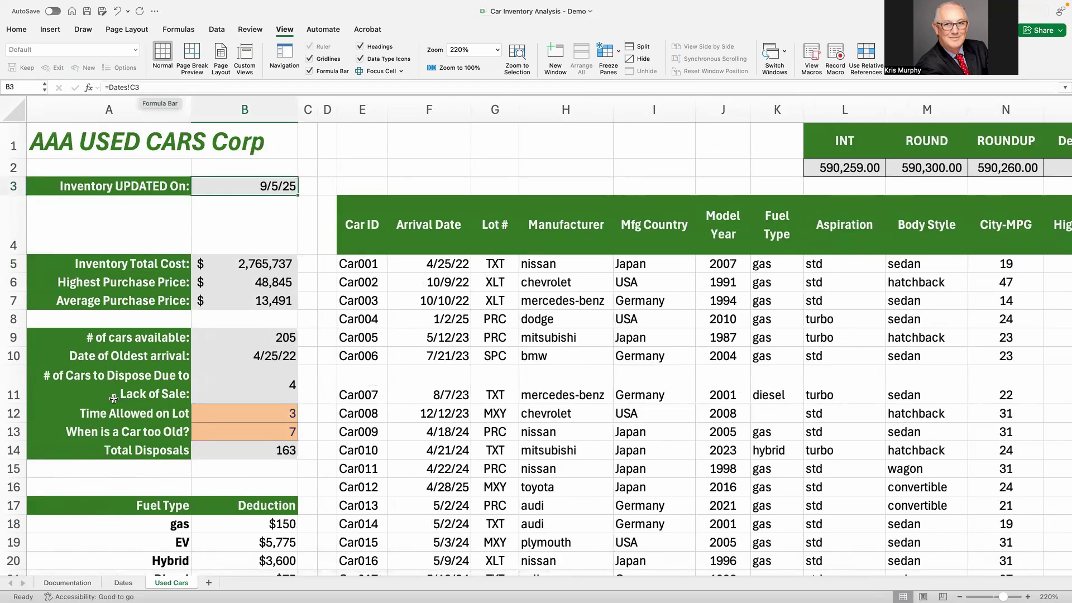
pyautogui.click(123, 583)
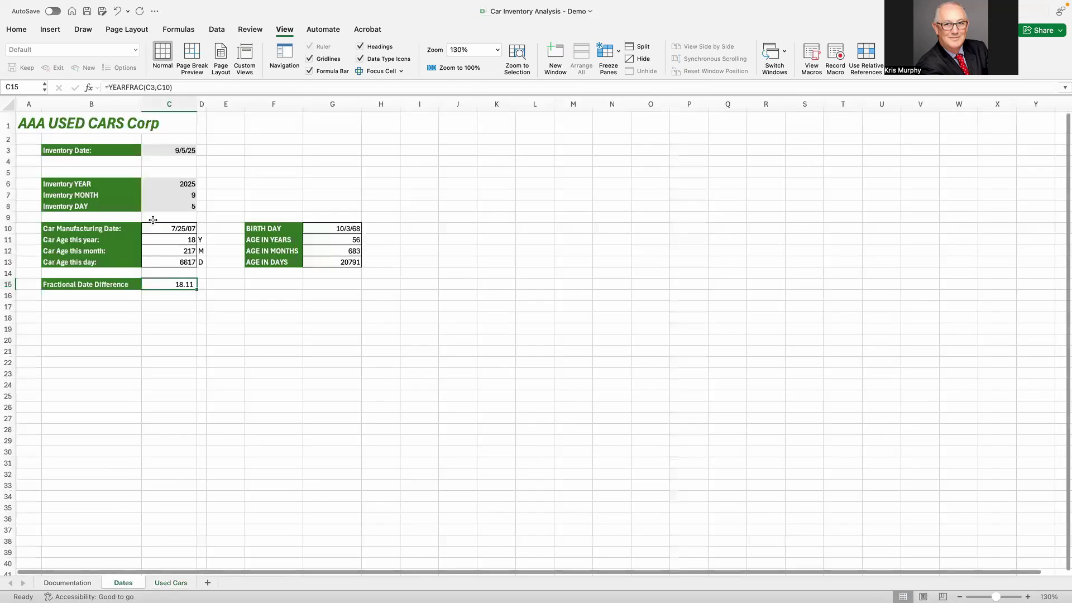
pyautogui.click(166, 583)
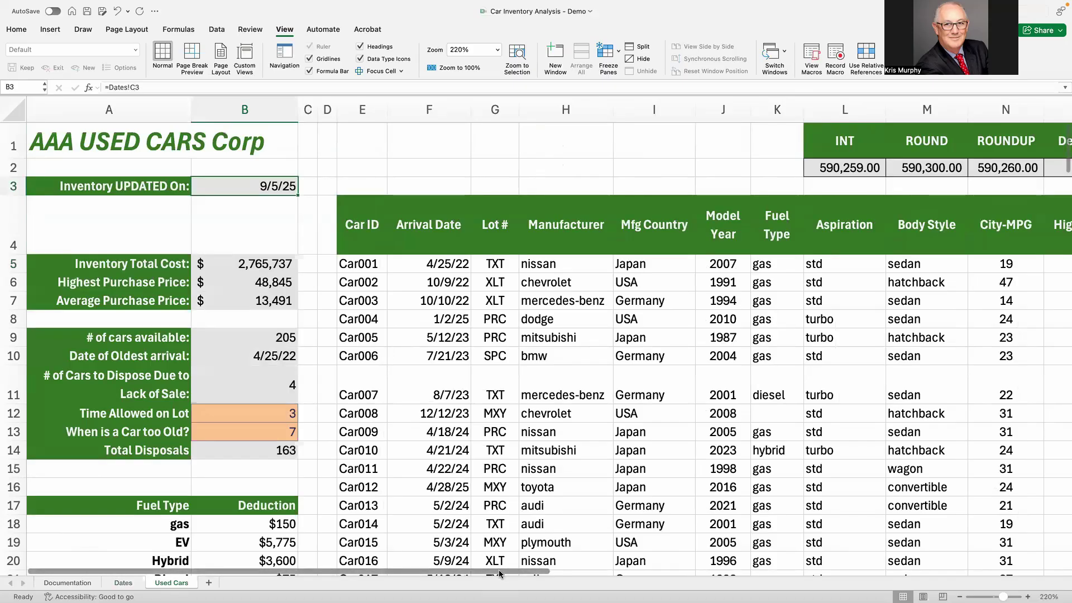
pyautogui.moveTo(498, 572); pyautogui.dragTo(1011, 575)
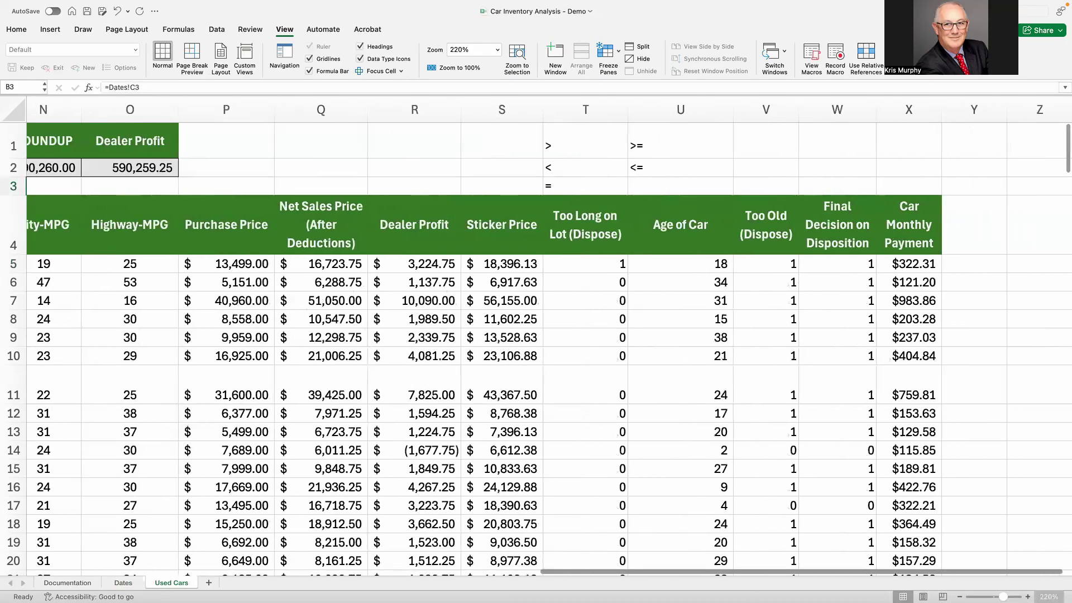
pyautogui.click(583, 266)
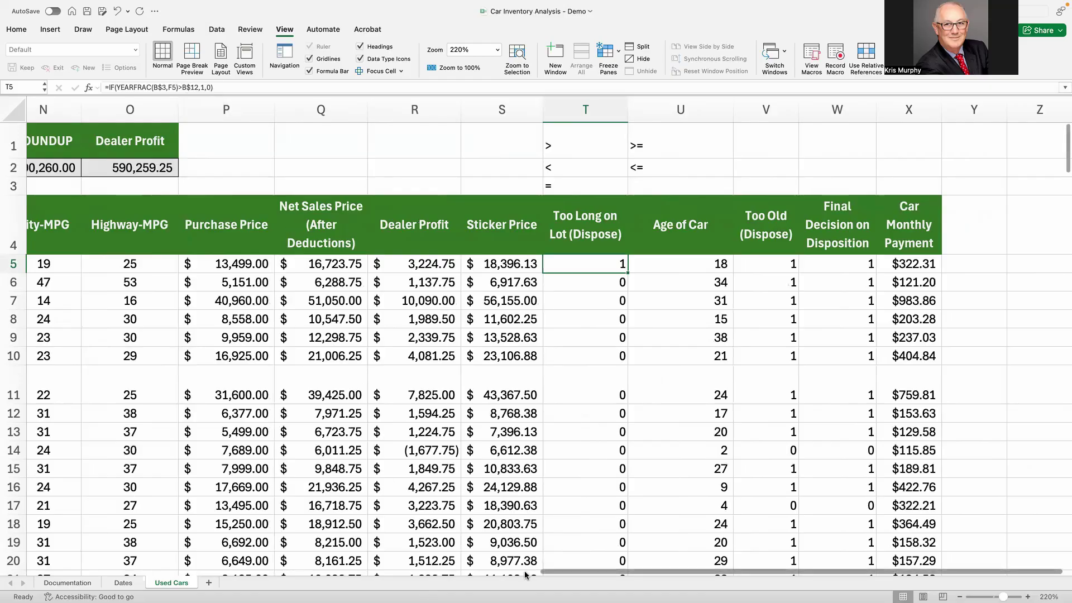
# Step: Review the sheet and evaluate the YEARFRAC part of T5's existing formula
pyautogui.moveTo(568, 570); pyautogui.dragTo(6, 550)
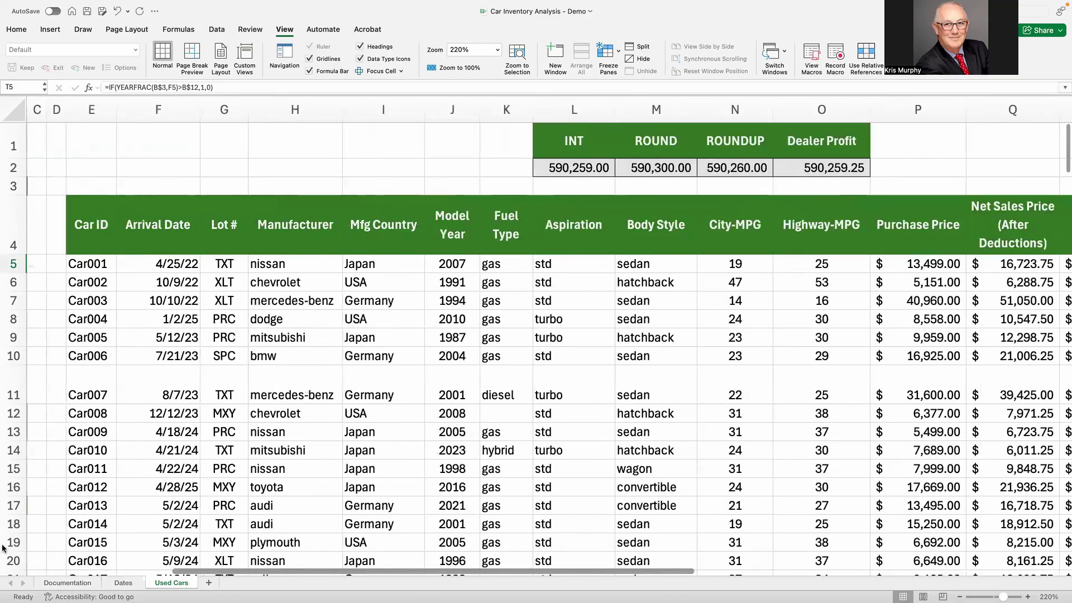
pyautogui.scroll(-3, 185, 457)
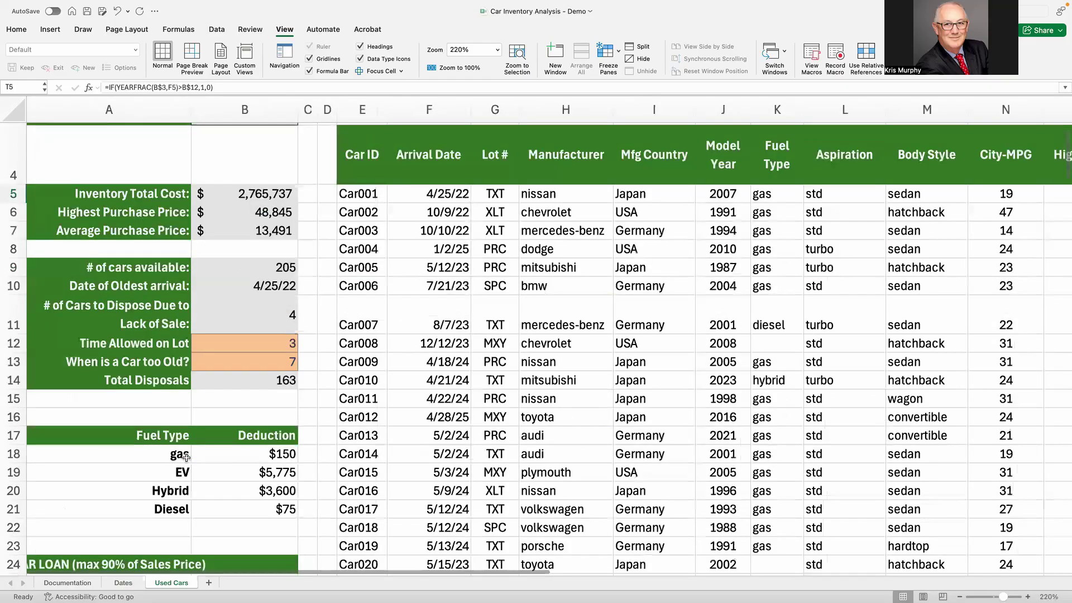
pyautogui.scroll(-1, 186, 457)
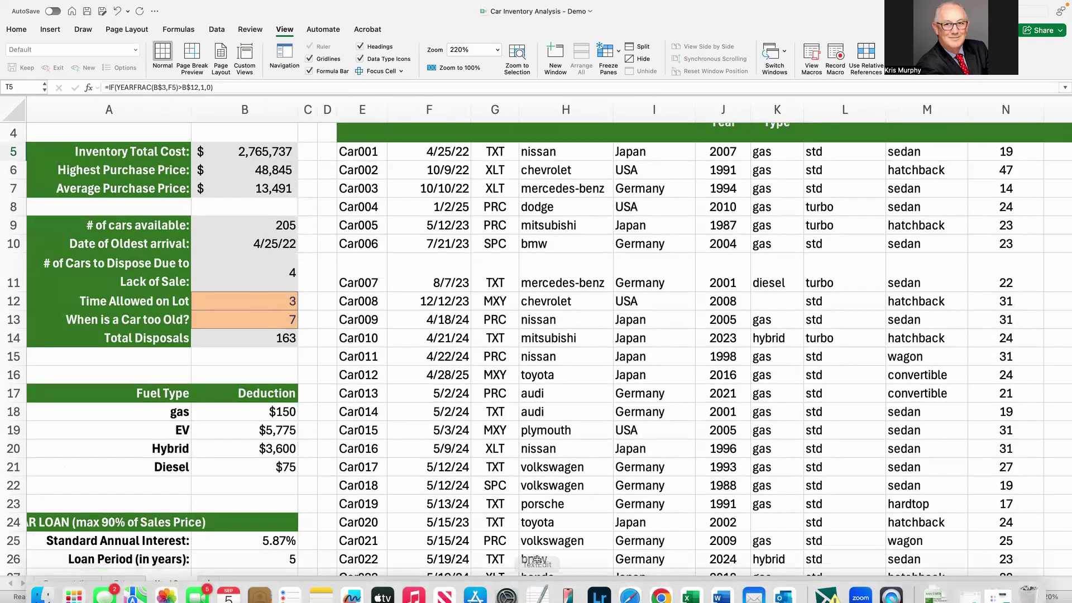
pyautogui.moveTo(528, 574); pyautogui.dragTo(999, 581)
pyautogui.scroll(1, 917, 495)
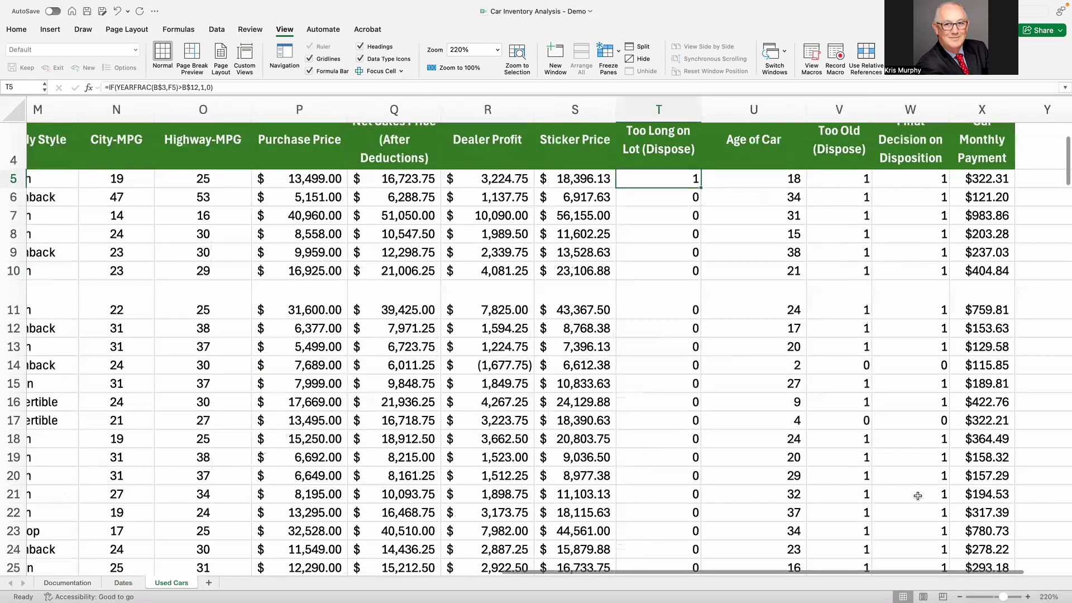
pyautogui.scroll(2, 681, 264)
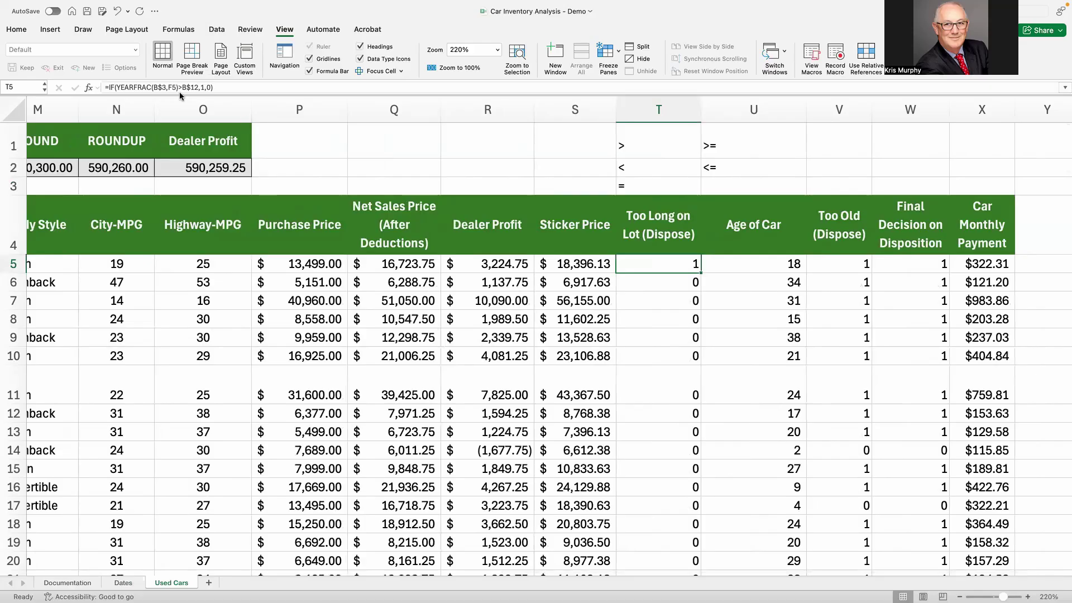
pyautogui.moveTo(117, 87); pyautogui.dragTo(180, 87)
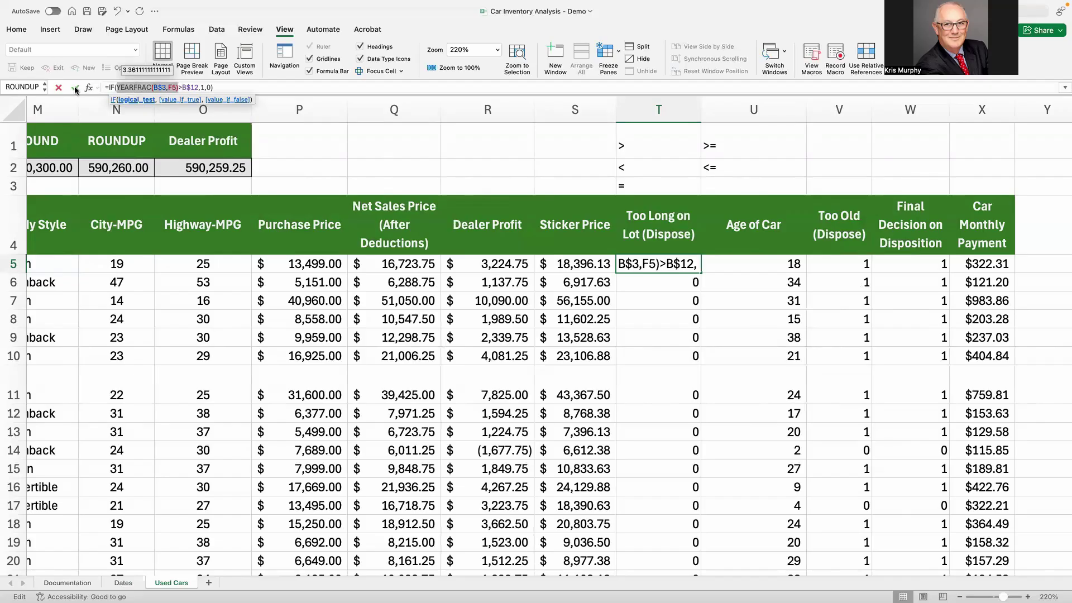
pyautogui.click(58, 87)
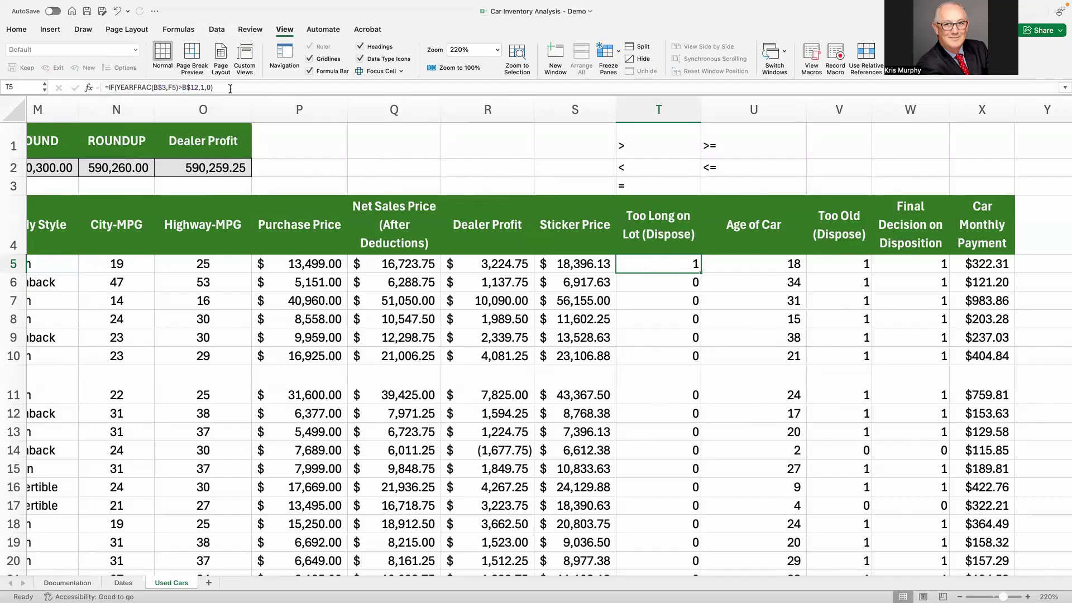
# Step: Replace T5 with =IF(YEARFRAC(B$3,F5)>B$12,1,0), fixing the stray '?', and fill it down
pyautogui.press('Delete')
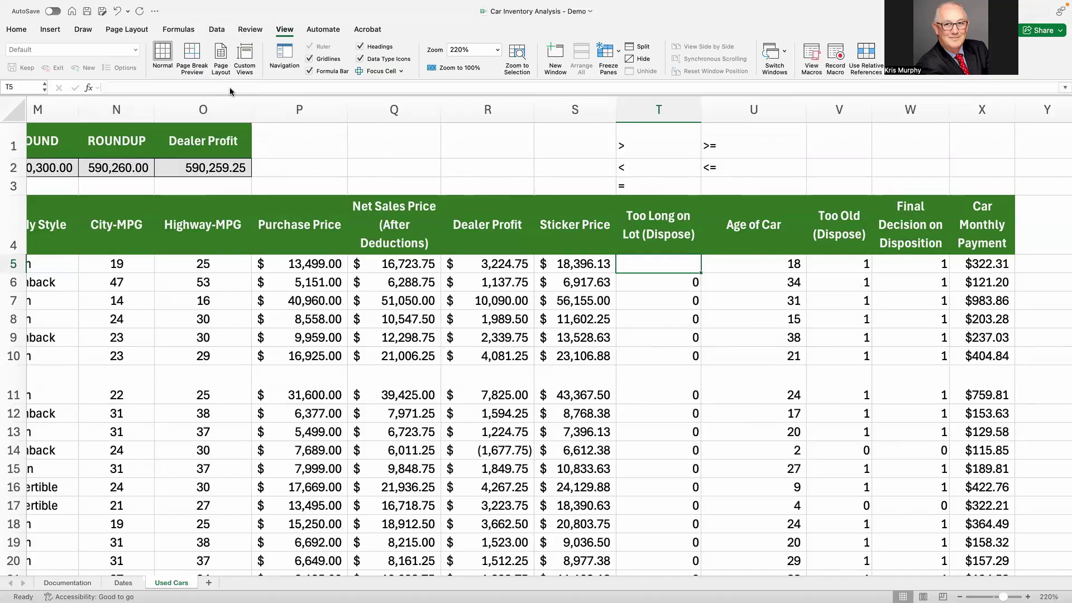
pyautogui.write('=if')
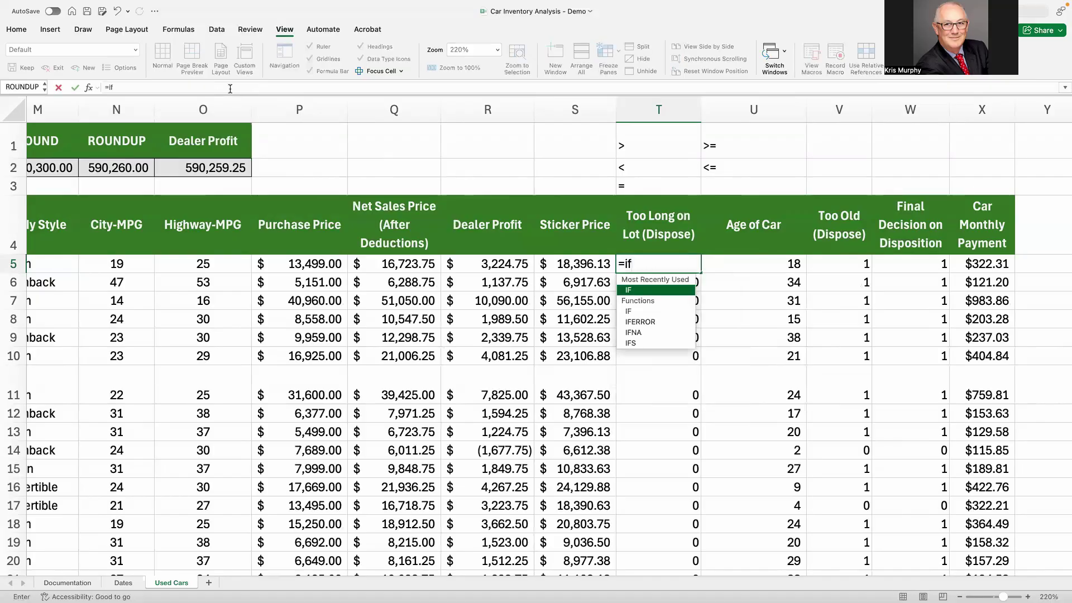
pyautogui.write('(')
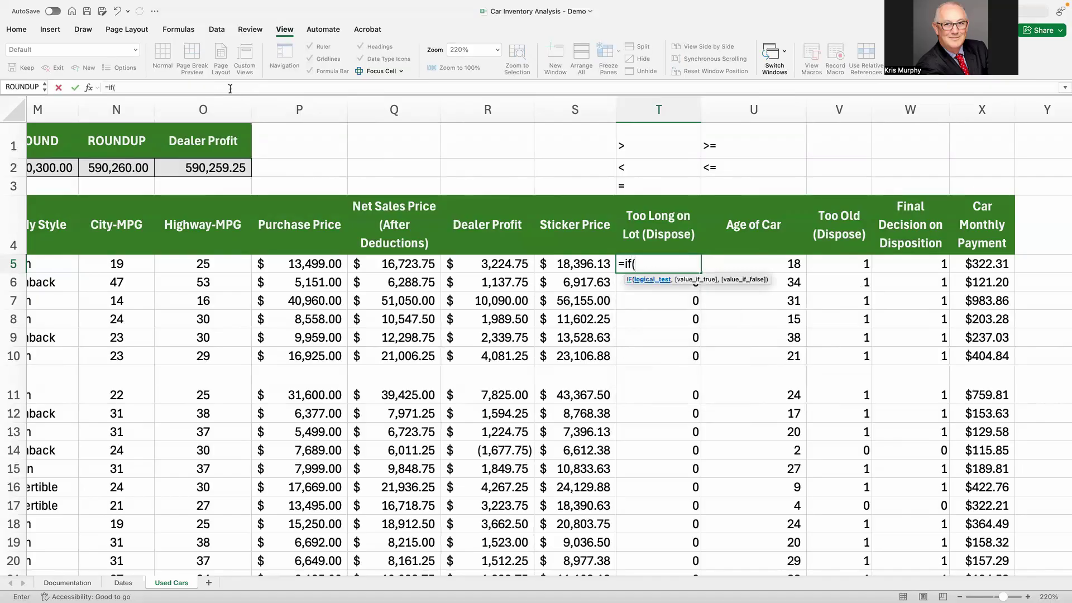
pyautogui.write('YEARFRAC(B$3,F5)?b')
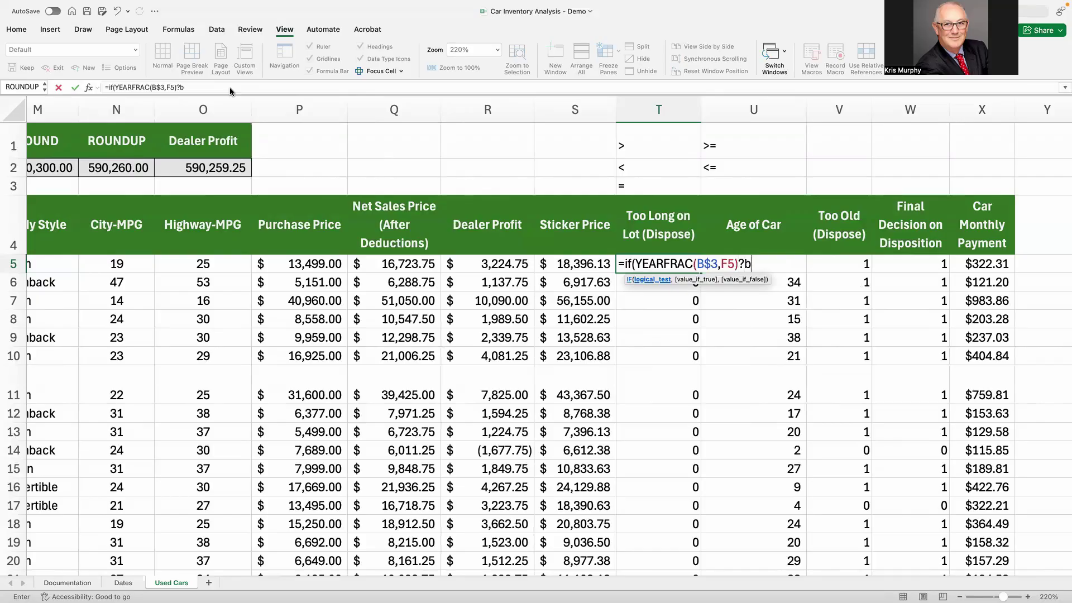
pyautogui.write('$12,')
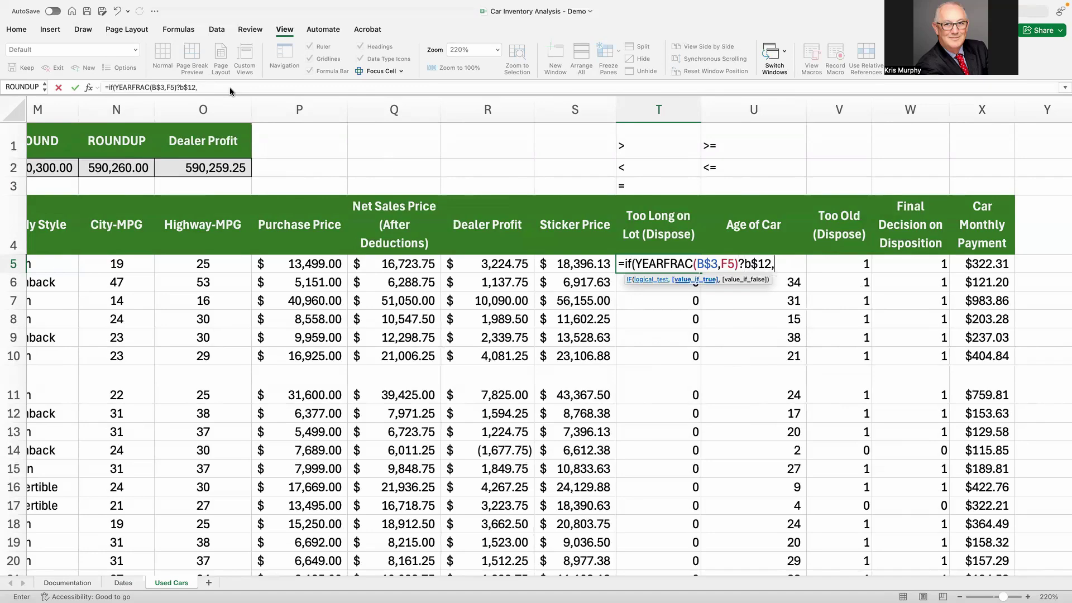
pyautogui.write('1,0')
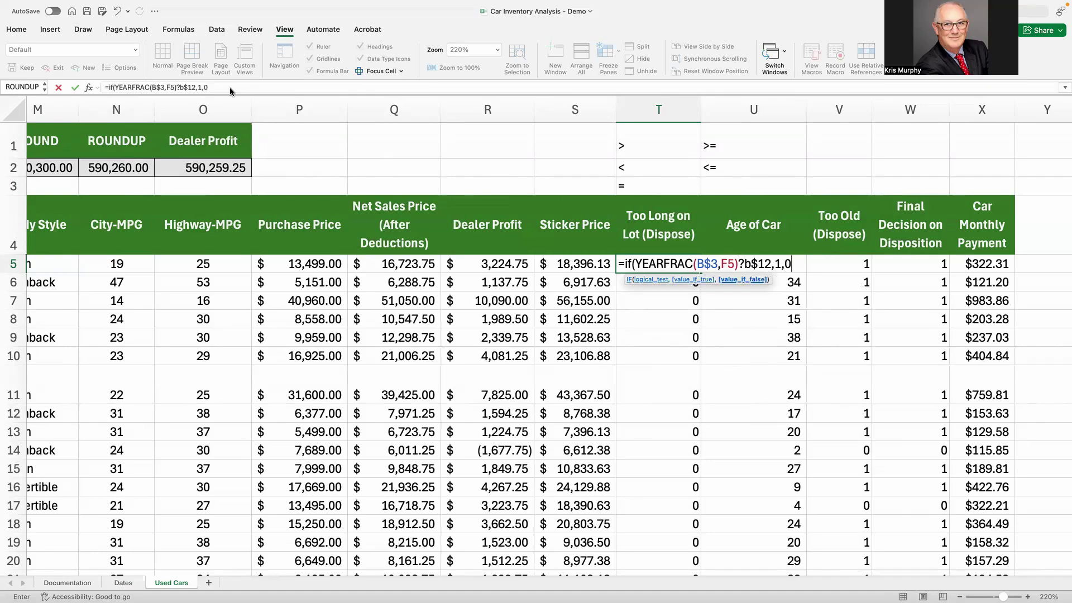
pyautogui.write(')')
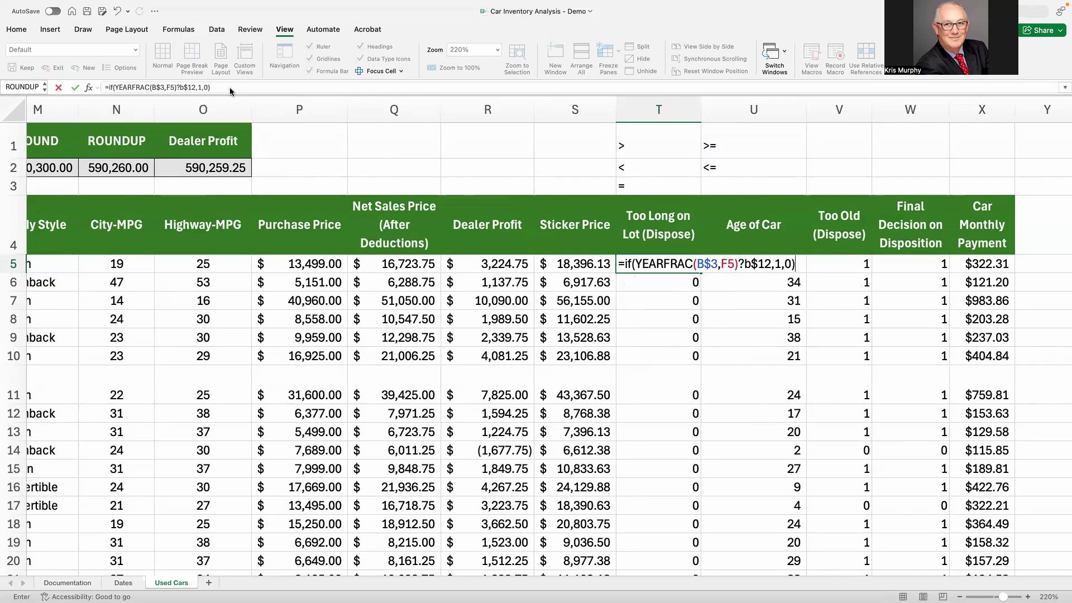
pyautogui.click(73, 87)
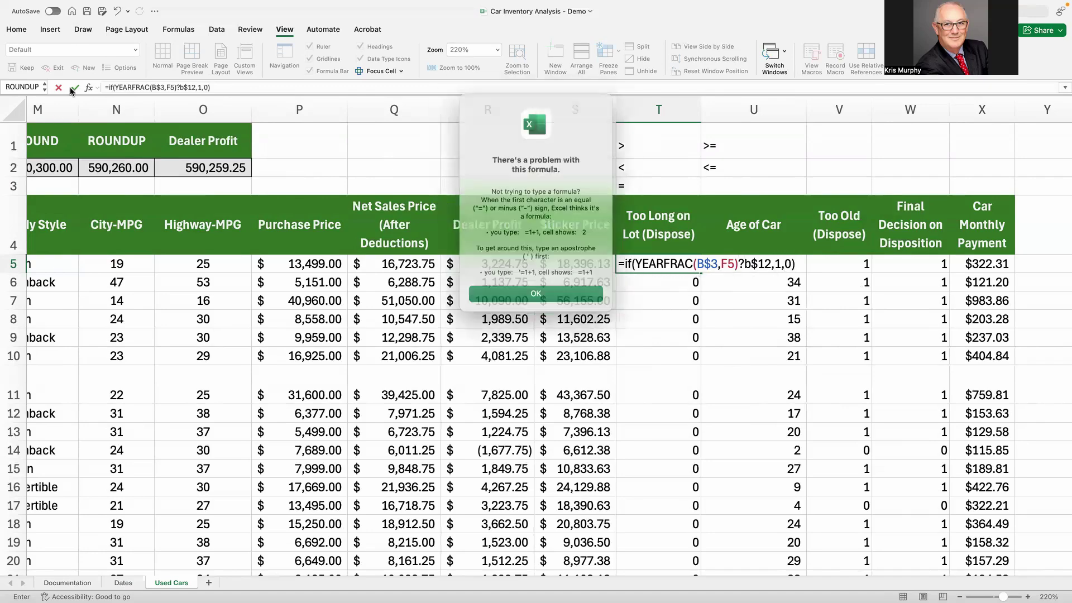
pyautogui.click(556, 297)
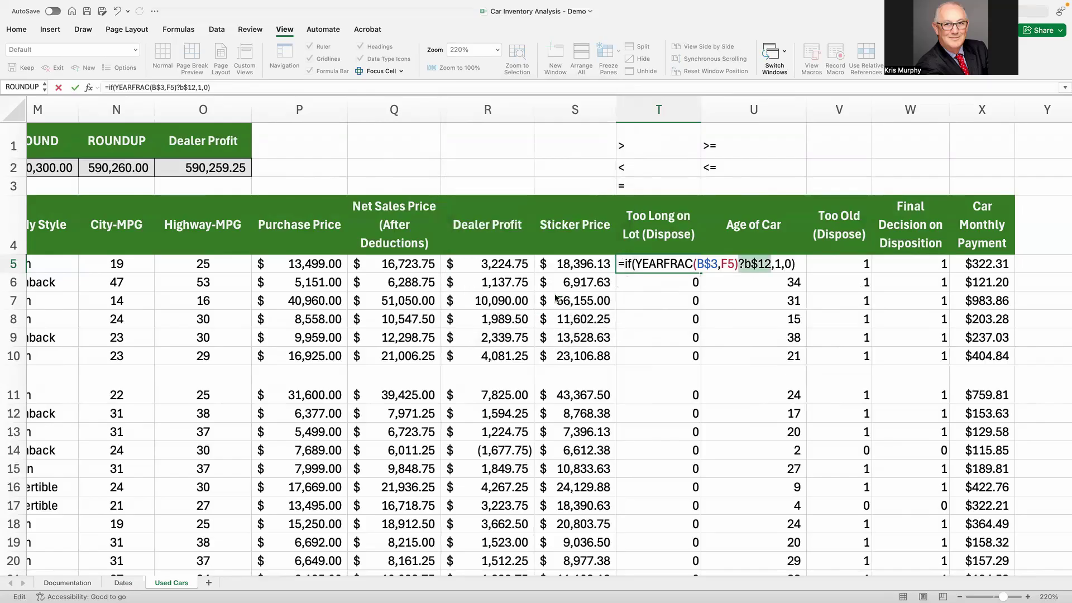
pyautogui.click(743, 264)
pyautogui.press('BackSpace')
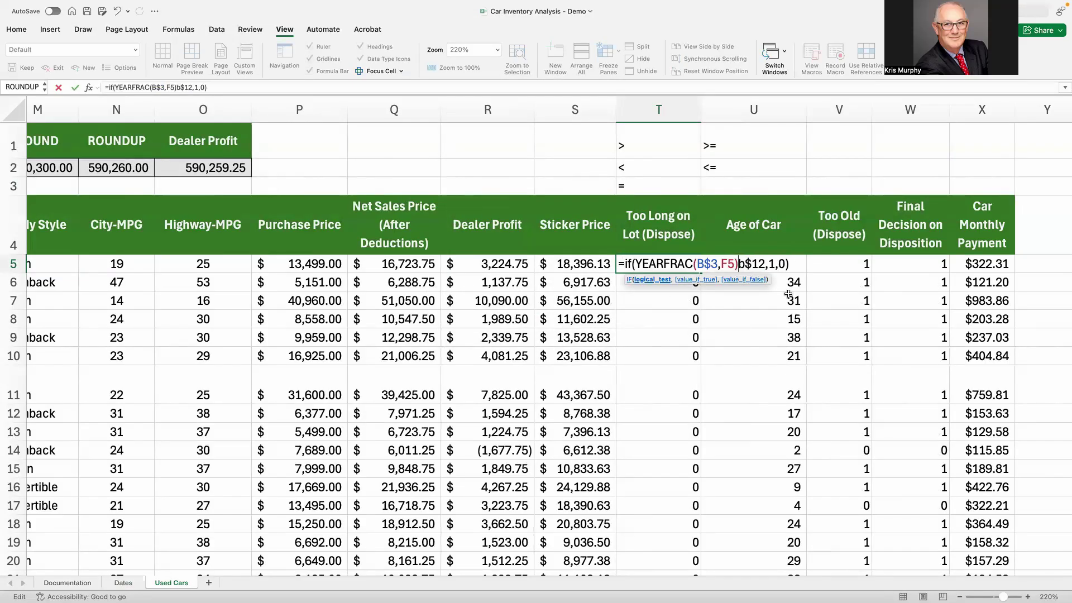
pyautogui.write('>')
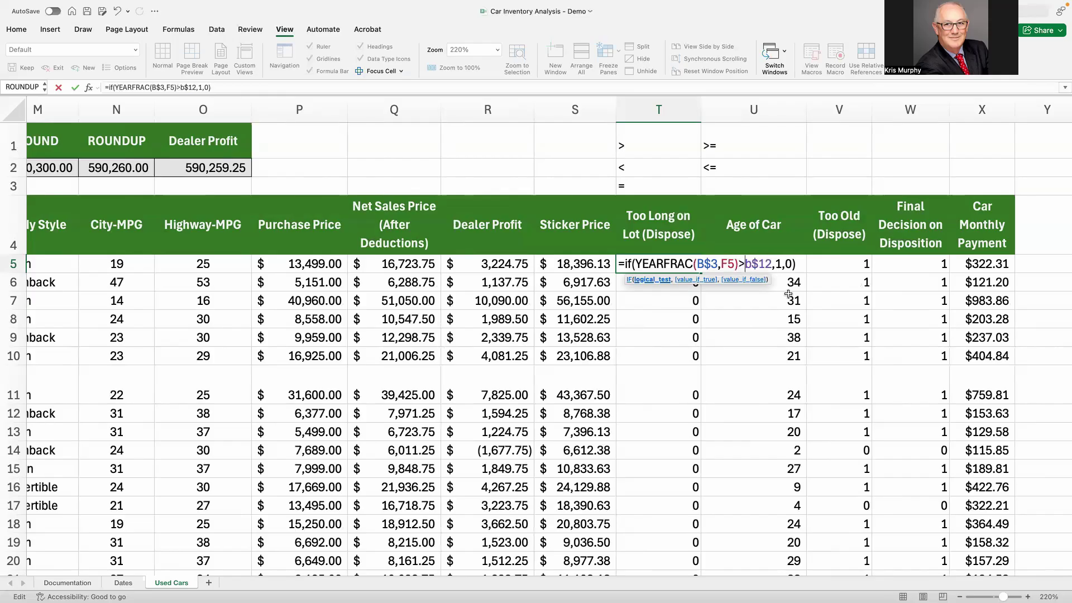
pyautogui.click(74, 88)
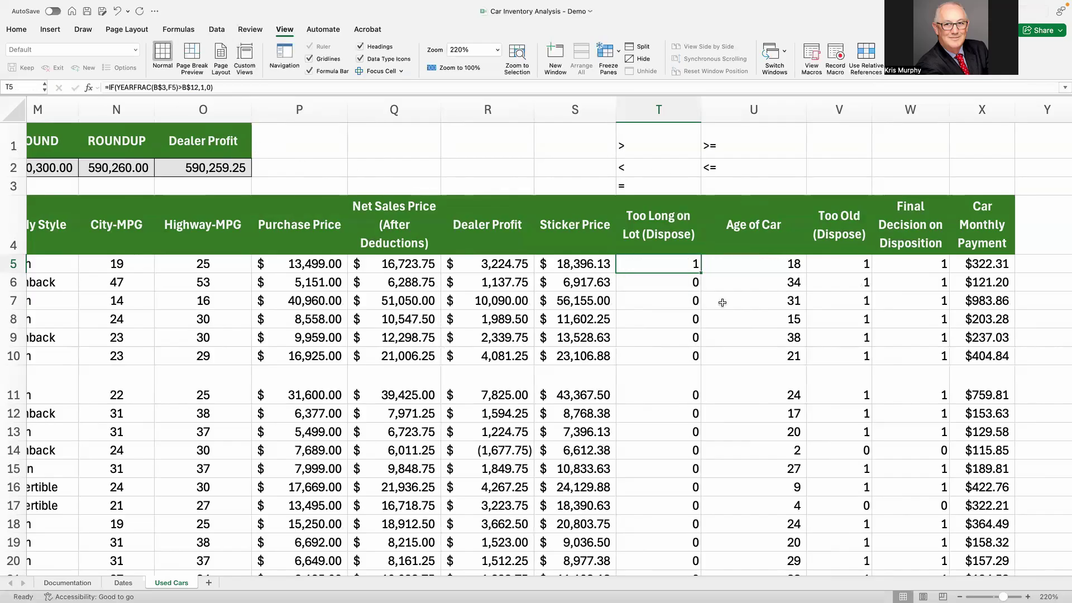
pyautogui.doubleClick(700, 272)
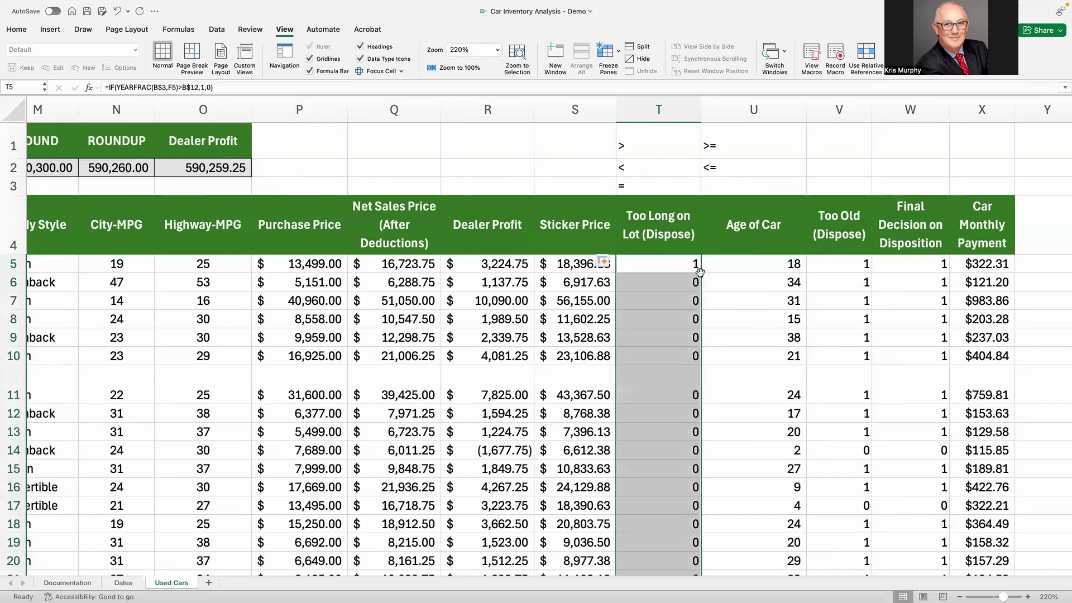
pyautogui.click(665, 258)
pyautogui.click(643, 111)
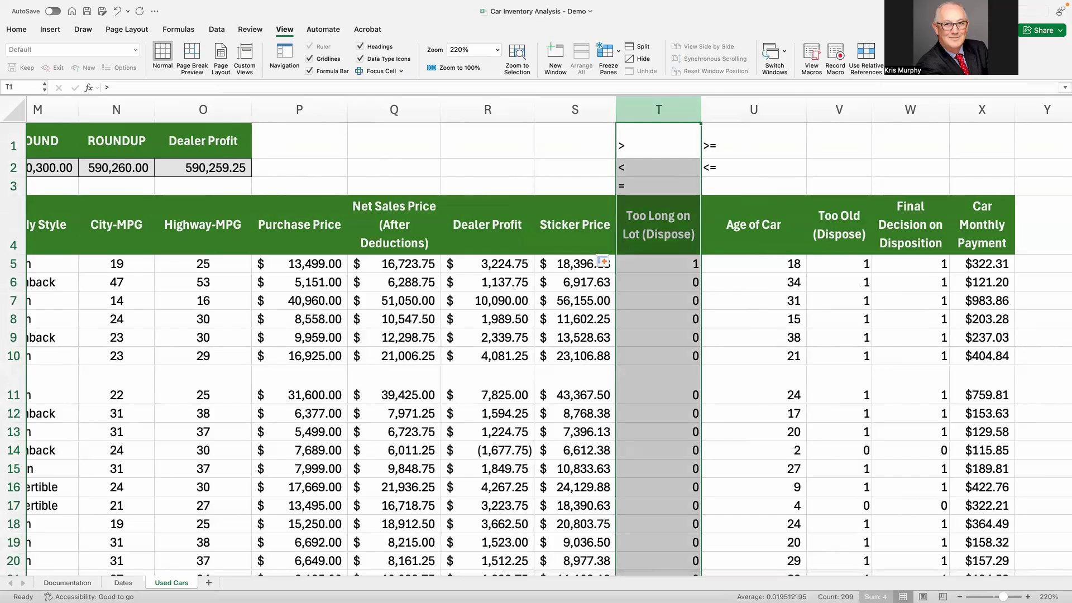
pyautogui.click(666, 260)
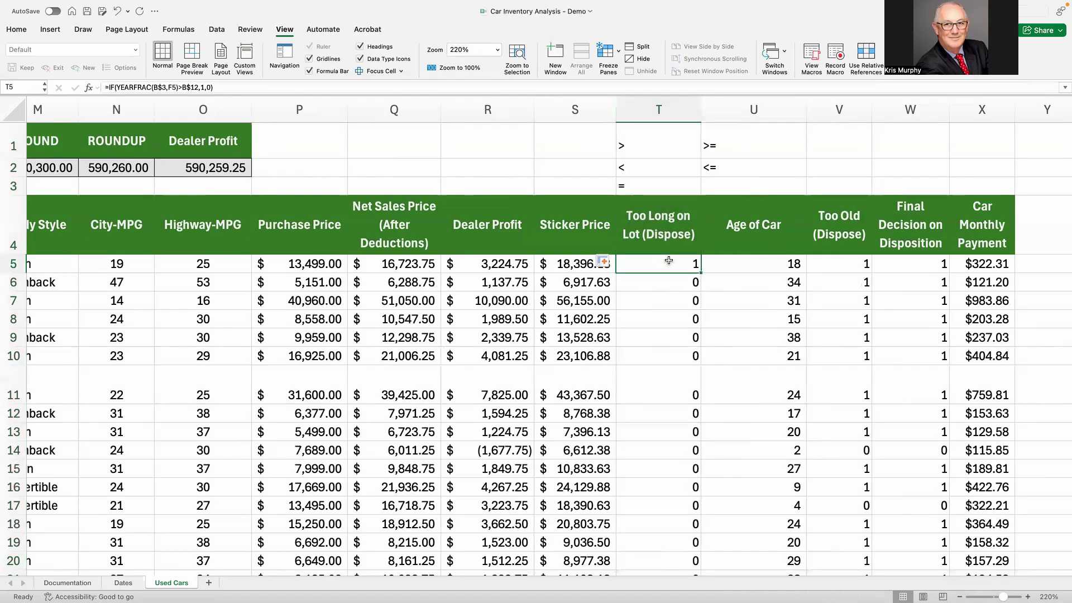
pyautogui.click(740, 261)
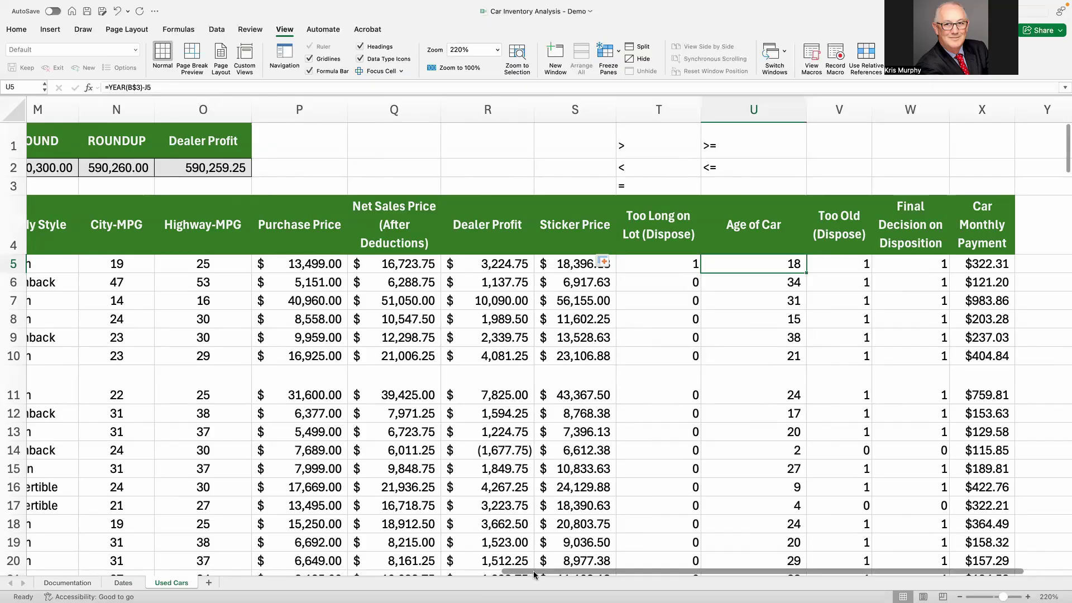
pyautogui.moveTo(532, 575); pyautogui.dragTo(303, 570)
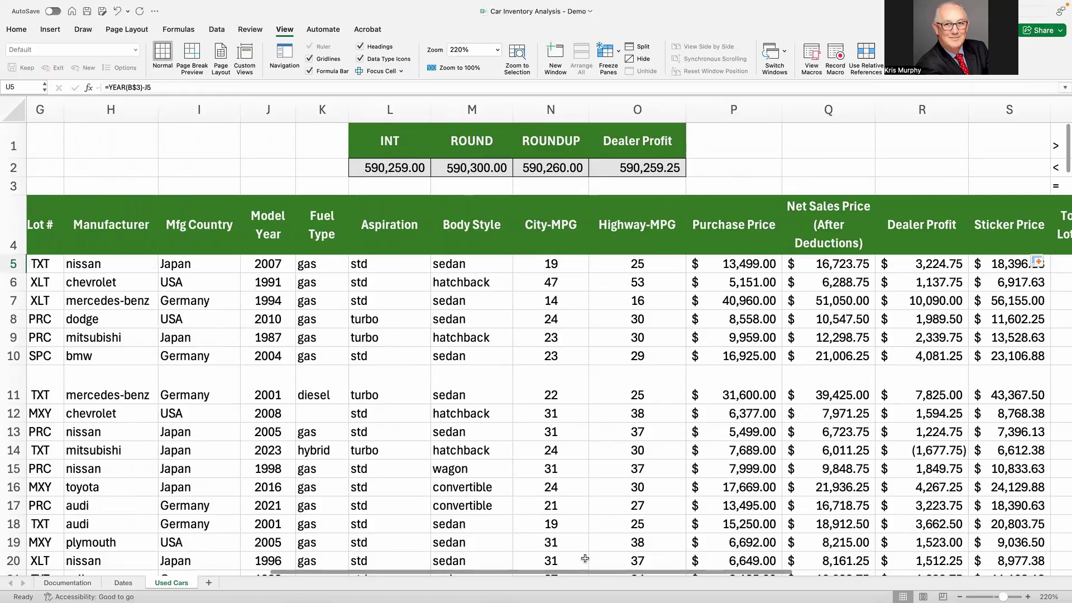
pyautogui.moveTo(582, 571); pyautogui.dragTo(195, 553)
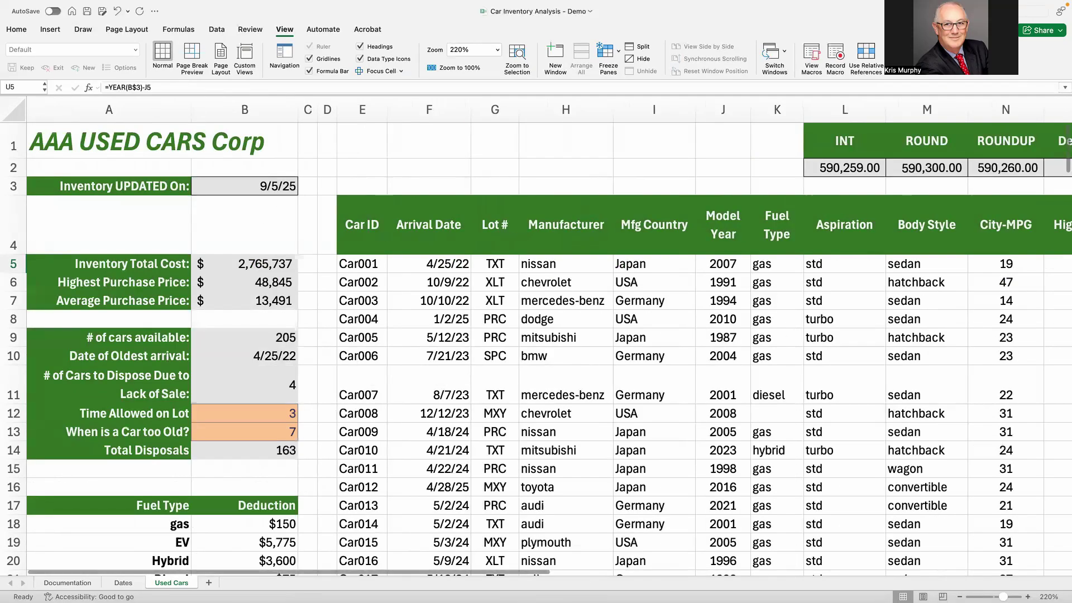
pyautogui.moveTo(534, 572); pyautogui.dragTo(1029, 572)
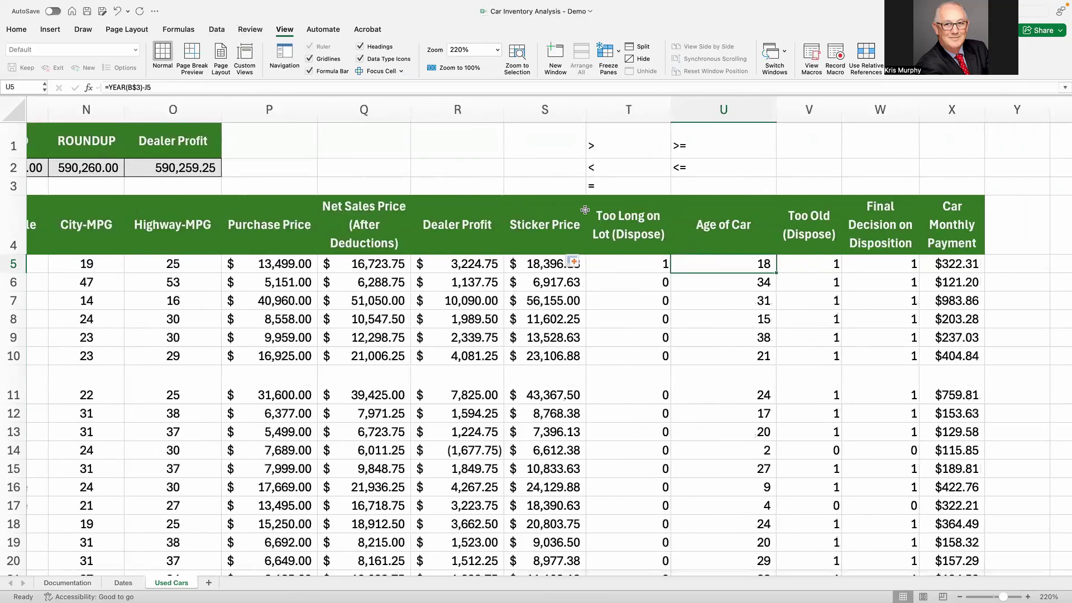
# Step: Enter =YEAR(B3)-J5 in U5, fill it down, and dismiss the circular-reference warning
pyautogui.write('=y')
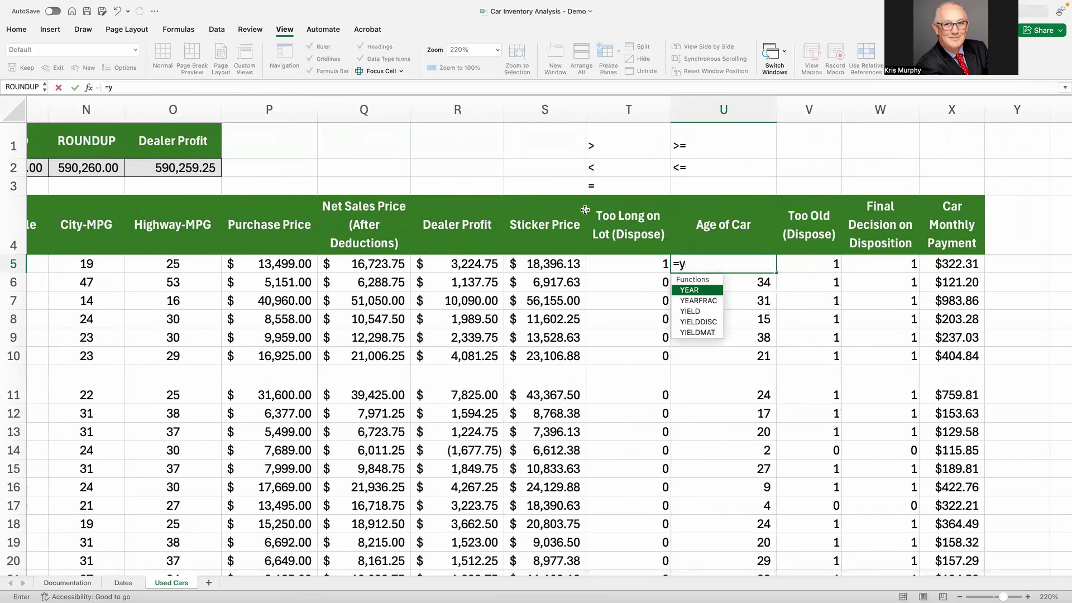
pyautogui.write('ear(')
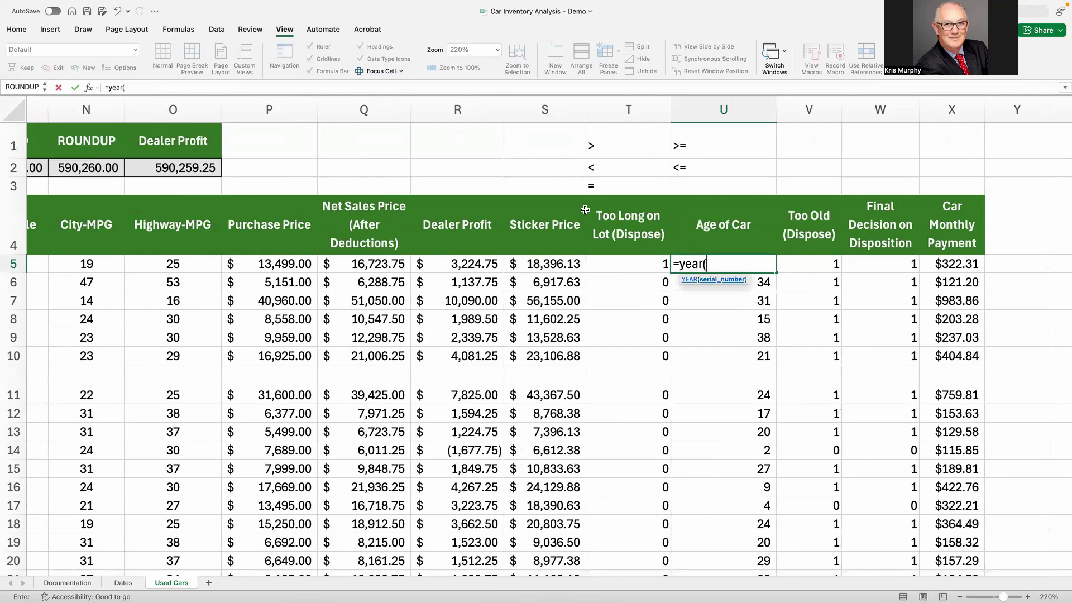
pyautogui.write('b')
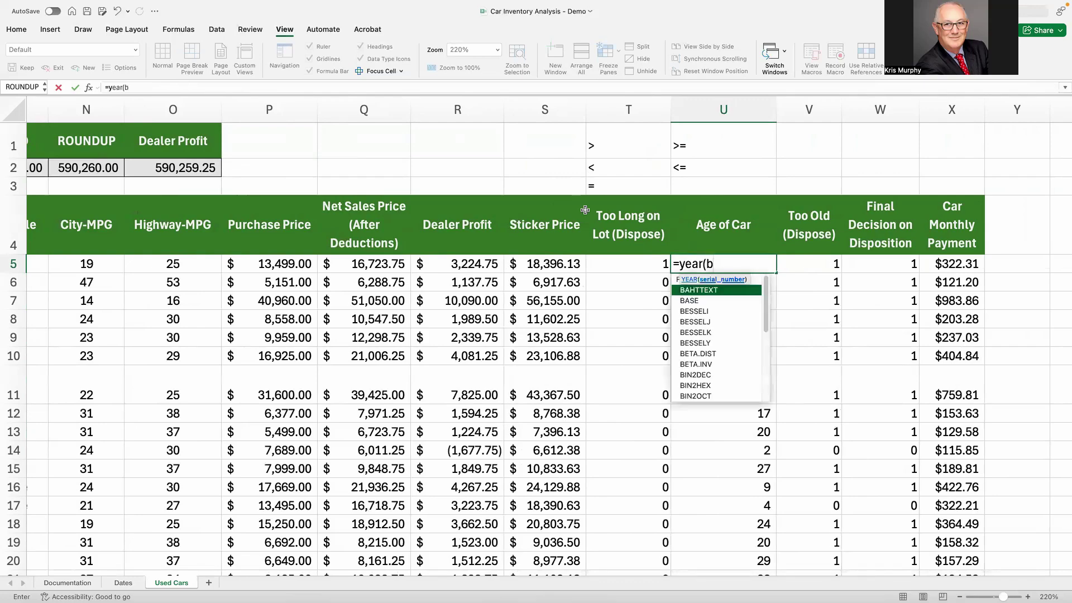
pyautogui.write('3')
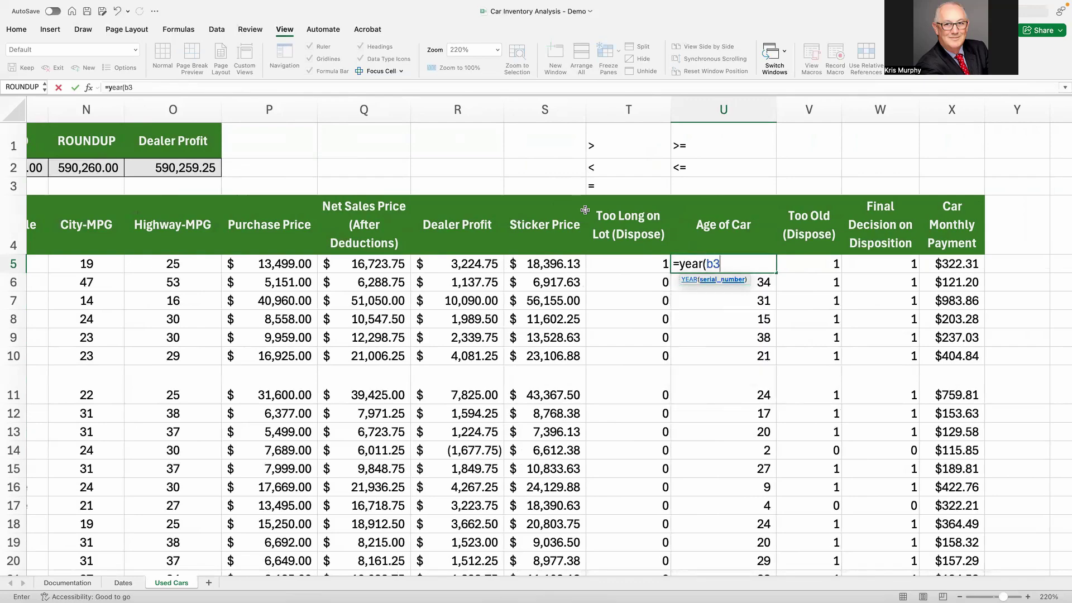
pyautogui.write('_')
pyautogui.press('BackSpace')
pyautogui.write(')')
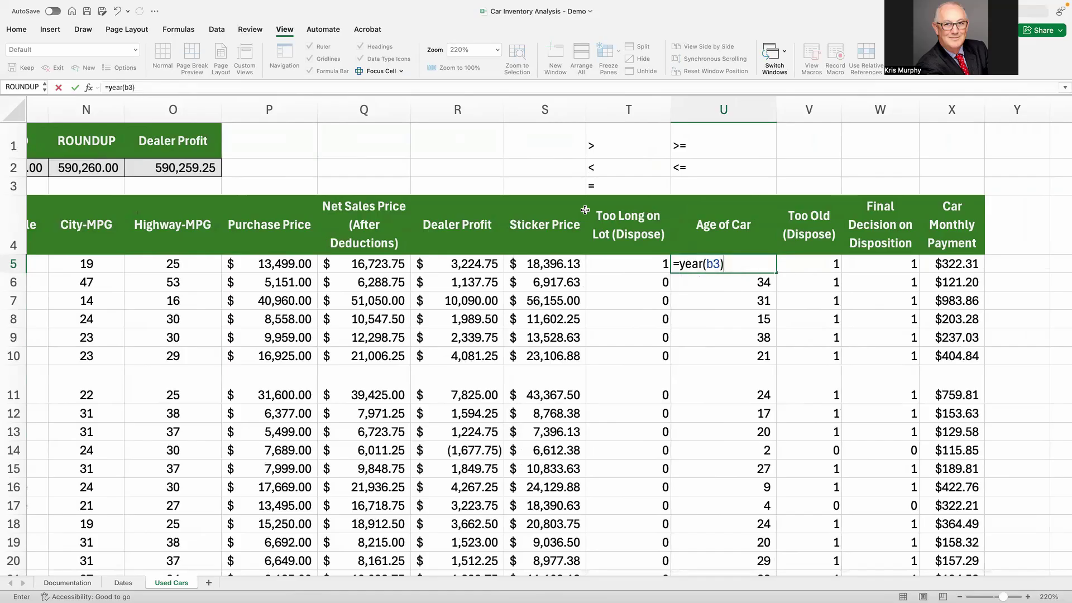
pyautogui.write('-')
pyautogui.press('Left')
pyautogui.press('Left')
pyautogui.press('Left')
pyautogui.press('Left')
pyautogui.press('Left')
pyautogui.press('Left')
pyautogui.press('Left')
pyautogui.press('Left')
pyautogui.press('Left')
pyautogui.press('Left')
pyautogui.press('Left')
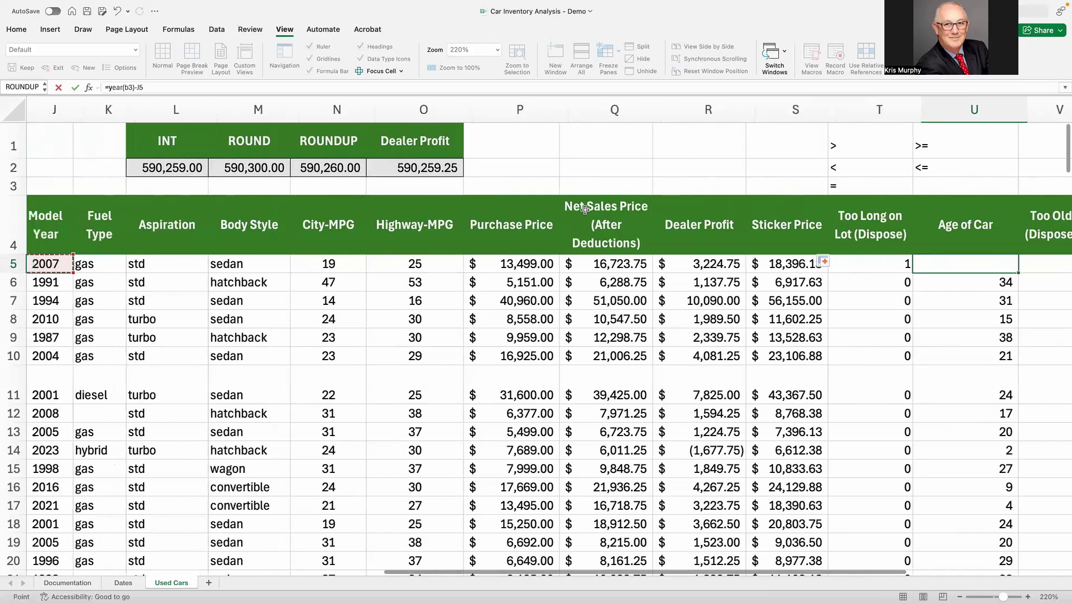
pyautogui.hscroll(-3, 584, 209)
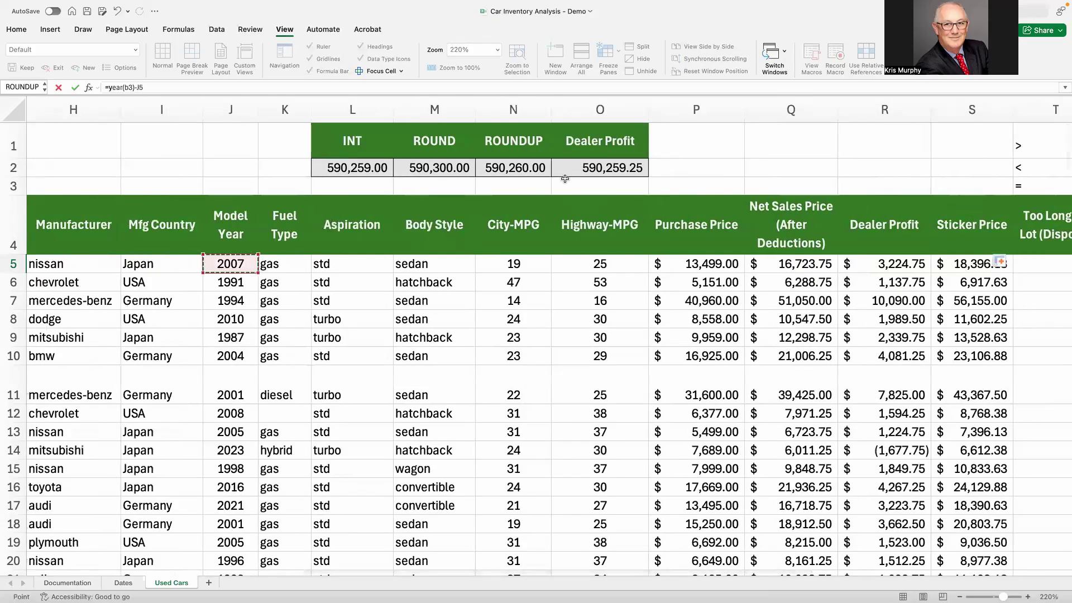
pyautogui.click(76, 89)
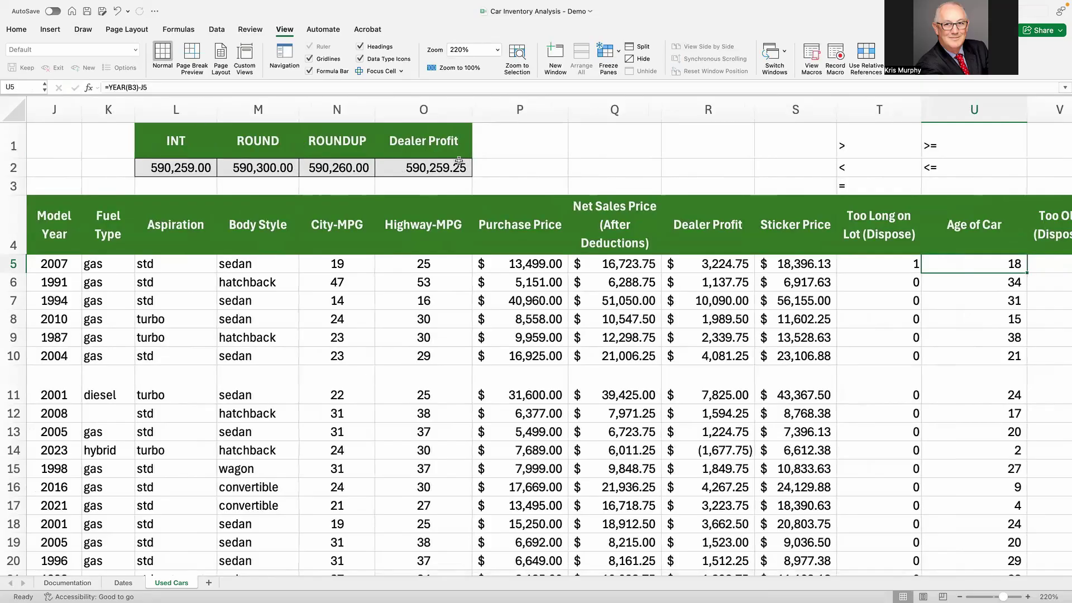
pyautogui.doubleClick(1027, 272)
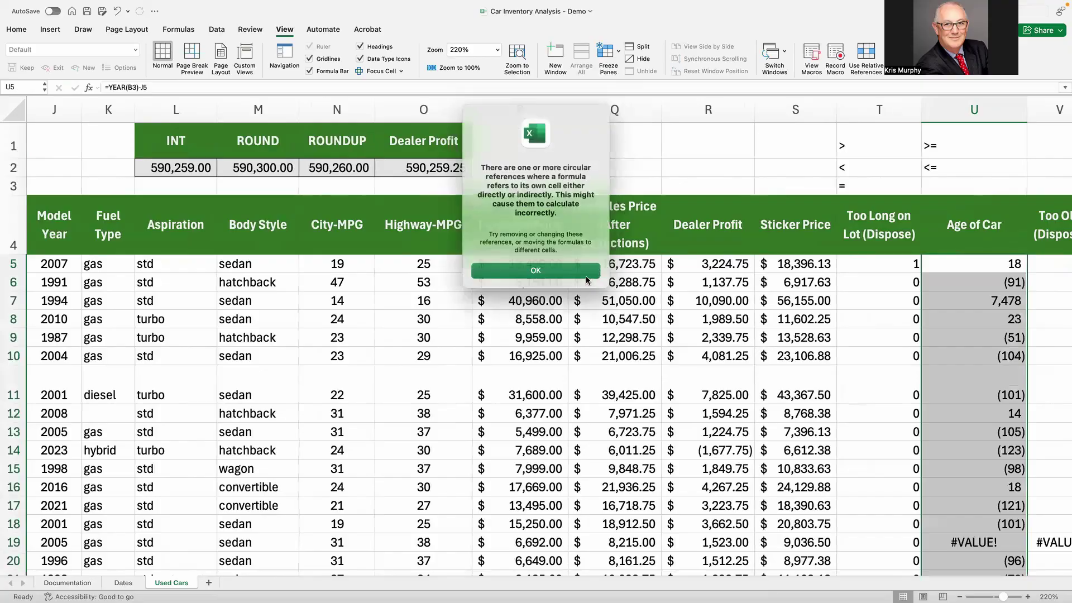
pyautogui.click(584, 274)
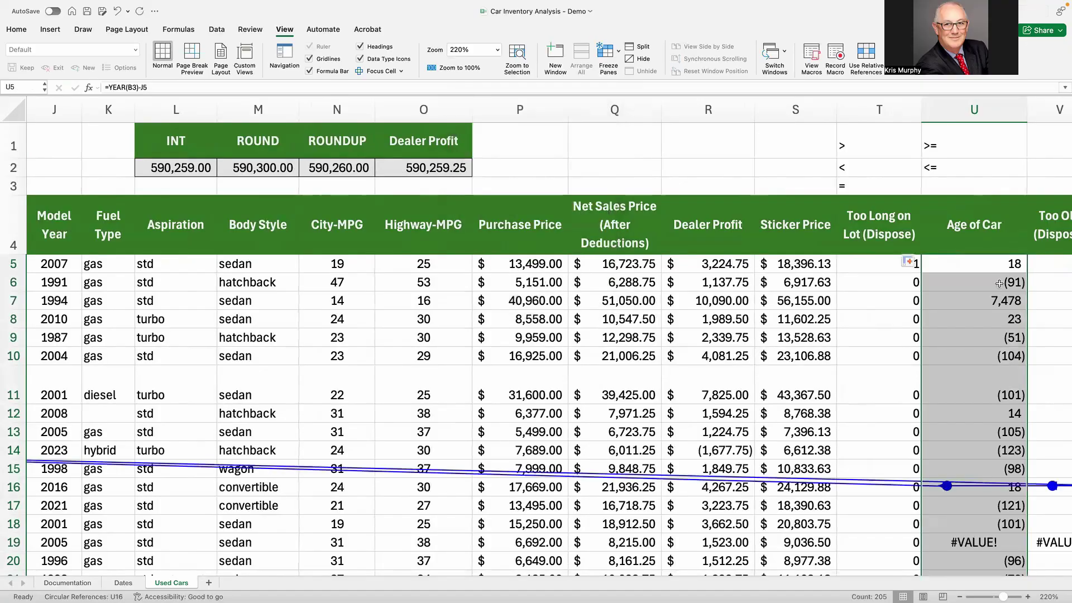
# Step: Correct U5 to =YEAR(B$3)-J5 and fill the fixed age formula down the column
pyautogui.click(993, 265)
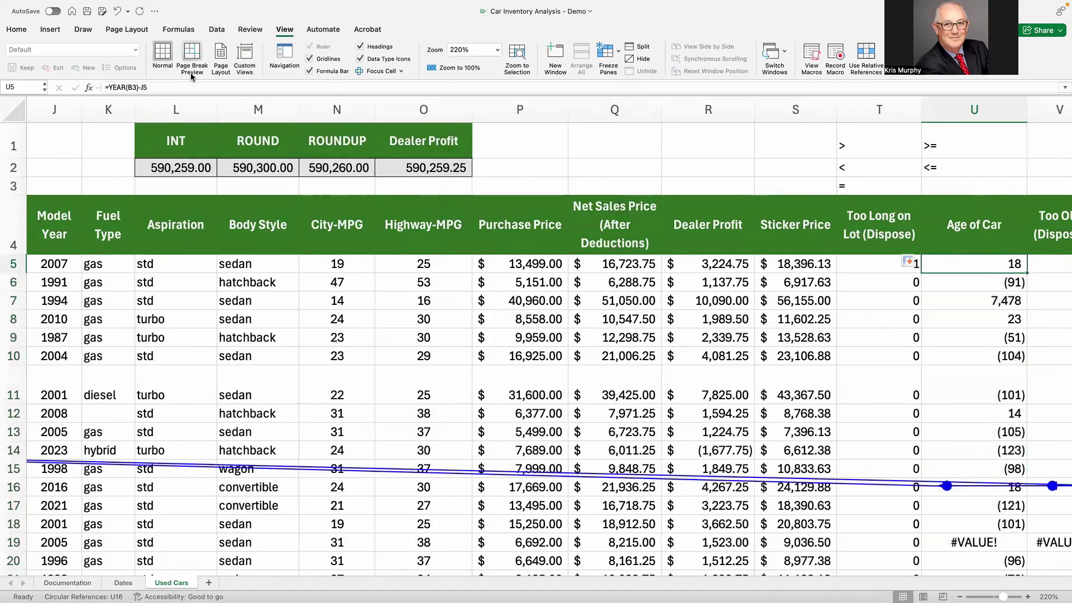
pyautogui.click(134, 87)
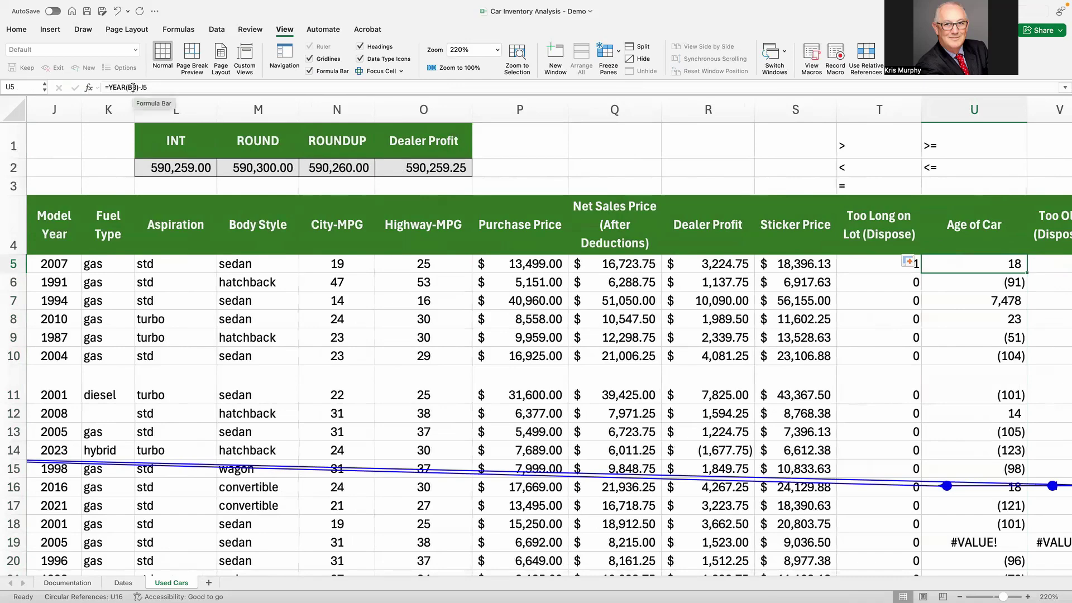
pyautogui.write('$')
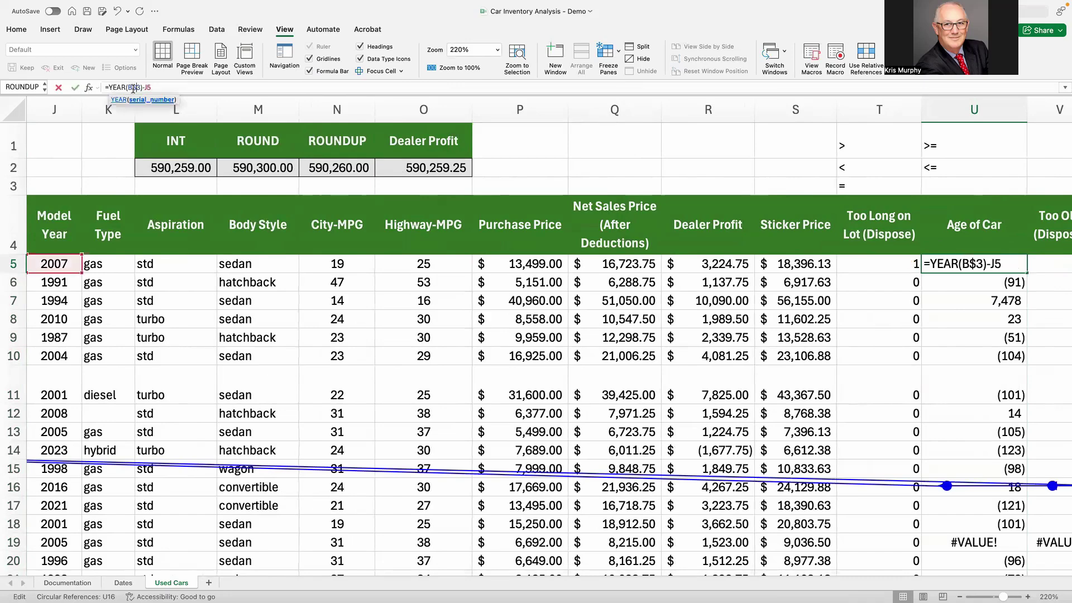
pyautogui.click(74, 88)
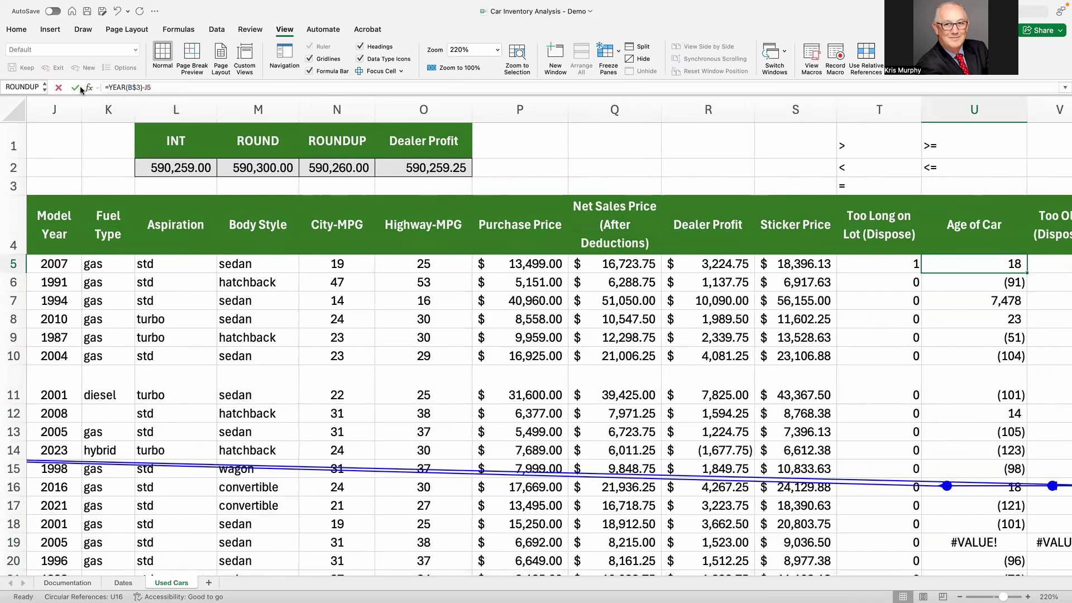
pyautogui.doubleClick(1026, 273)
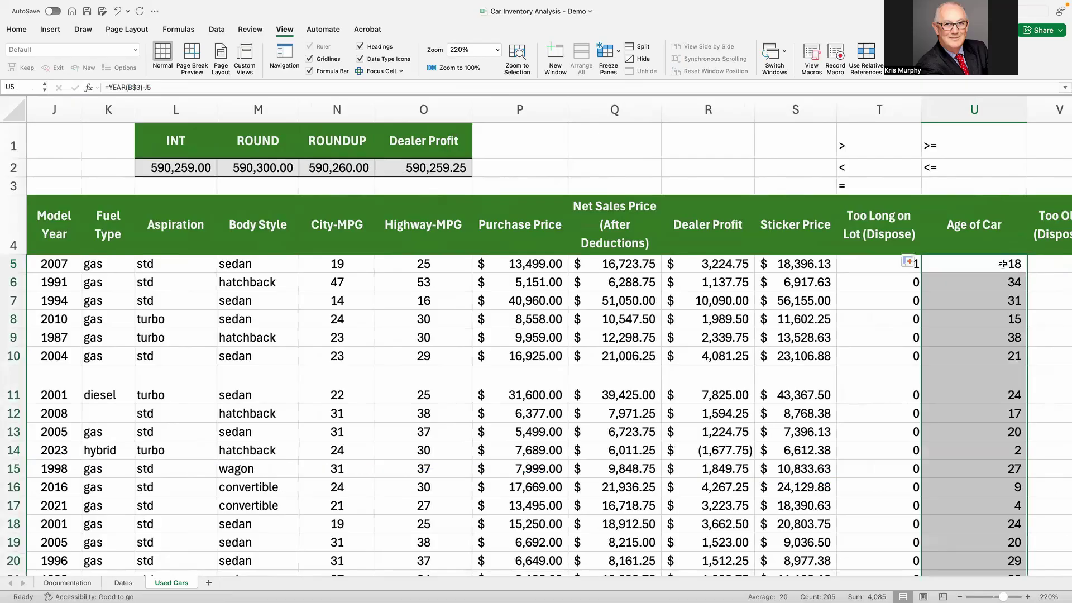
pyautogui.press('Right')
pyautogui.press('Right')
pyautogui.press('Right')
pyautogui.press('Right')
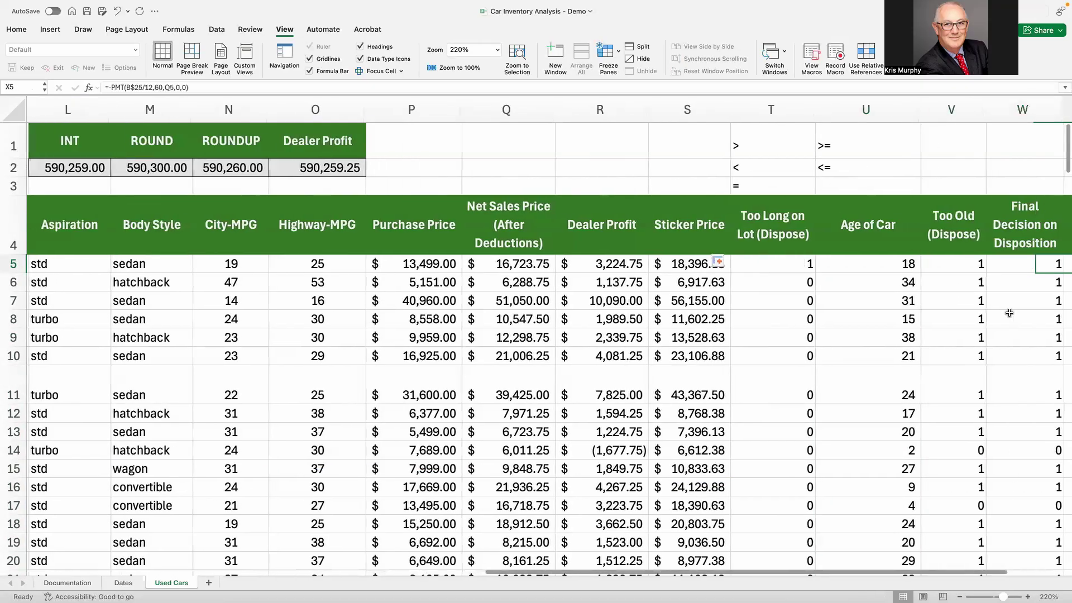
pyautogui.press('Left')
pyautogui.press('Left')
pyautogui.press('Left')
pyautogui.press('Left')
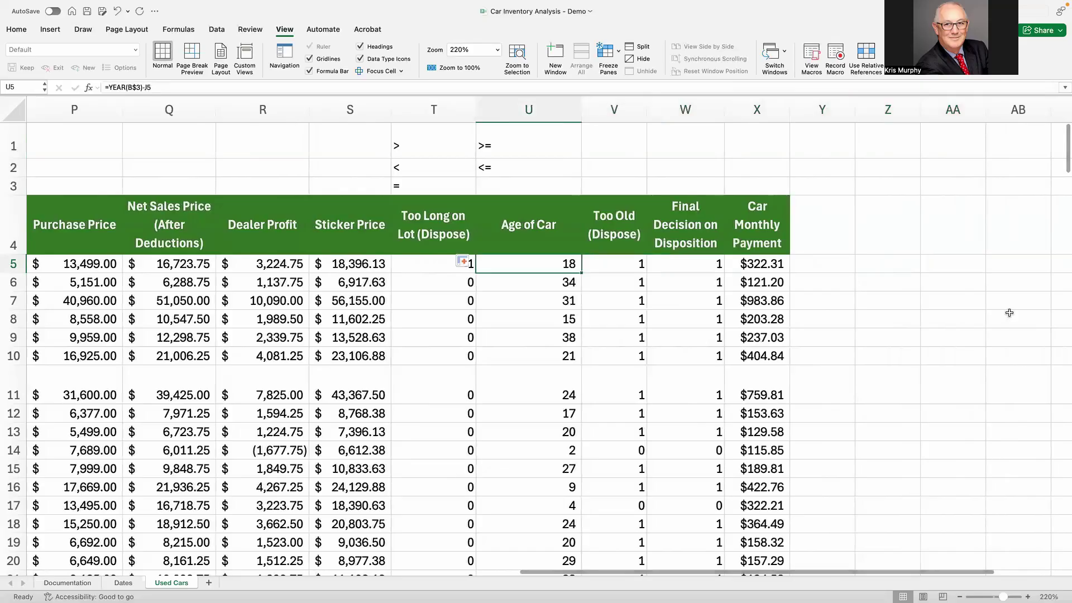
pyautogui.press('Right')
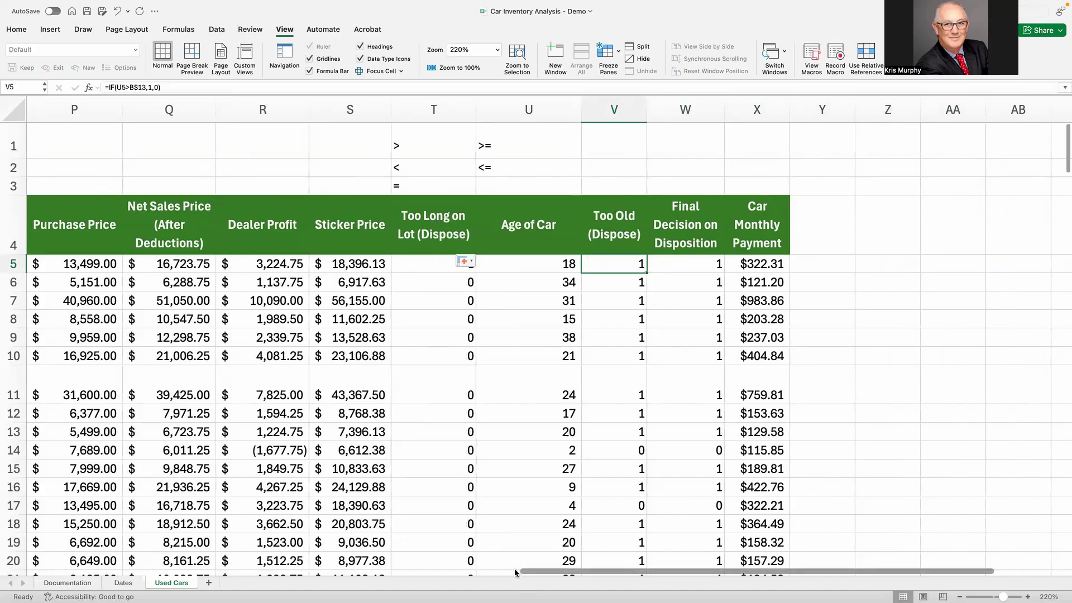
pyautogui.moveTo(538, 569); pyautogui.dragTo(363, 568)
pyautogui.hscroll(5, 502, 572)
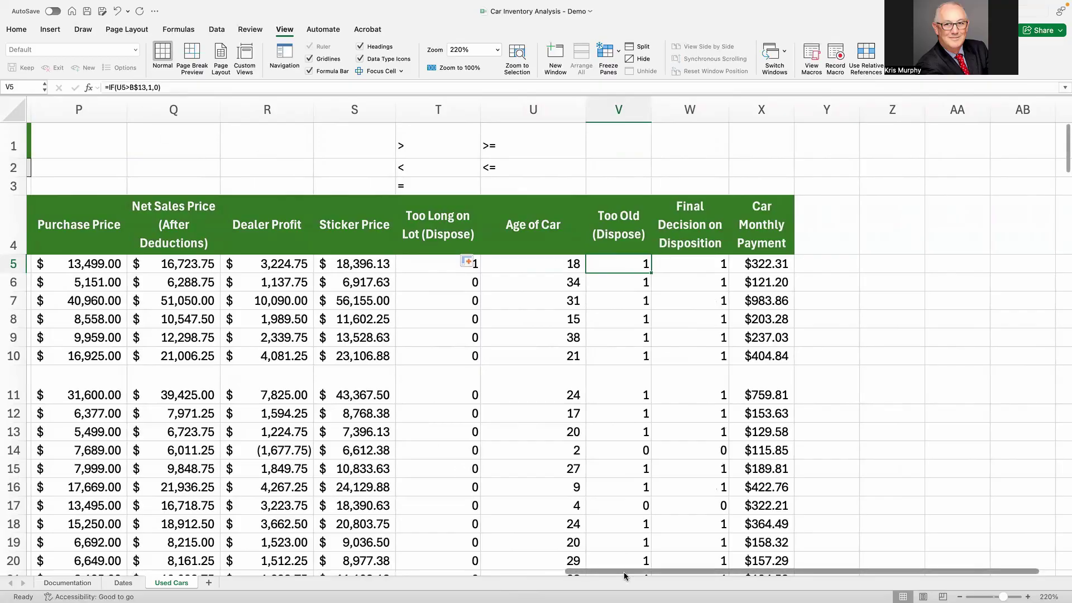
pyautogui.hscroll(-15, 148, 558)
pyautogui.hscroll(-3, 194, 441)
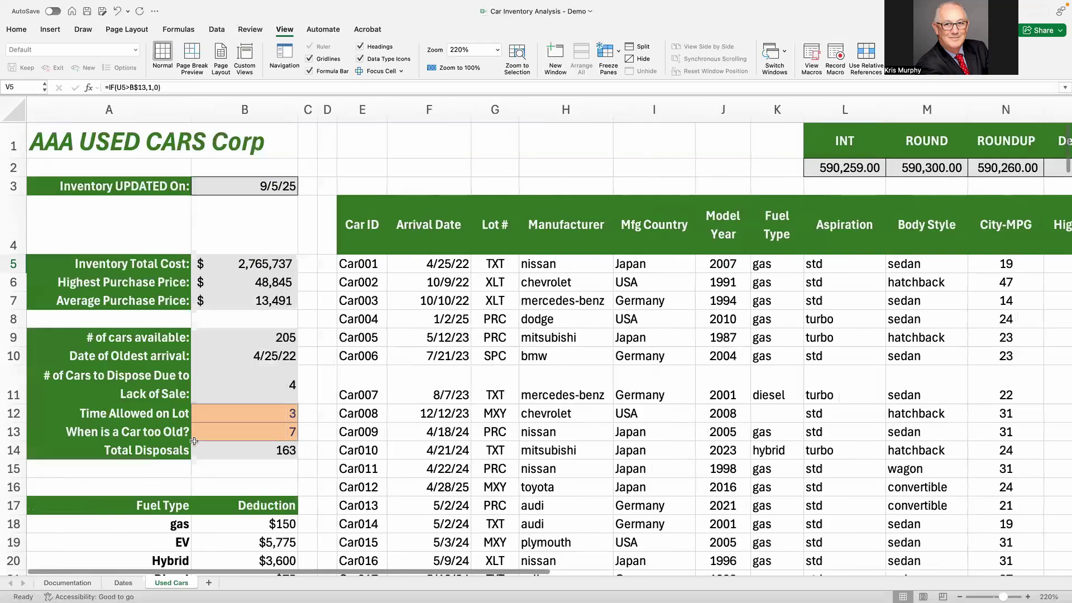
pyautogui.scroll(-3, 194, 441)
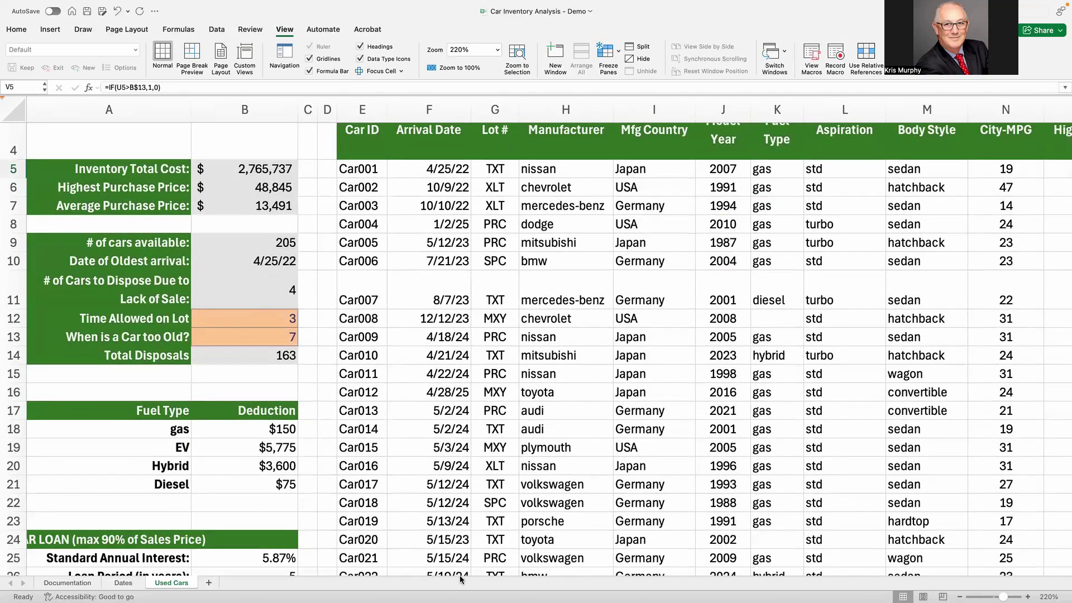
pyautogui.hscroll(5, 463, 575)
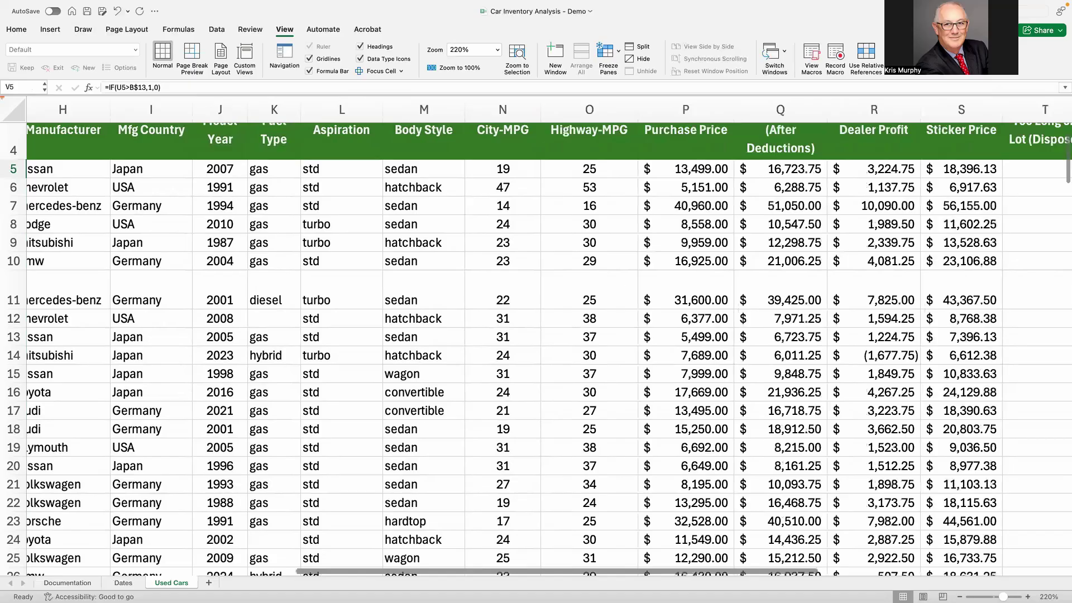
pyautogui.hscroll(4, 941, 434)
pyautogui.scroll(3, 925, 323)
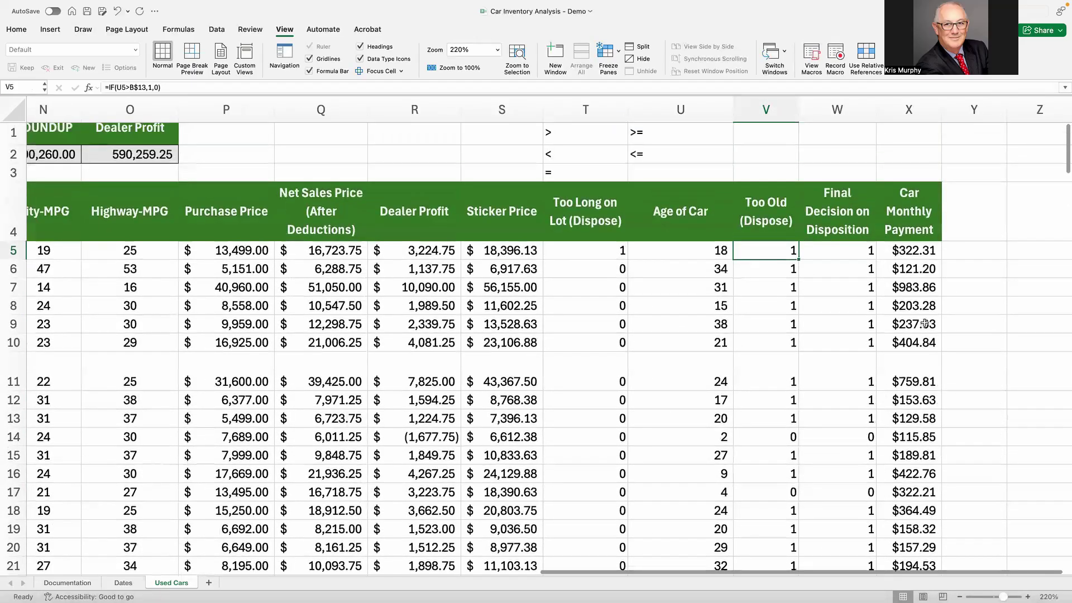
pyautogui.scroll(1, 924, 323)
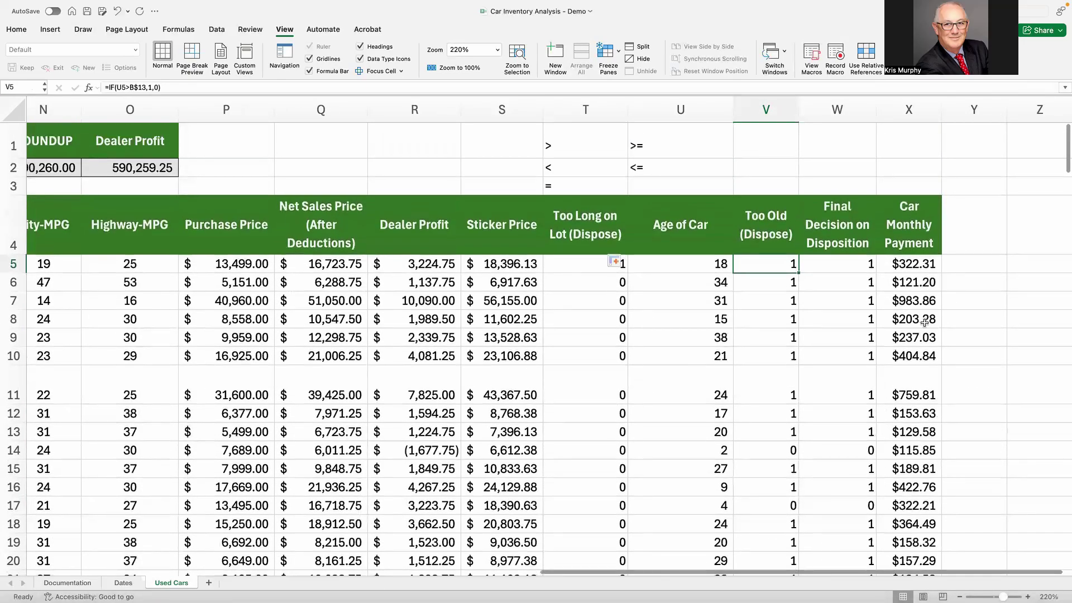
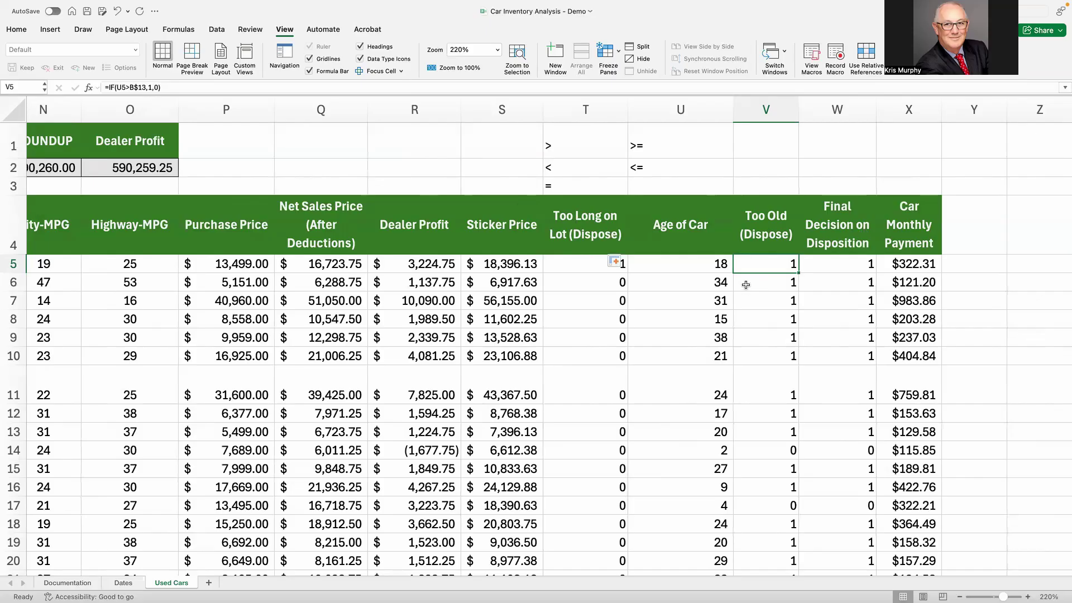
# Step: Enter =IF((T6+V6)>0,1,0) in W6 to flag cars with either disposal flag set
pyautogui.click(747, 284)
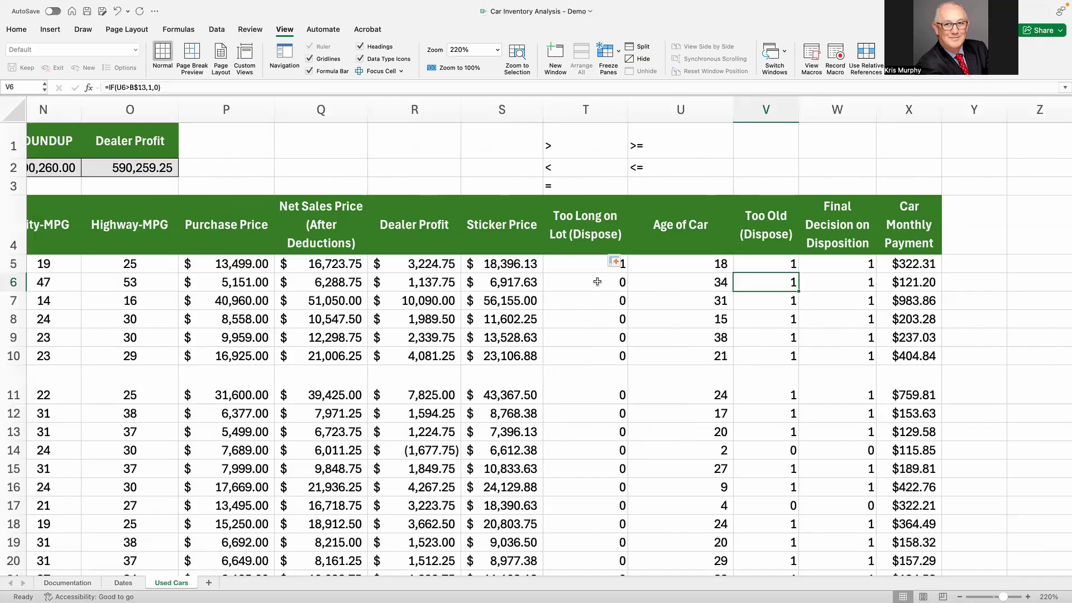
pyautogui.click(830, 283)
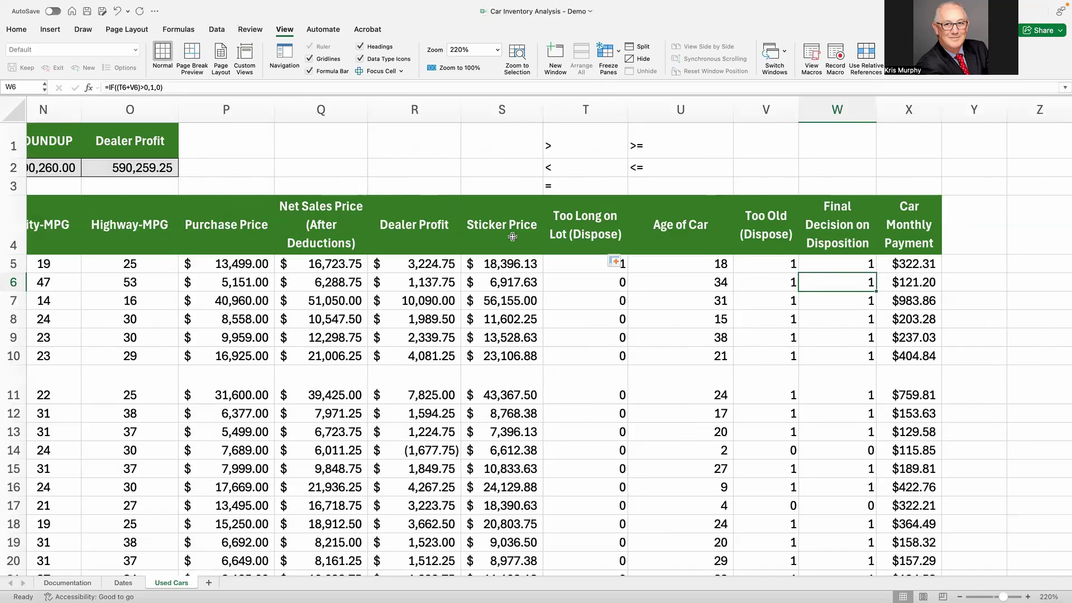
pyautogui.write('=')
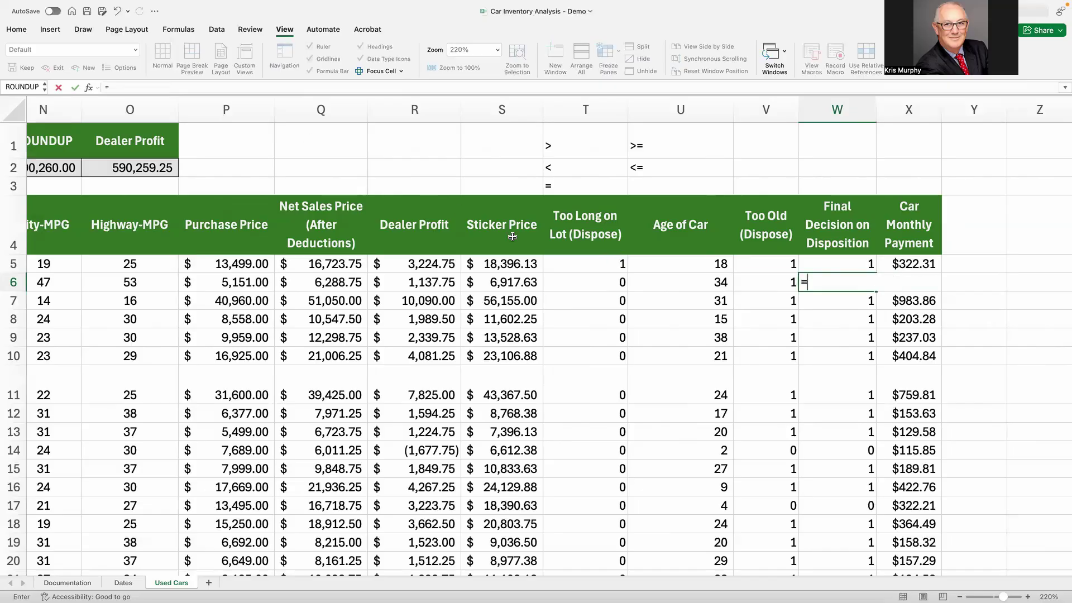
pyautogui.write('if(')
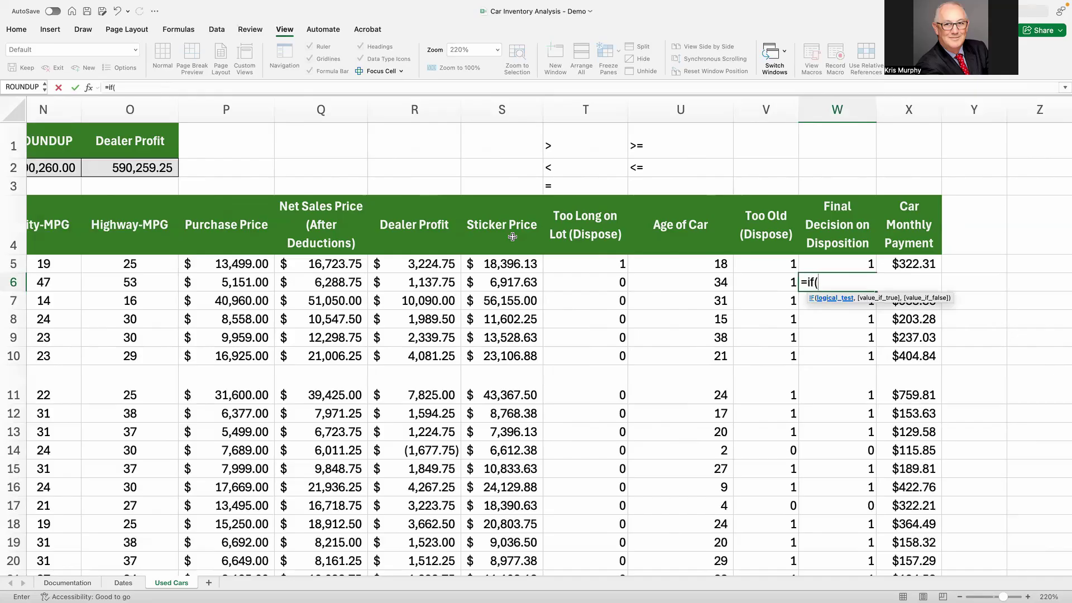
pyautogui.write('(')
pyautogui.click(590, 284)
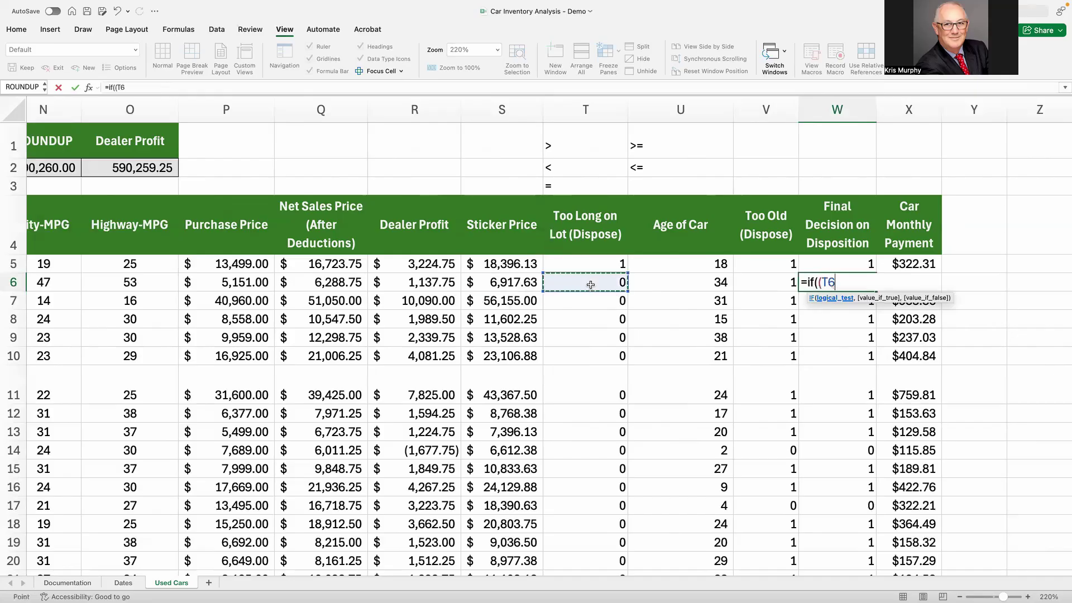
pyautogui.write('+')
pyautogui.click(772, 283)
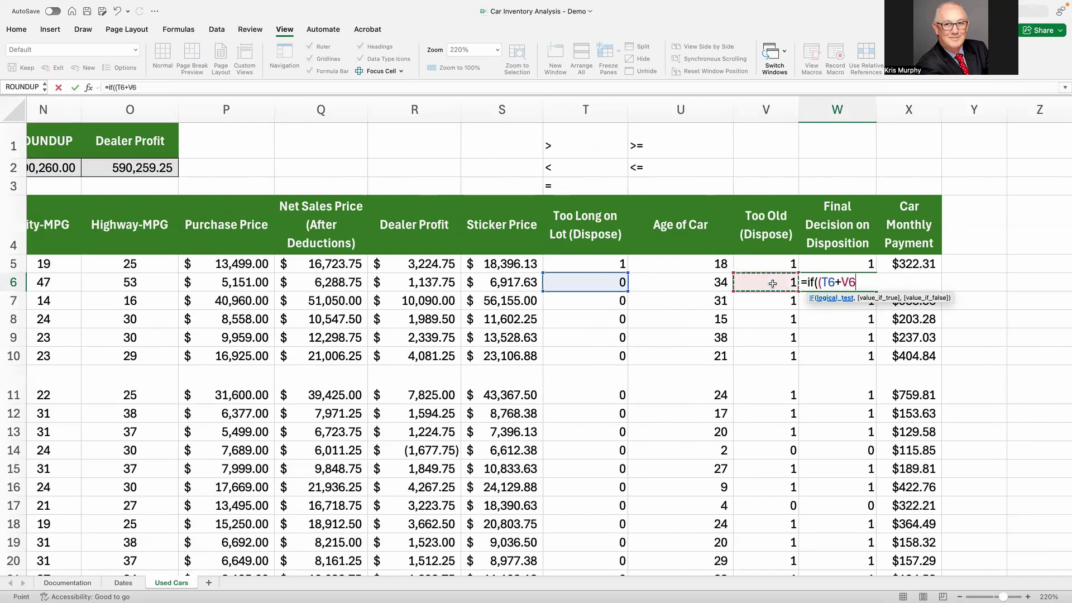
pyautogui.write(')>0')
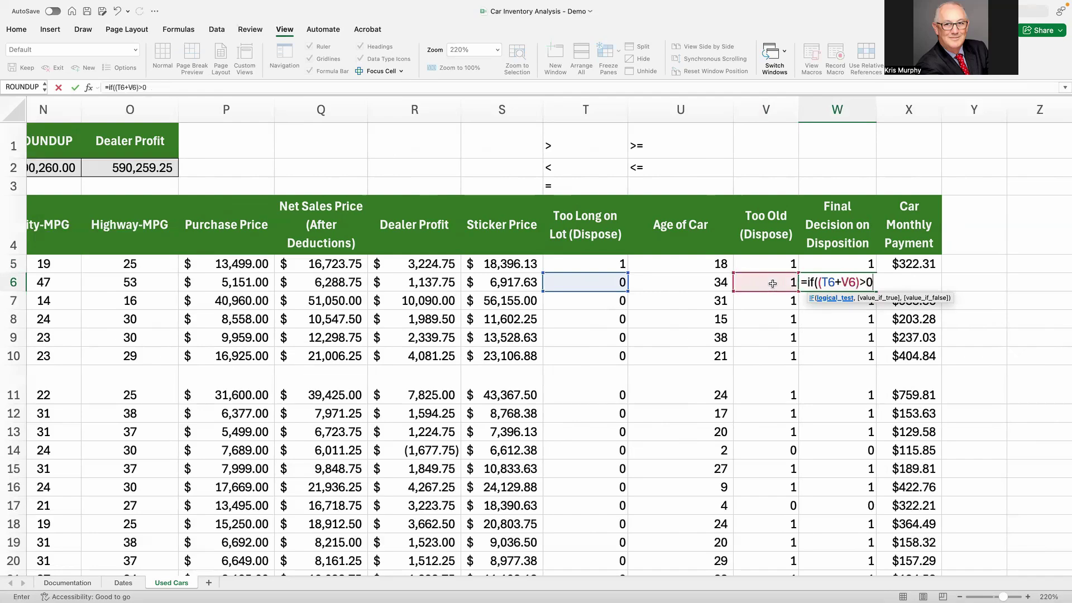
pyautogui.write(',1,')
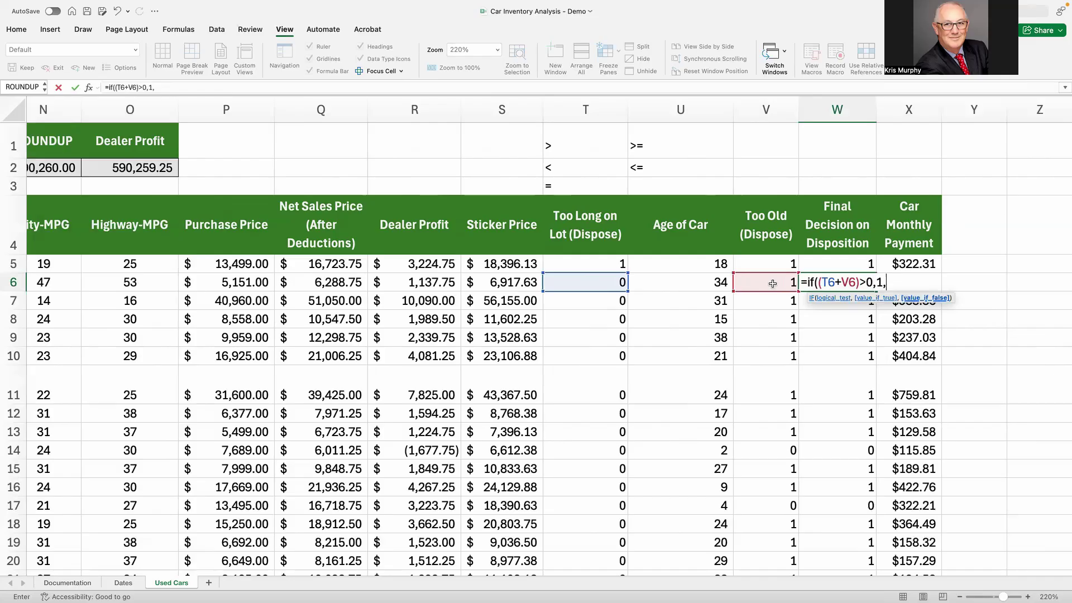
pyautogui.write('0)')
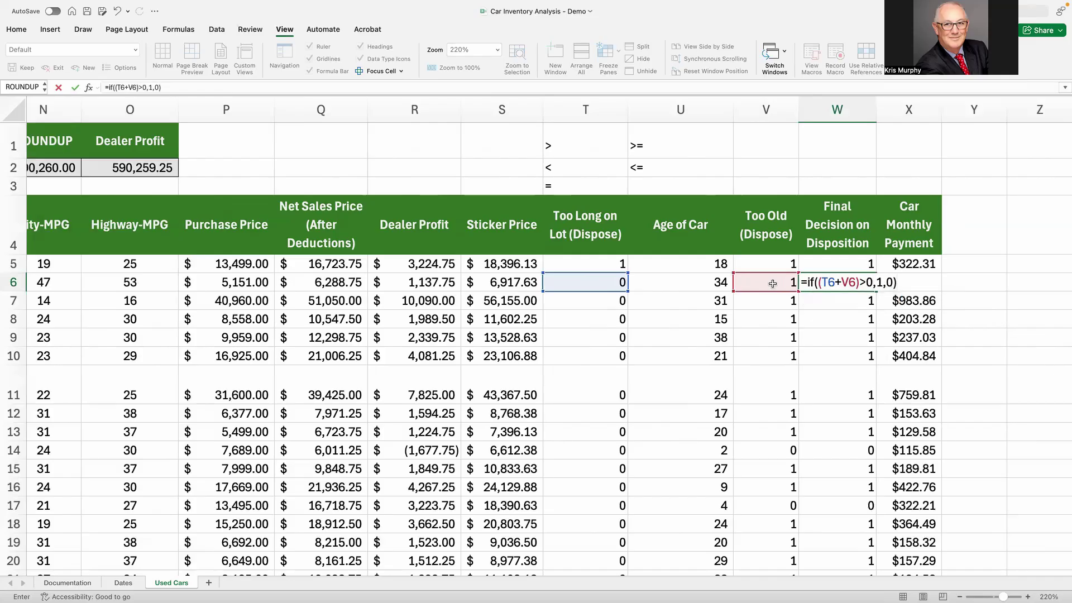
pyautogui.hotkey('ctrl', 'Return')
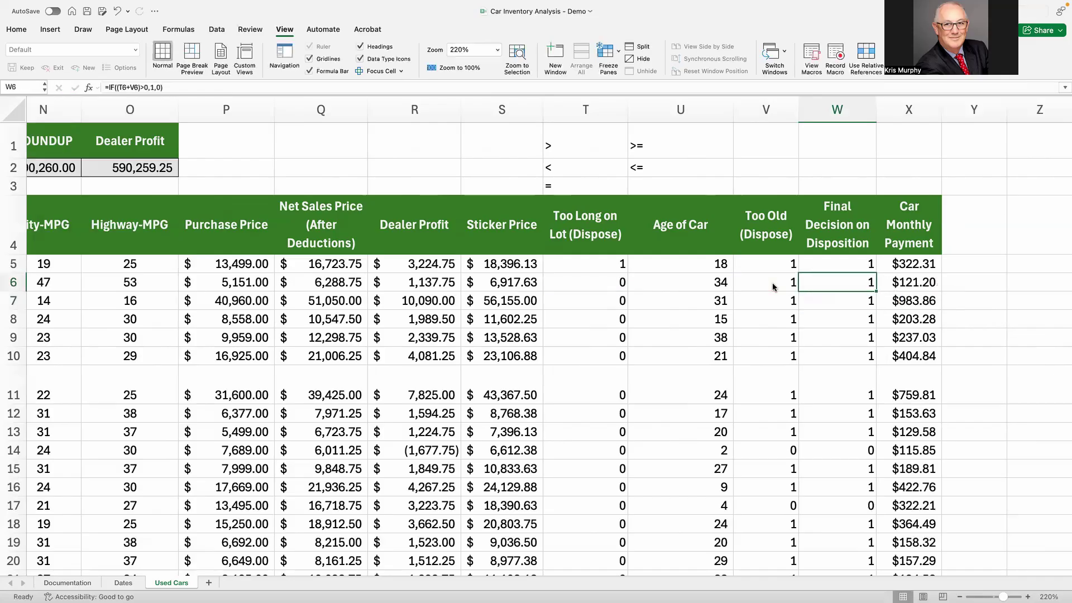
# Step: Copy the W6 formula to W5 and fill it down the whole Final Decision column
pyautogui.press('Up')
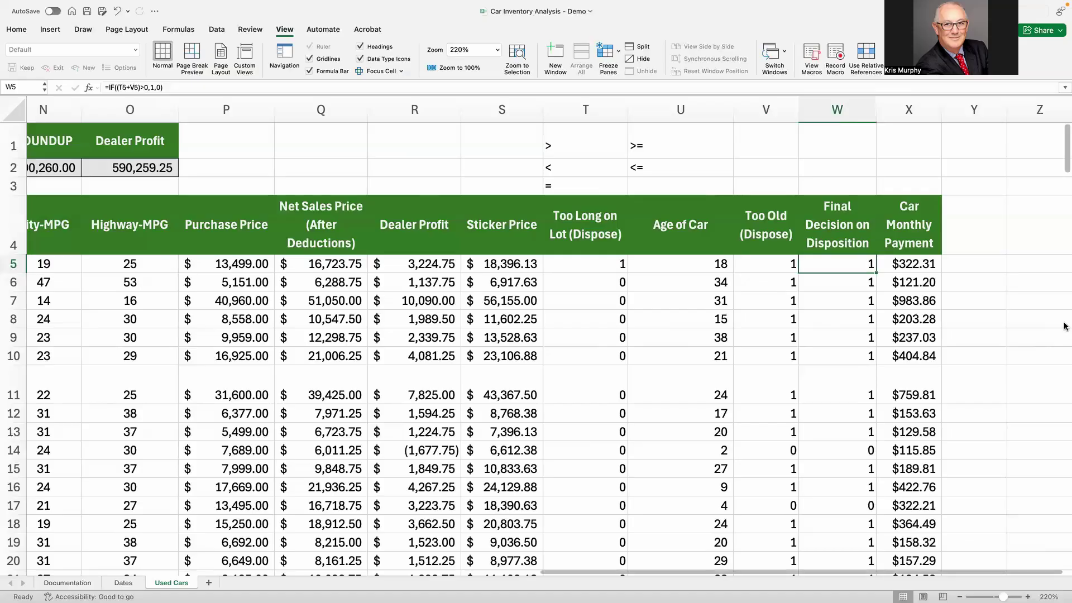
pyautogui.click(867, 277)
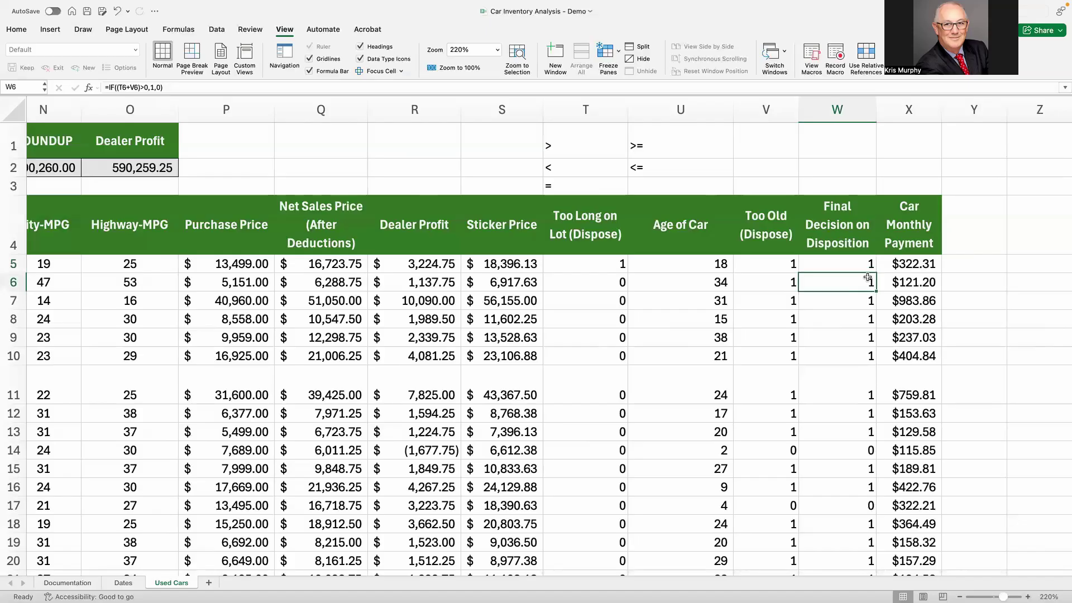
pyautogui.press('super+c')
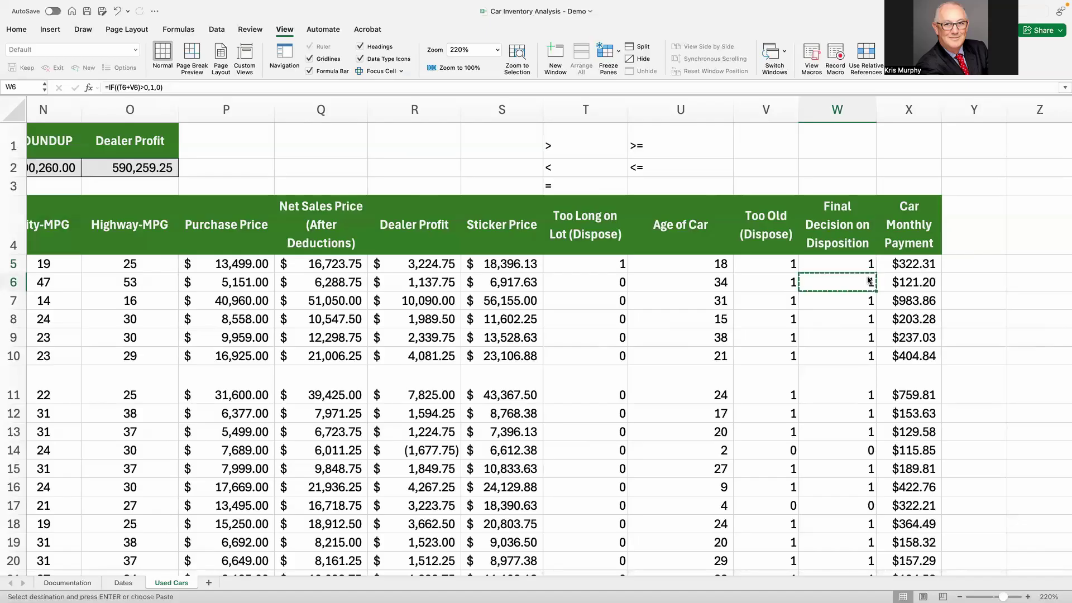
pyautogui.press('Up')
pyautogui.press('Escape')
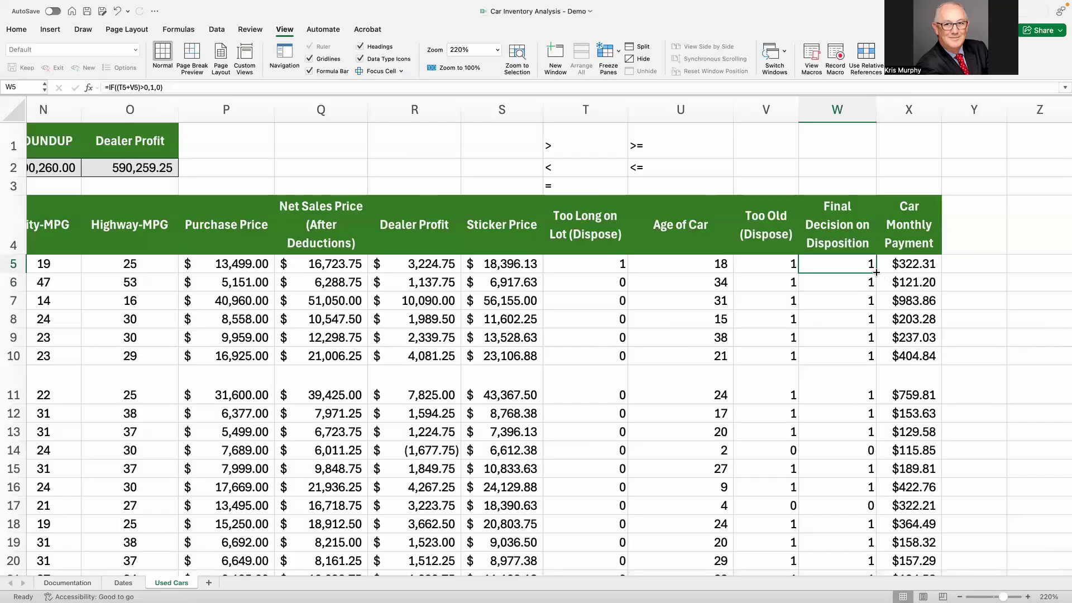
pyautogui.doubleClick(874, 272)
pyautogui.click(858, 267)
# Step: Review X5's PMT formula in the Formula Builder, then delete it from the cell
pyautogui.click(922, 265)
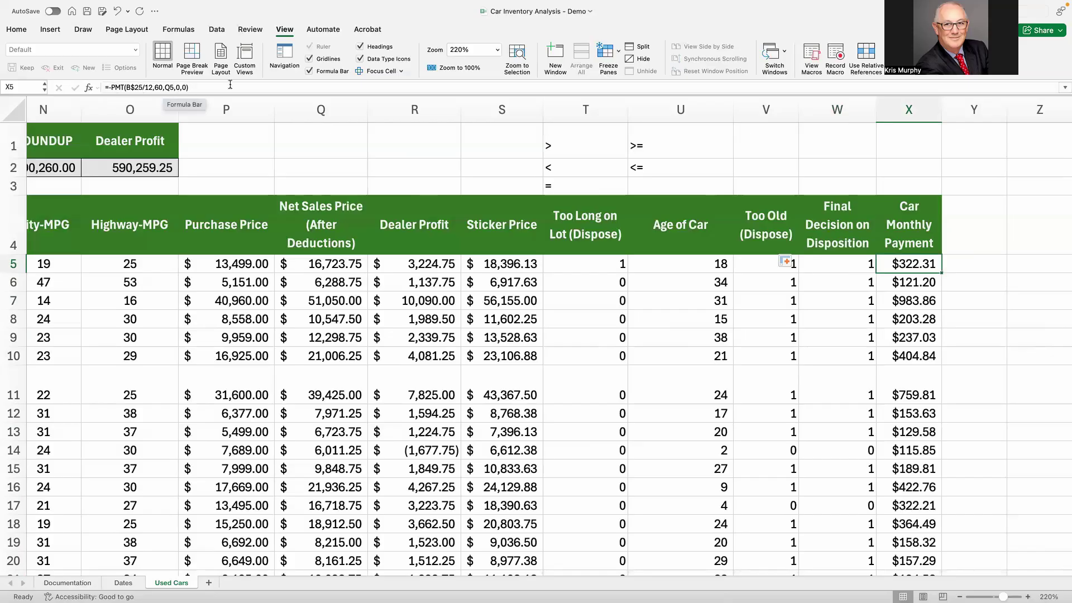
pyautogui.click(116, 88)
pyautogui.click(88, 87)
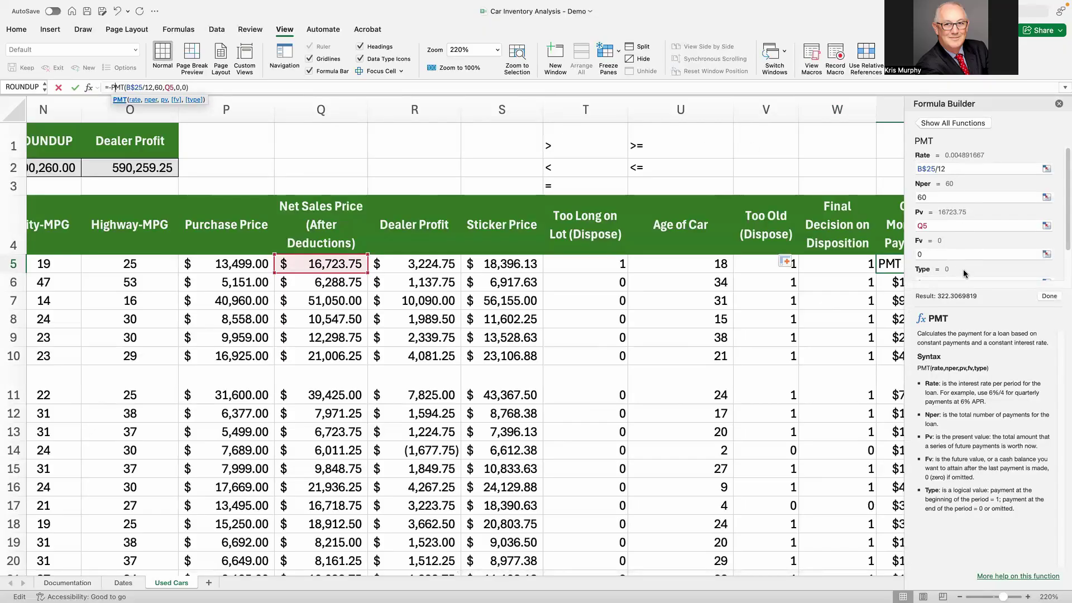
pyautogui.click(1059, 105)
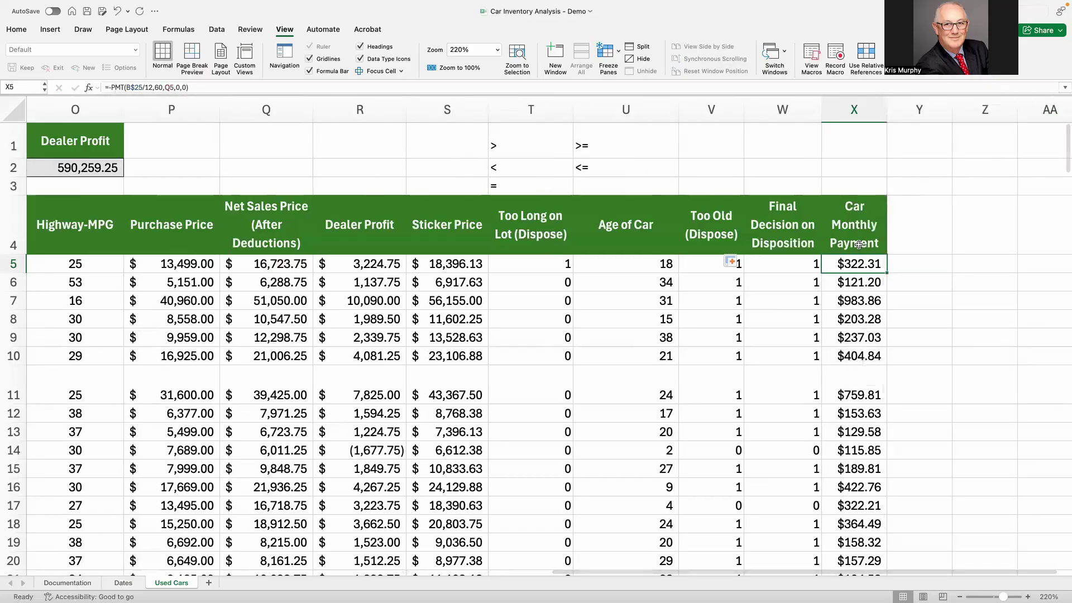
pyautogui.press('Delete')
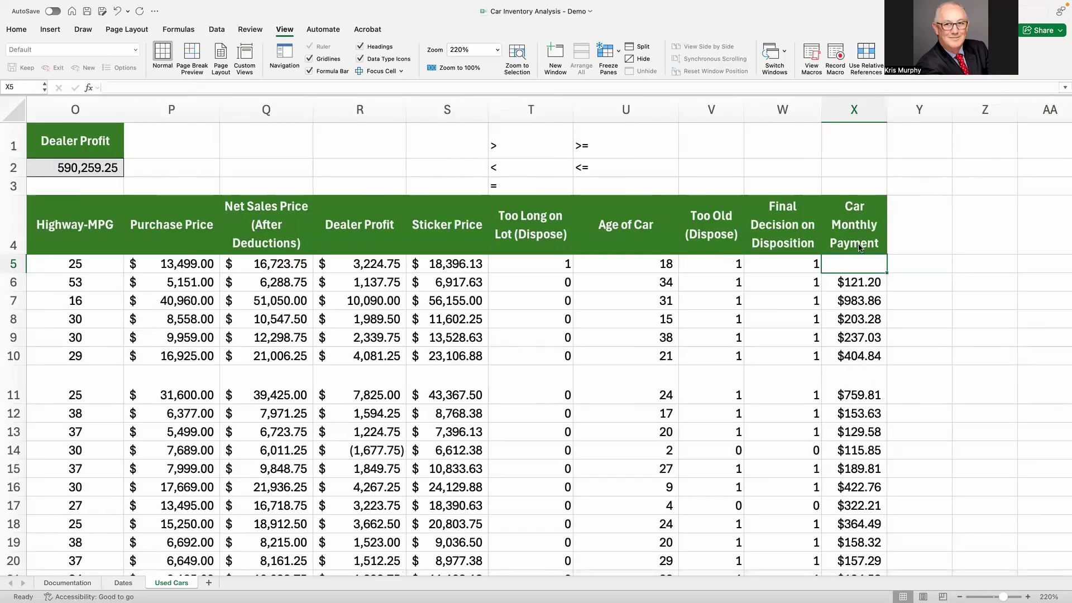
# Step: Insert a PMT function in X5 with the rate argument set to B$25/12
pyautogui.click(87, 88)
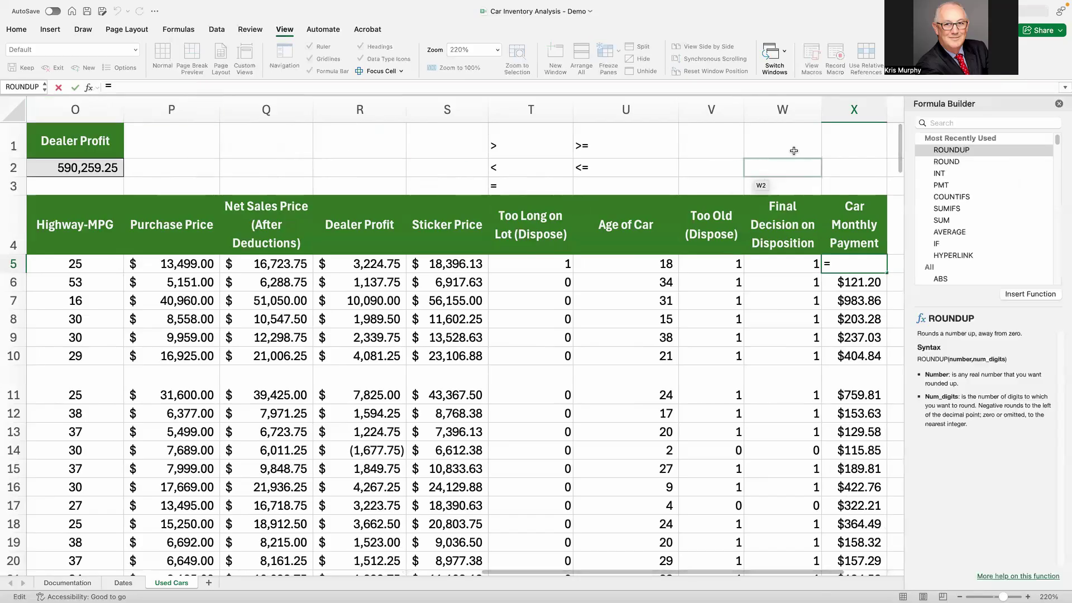
pyautogui.click(963, 124)
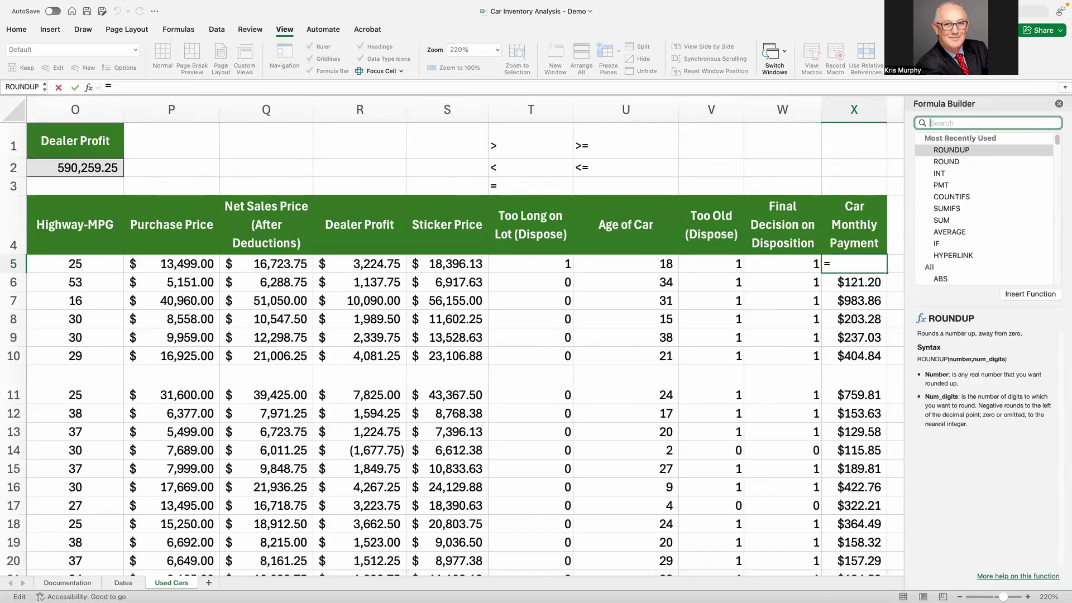
pyautogui.write('pmt')
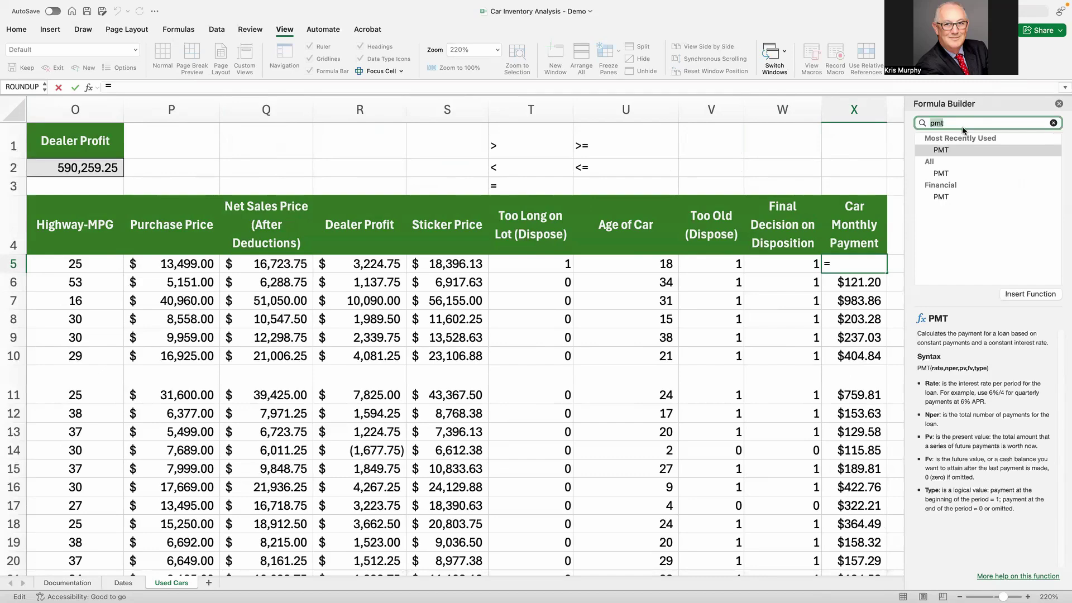
pyautogui.click(957, 150)
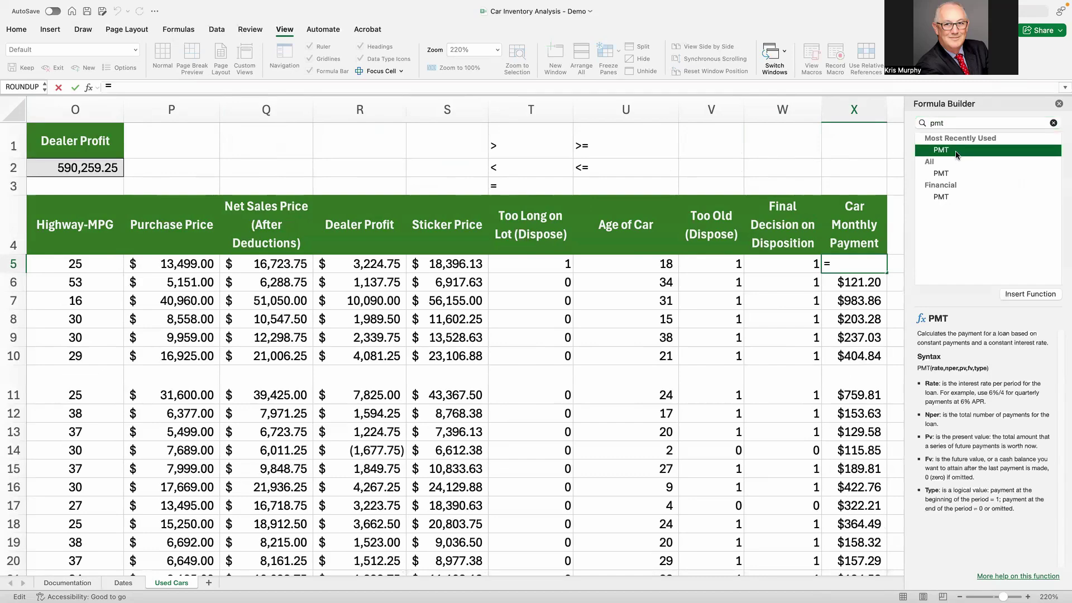
pyautogui.click(1012, 295)
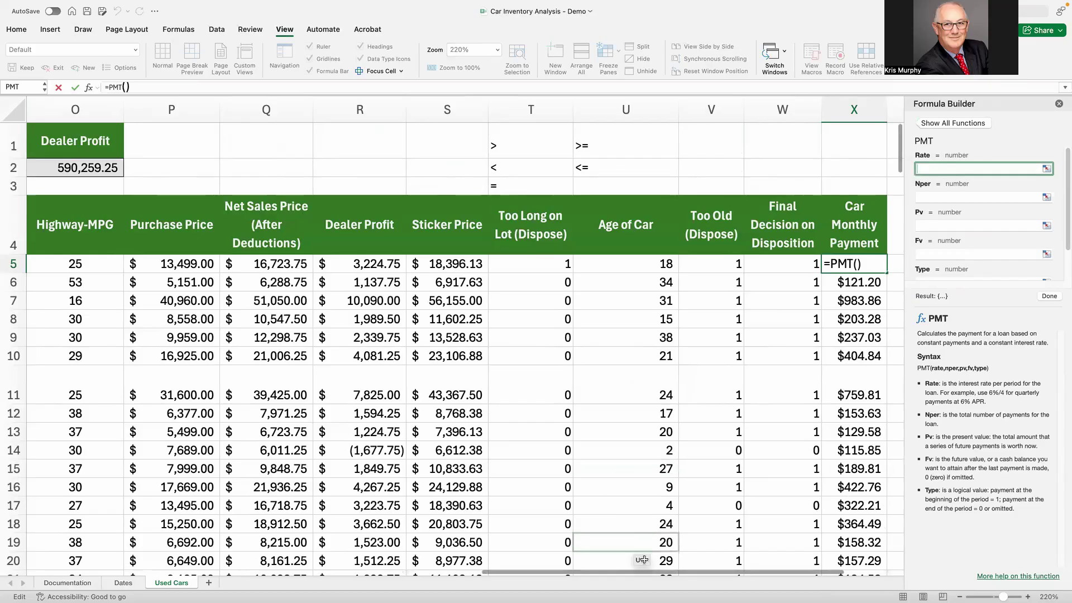
pyautogui.moveTo(647, 573); pyautogui.dragTo(127, 555)
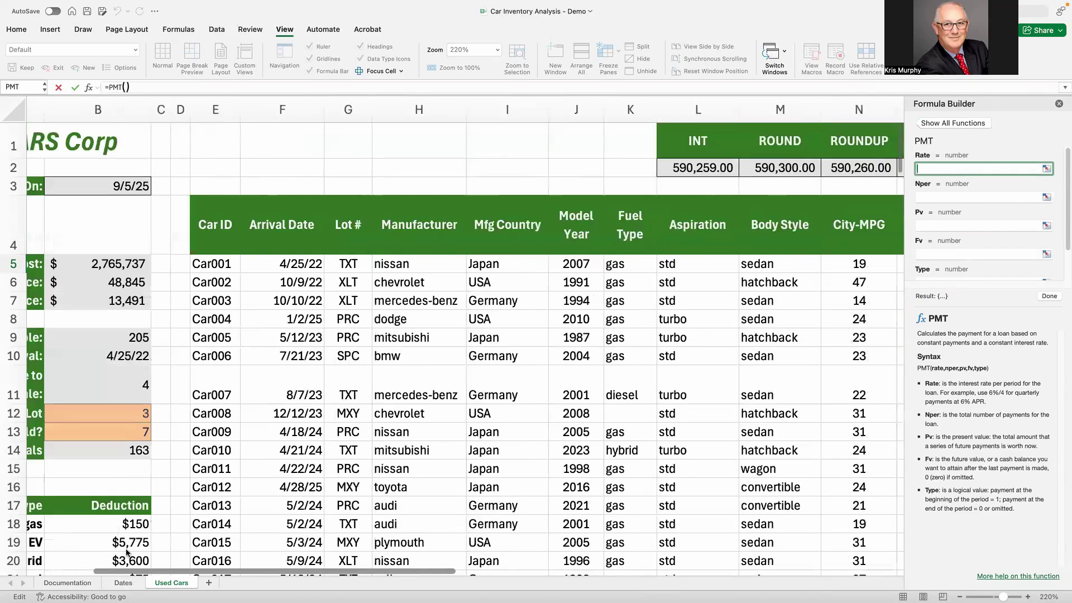
pyautogui.scroll(-1, 159, 480)
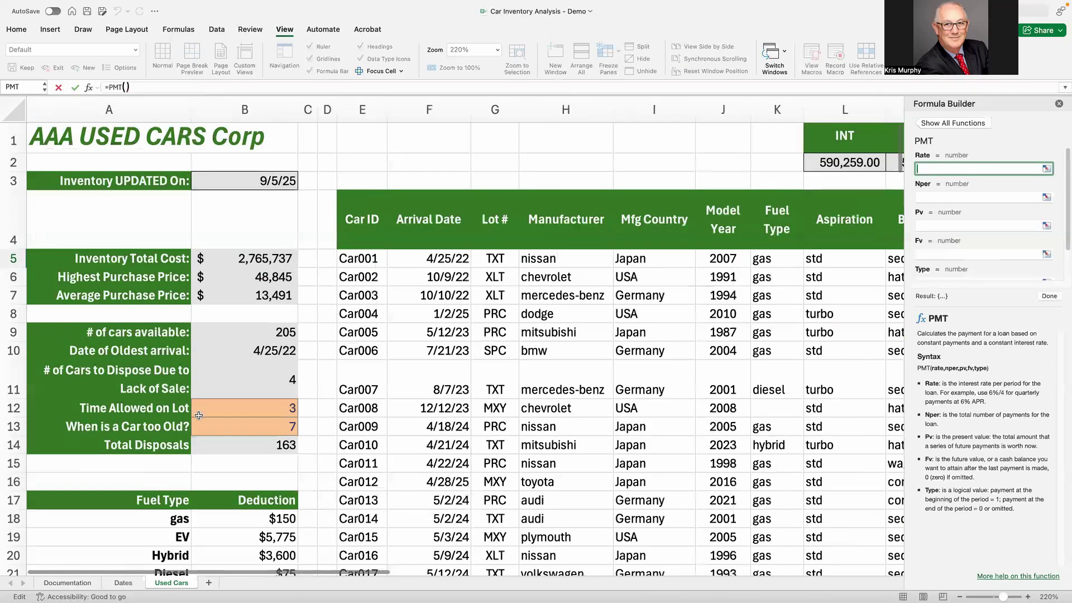
pyautogui.scroll(-5, 199, 415)
pyautogui.click(240, 304)
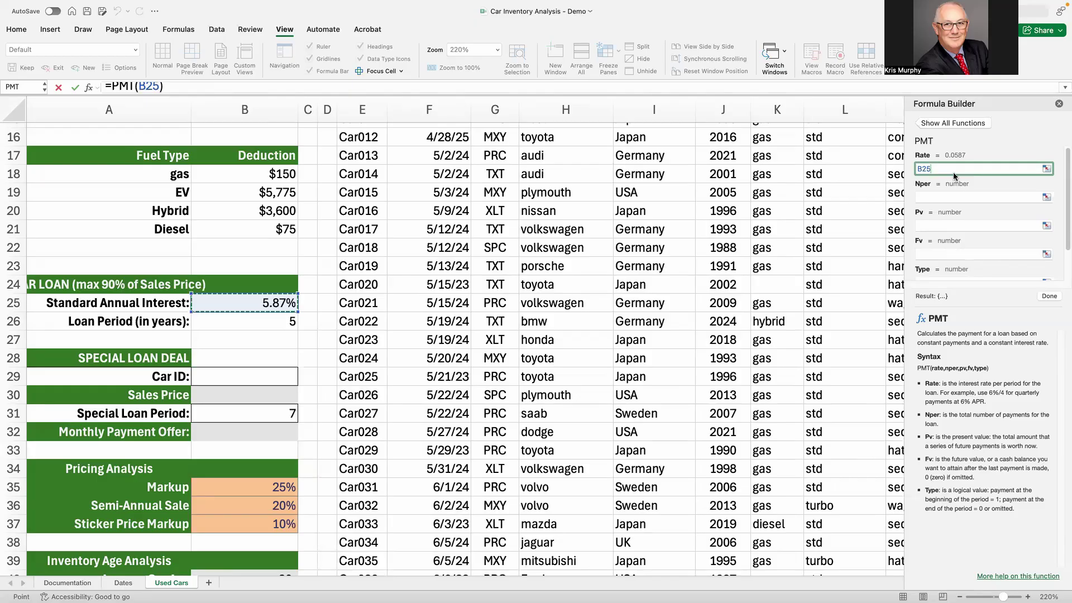
pyautogui.write('/12')
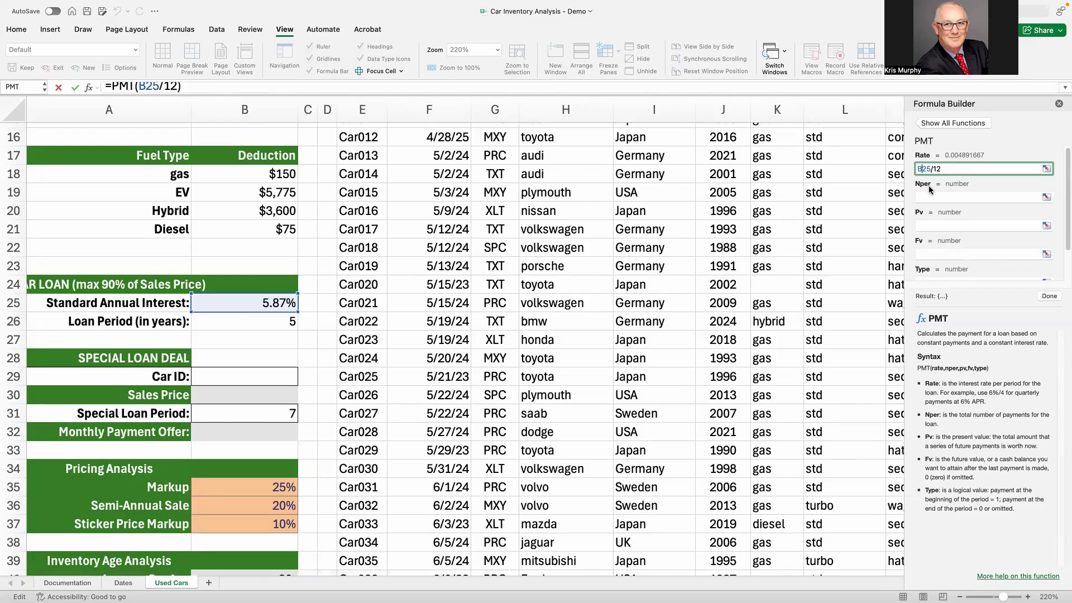
pyautogui.write('$')
pyautogui.click(932, 196)
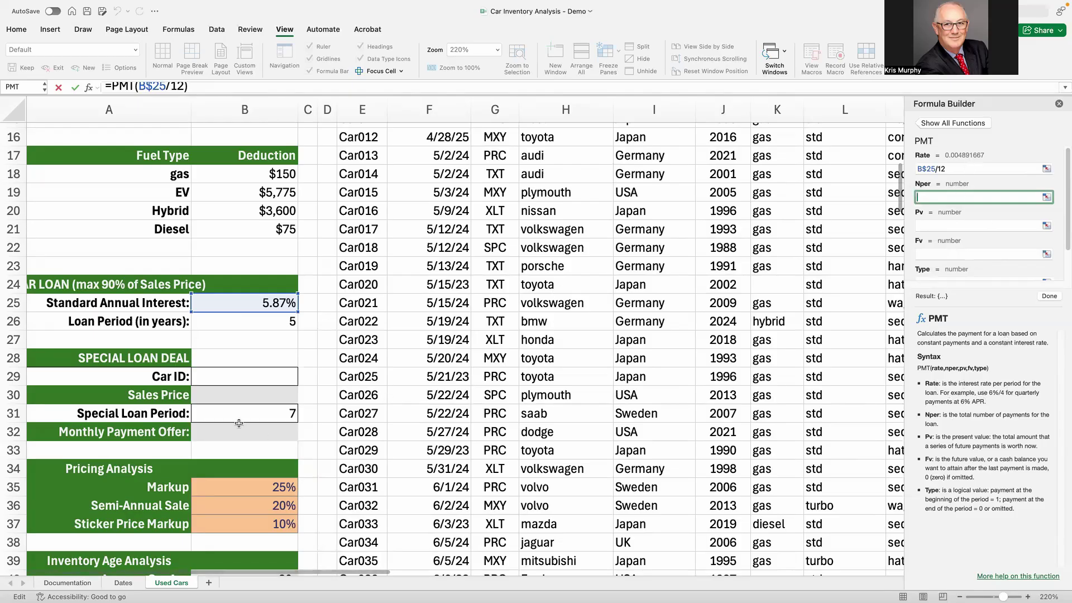
# Step: Set the PMT number of periods to 60 months
pyautogui.scroll(-3, 239, 423)
pyautogui.scroll(-10, 239, 423)
pyautogui.scroll(8, 239, 423)
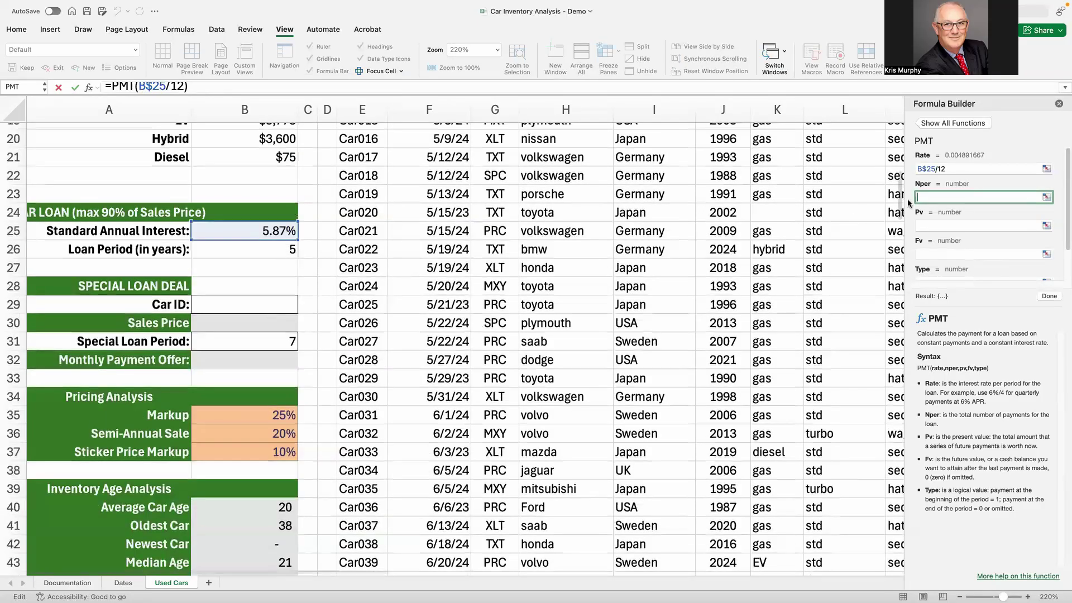
pyautogui.write('60')
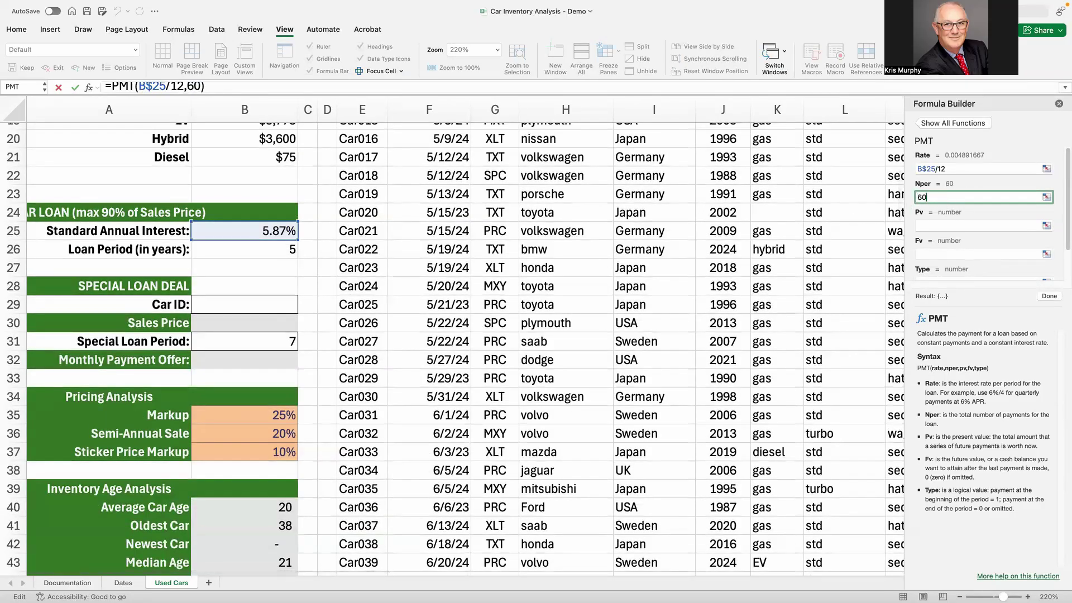
pyautogui.click(945, 225)
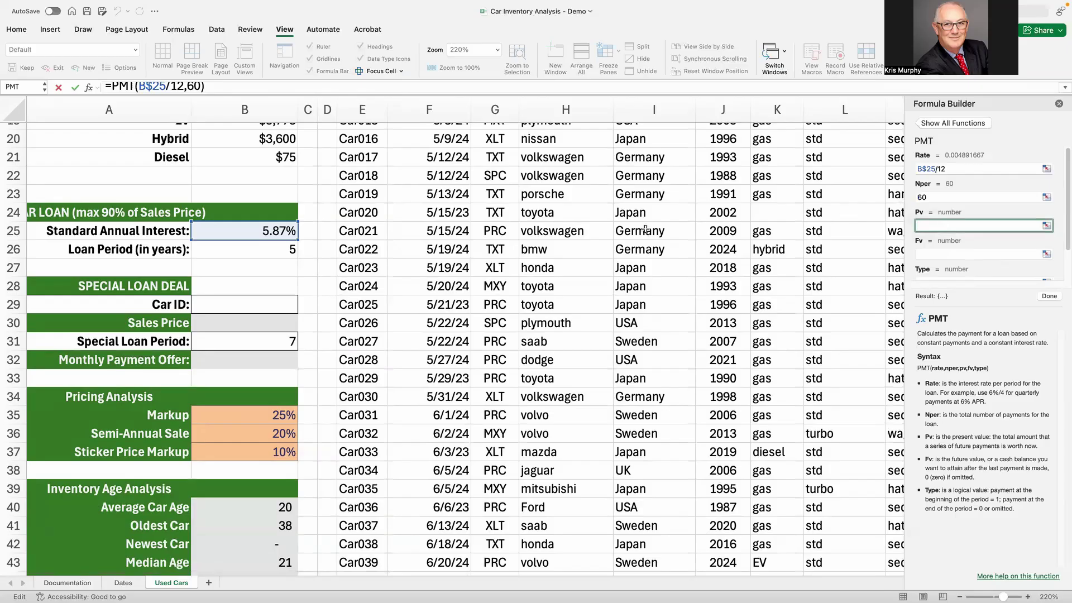
# Step: Use purchase price P5 as present value, with Fv 0 and Type 0, giving ($260.16)
pyautogui.scroll(6, 675, 237)
pyautogui.scroll(5, 675, 238)
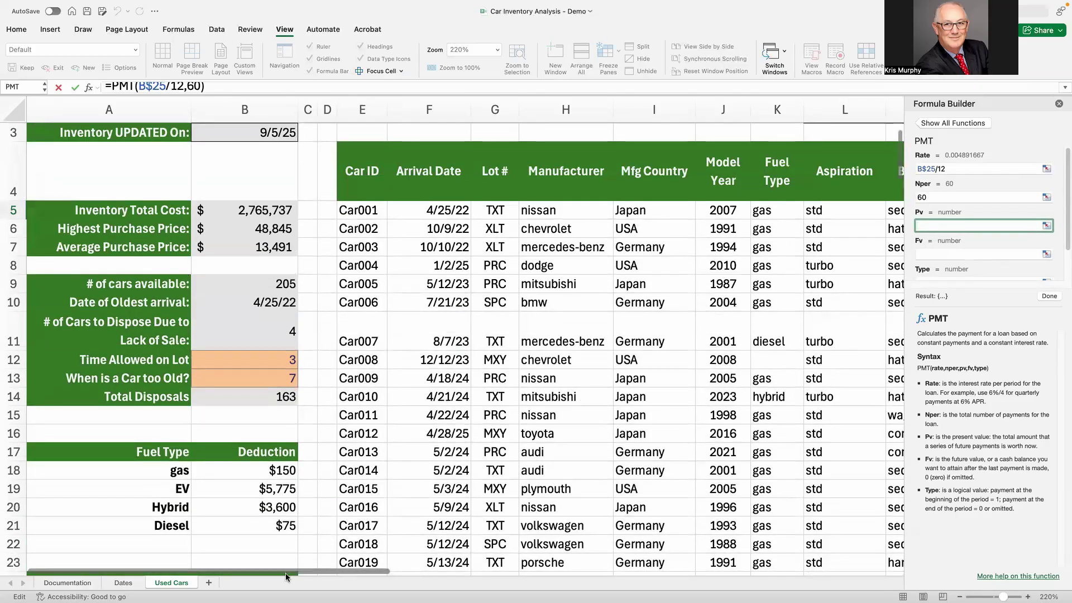
pyautogui.moveTo(320, 571); pyautogui.dragTo(535, 571)
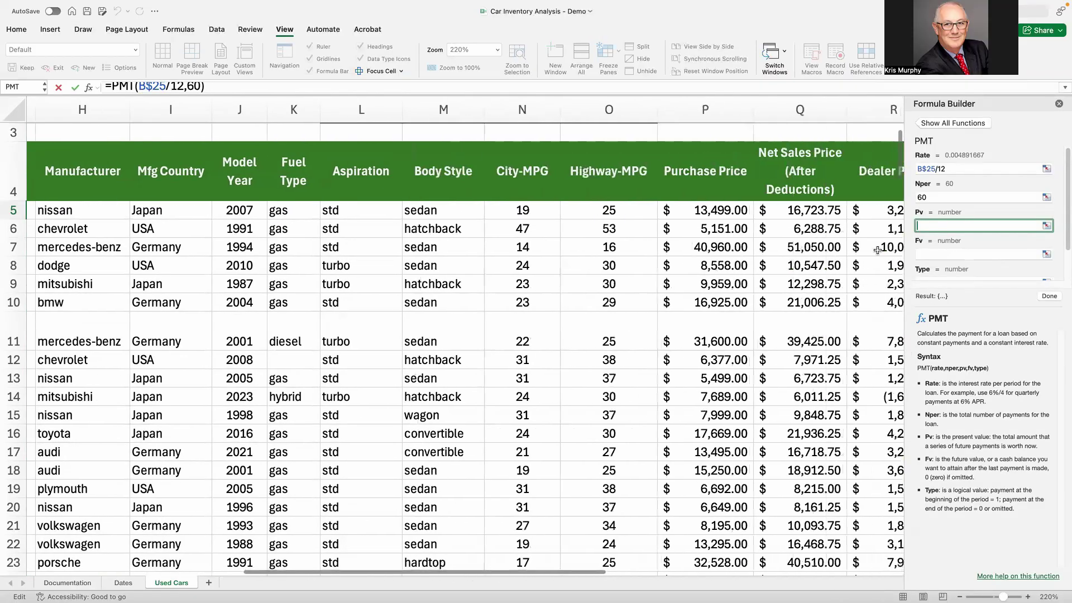
pyautogui.click(709, 210)
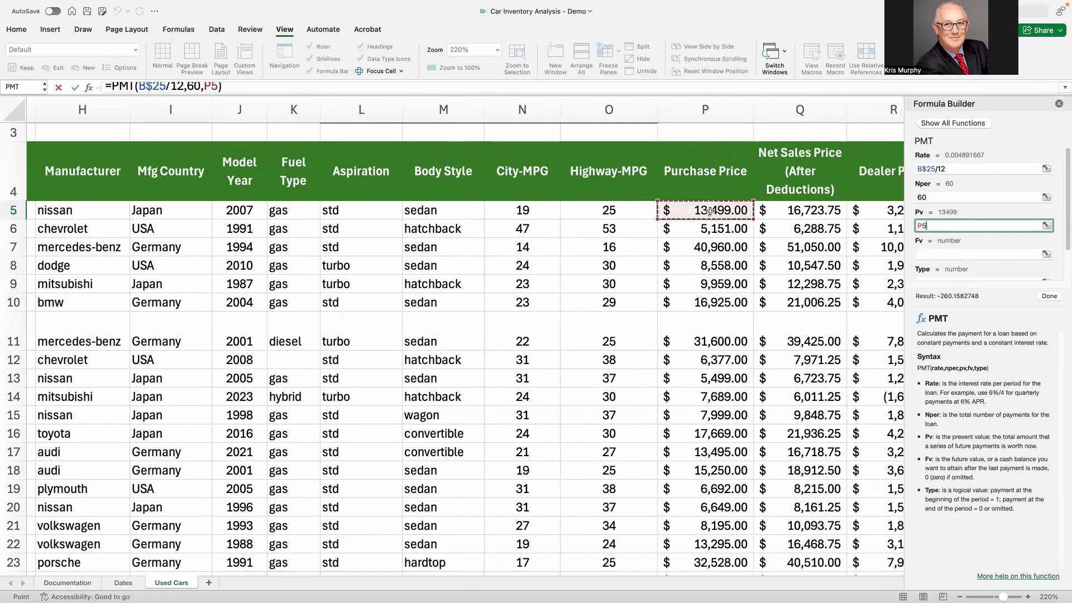
pyautogui.click(959, 254)
pyautogui.write('0')
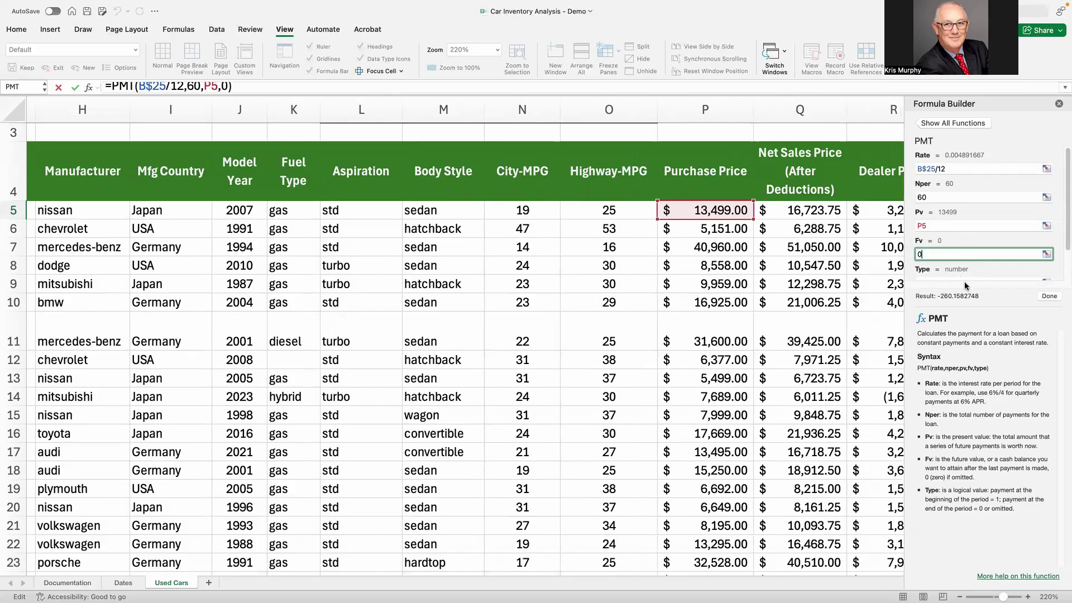
pyautogui.scroll(-2, 963, 282)
pyautogui.click(962, 246)
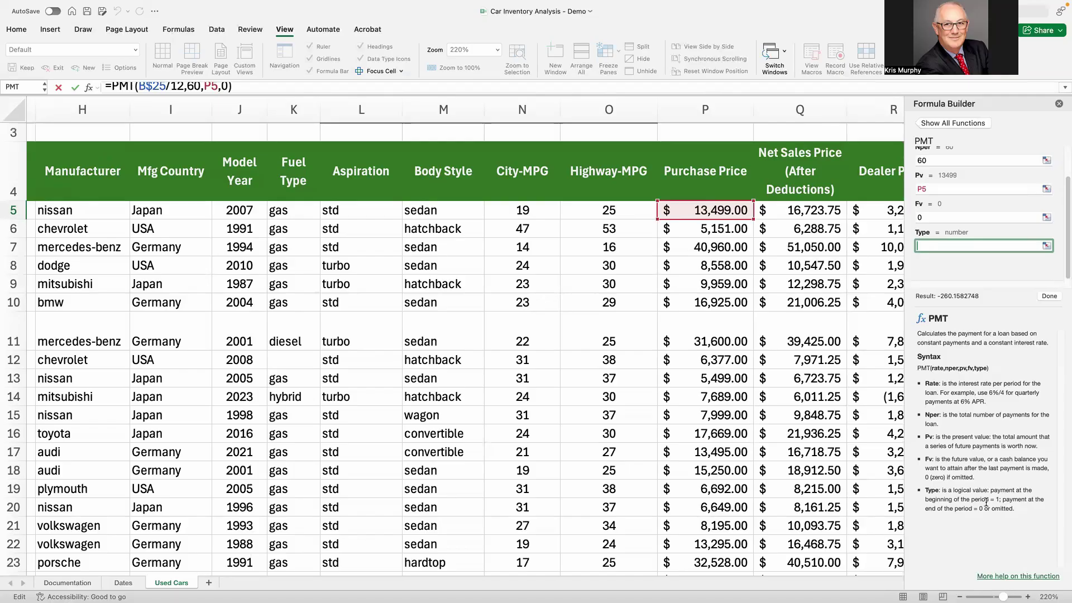
pyautogui.write('0')
pyautogui.click(1047, 296)
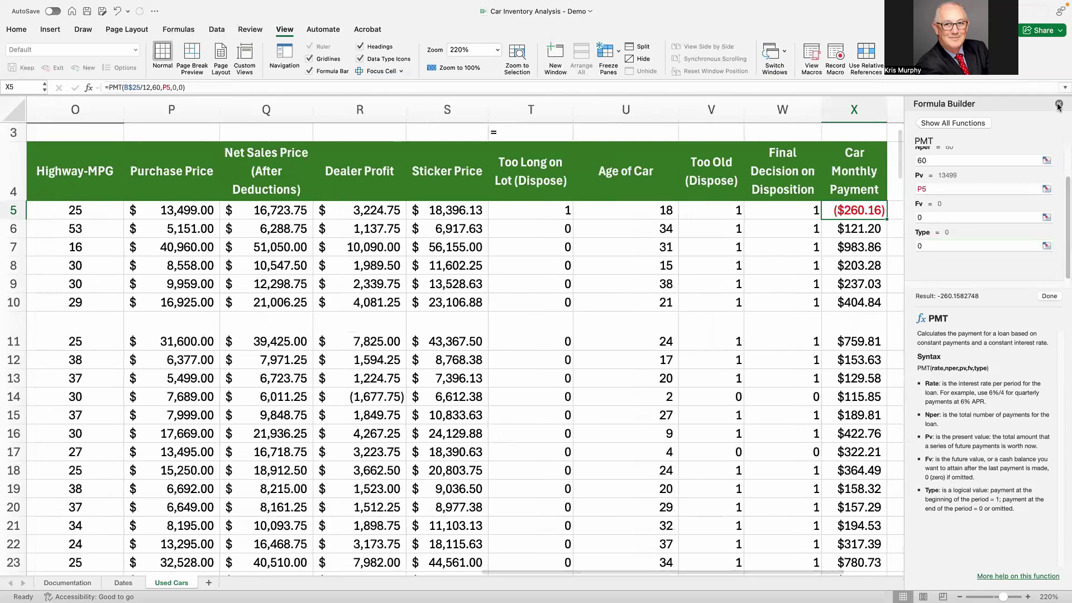
# Step: Swap the loan amount from P5 to net sales price Q5, giving ($322.31)
pyautogui.click(943, 190)
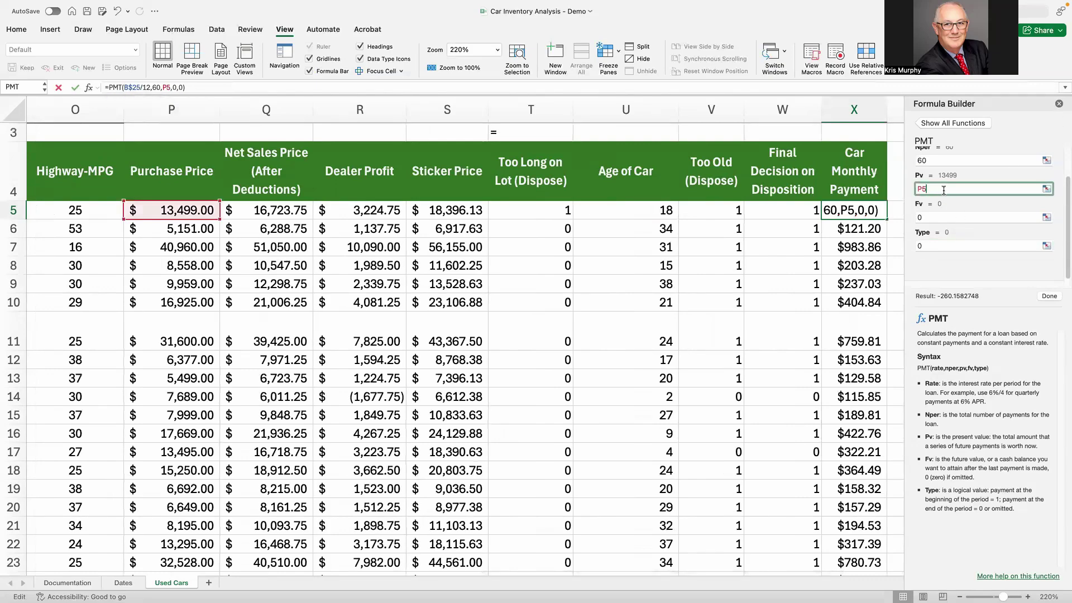
pyautogui.moveTo(943, 190); pyautogui.dragTo(900, 189)
pyautogui.press('BackSpace')
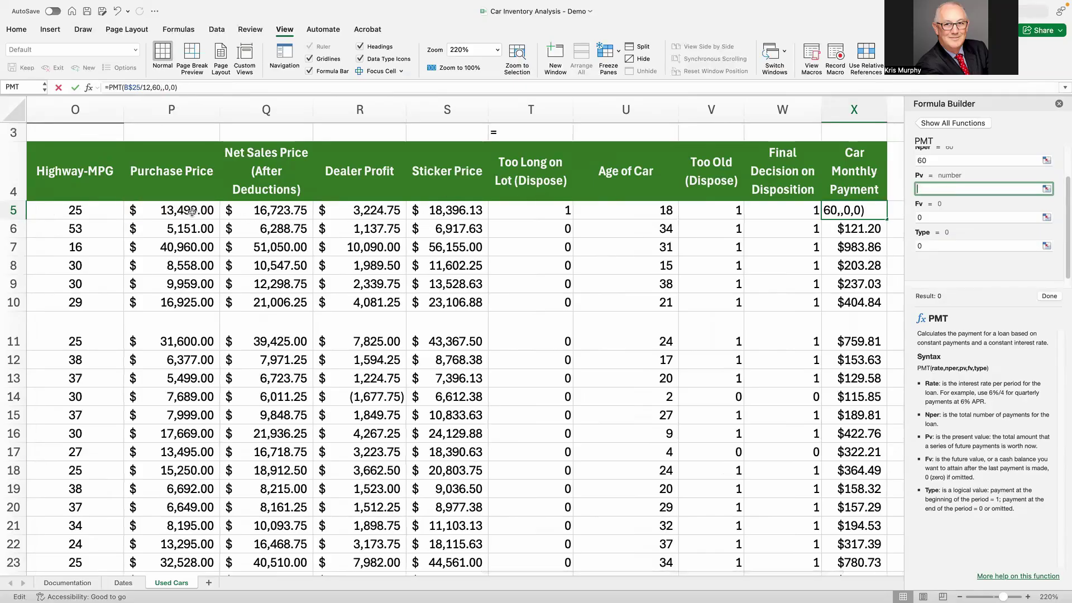
pyautogui.click(283, 213)
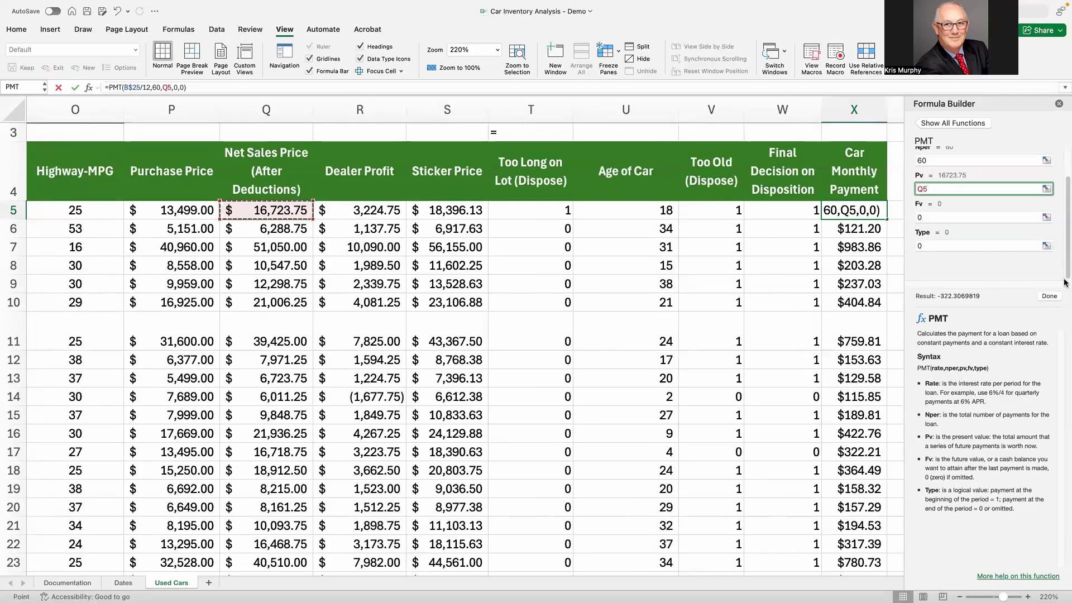
pyautogui.click(1048, 295)
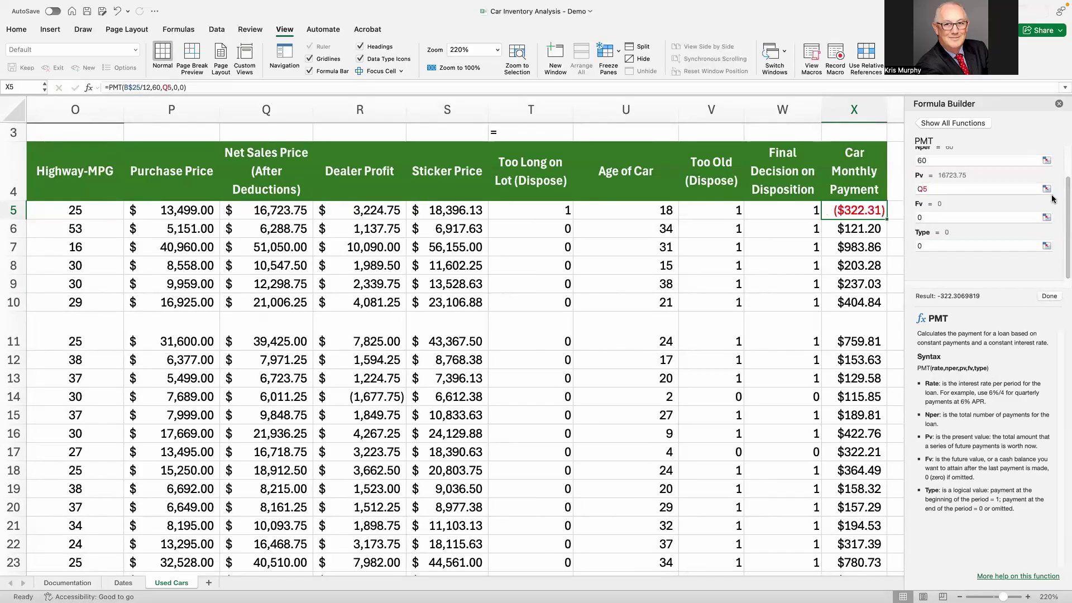
pyautogui.click(1059, 104)
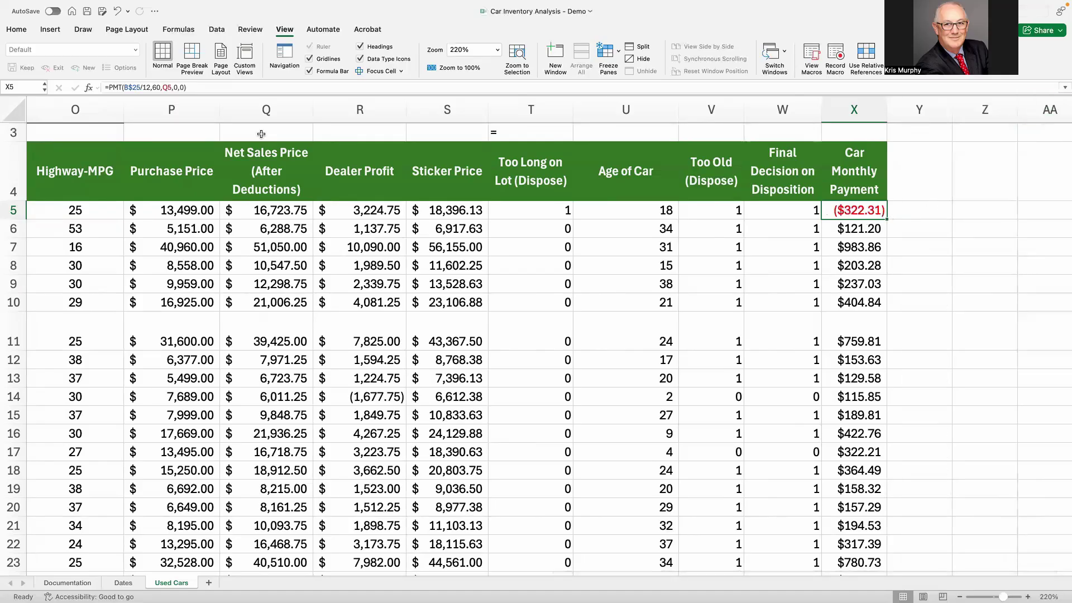
# Step: Change X5 to =-PMT(B$25/12,60,Q5,0,0) for a positive $322.31 and fill it down column X
pyautogui.click(110, 88)
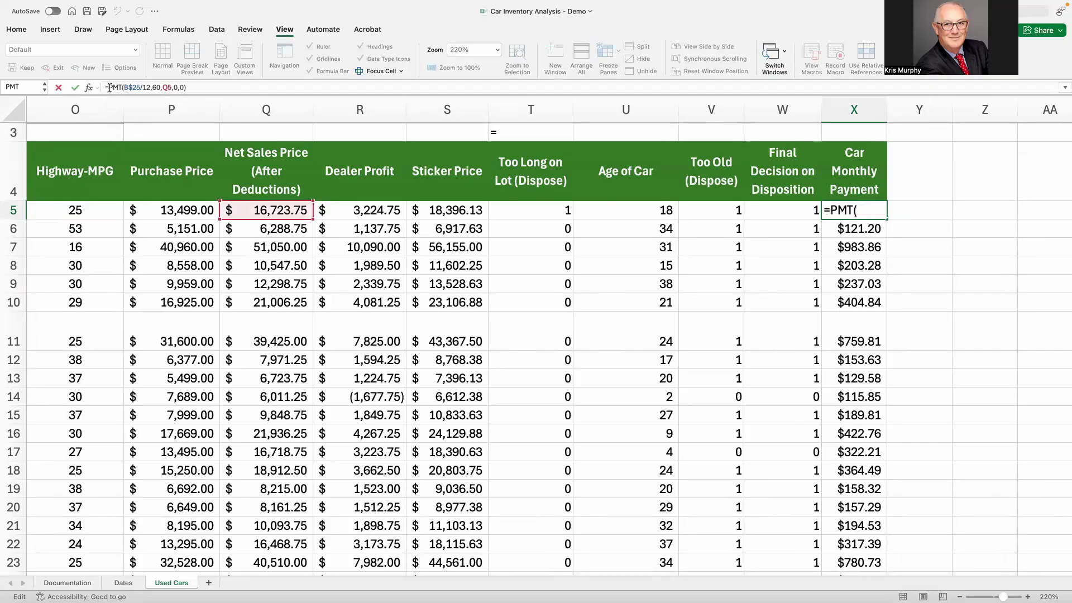
pyautogui.write('-')
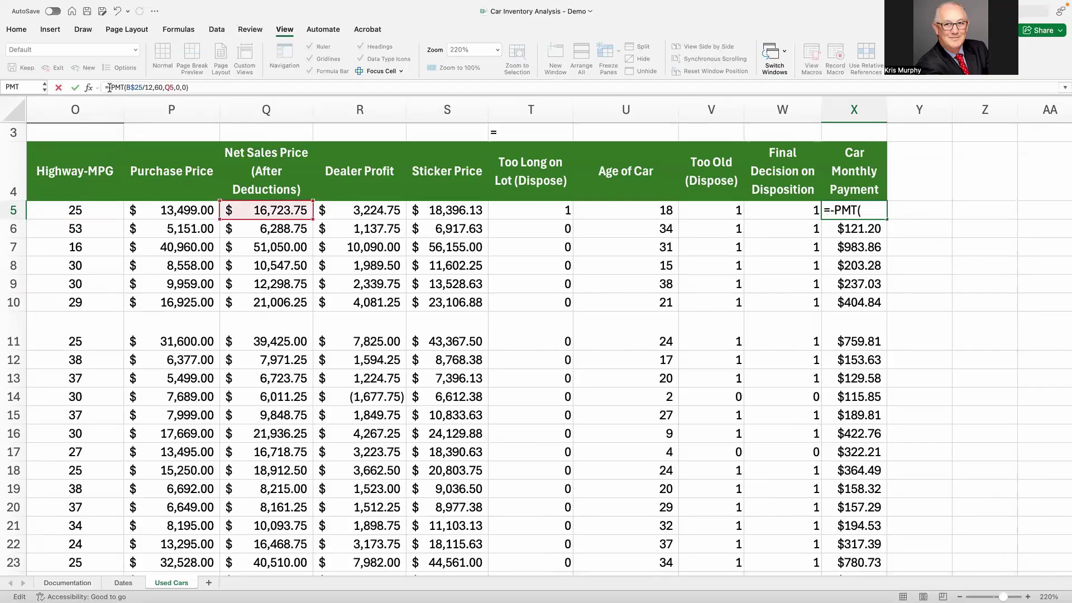
pyautogui.click(76, 87)
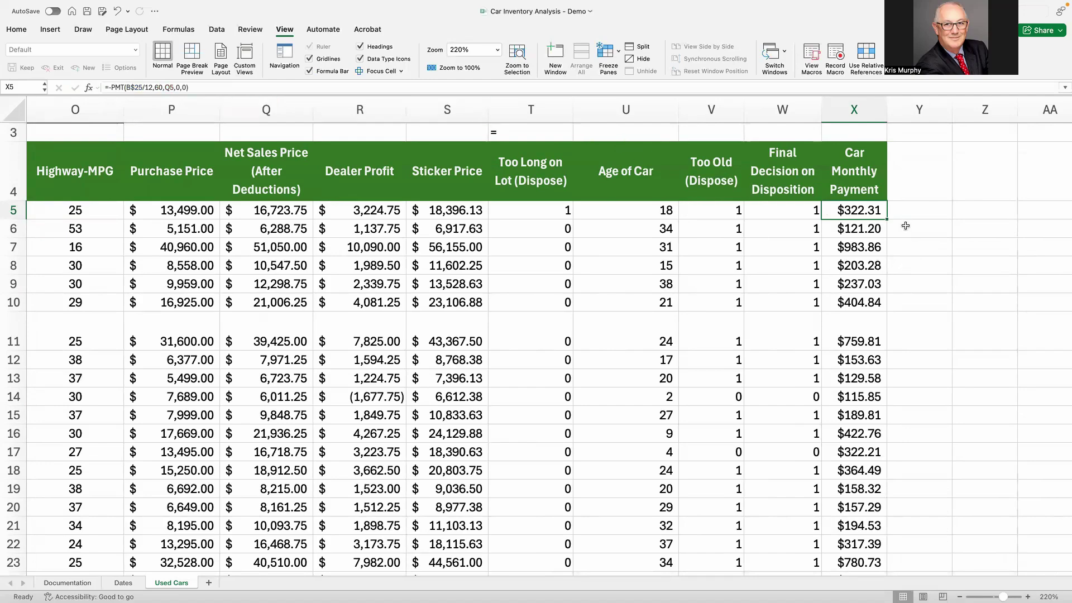
pyautogui.doubleClick(885, 217)
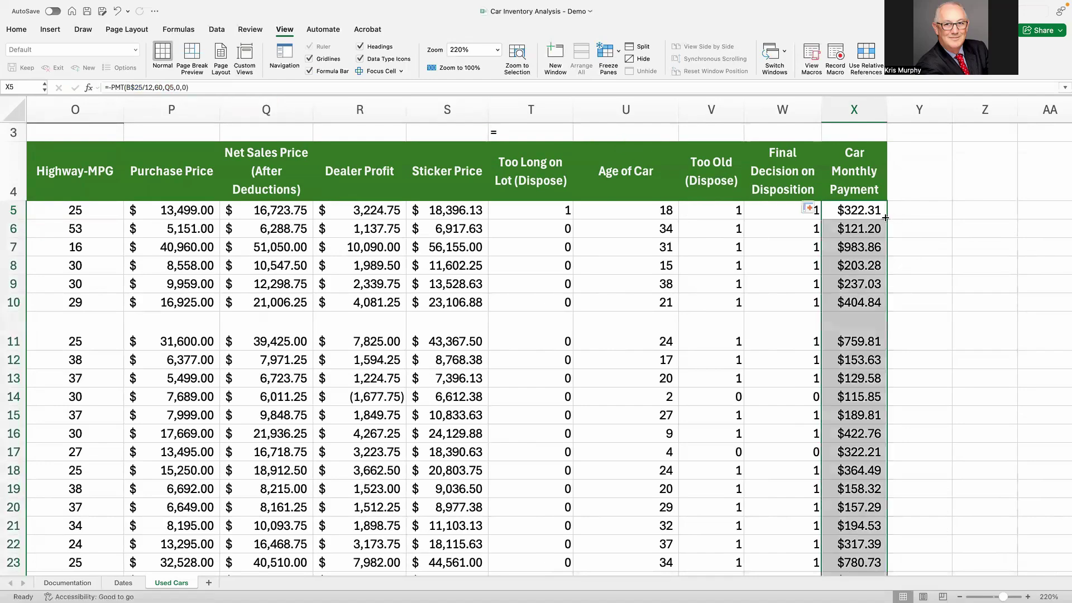
pyautogui.click(854, 210)
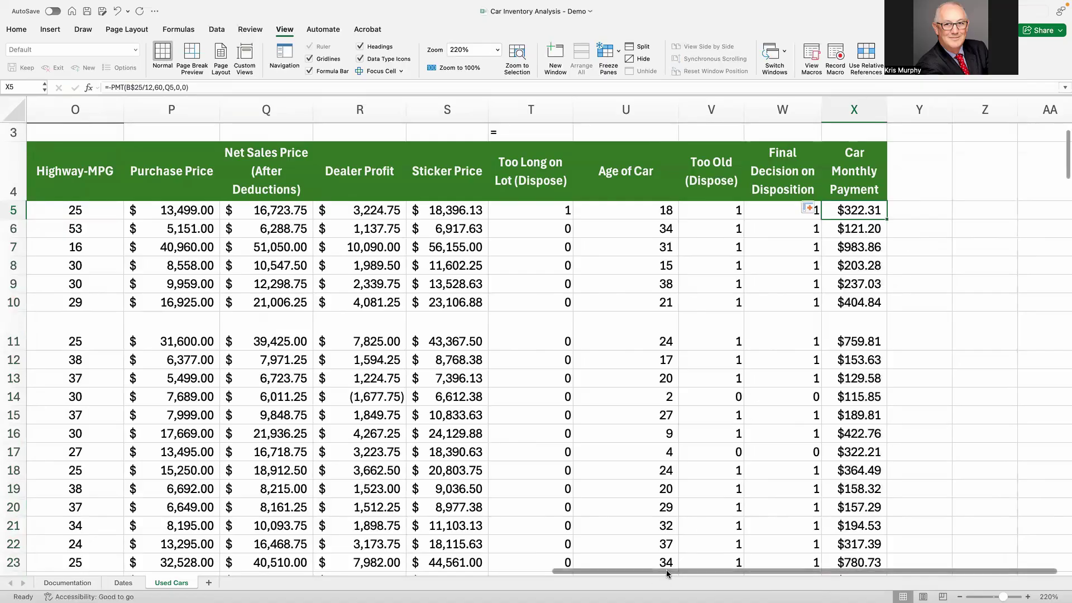
pyautogui.moveTo(666, 571); pyautogui.dragTo(55, 516)
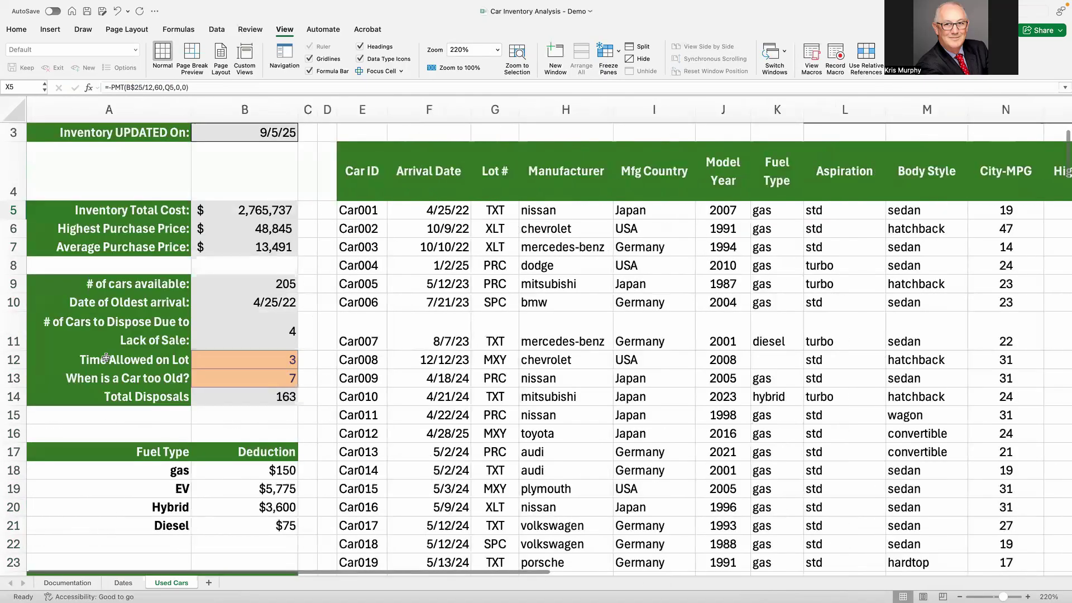
# Step: Freeze panes at E5 (Car001), then check B5's =SUM(P:P) Inventory Total Cost formula
pyautogui.click(359, 210)
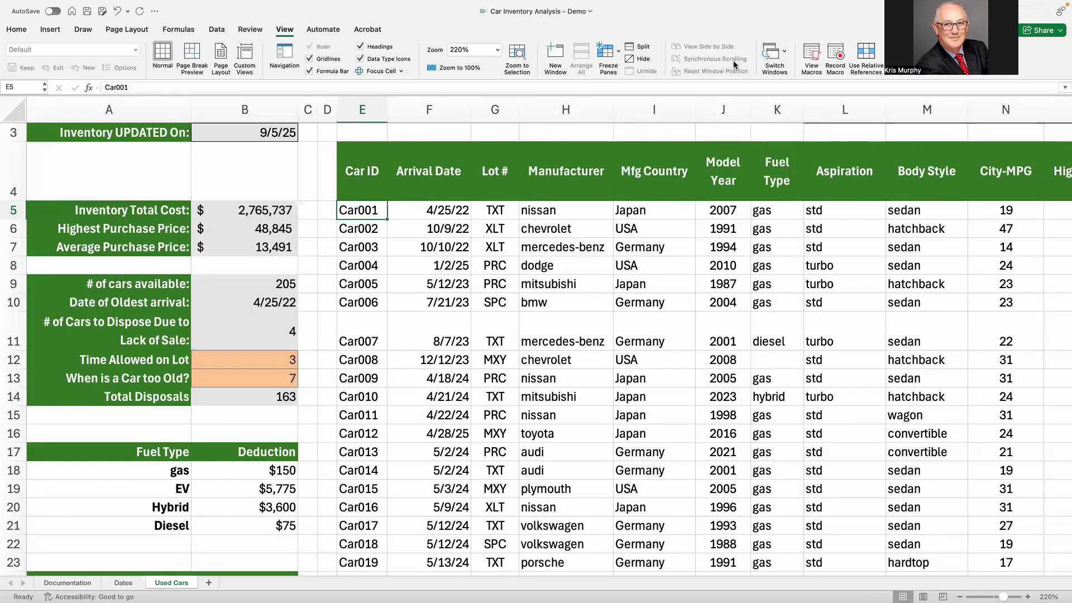
pyautogui.click(621, 60)
pyautogui.click(636, 71)
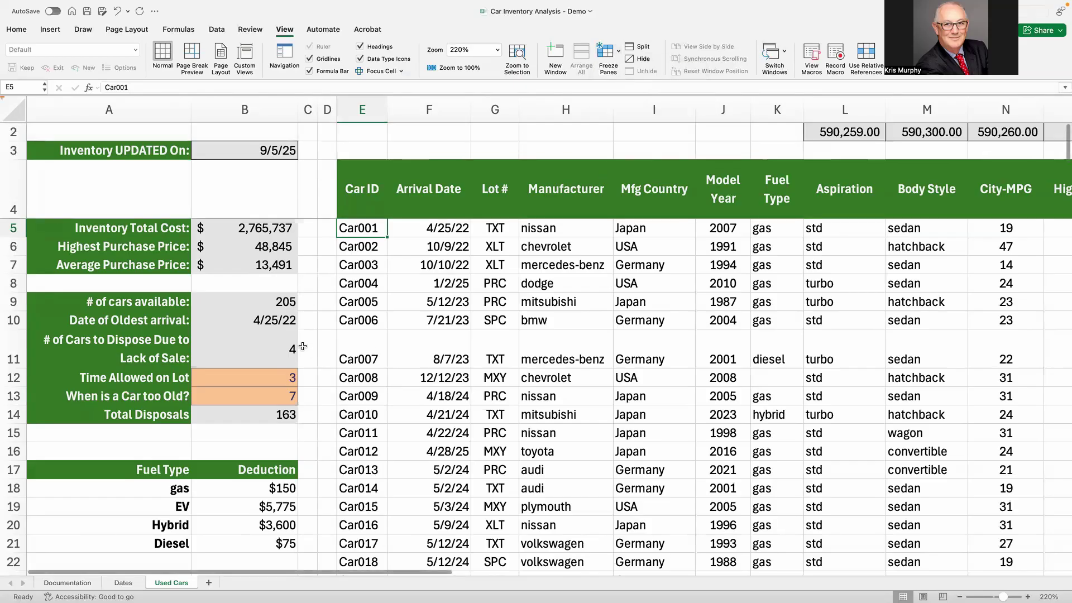
pyautogui.click(238, 227)
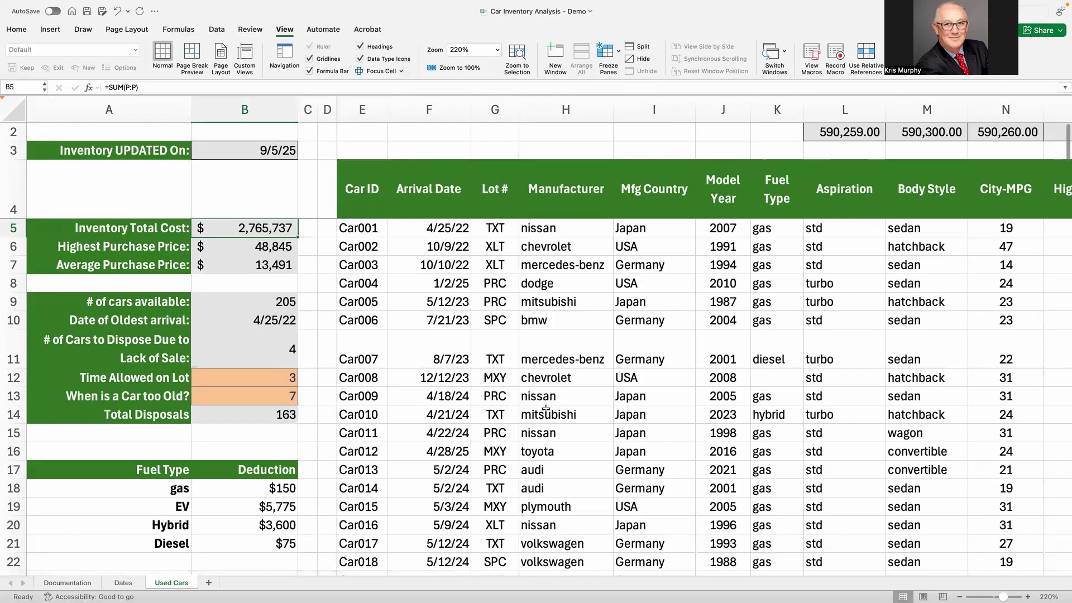
pyautogui.moveTo(429, 573); pyautogui.dragTo(789, 582)
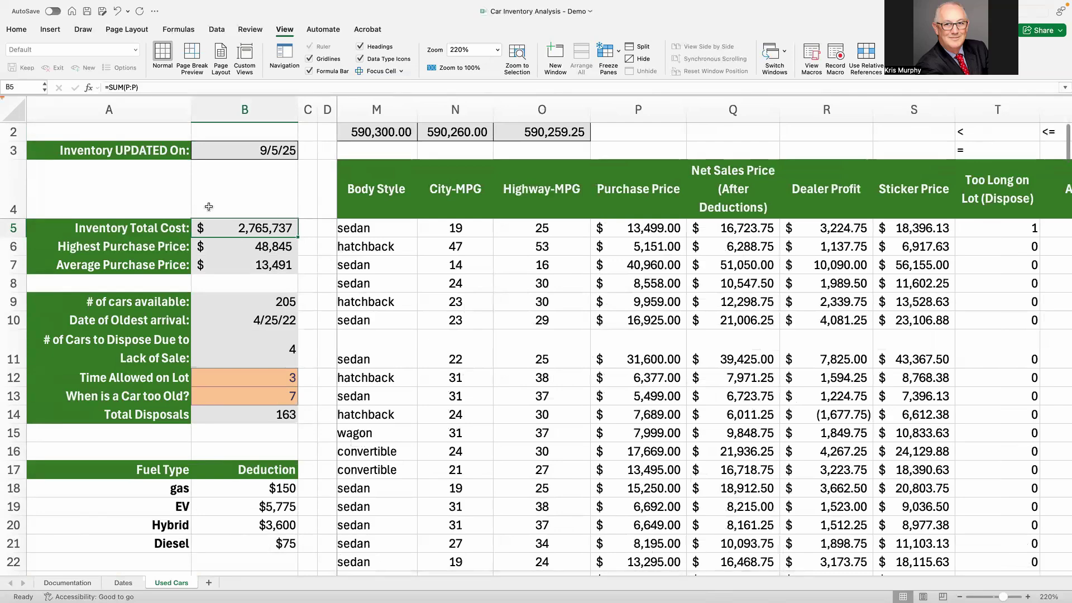
# Step: Enter =SUM(P:P), =MAX(P:P) and =AVERAGE(P:P) in B5, B6 and B7
pyautogui.write('=sum(')
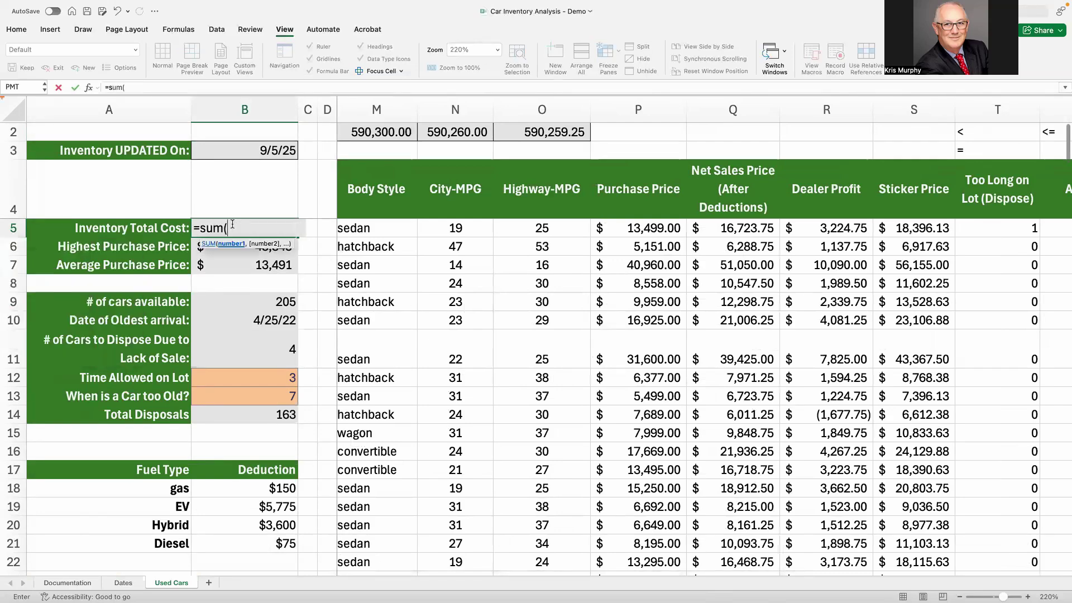
pyautogui.click(636, 109)
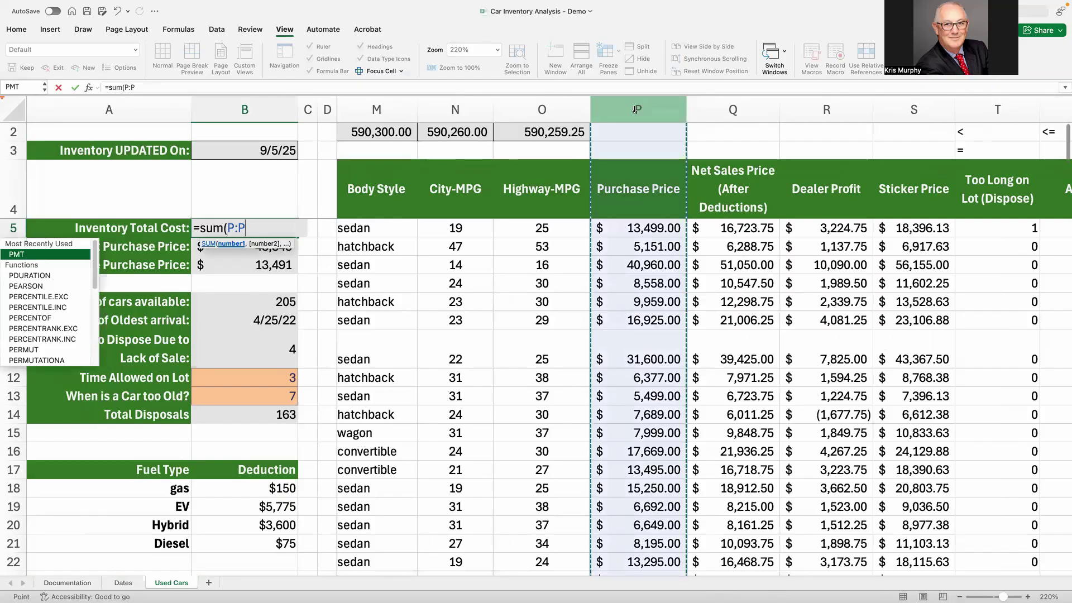
pyautogui.write(')')
pyautogui.press('Return')
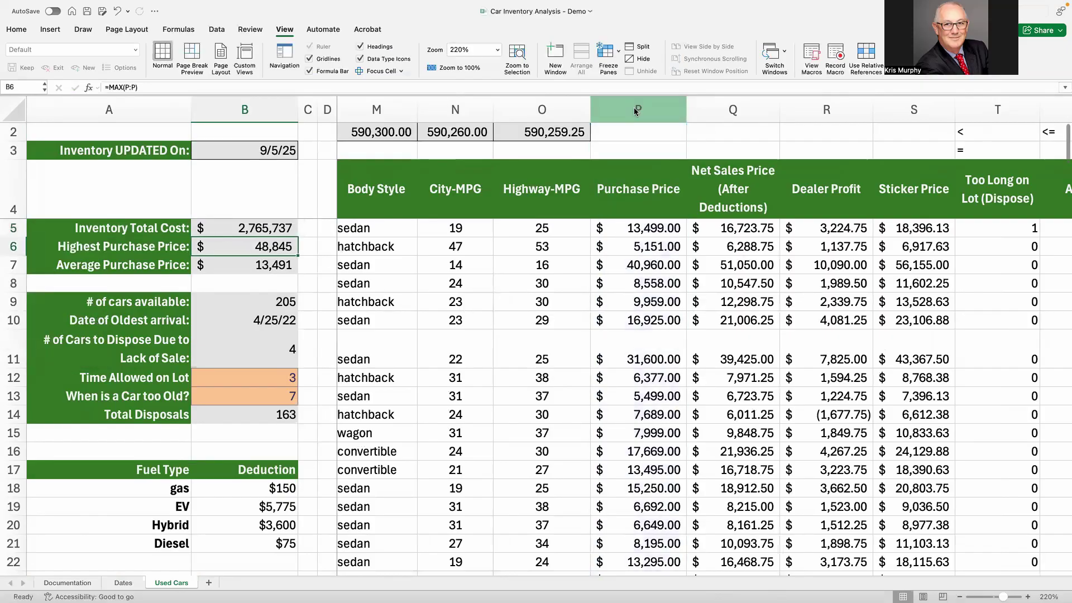
pyautogui.press('F2')
pyautogui.press('Escape')
pyautogui.write('=max(')
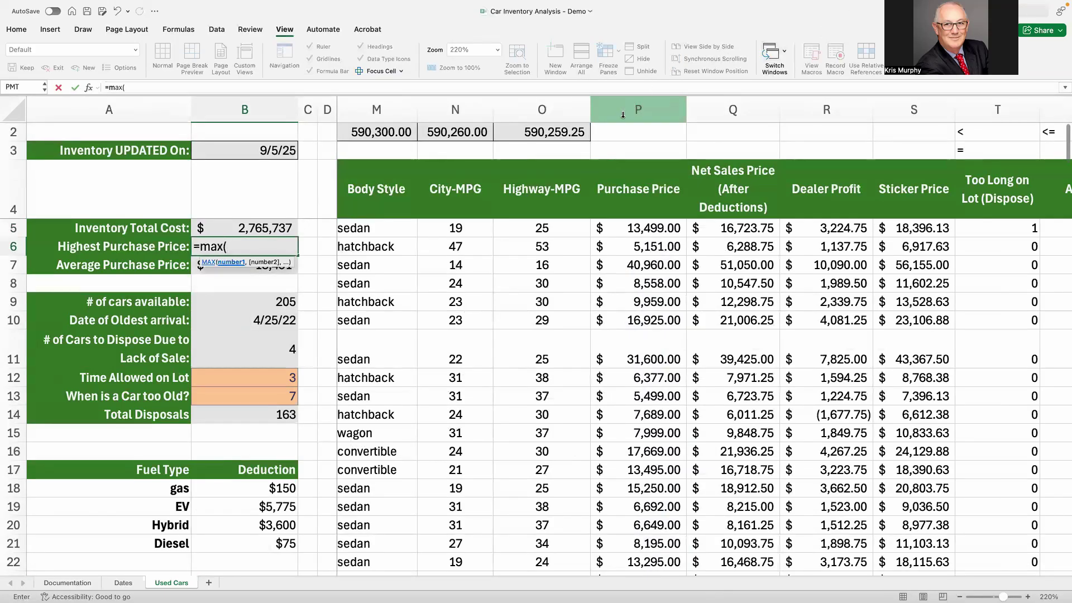
pyautogui.click(622, 111)
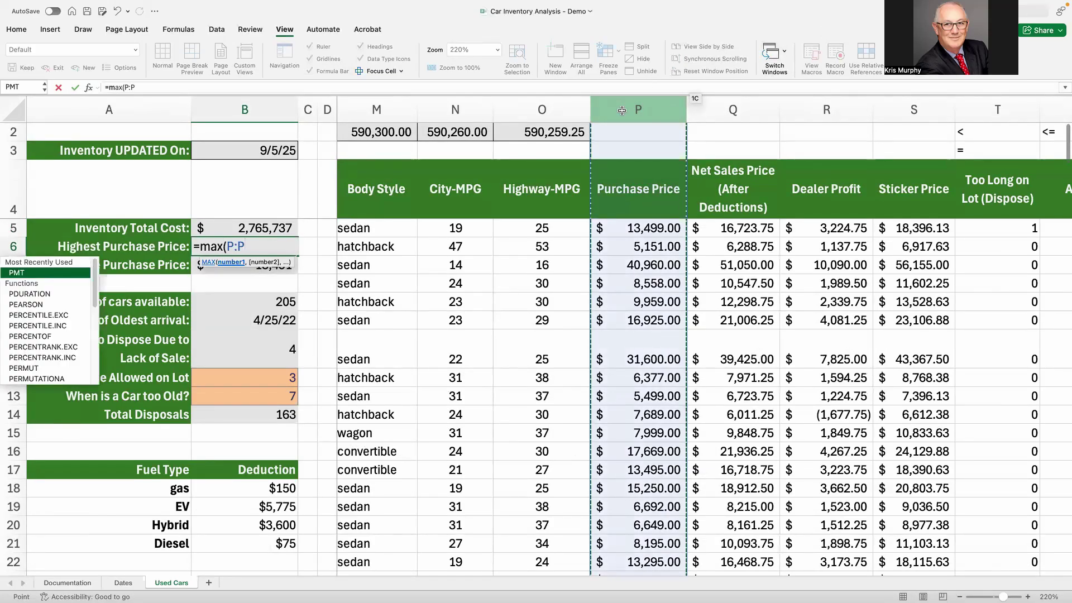
pyautogui.write(')')
pyautogui.press('Return')
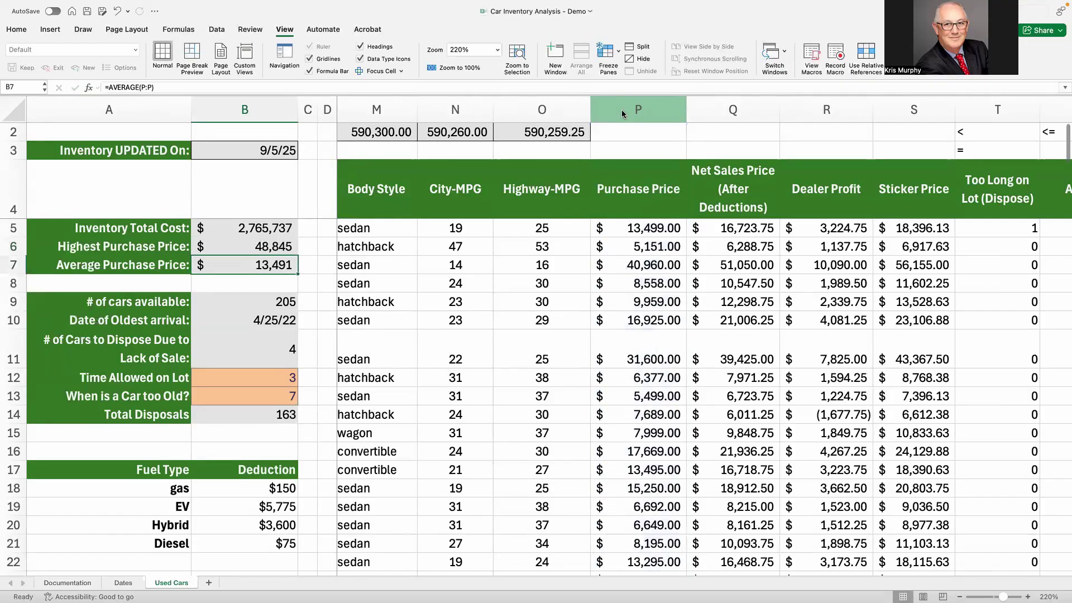
pyautogui.write('=aver')
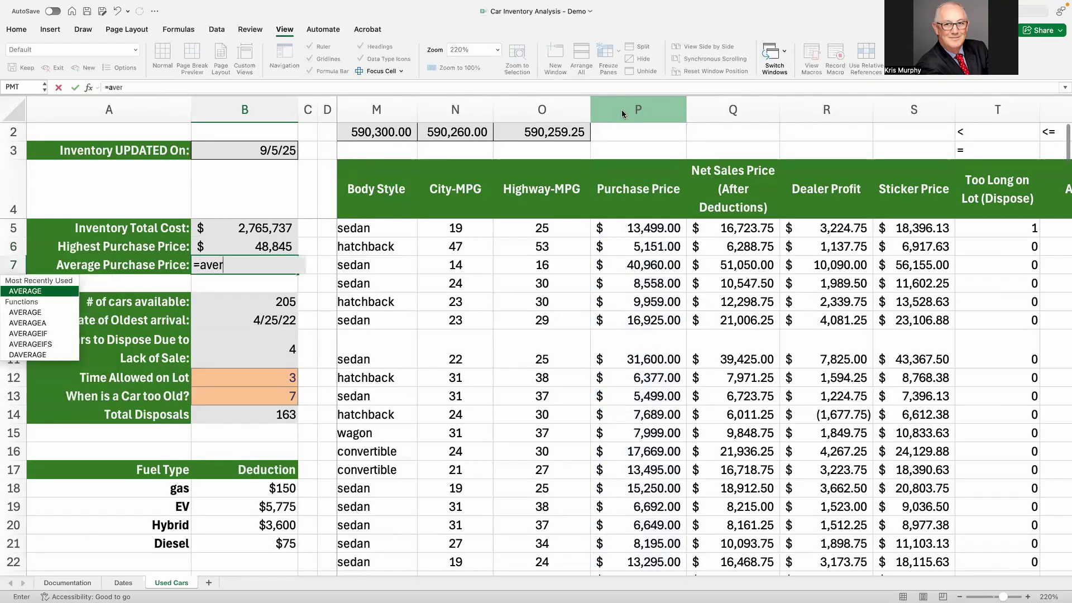
pyautogui.write('age(')
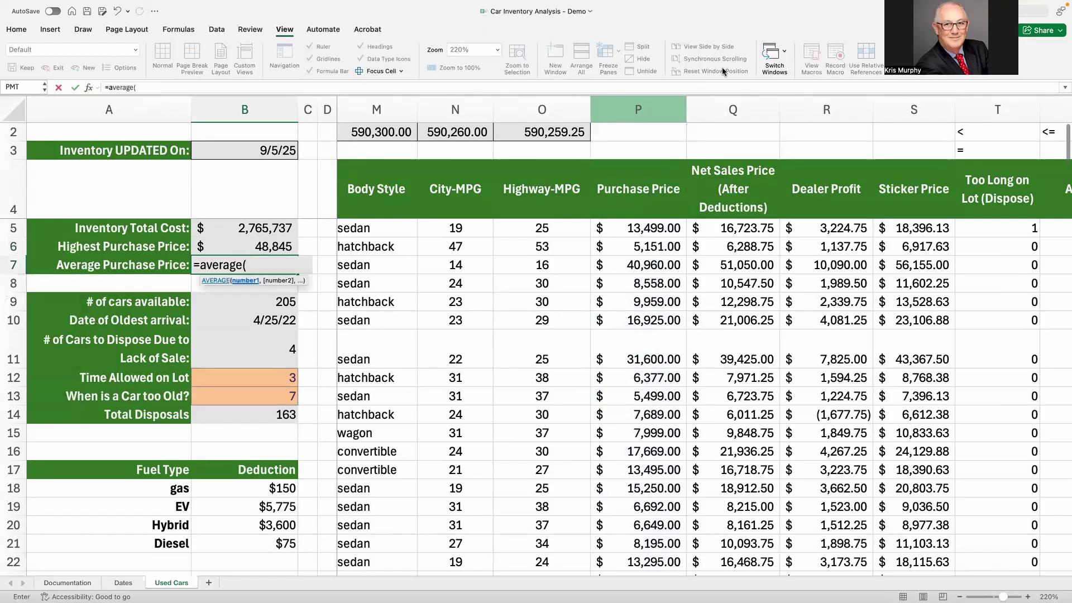
pyautogui.click(646, 108)
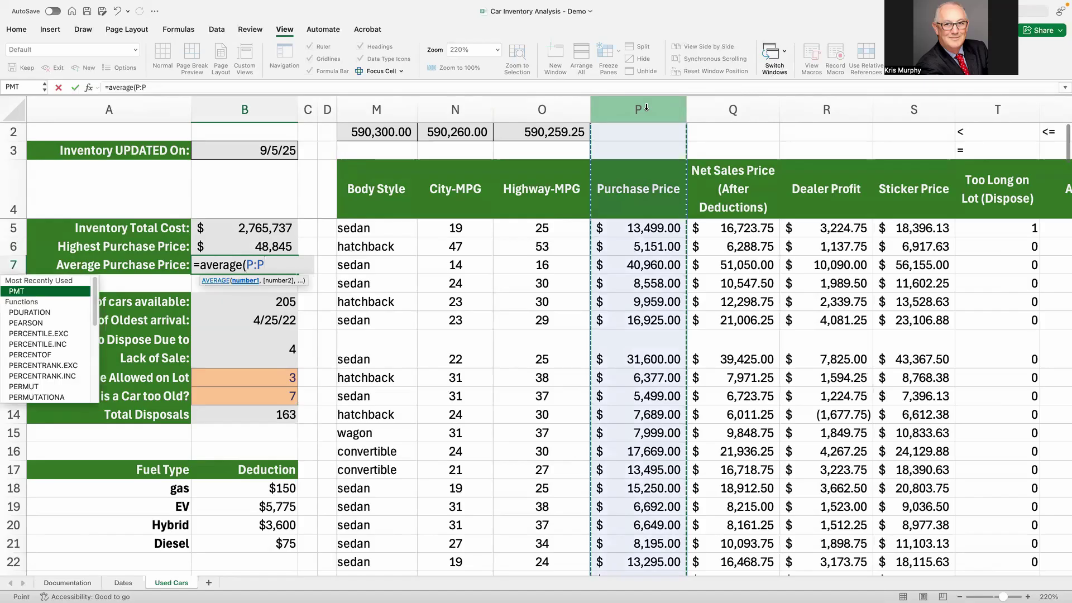
pyautogui.write(')')
pyautogui.press('Return')
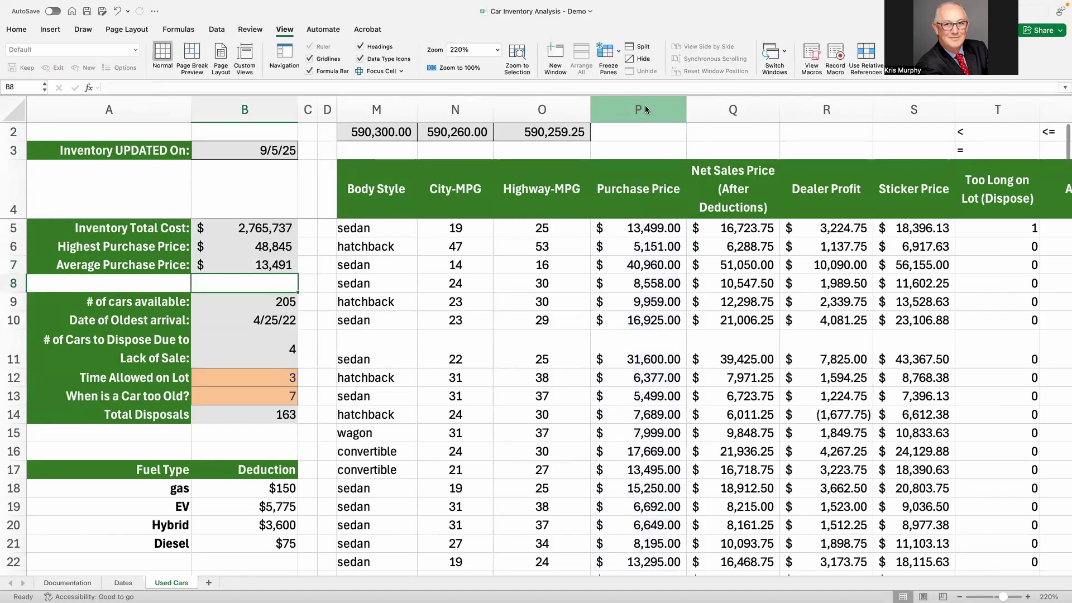
# Step: Replace B9's car count with =COUNTA(E:E), showing 206
pyautogui.click(268, 302)
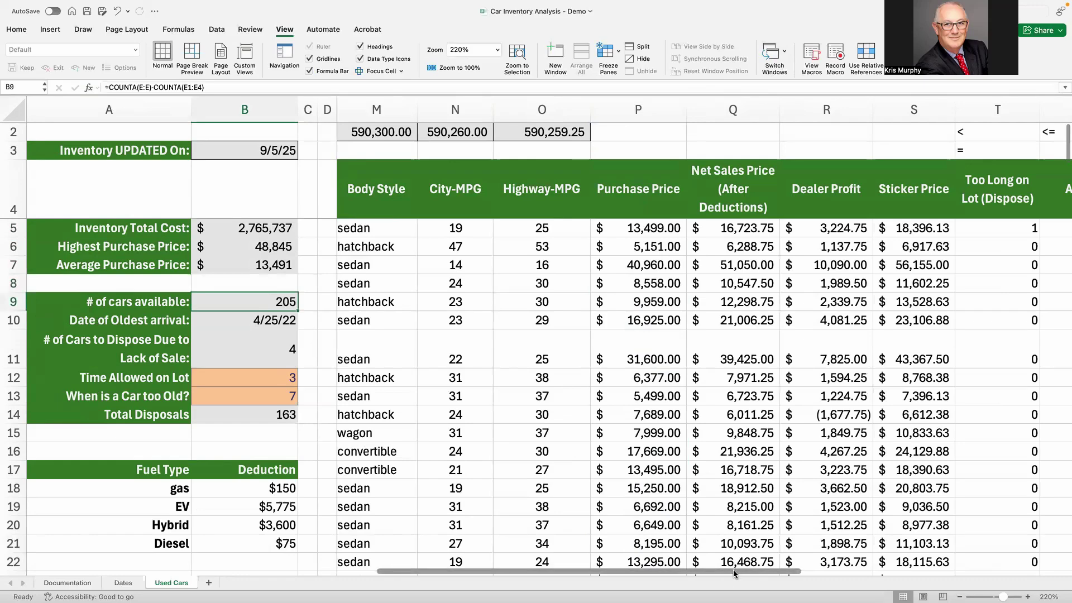
pyautogui.moveTo(735, 574); pyautogui.dragTo(403, 567)
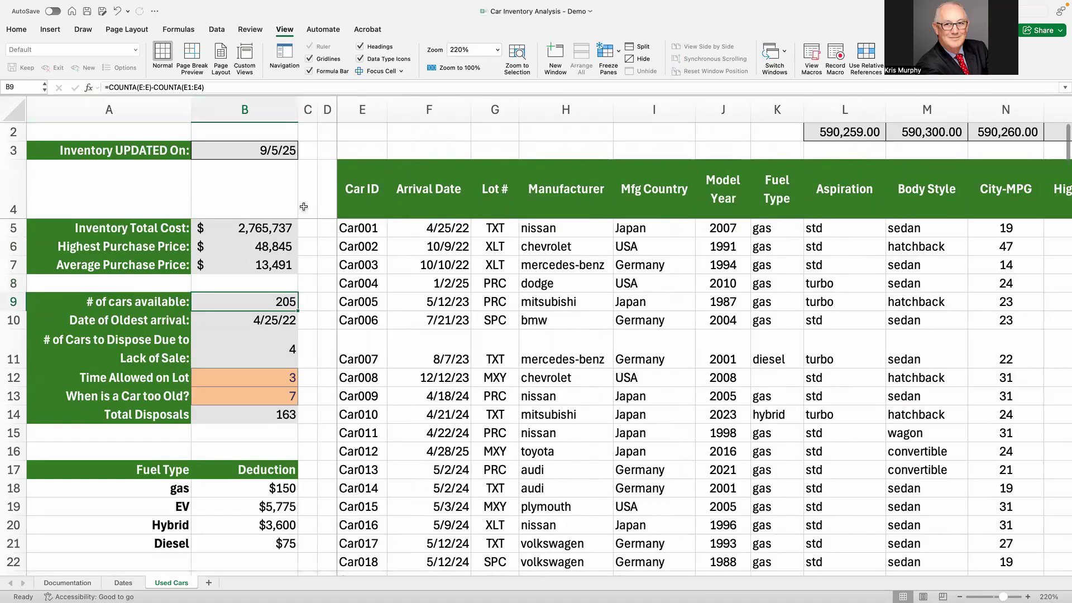
pyautogui.press('Delete')
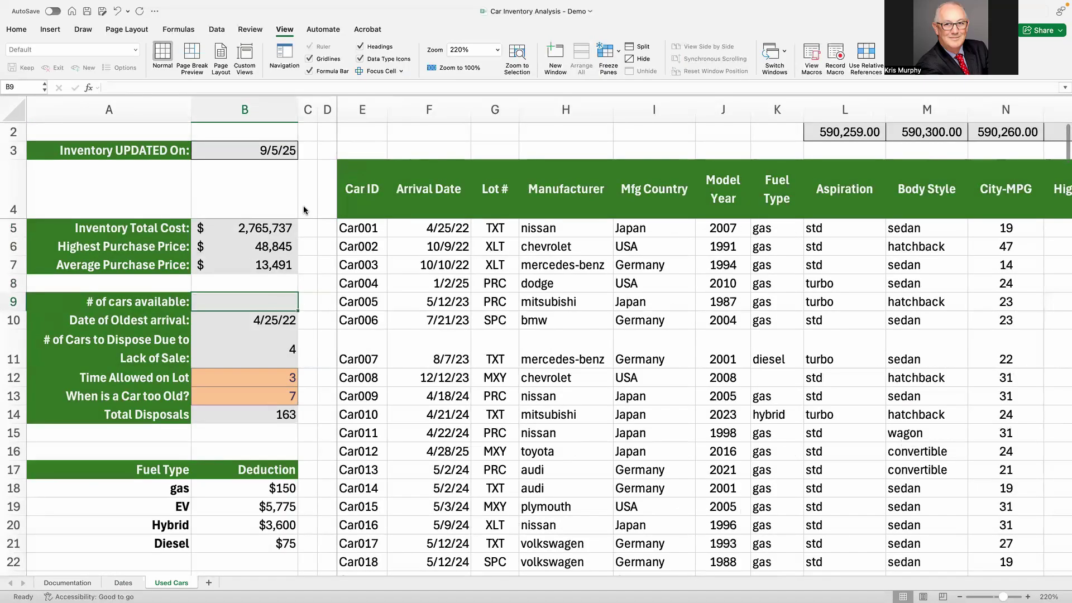
pyautogui.write('=counta(')
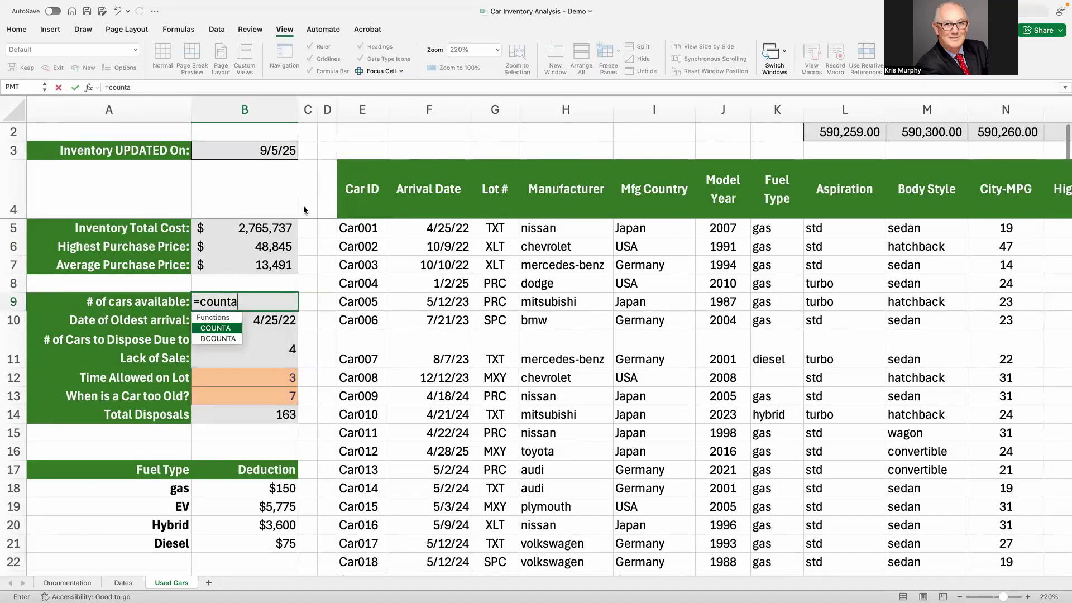
pyautogui.click(366, 112)
pyautogui.write(')')
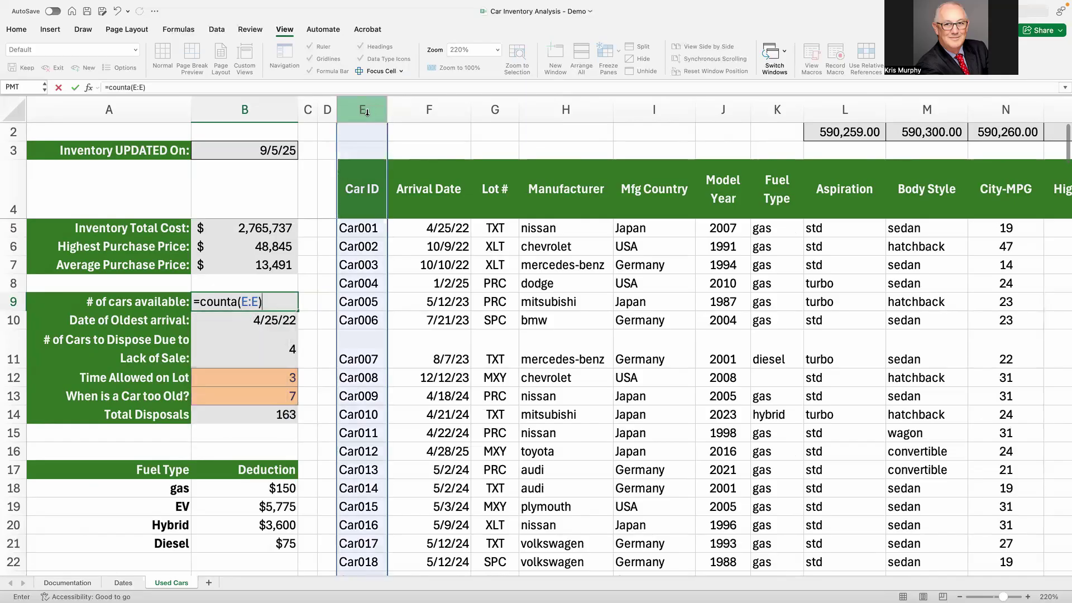
pyautogui.press('Tab')
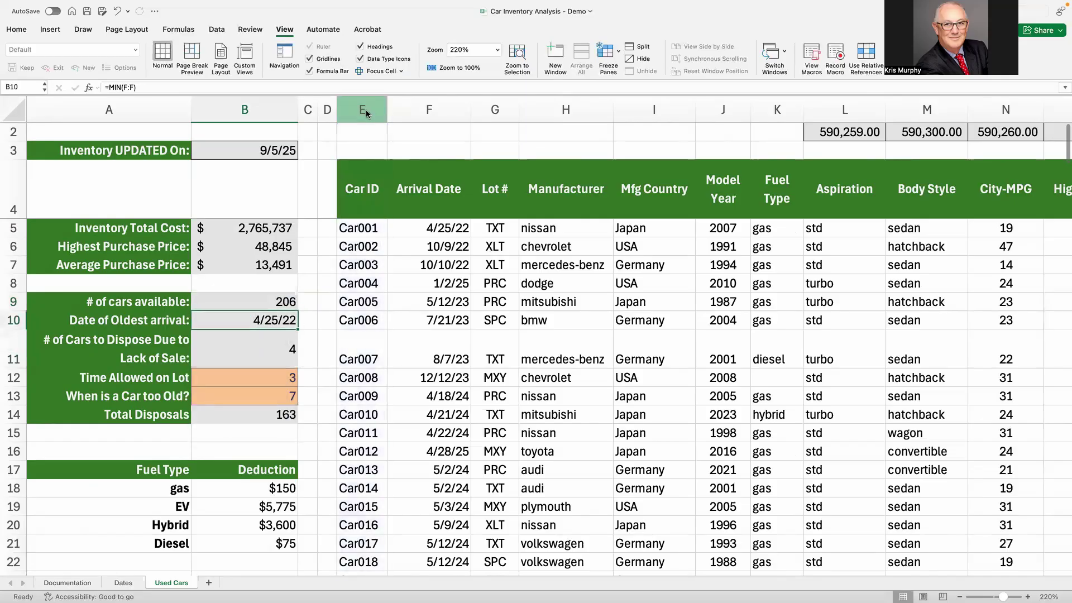
# Step: Check column E's data extent from top to bottom, then return to B9
pyautogui.press('Right')
pyautogui.press('Right')
pyautogui.press('Up')
pyautogui.press('Up')
pyautogui.press('Up')
pyautogui.press('Up')
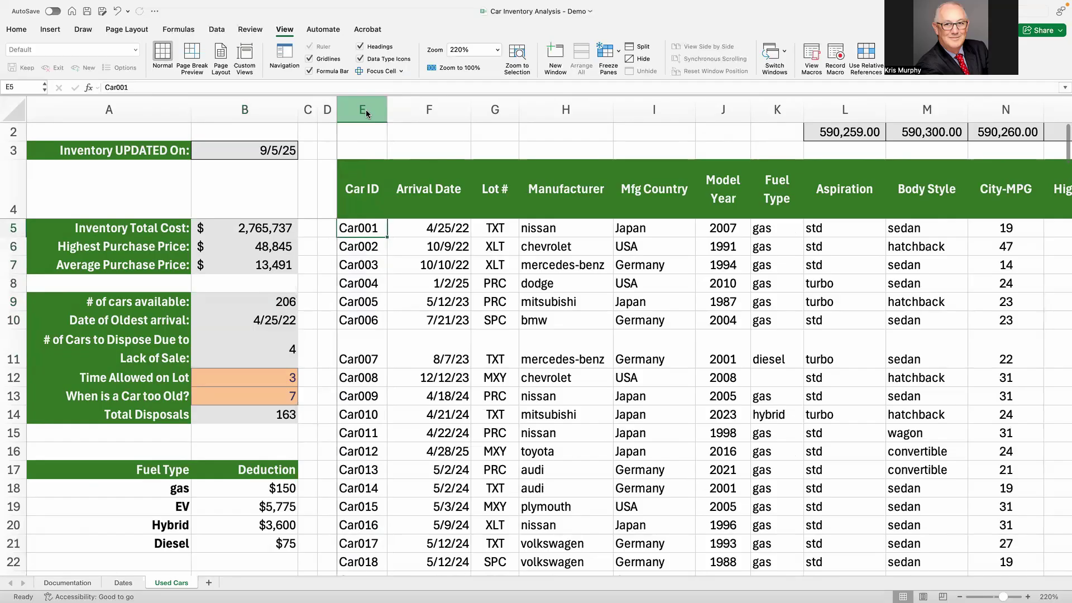
pyautogui.hotkey('ctrl', 'Down')
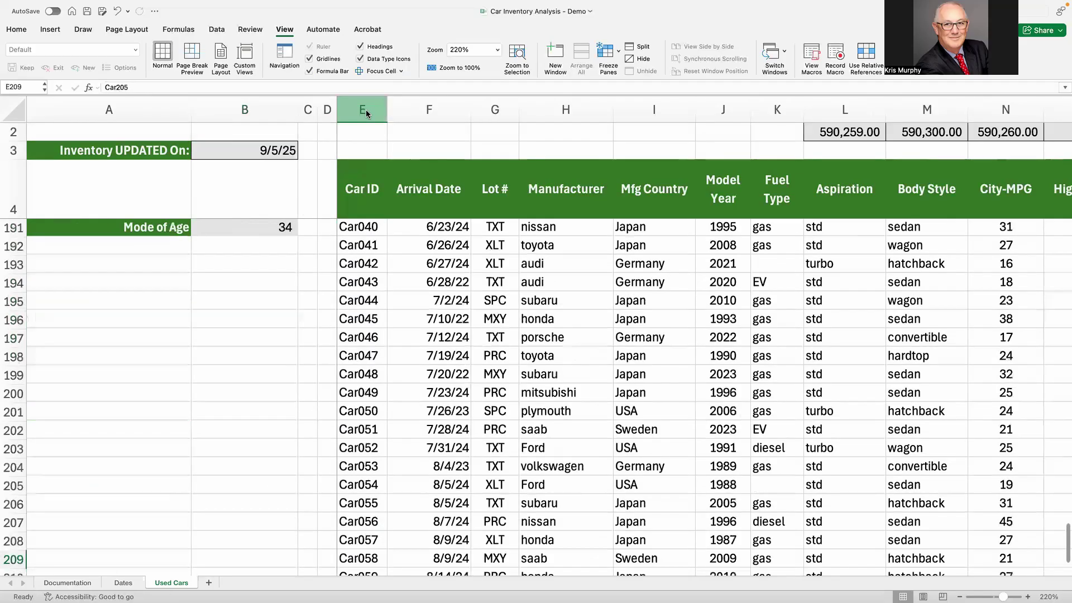
pyautogui.hotkey('ctrl', 'Up')
pyautogui.press('Up')
pyautogui.press('Up')
pyautogui.press('Down')
pyautogui.press('Down')
pyautogui.press('Down')
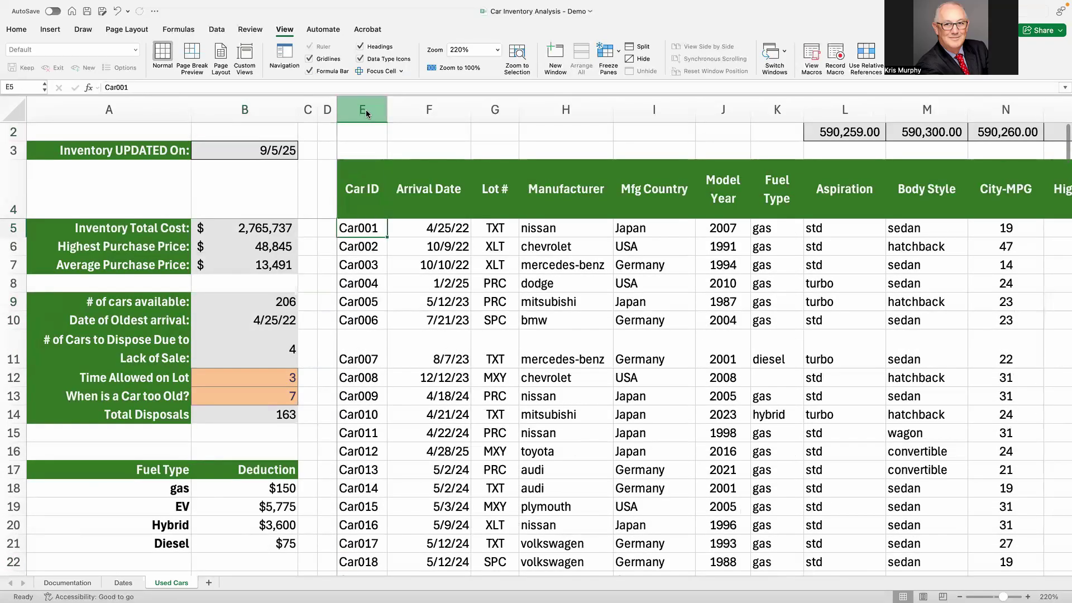
pyautogui.press('Up')
pyautogui.press('Up')
pyautogui.press('Up')
pyautogui.press('Up')
pyautogui.press('Down')
pyautogui.press('Down')
pyautogui.press('Down')
pyautogui.press('Down')
pyautogui.press('Down')
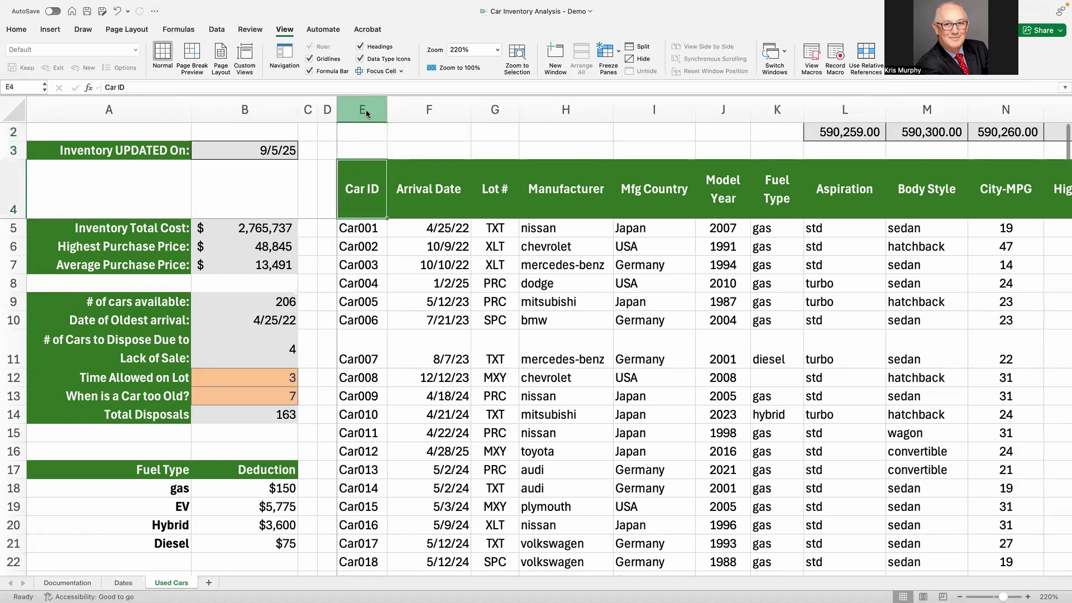
pyautogui.press('Left')
pyautogui.press('Left')
pyautogui.press('Up')
pyautogui.press('Down')
pyautogui.press('Down')
pyautogui.press('Down')
pyautogui.press('Down')
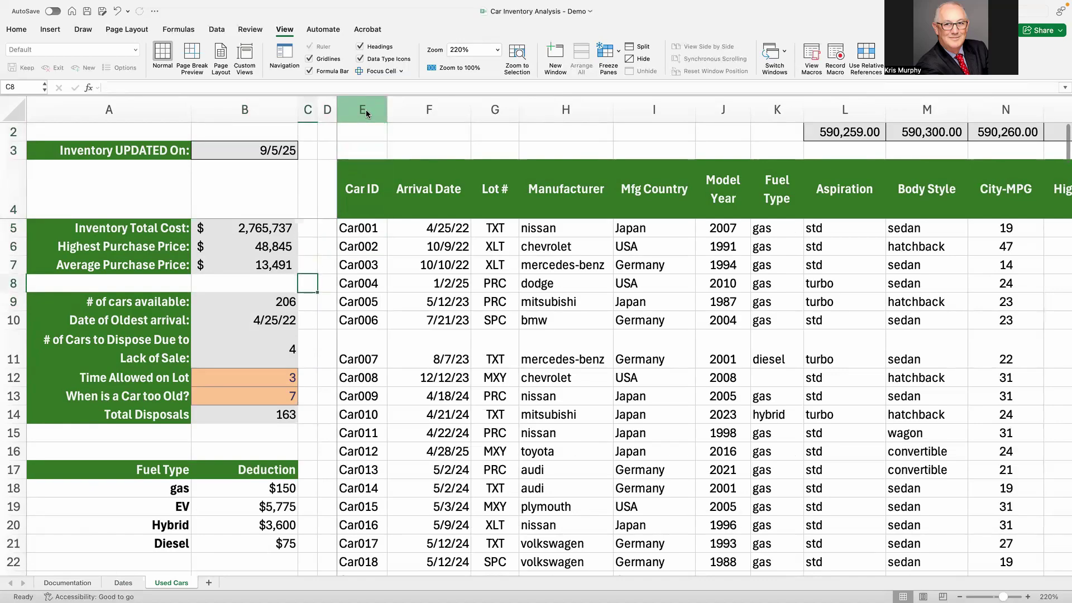
pyautogui.press('Left')
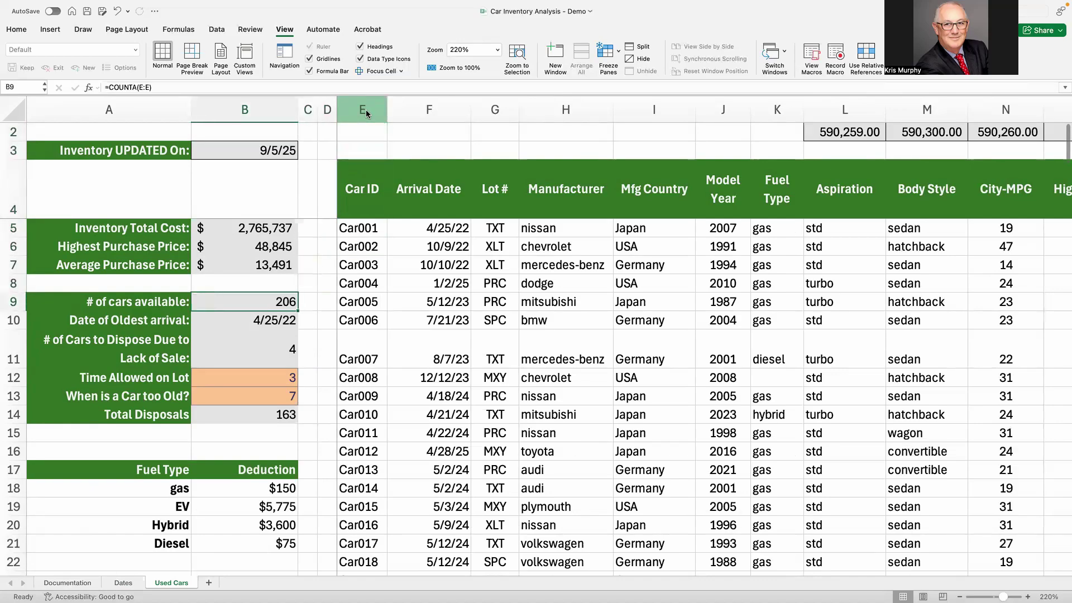
# Step: Extend B9 to =COUNTA(E:E)-COUNTA(E1:E4) so it shows 205
pyautogui.click(171, 88)
pyautogui.write('-')
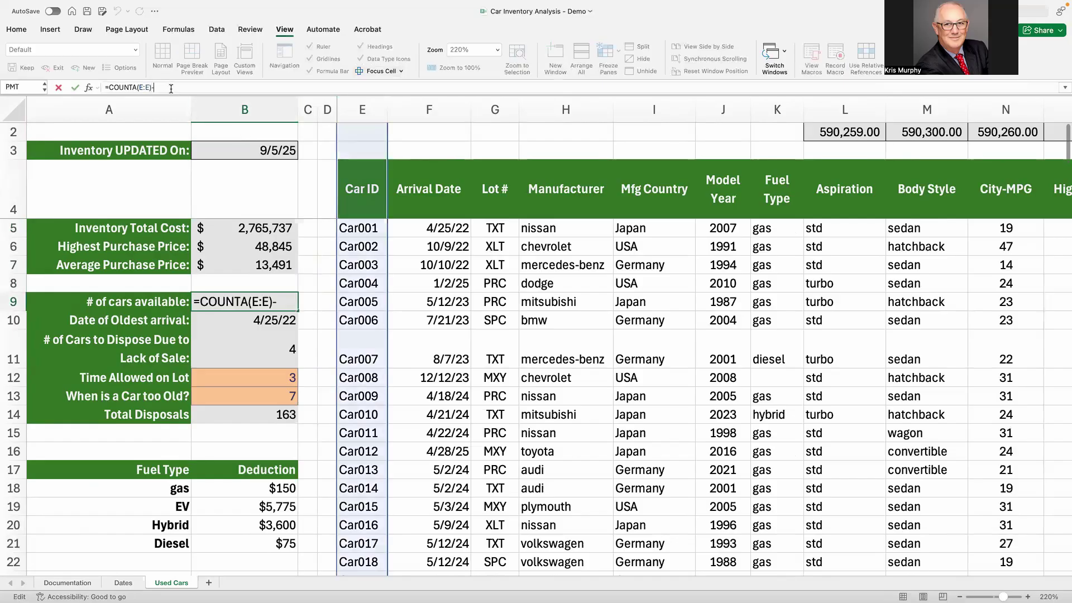
pyautogui.write('counta(')
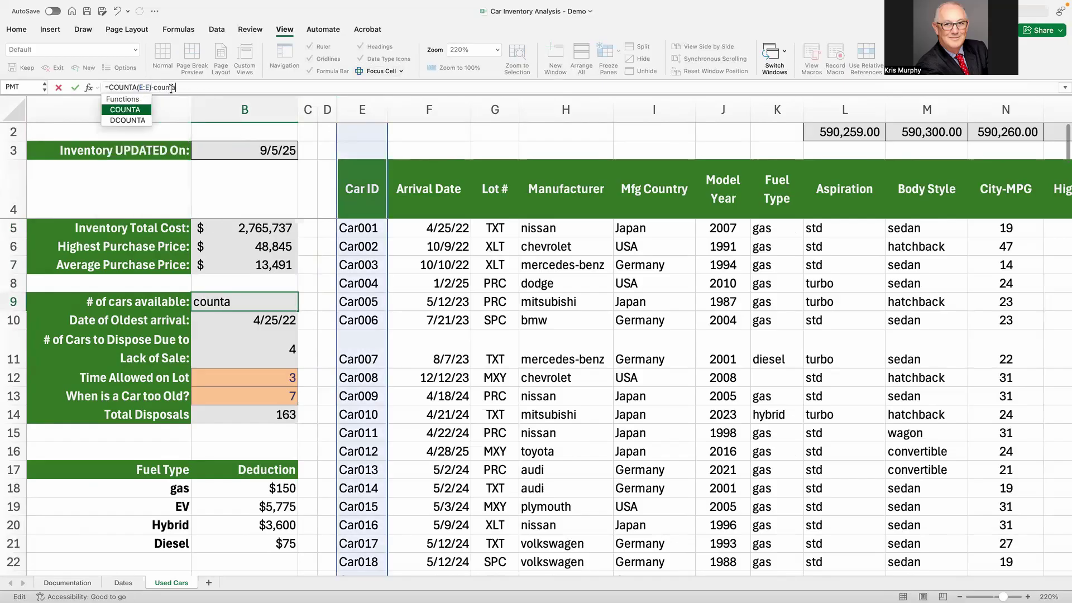
pyautogui.click(356, 138)
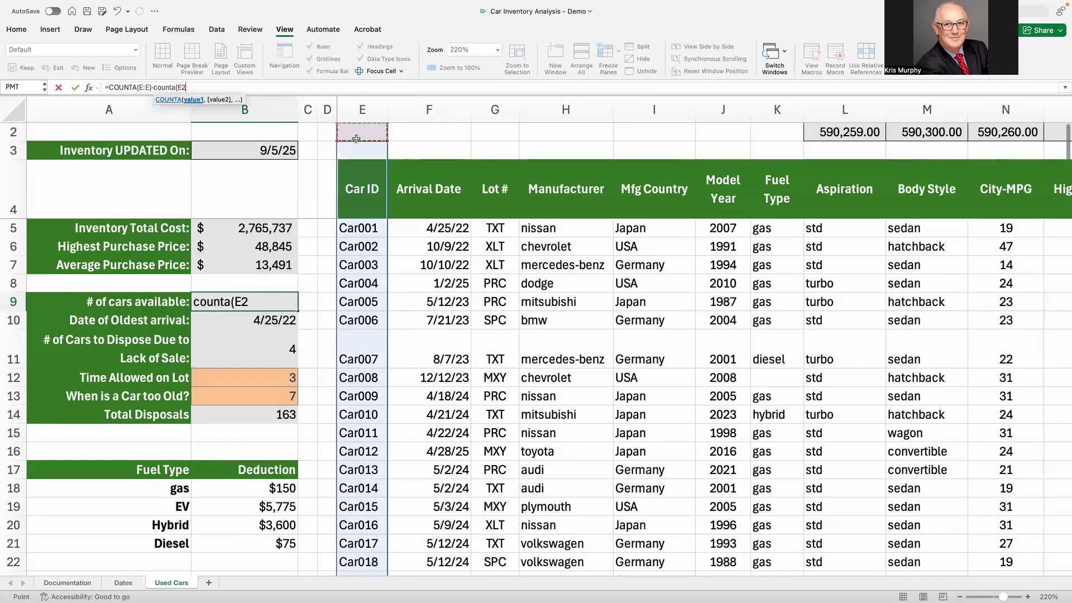
pyautogui.press('Up')
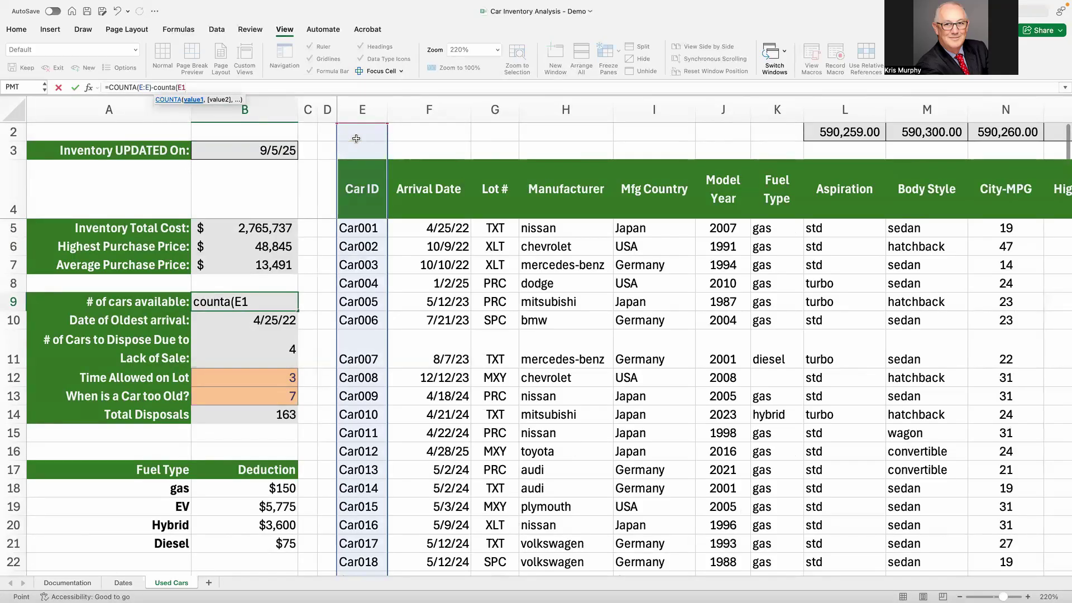
pyautogui.hotkey('shift', 'Down')
pyautogui.hotkey('shift', 'Down')
pyautogui.hotkey('shift', 'Down')
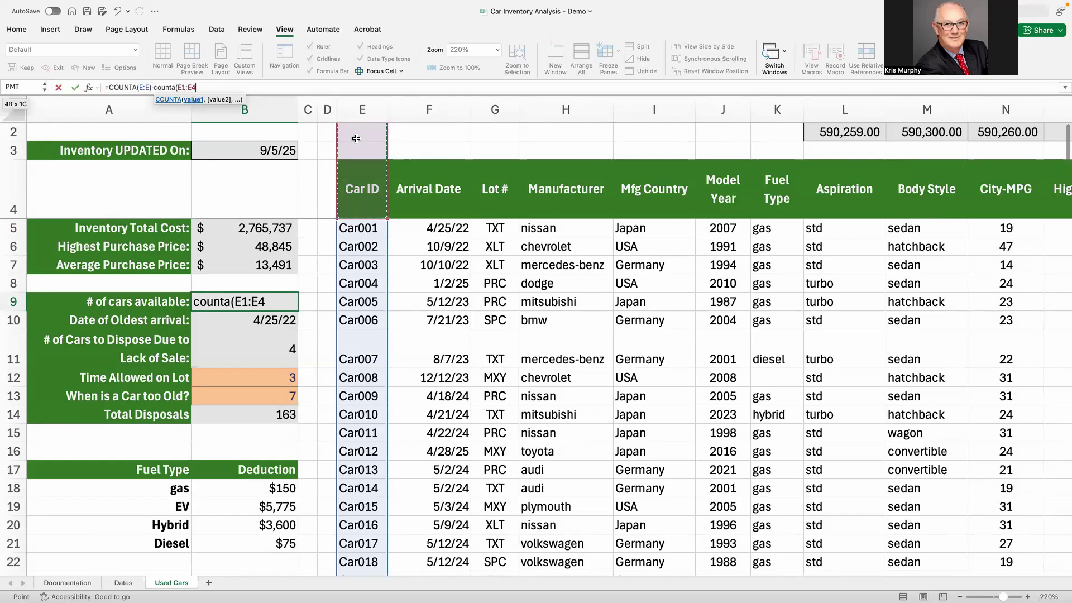
pyautogui.hotkey('ctrl', 'Return')
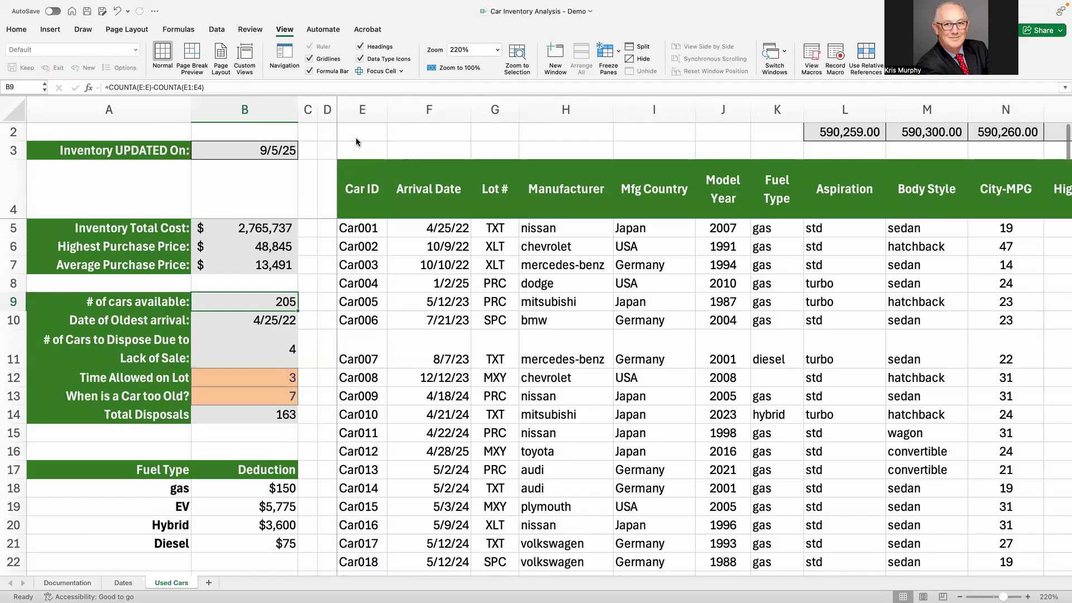
pyautogui.press('Down')
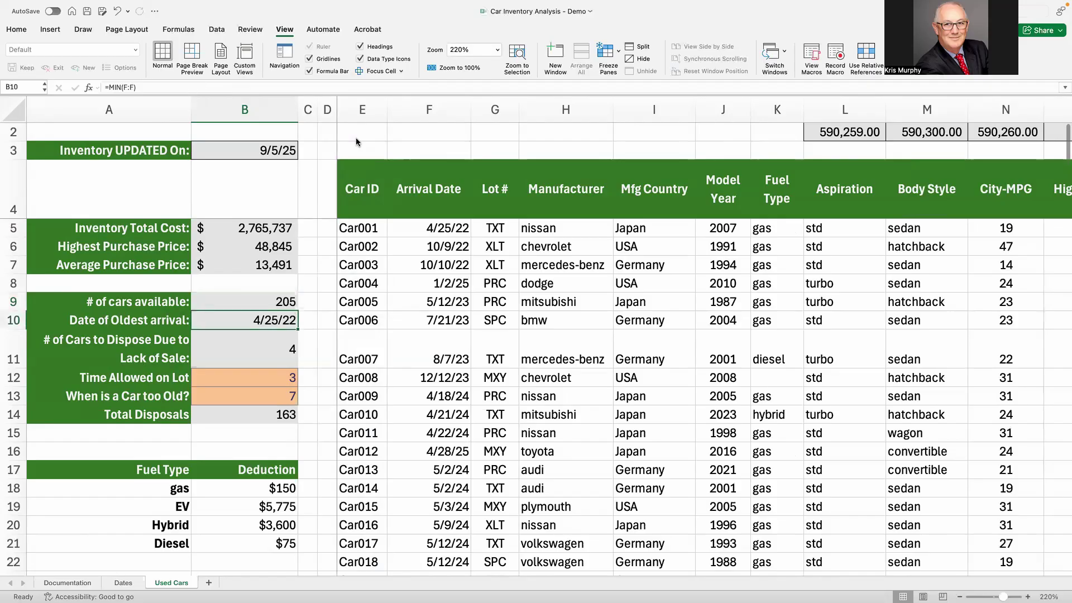
# Step: Enter =SUM(T:T) in B11 so the cars-to-dispose count shows 4
pyautogui.click(279, 357)
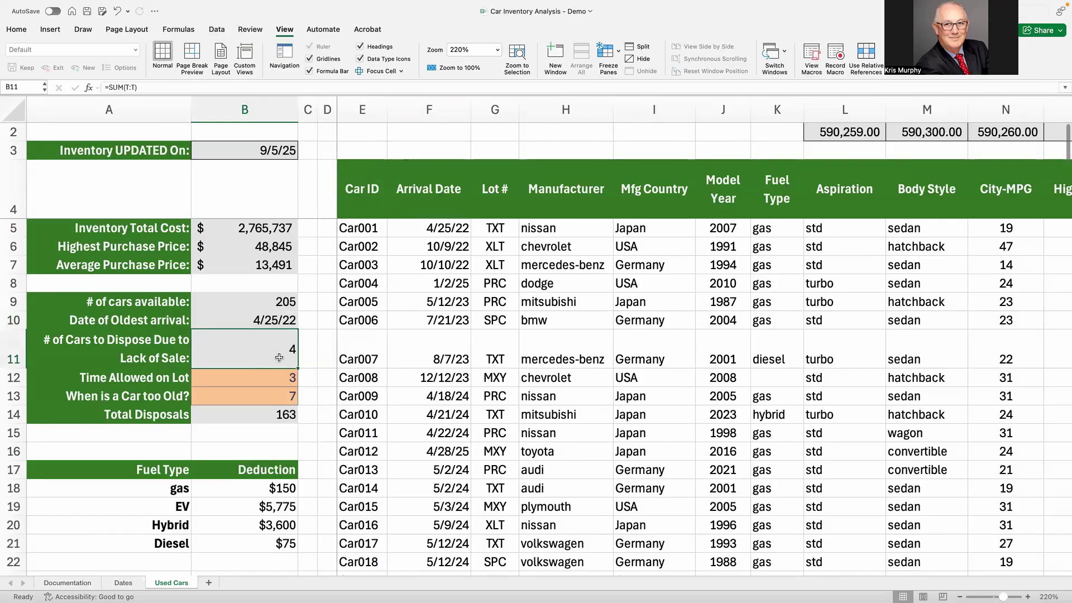
pyautogui.write('=sum(')
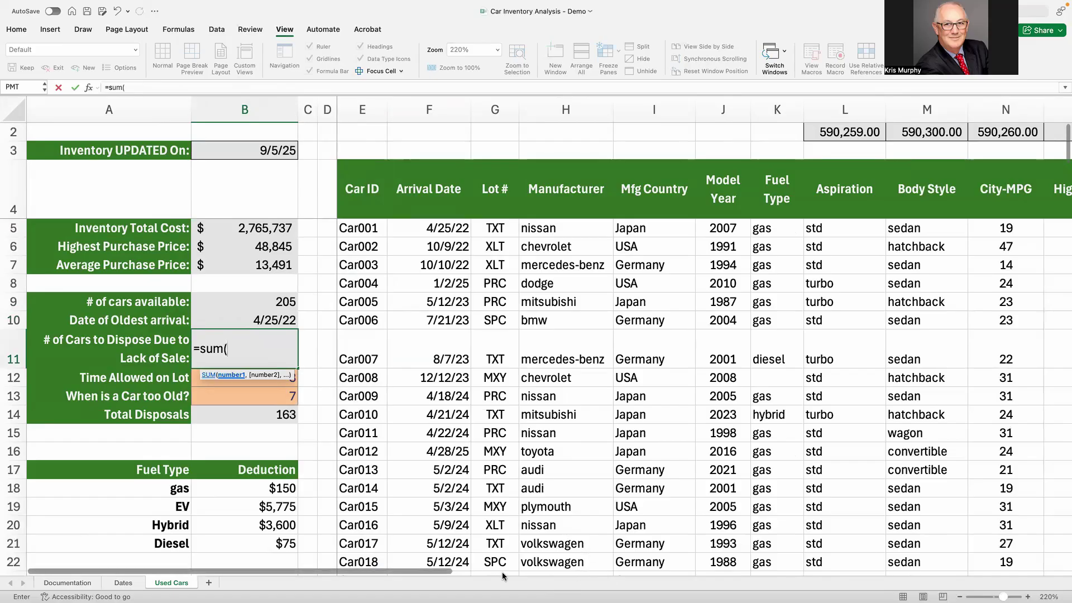
pyautogui.moveTo(428, 572); pyautogui.dragTo(863, 584)
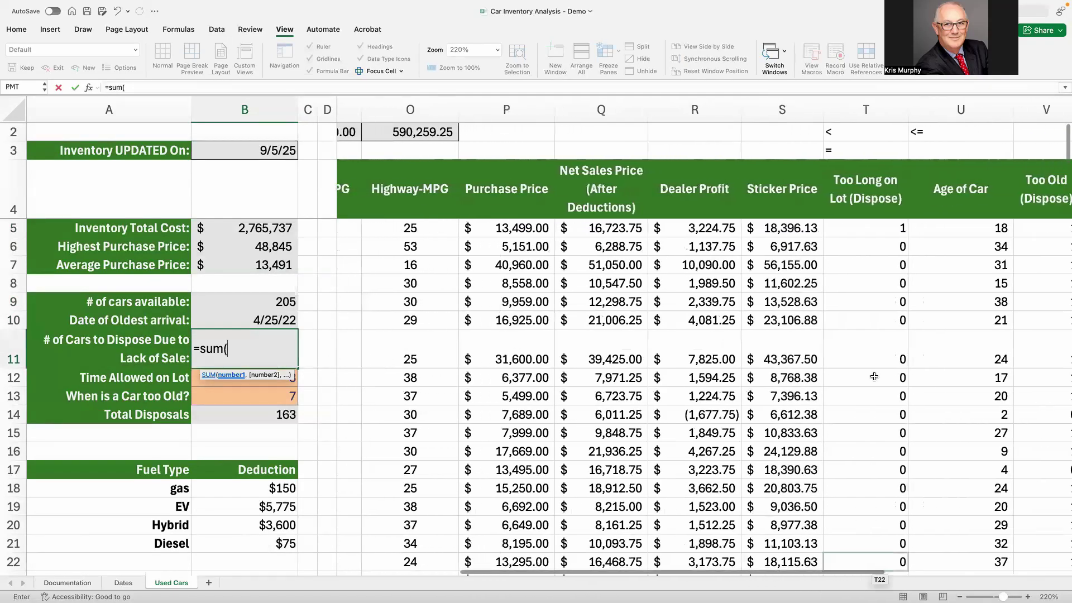
pyautogui.click(849, 101)
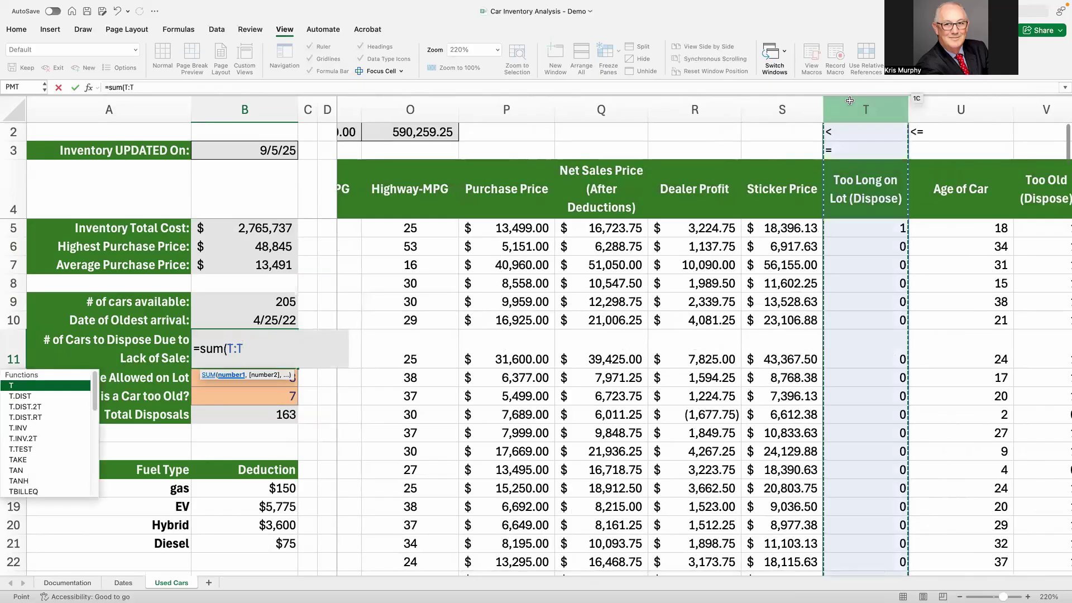
pyautogui.write(')')
pyautogui.press('Return')
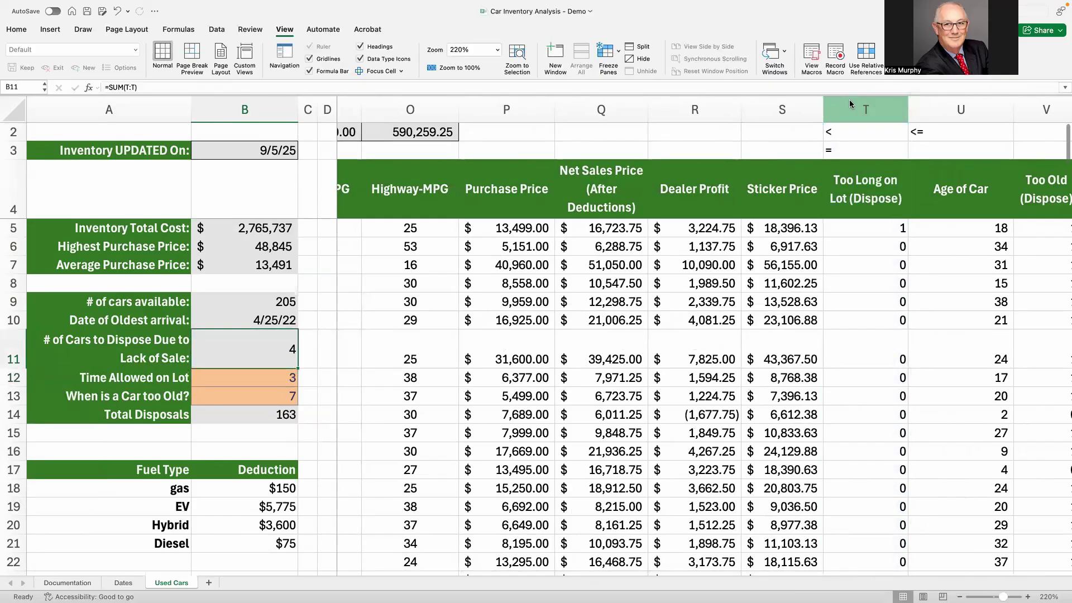
pyautogui.press('Down')
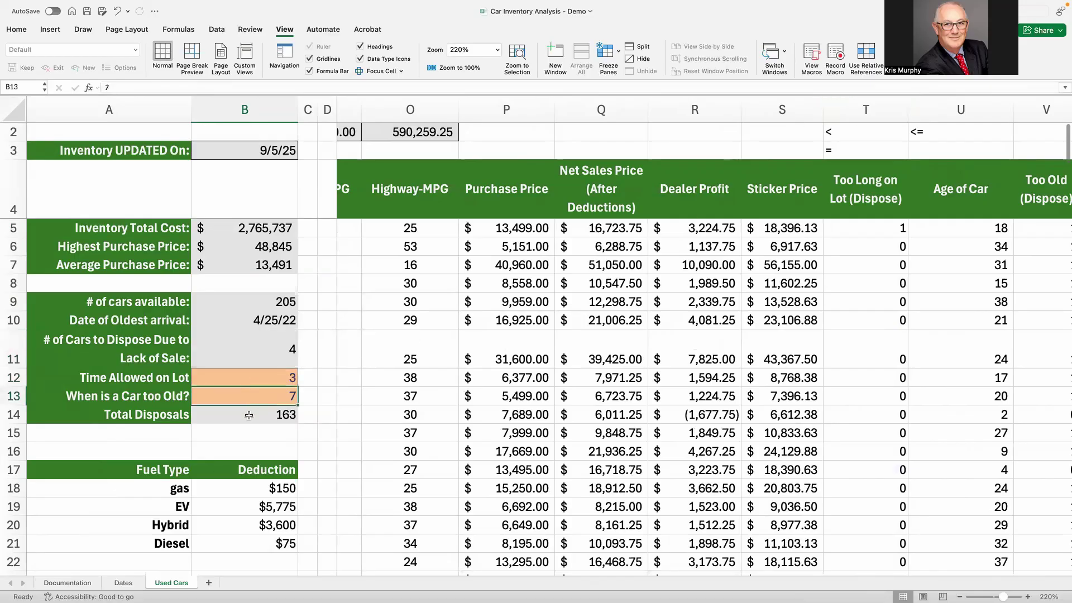
# Step: Enter =SUM(W:W) in B14 so Total Disposals shows 163
pyautogui.click(248, 412)
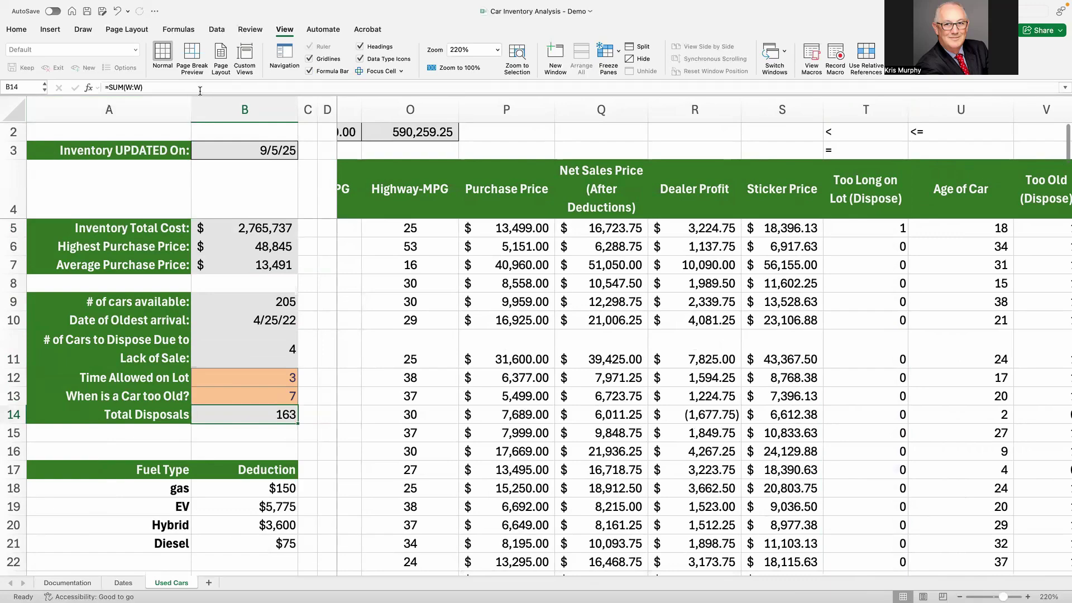
pyautogui.write('sum(')
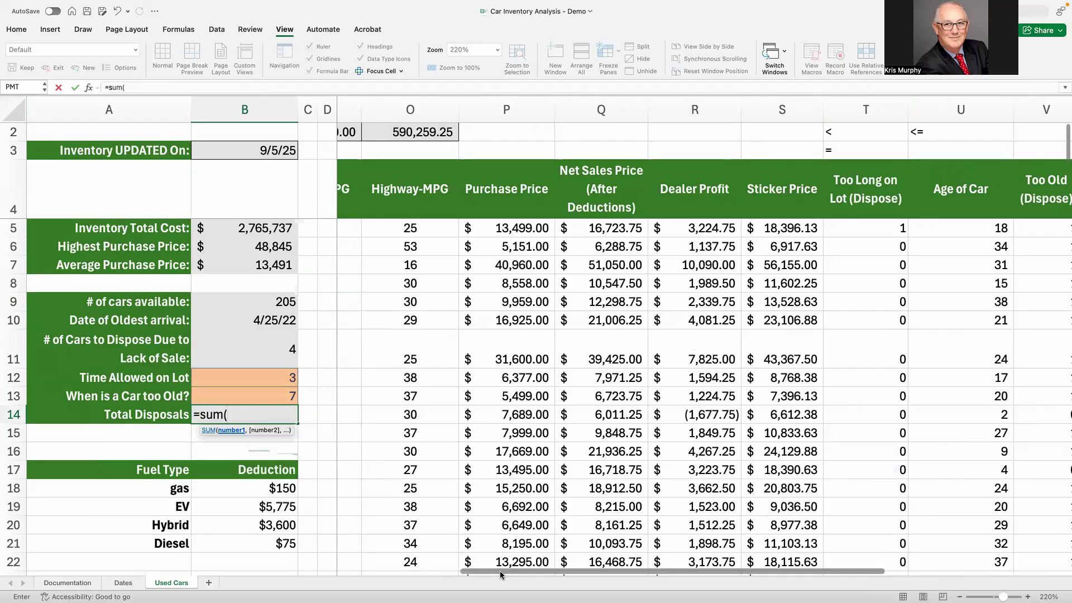
pyautogui.hscroll(3, 500, 574)
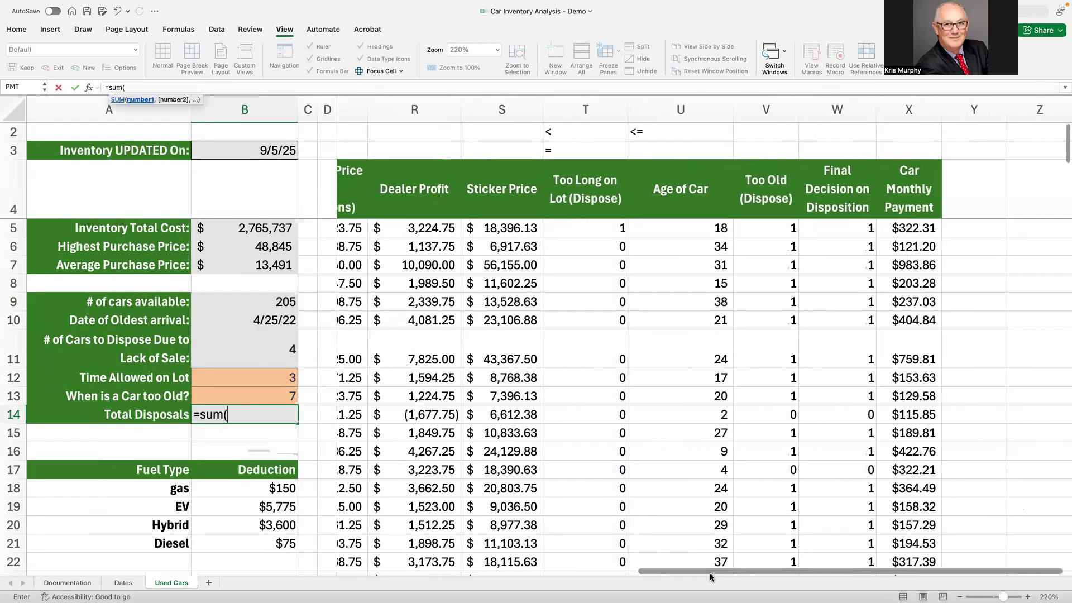
pyautogui.click(838, 110)
pyautogui.write(')')
pyautogui.press('Return')
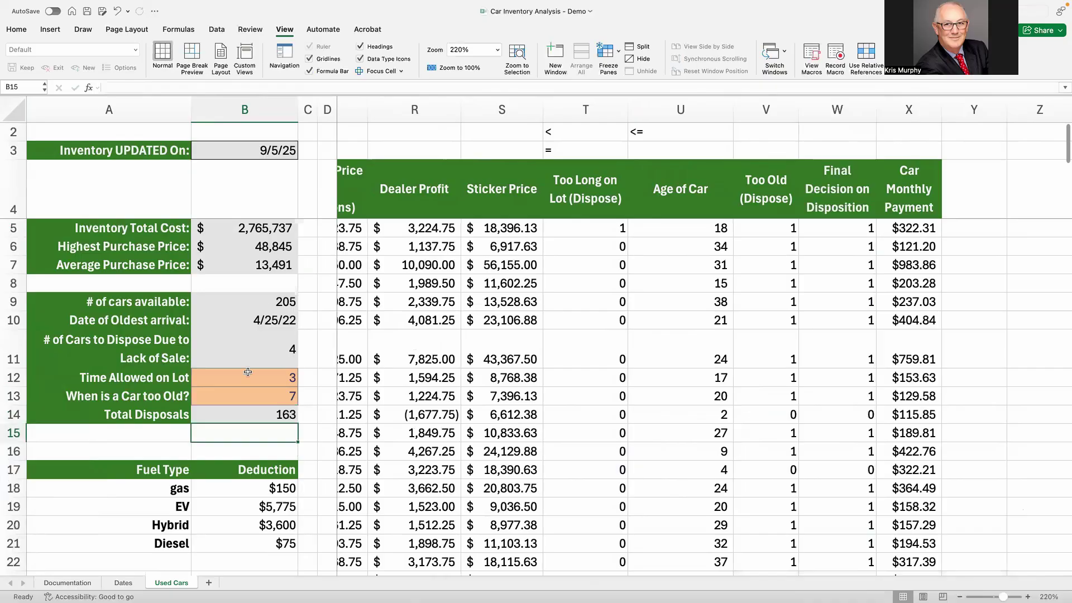
pyautogui.scroll(-1, 227, 391)
pyautogui.click(227, 390)
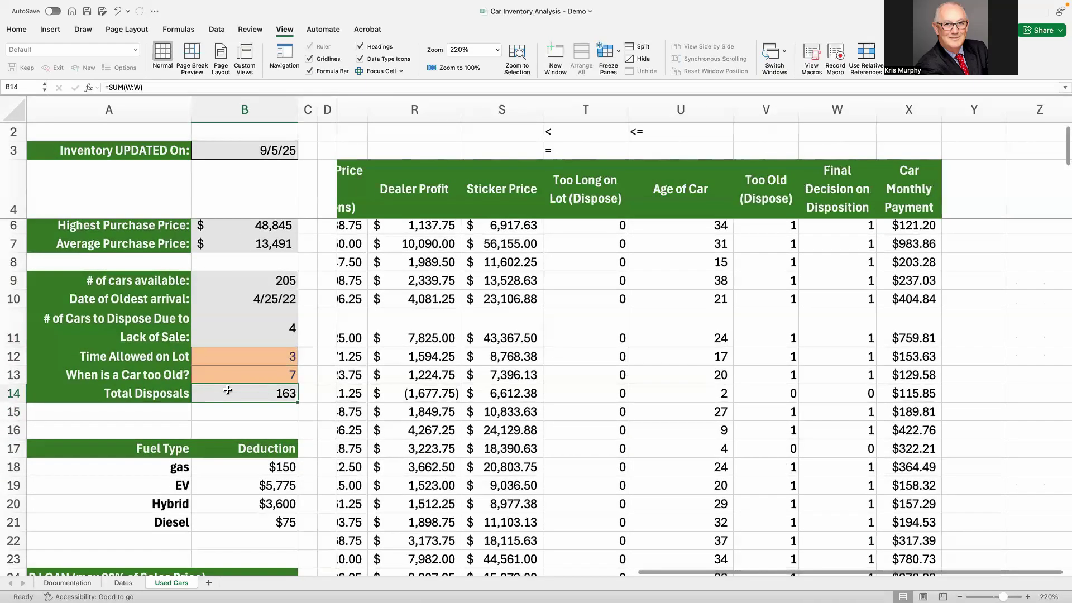
pyautogui.scroll(-11, 227, 389)
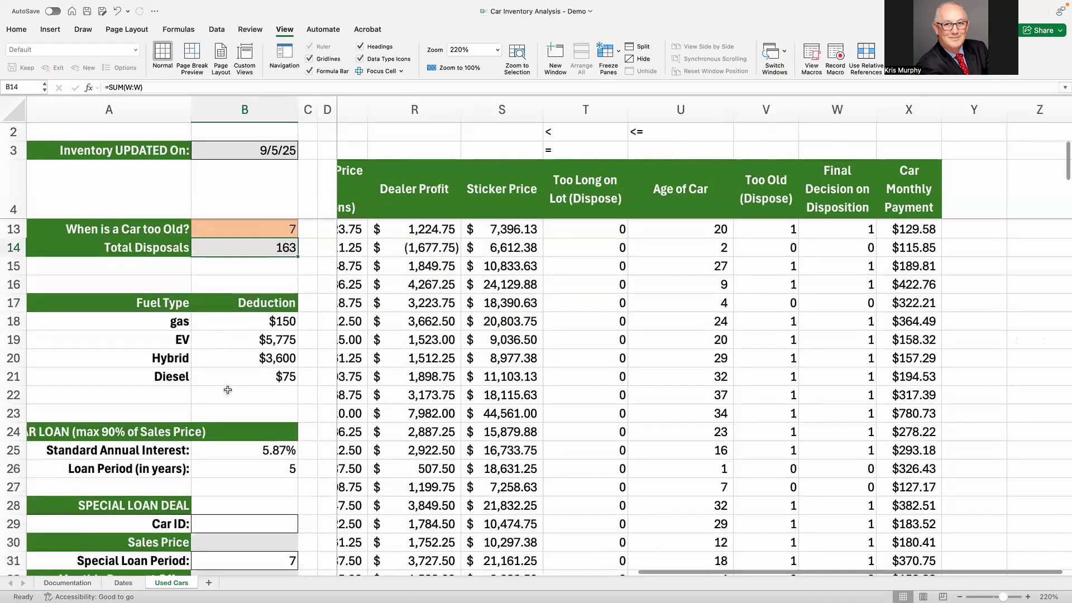
pyautogui.scroll(-9, 228, 390)
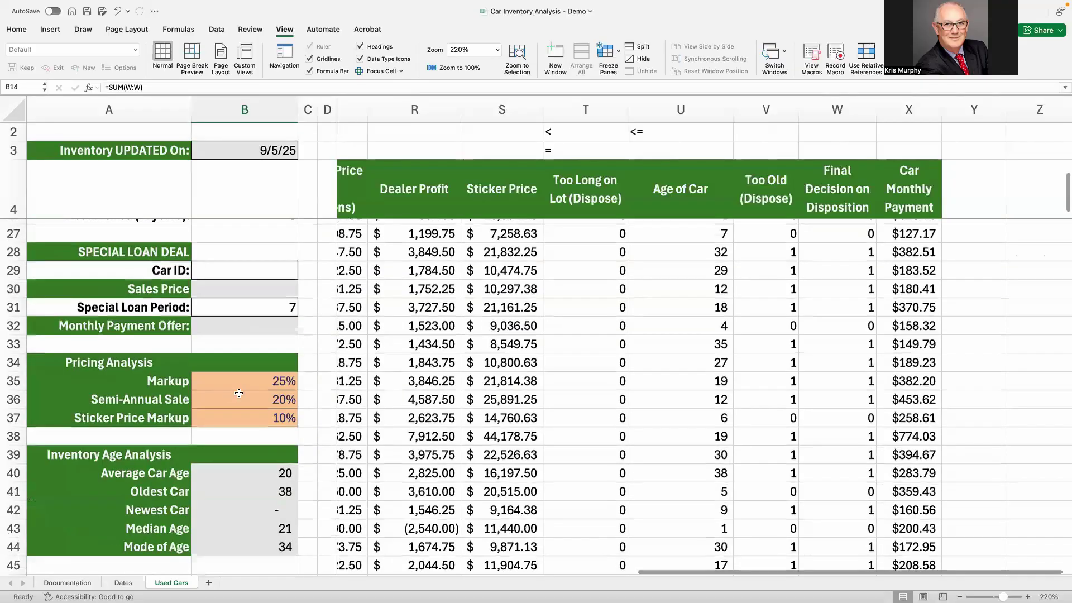
pyautogui.click(250, 380)
pyautogui.click(250, 396)
pyautogui.click(249, 414)
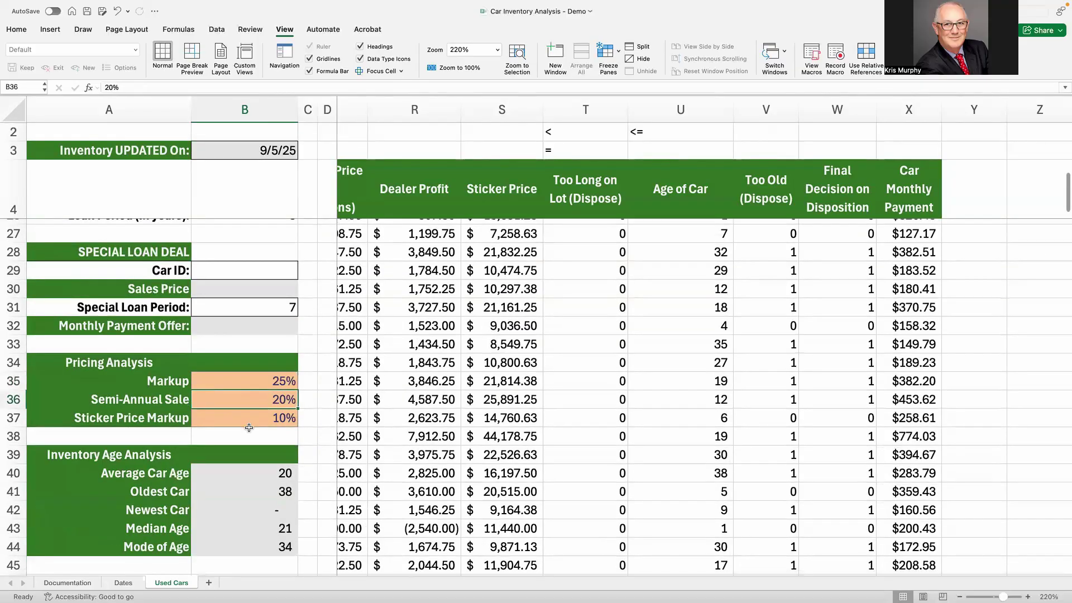
pyautogui.scroll(-5, 249, 413)
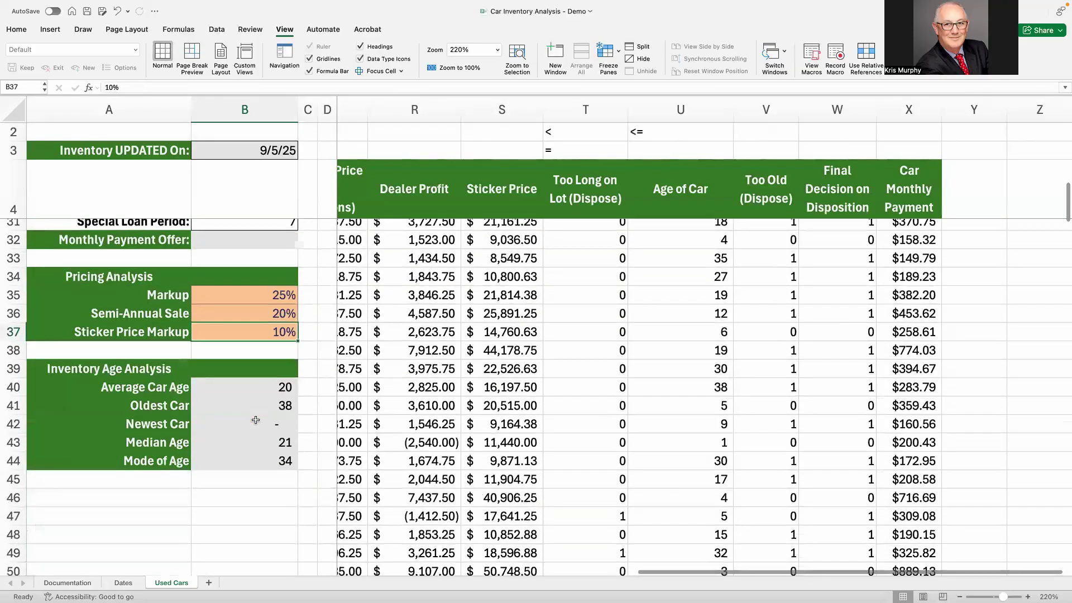
pyautogui.click(257, 385)
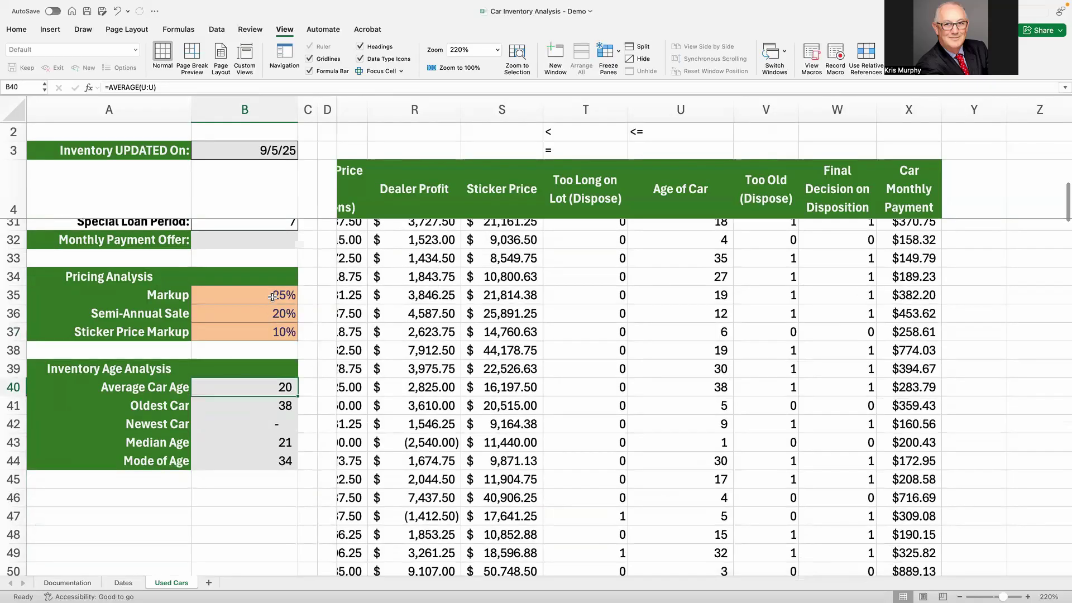
pyautogui.click(139, 87)
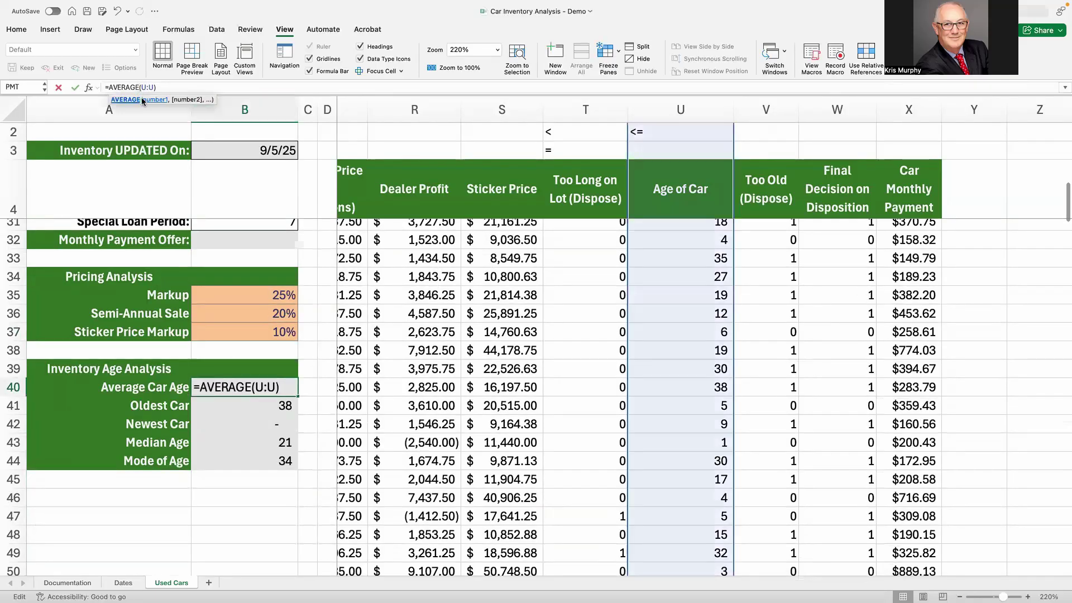
pyautogui.click(75, 87)
pyautogui.click(254, 407)
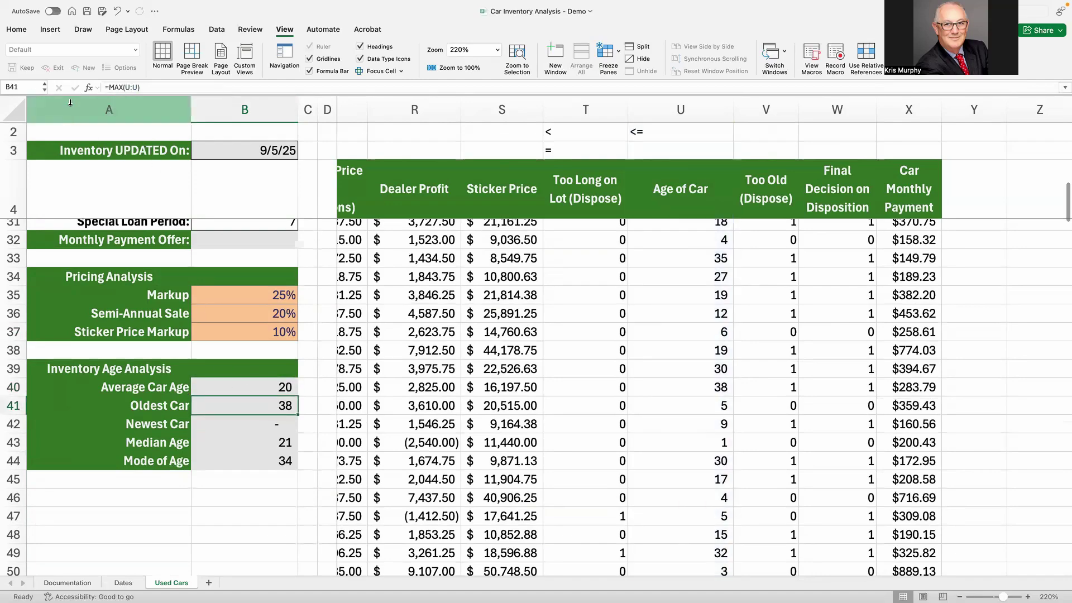
pyautogui.press('Down')
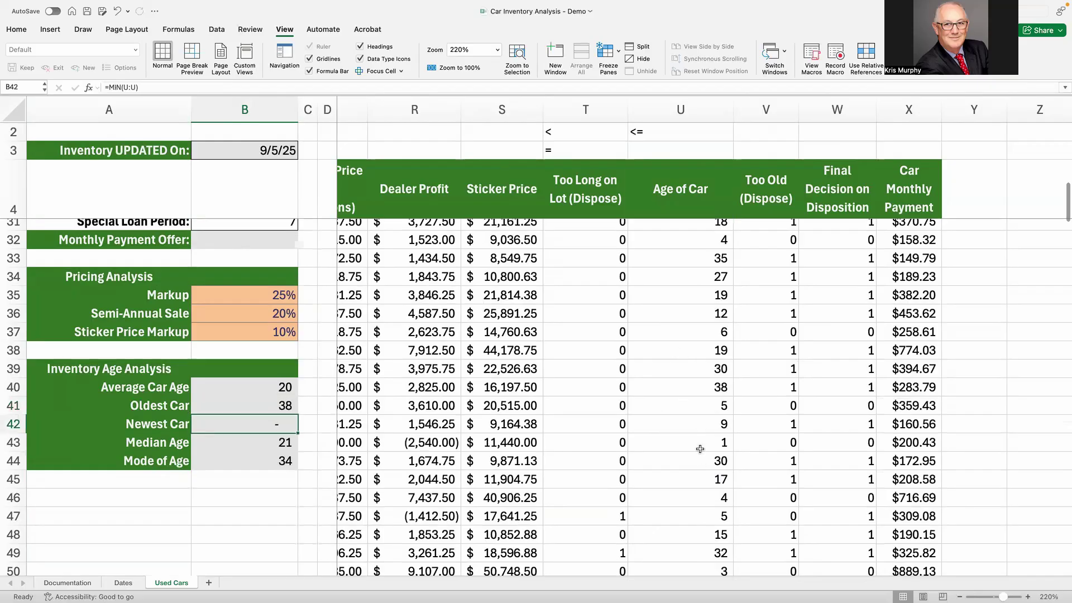
pyautogui.click(257, 445)
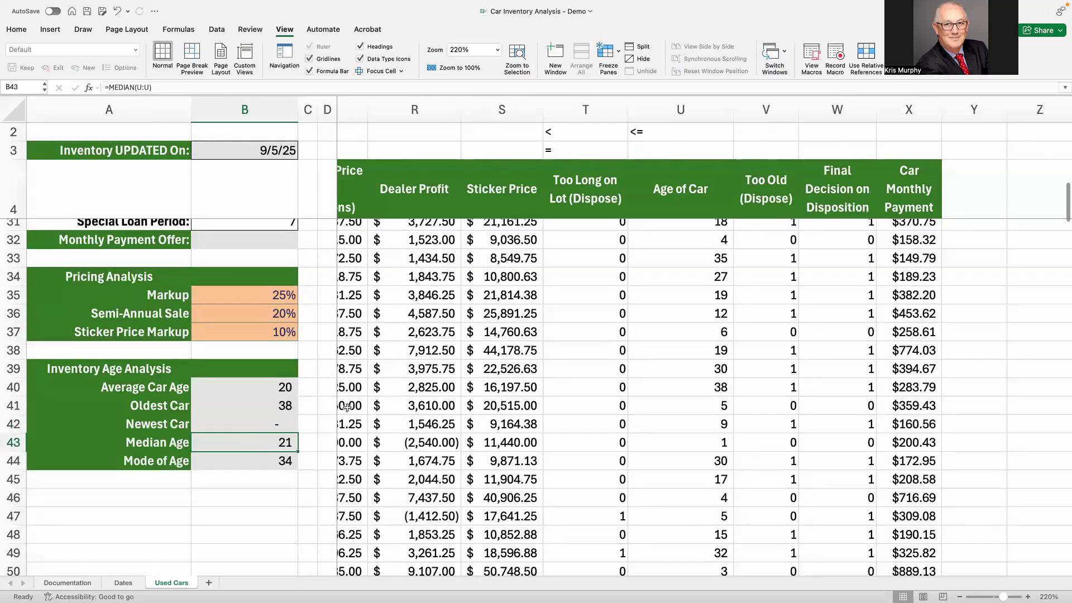
pyautogui.click(251, 466)
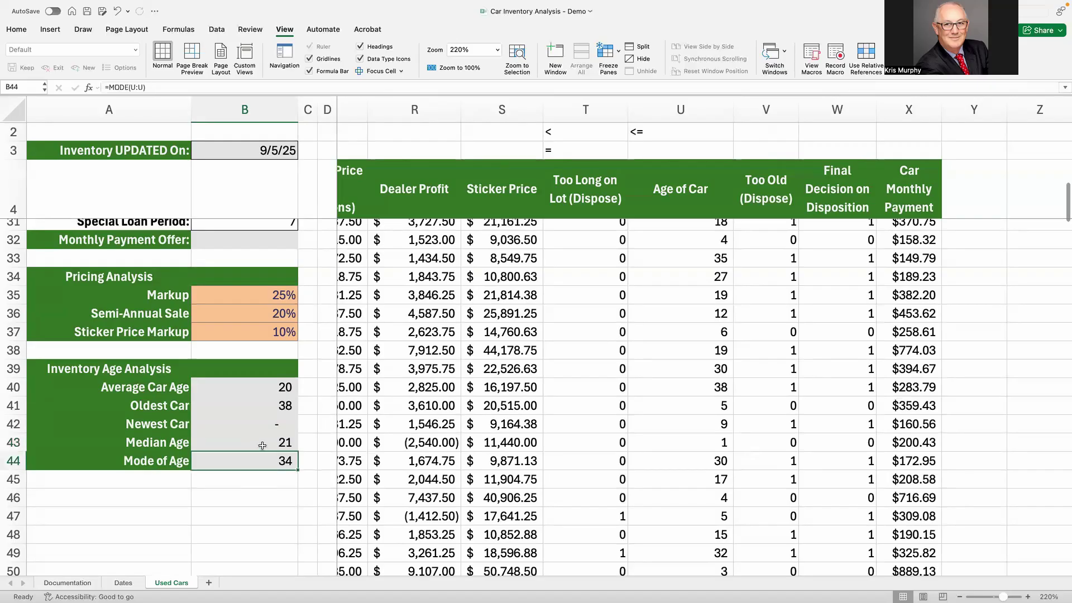
pyautogui.click(262, 445)
pyautogui.click(261, 461)
pyautogui.scroll(9, 273, 413)
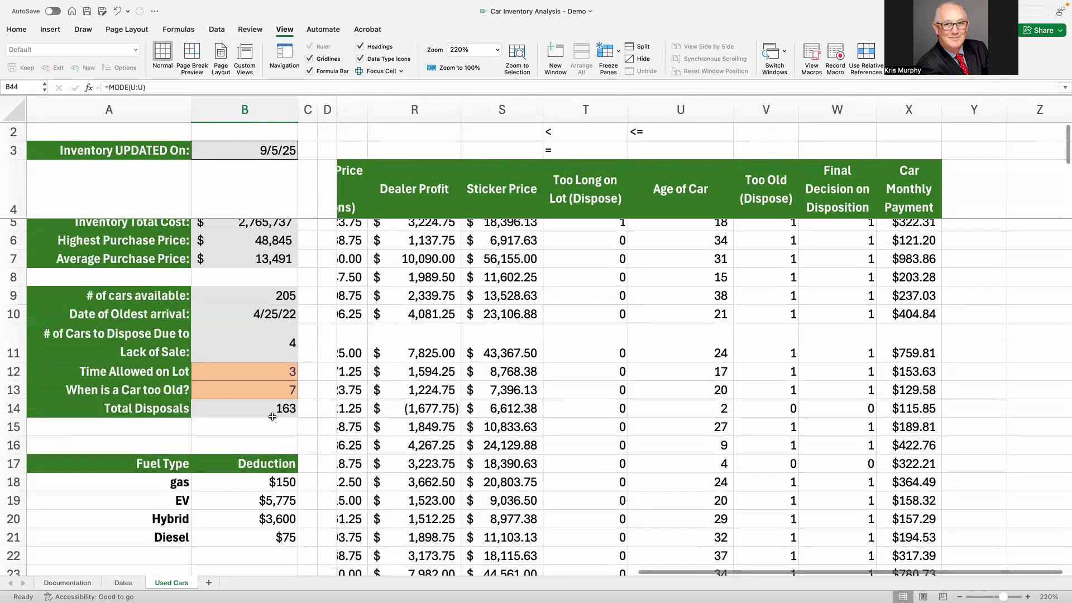
# Step: Unfreeze the panes so row 1 and the comparison columns are visible
pyautogui.click(326, 132)
pyautogui.press('Right')
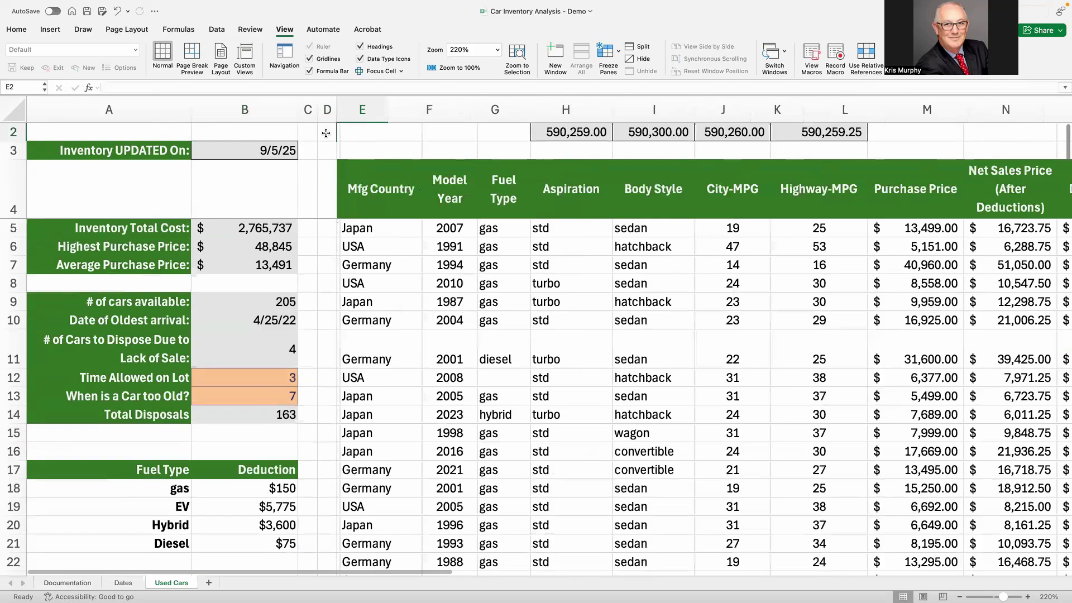
pyautogui.press('Right')
pyautogui.press('Right')
pyautogui.press('Right')
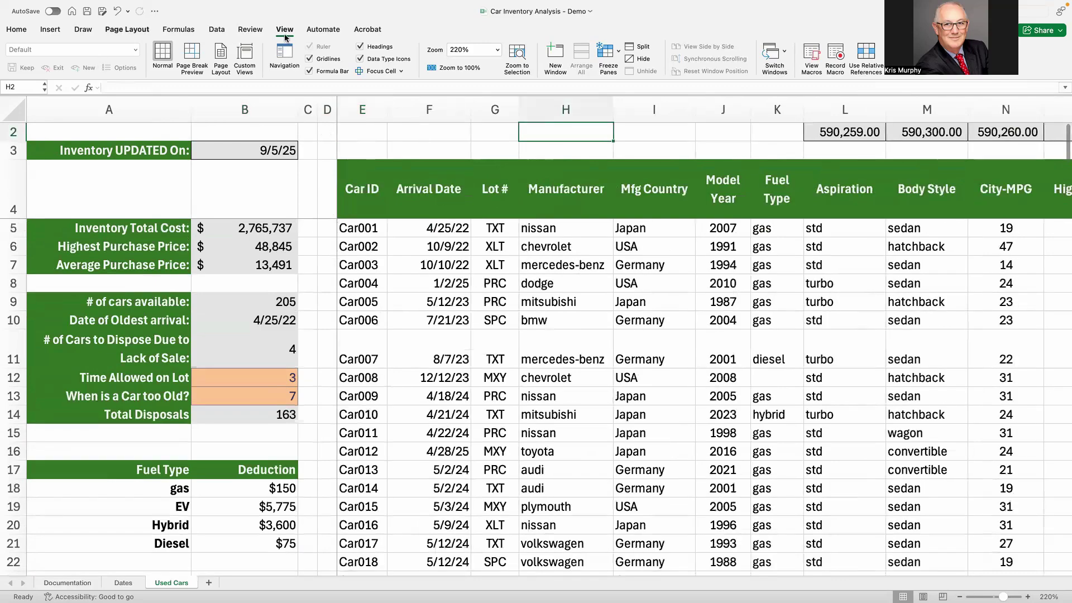
pyautogui.click(603, 73)
pyautogui.click(630, 67)
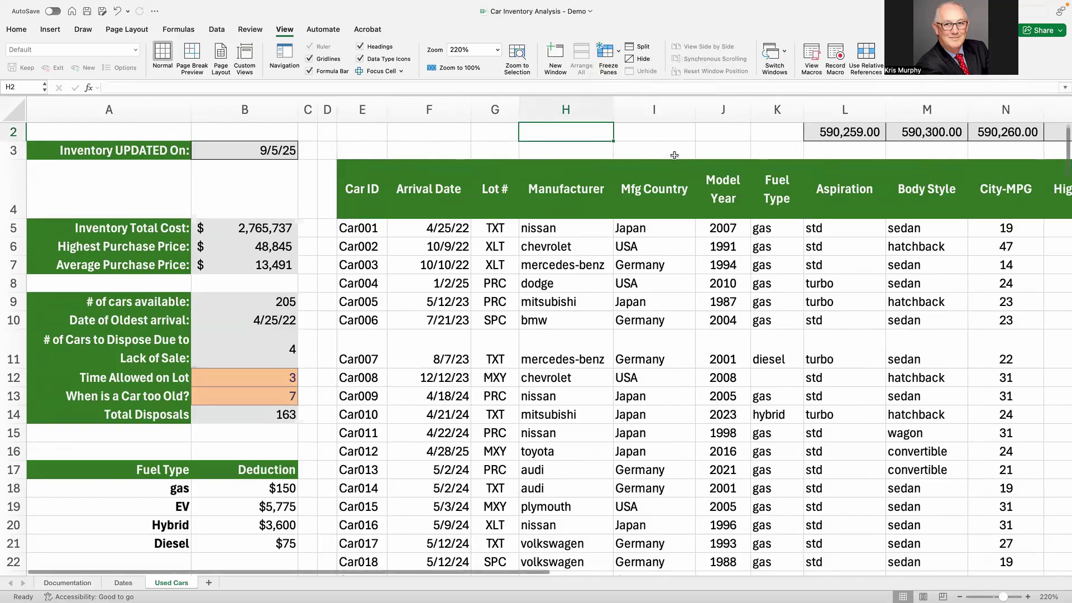
pyautogui.scroll(2, 674, 155)
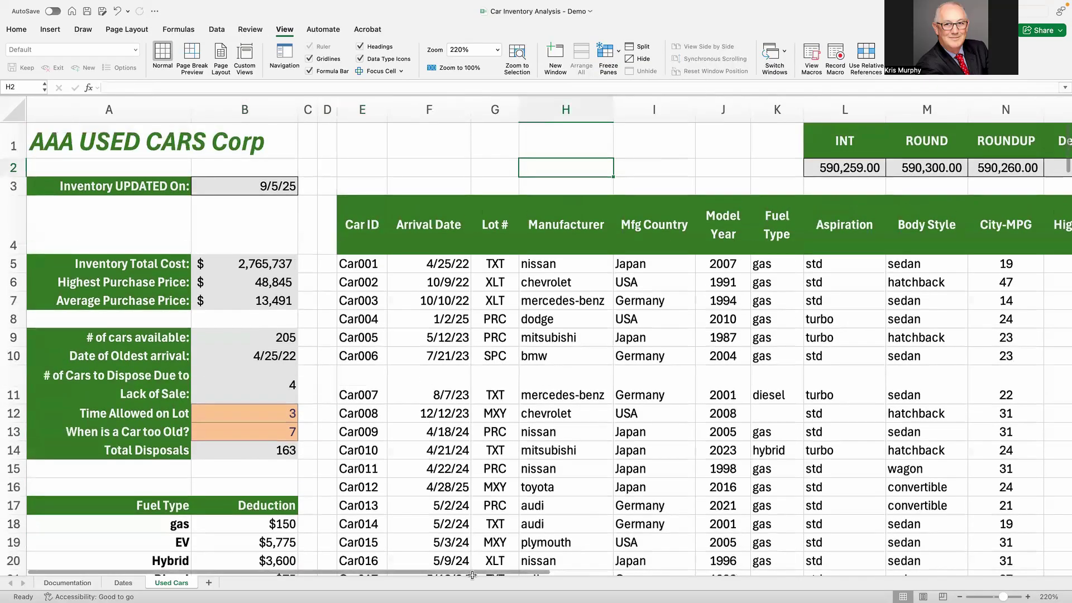
pyautogui.moveTo(476, 575); pyautogui.dragTo(746, 573)
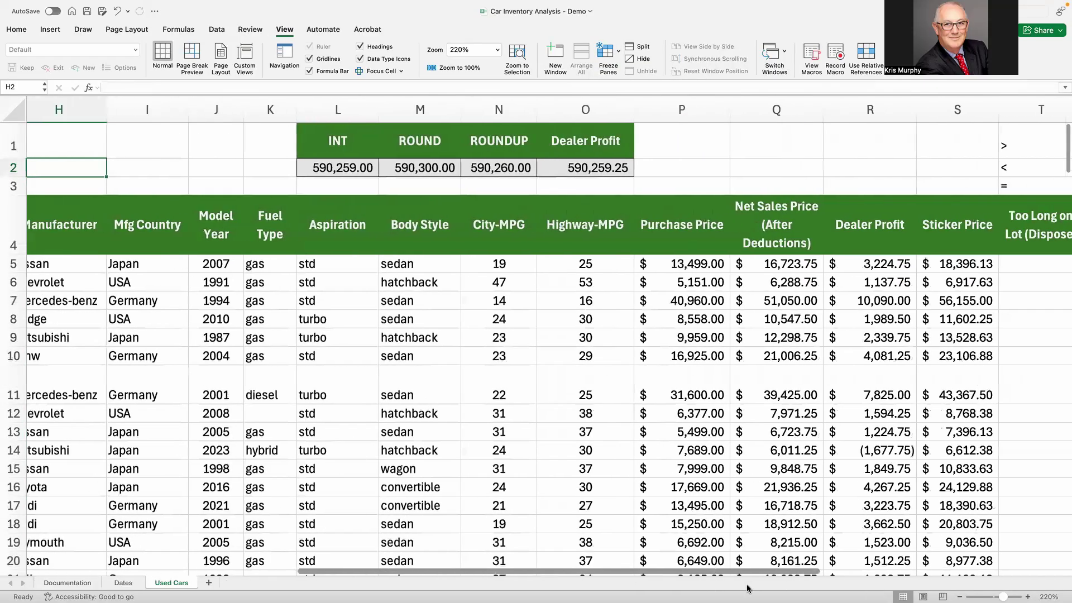
# Step: Confirm L2's =INT(SUM(R:R)) formula in the Formula Builder, showing 590,259
pyautogui.click(346, 168)
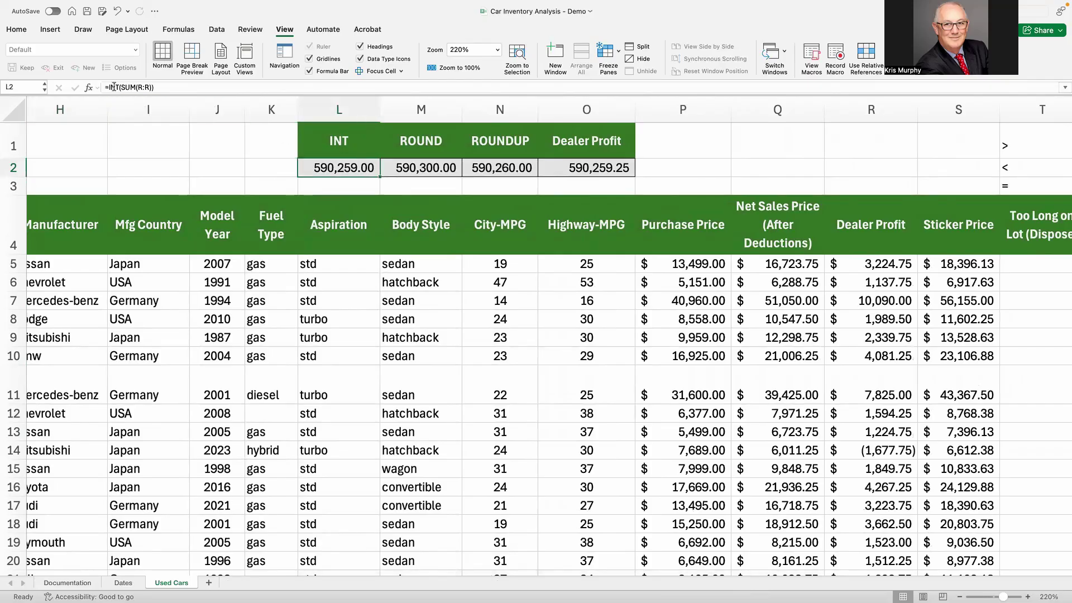
pyautogui.click(87, 89)
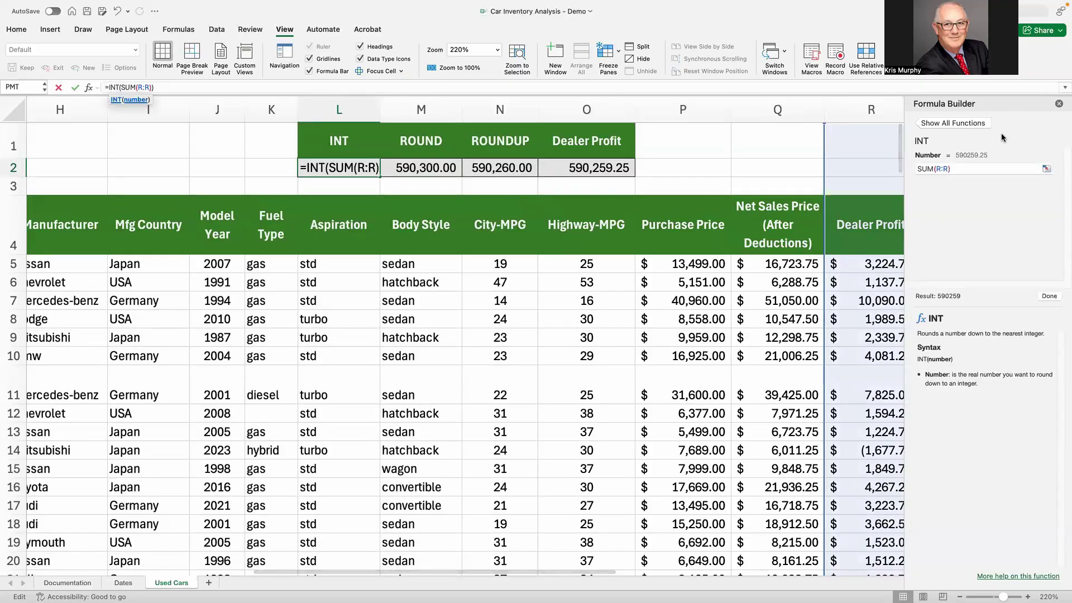
pyautogui.click(971, 169)
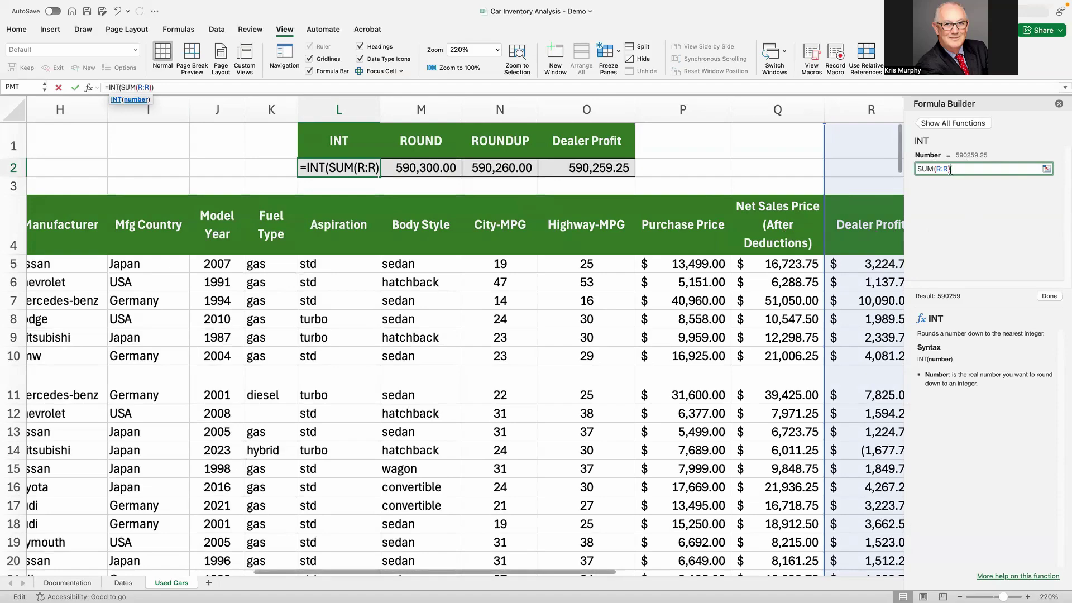
pyautogui.moveTo(964, 168); pyautogui.dragTo(907, 168)
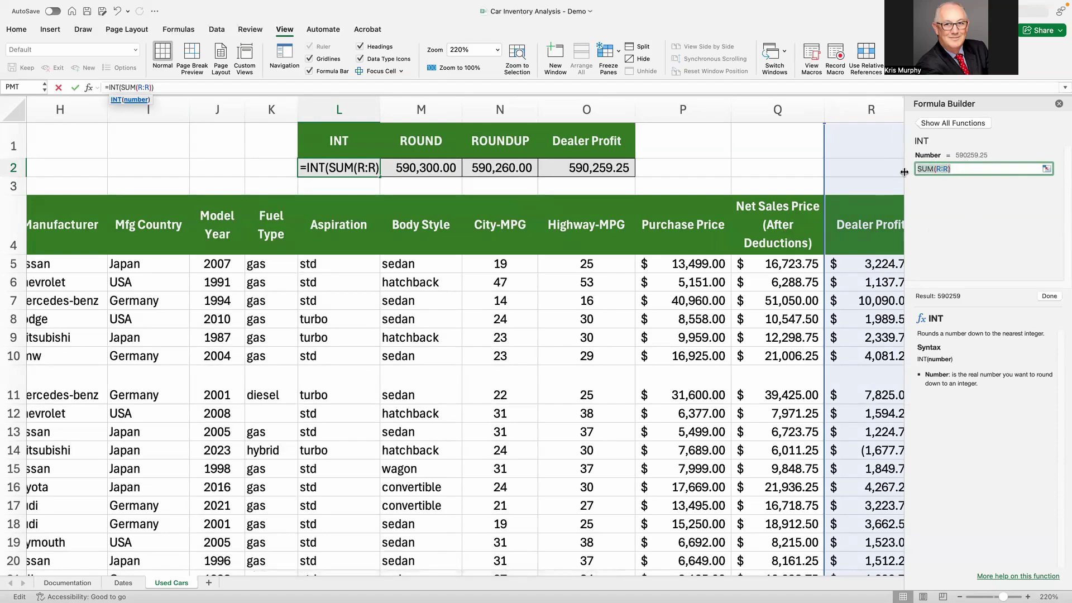
pyautogui.click(1050, 297)
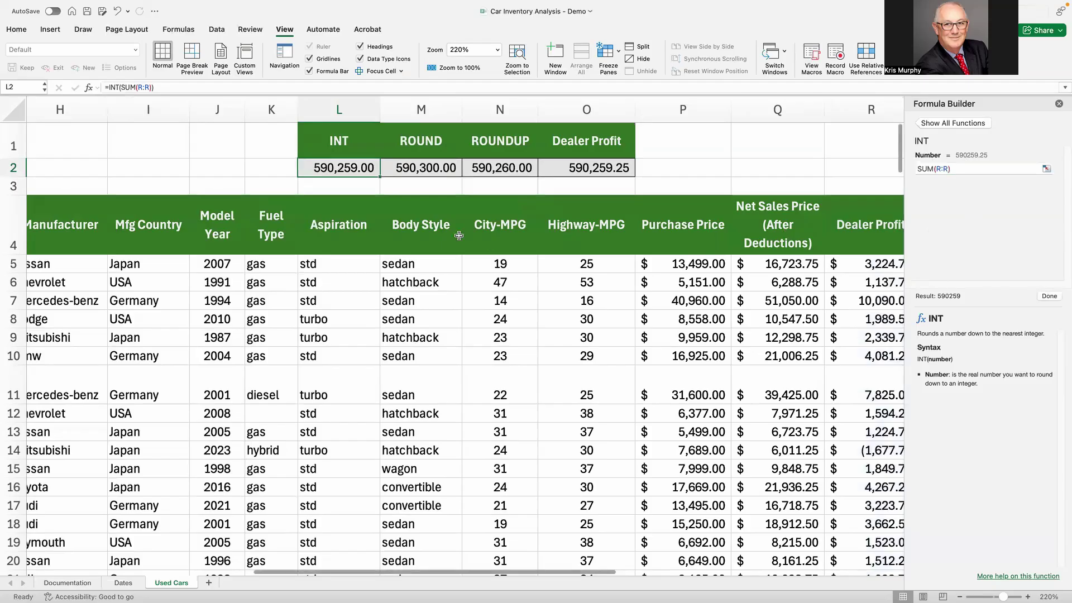
pyautogui.click(427, 162)
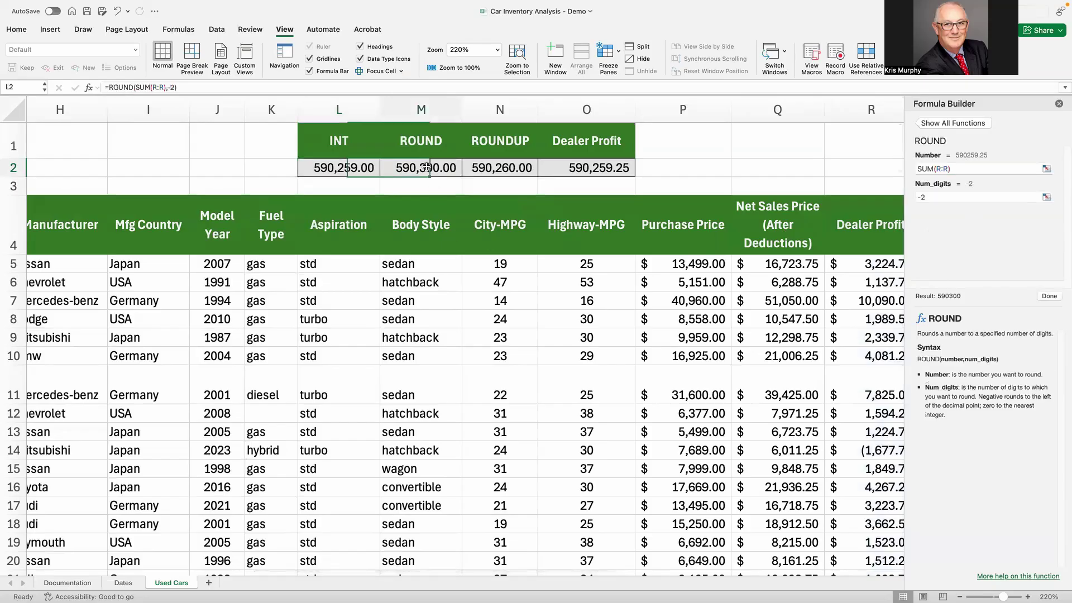
# Step: Change M2's ROUND Num_digits from -2 to 0 so it shows 590,259.00
pyautogui.click(86, 88)
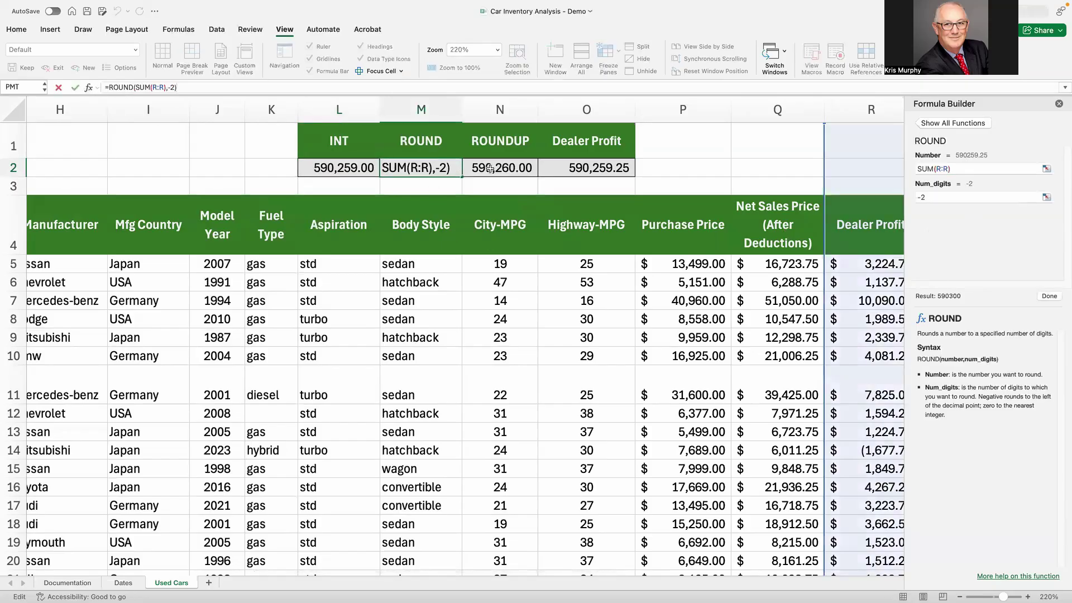
pyautogui.click(967, 171)
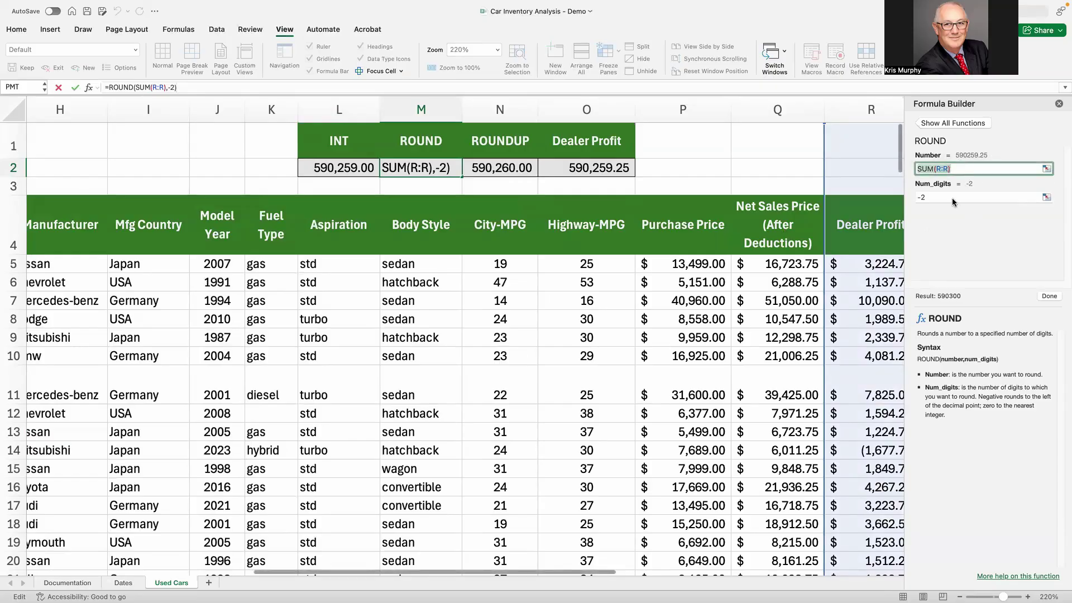
pyautogui.click(952, 198)
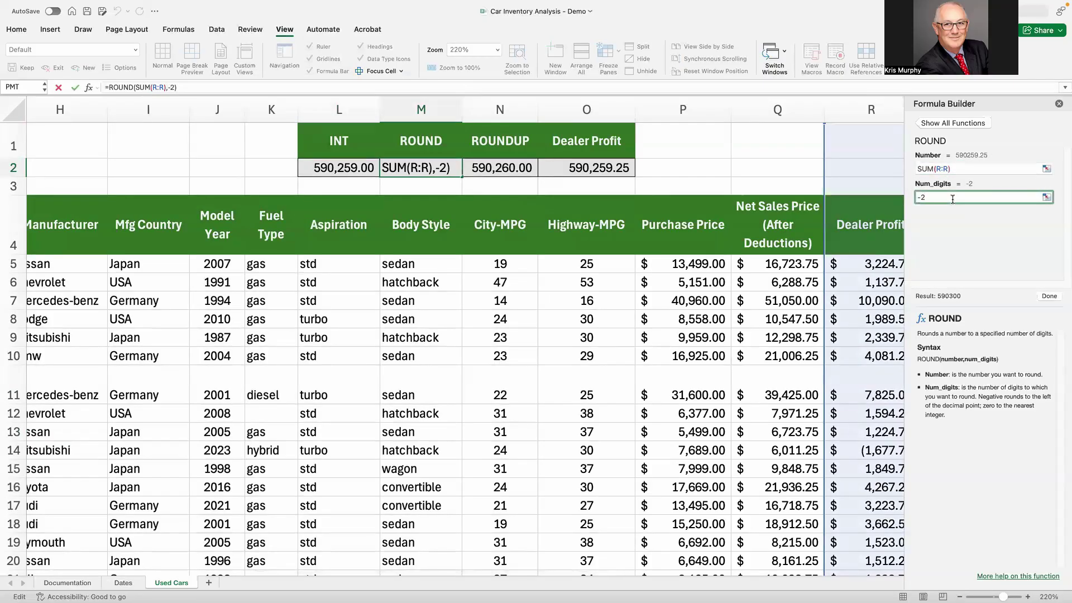
pyautogui.press('BackSpace')
pyautogui.press('BackSpace')
pyautogui.write('0')
pyautogui.click(1048, 296)
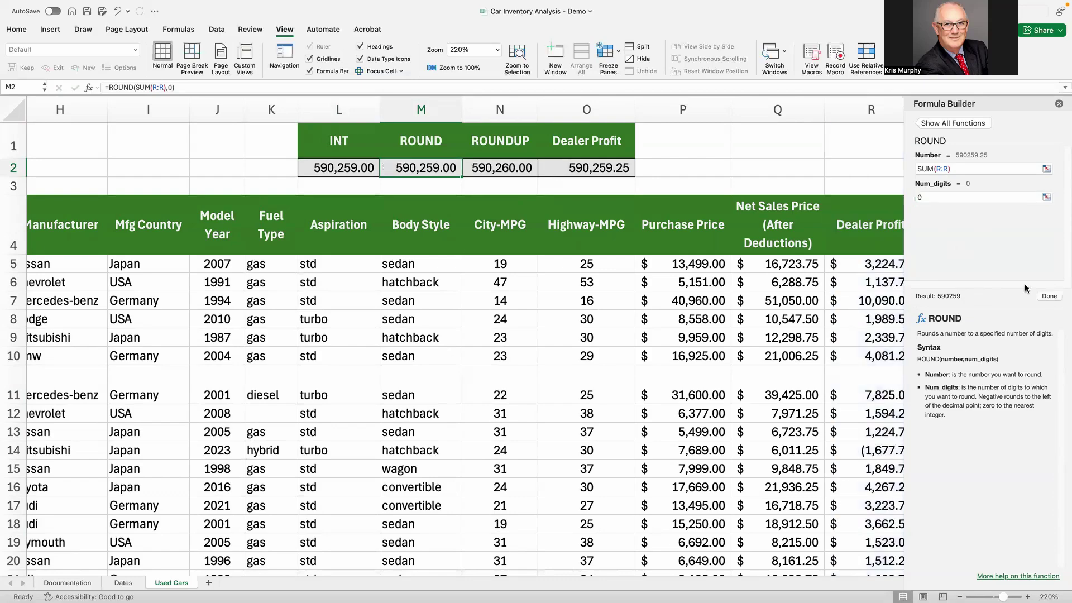
pyautogui.click(514, 169)
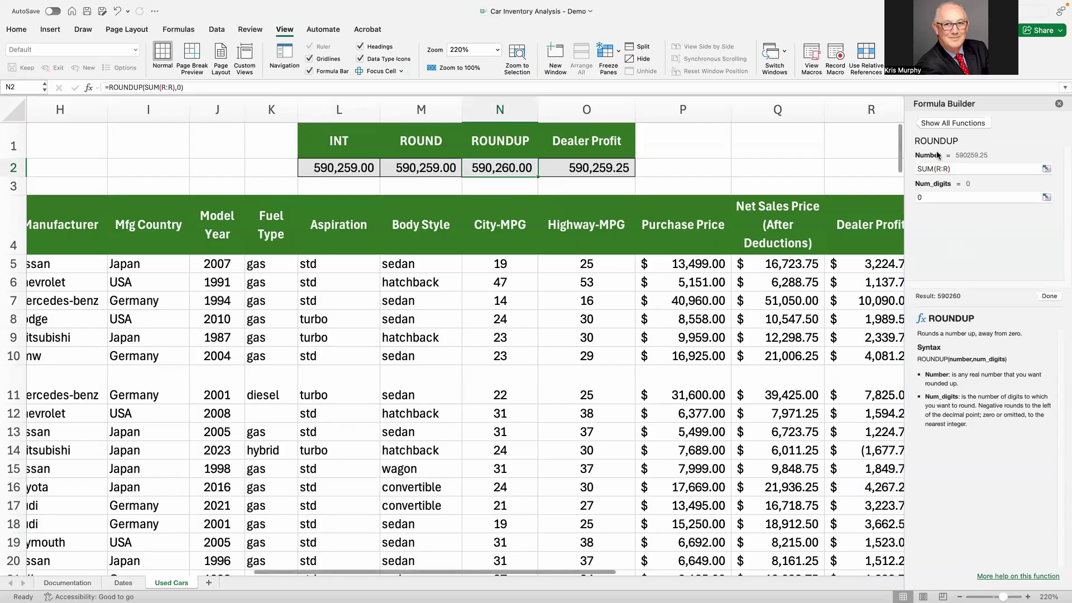
# Step: Set N2's ROUNDUP Num_digits to -1, giving 590,260, and close the Formula Builder
pyautogui.click(960, 168)
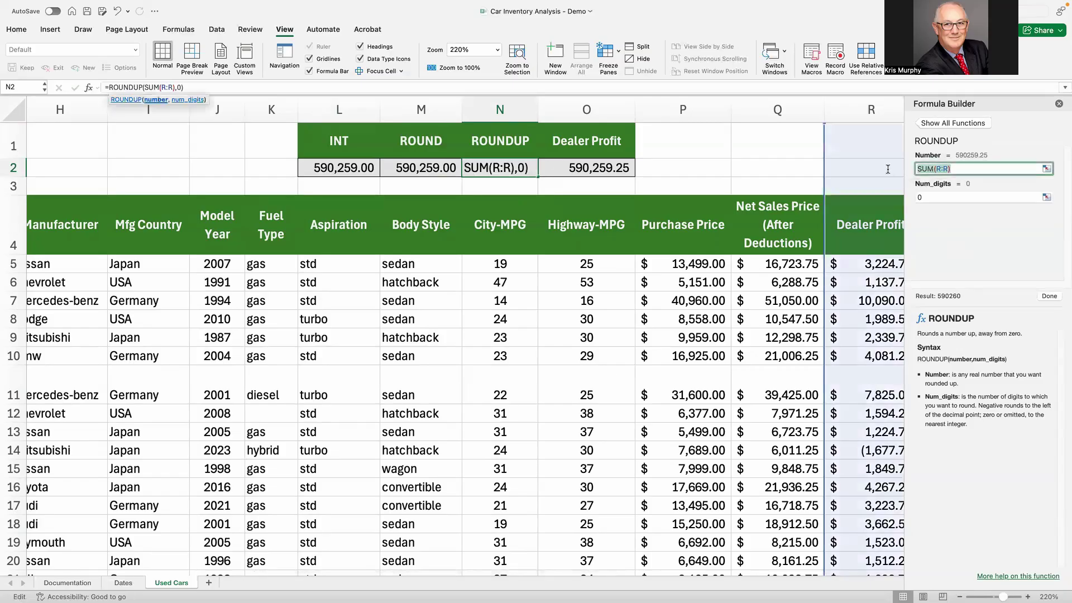
pyautogui.click(947, 197)
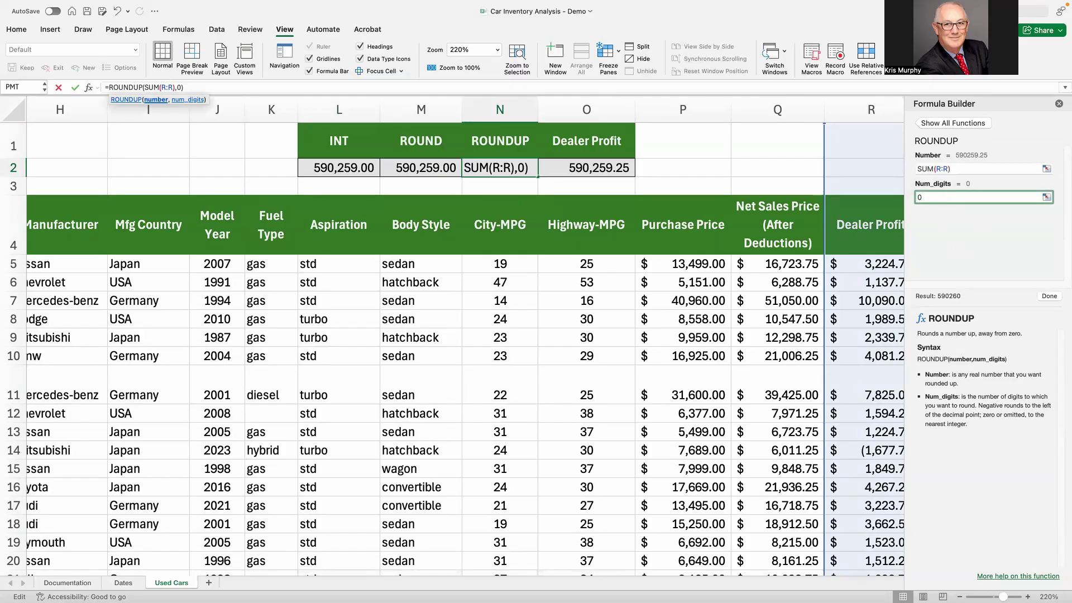
pyautogui.write('1')
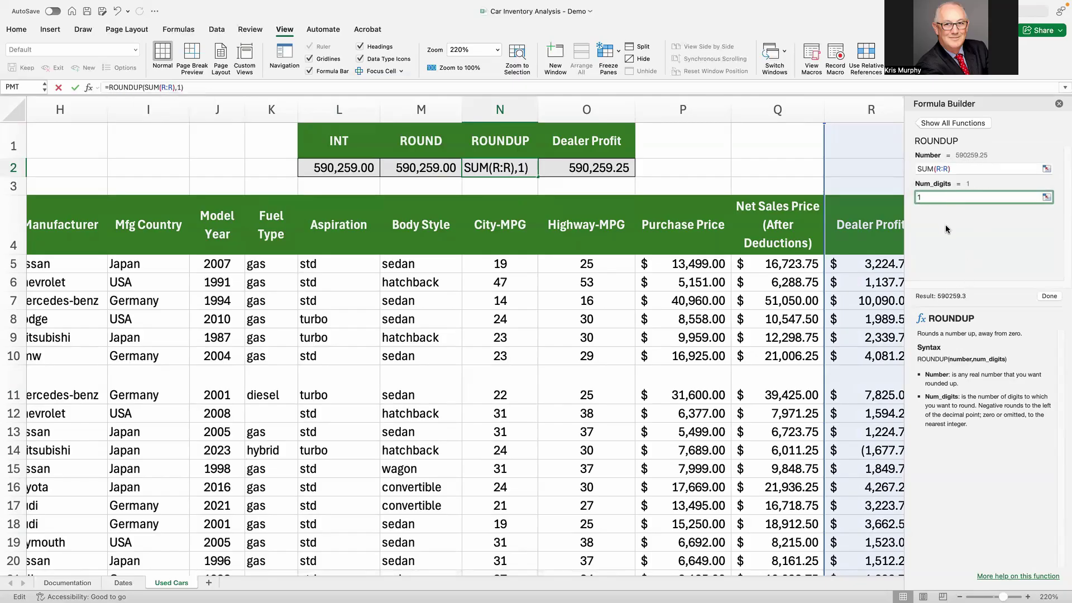
pyautogui.press('BackSpace')
pyautogui.write('-1')
pyautogui.click(1049, 296)
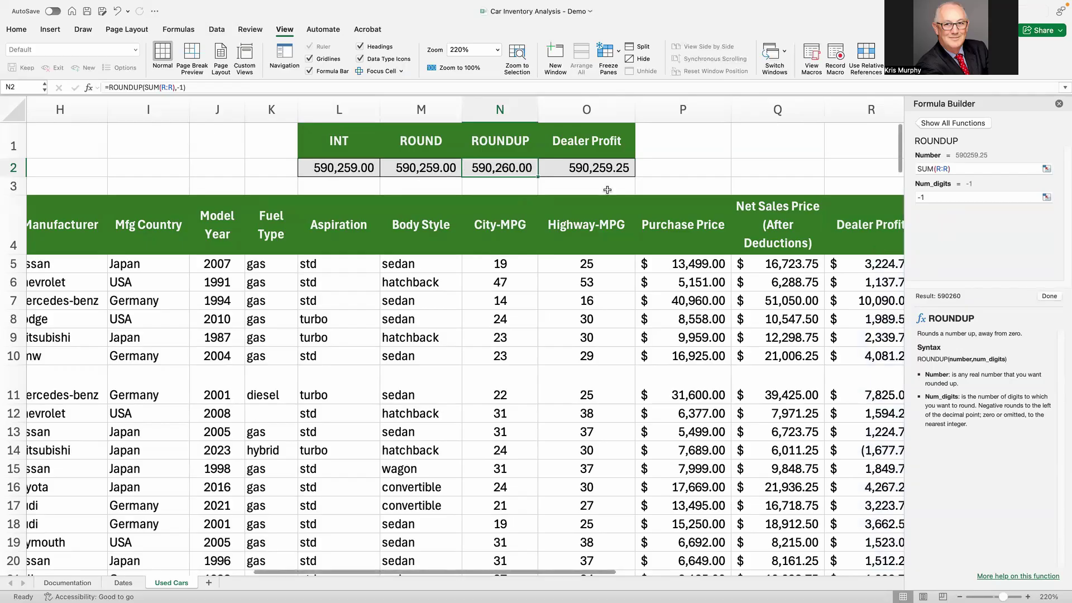
pyautogui.click(596, 166)
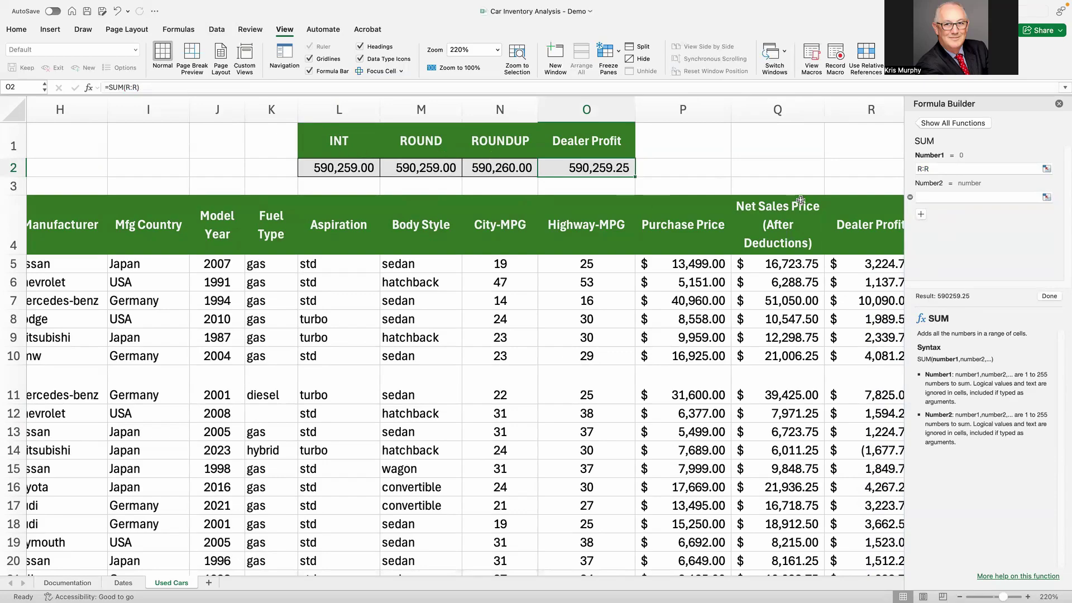
pyautogui.click(1058, 105)
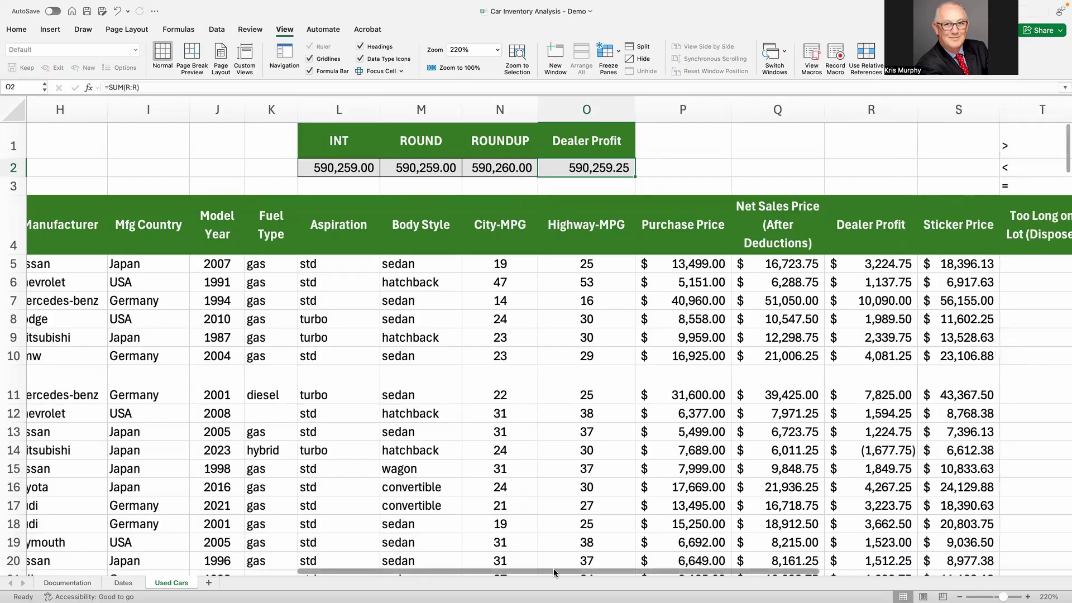